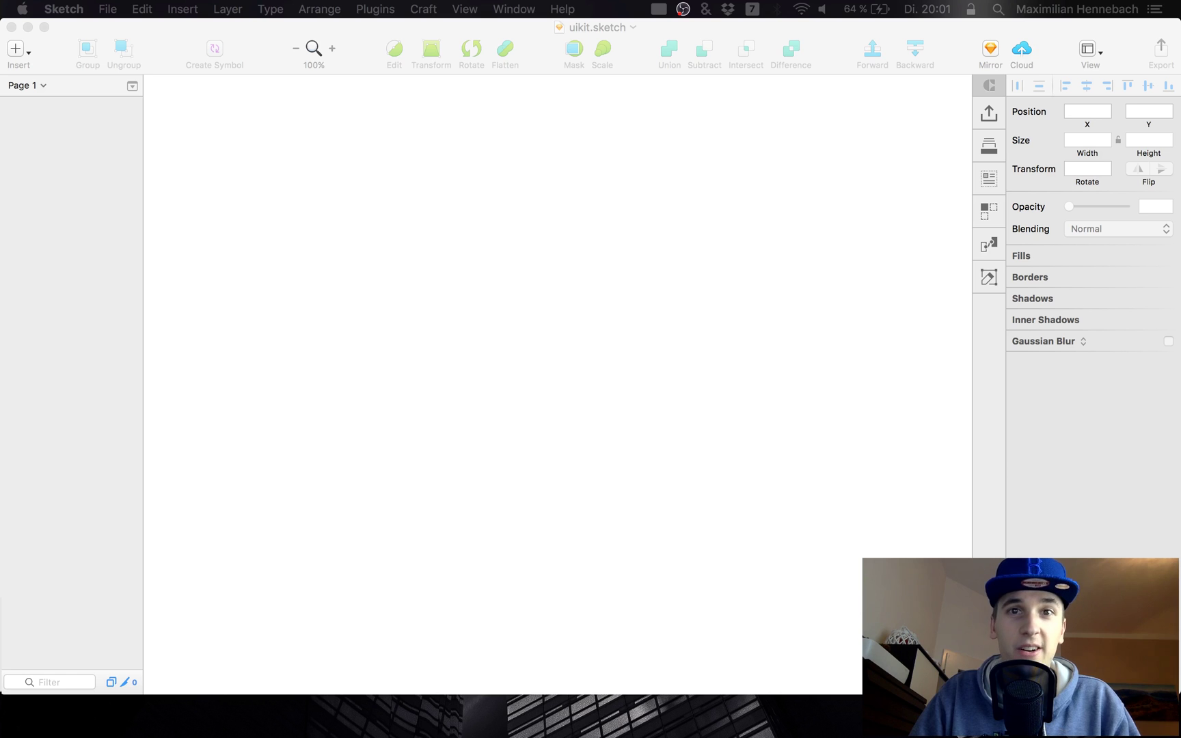
click(432, 262)
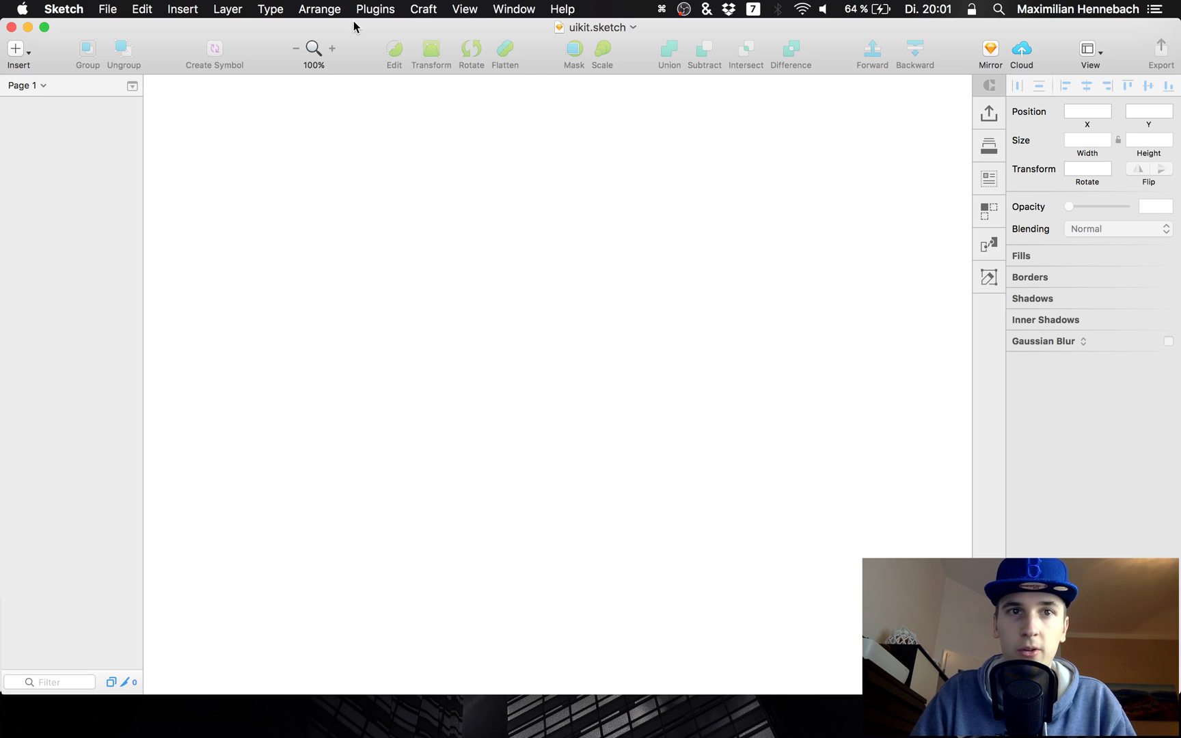
click(451, 714)
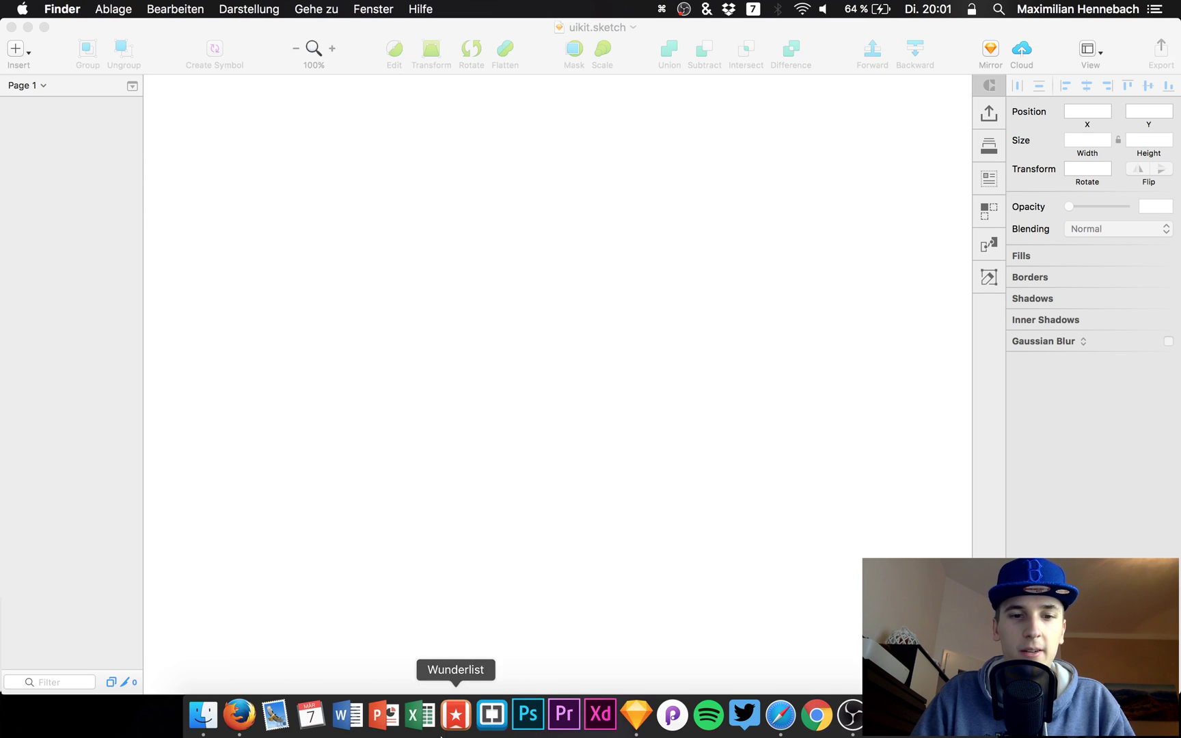
click(448, 540)
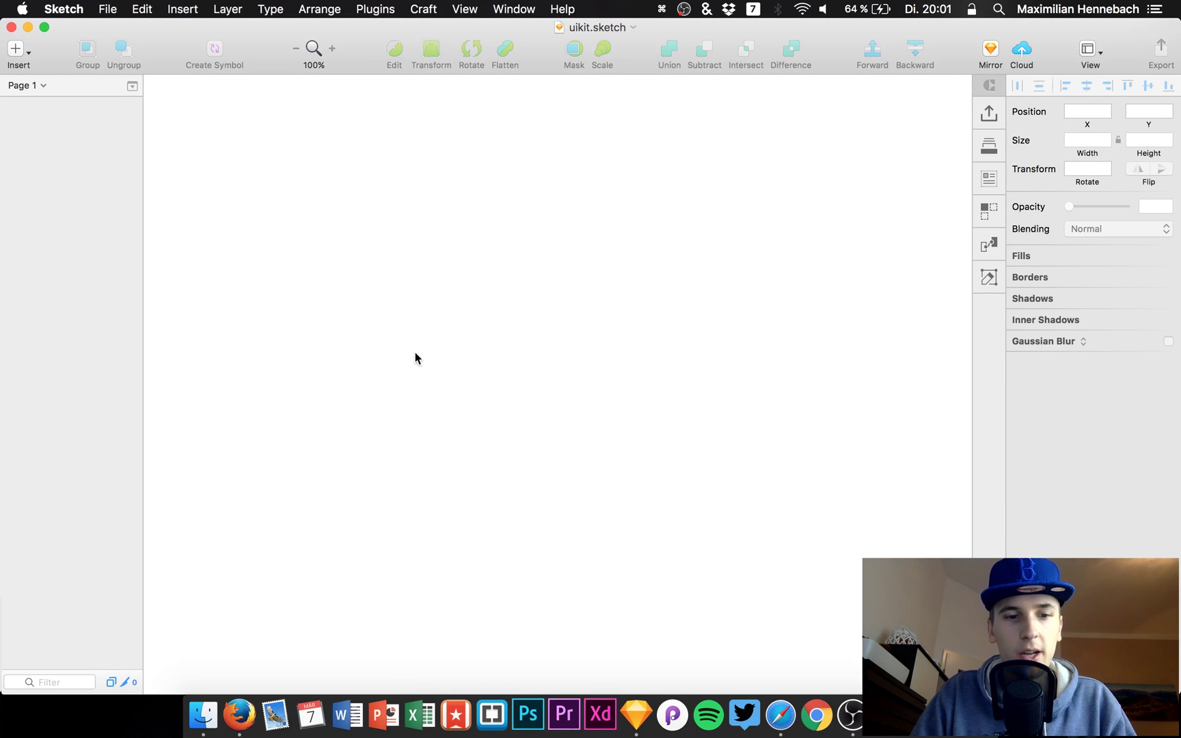
Create a new artboard from the iPhone 7 preset (375x667px).
key(a)
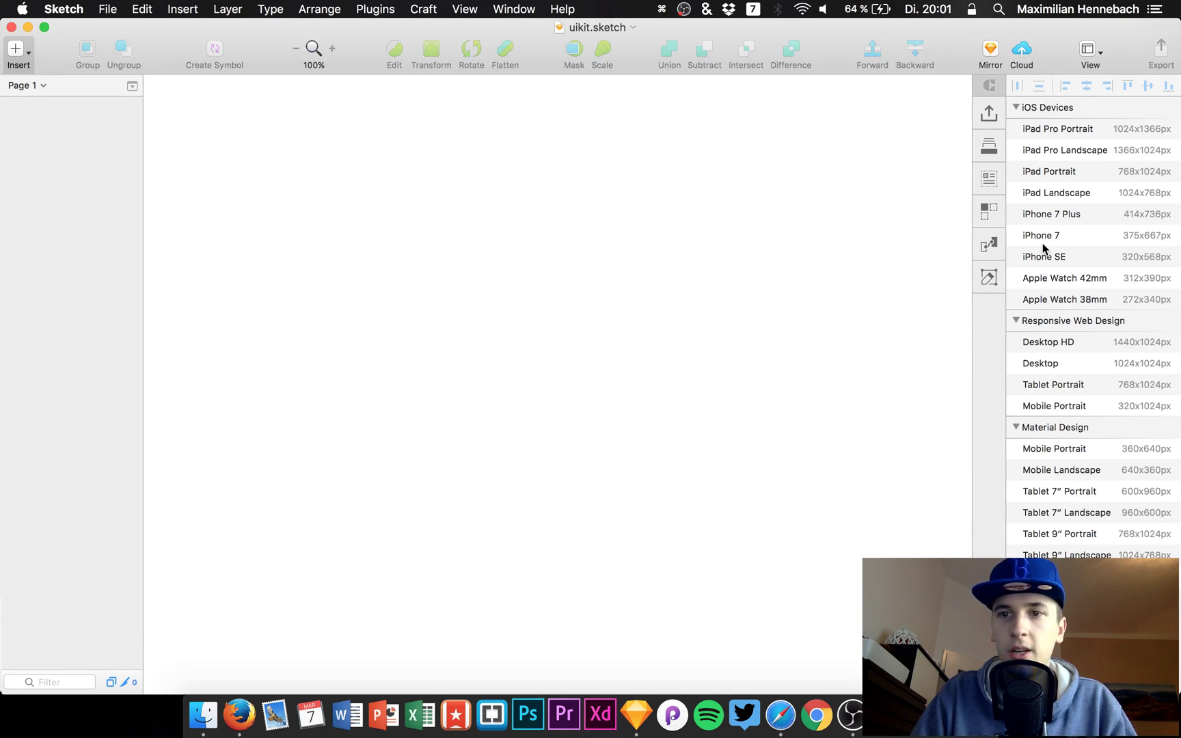
click(1047, 236)
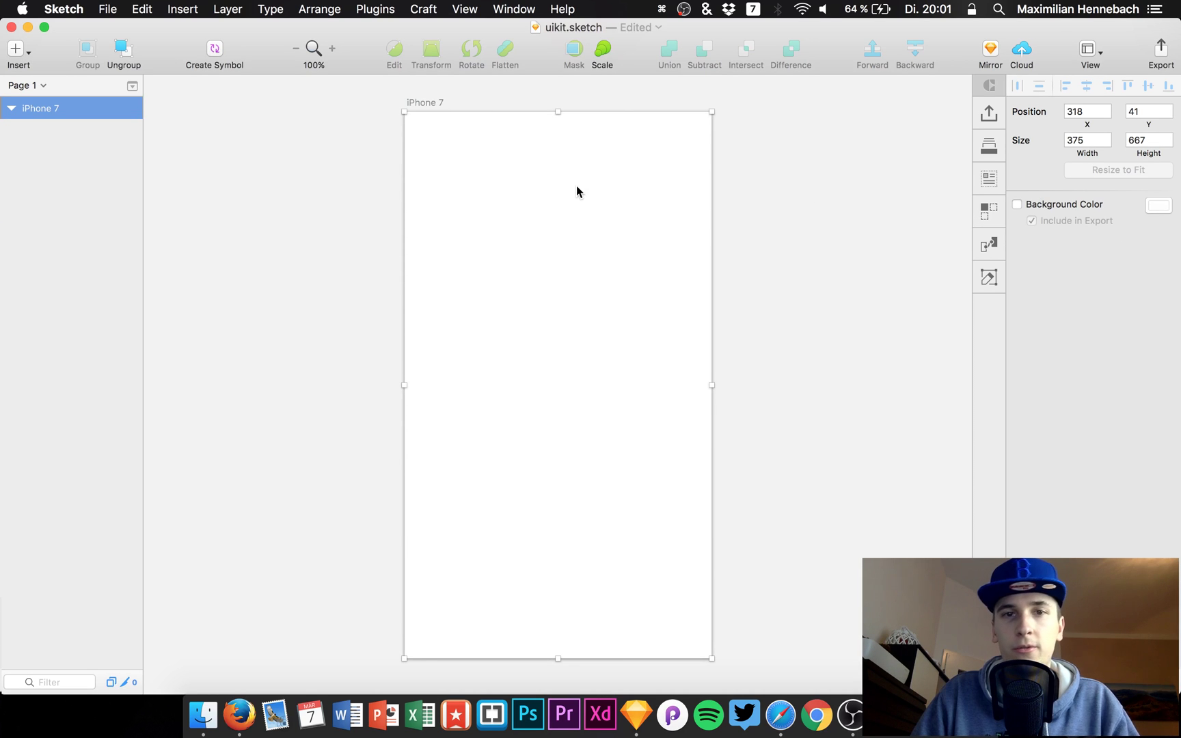
scroll(523, 221, right, 3)
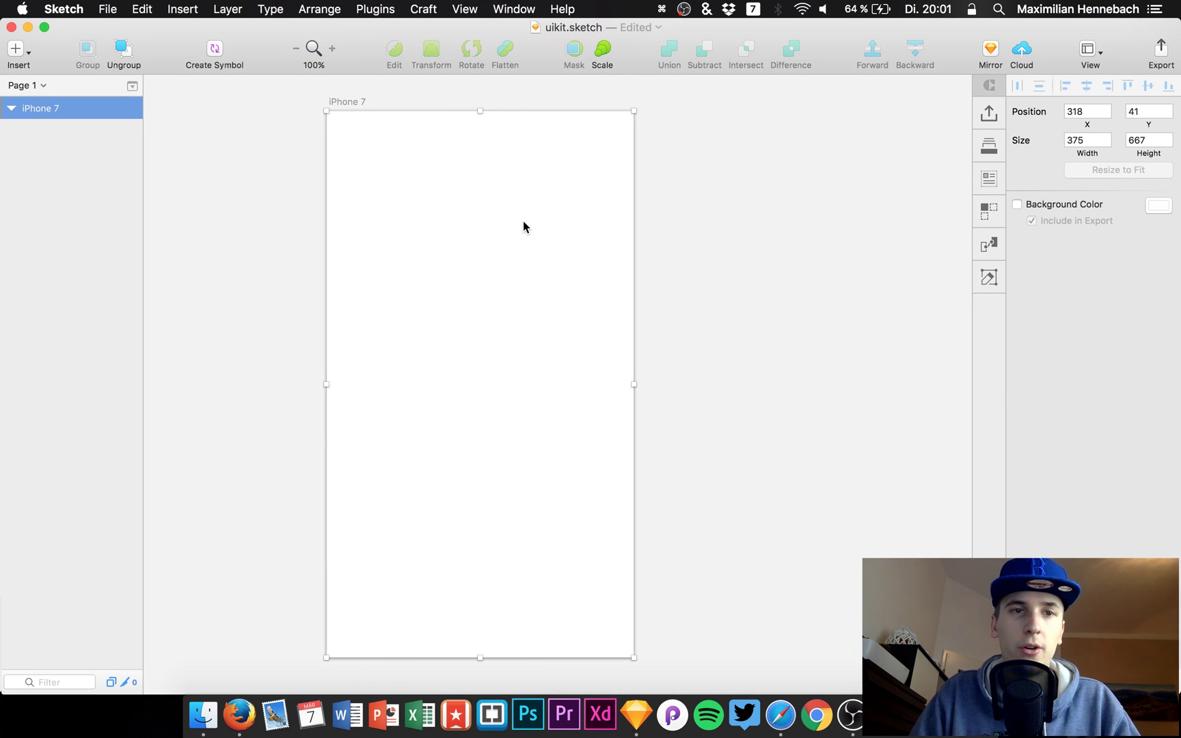
Create a new document from the iOS UI Design template.
click(107, 9)
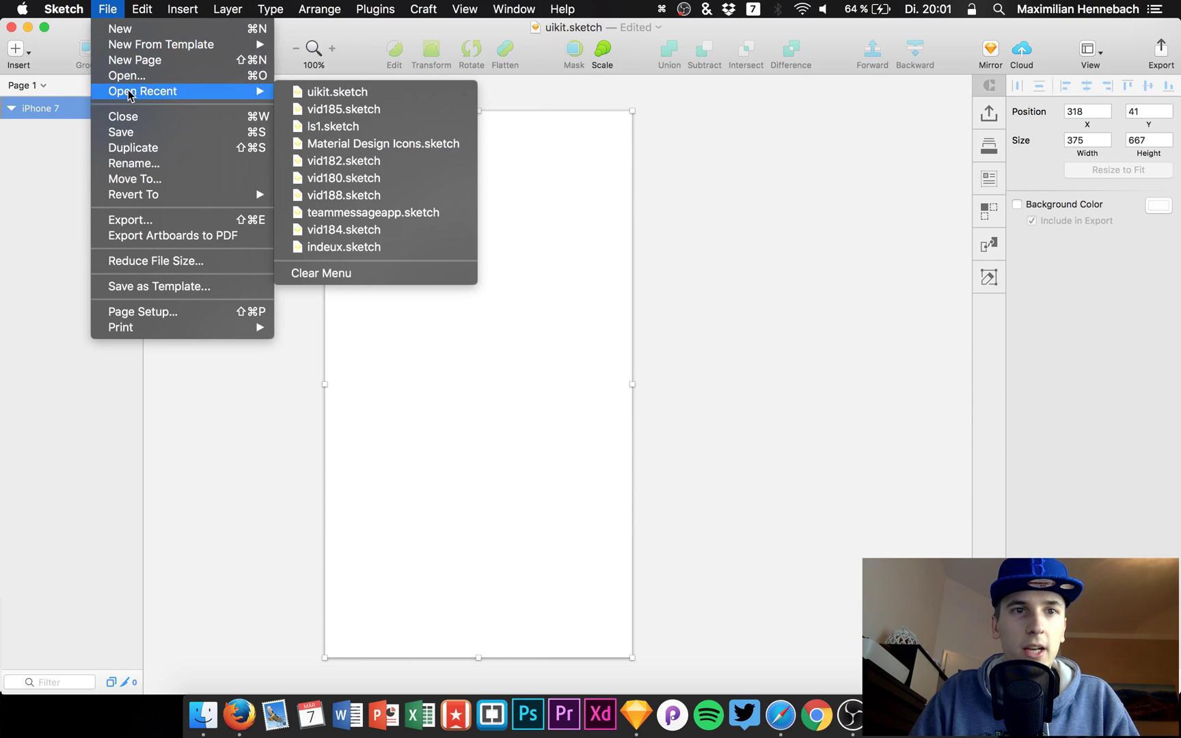
mouse_move(183, 52)
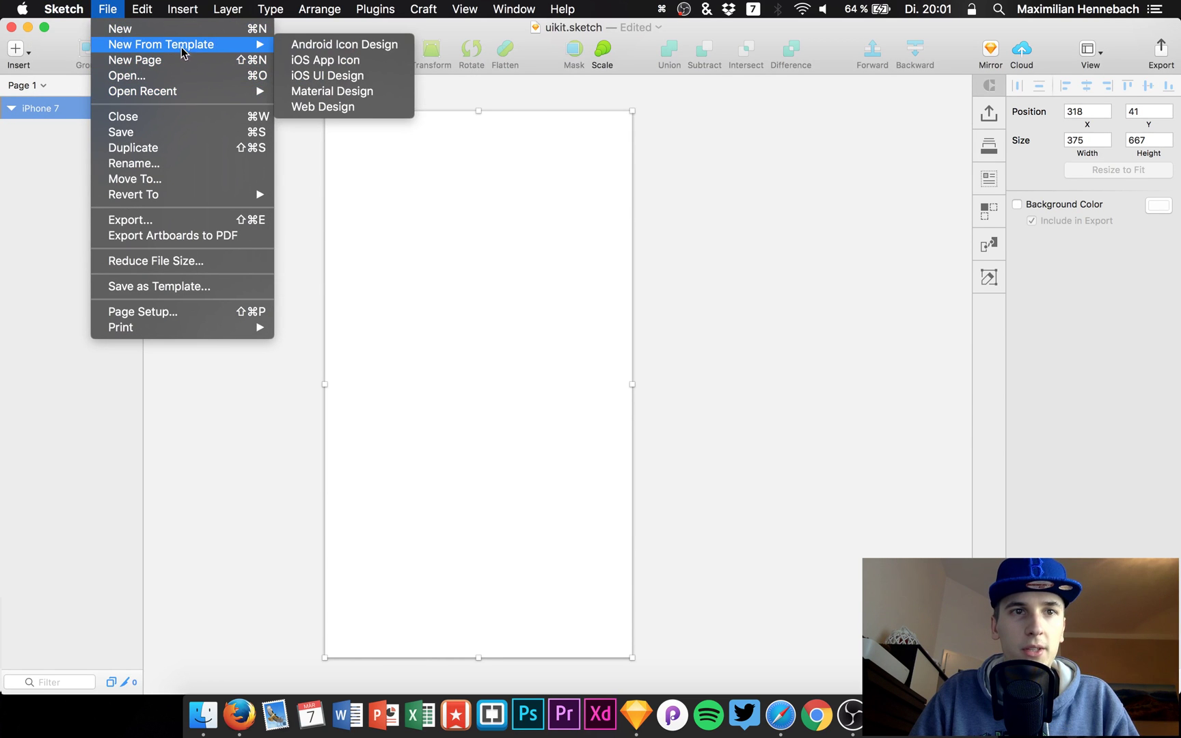
click(327, 75)
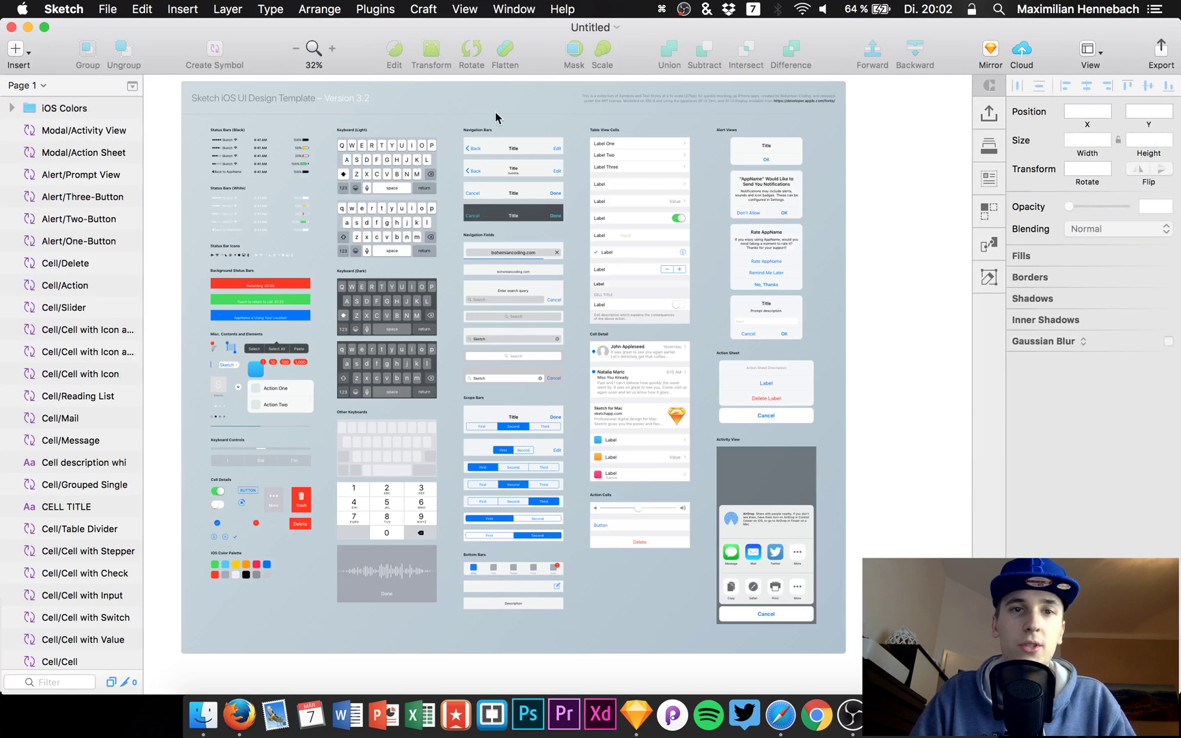
Merge all open document windows into one tabbed window, keeping the iOS UI template in front.
click(489, 5)
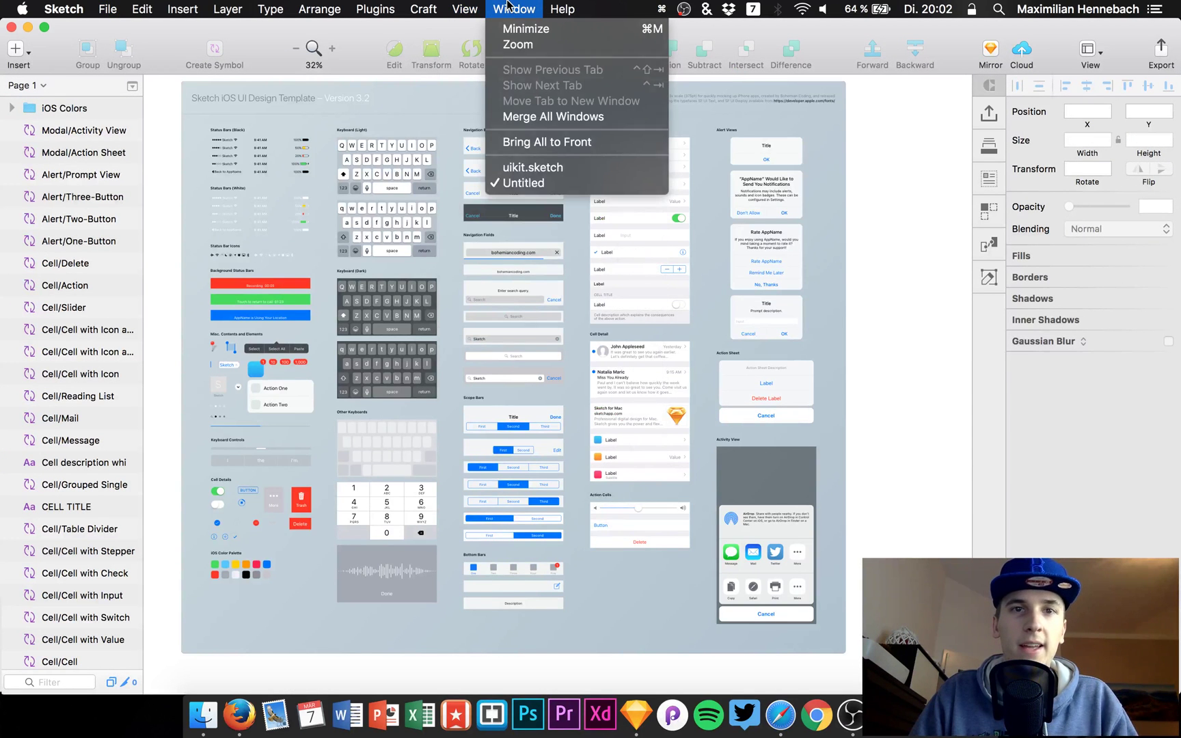
click(510, 7)
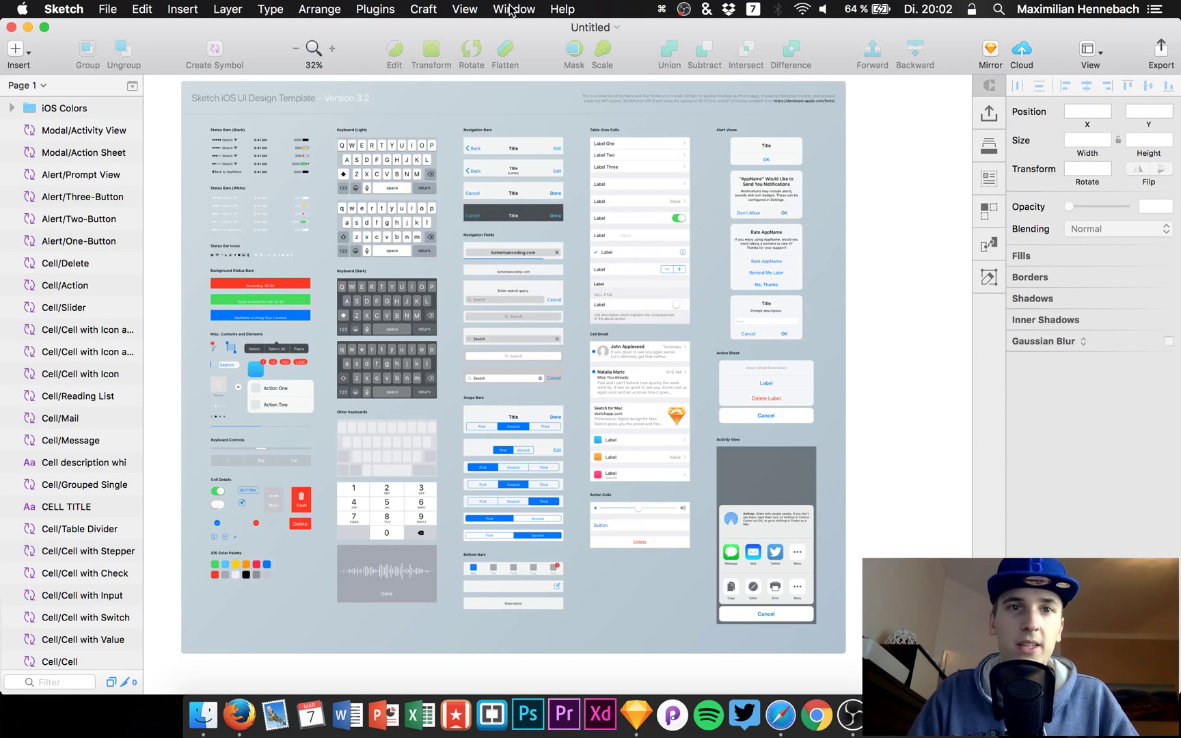
click(510, 8)
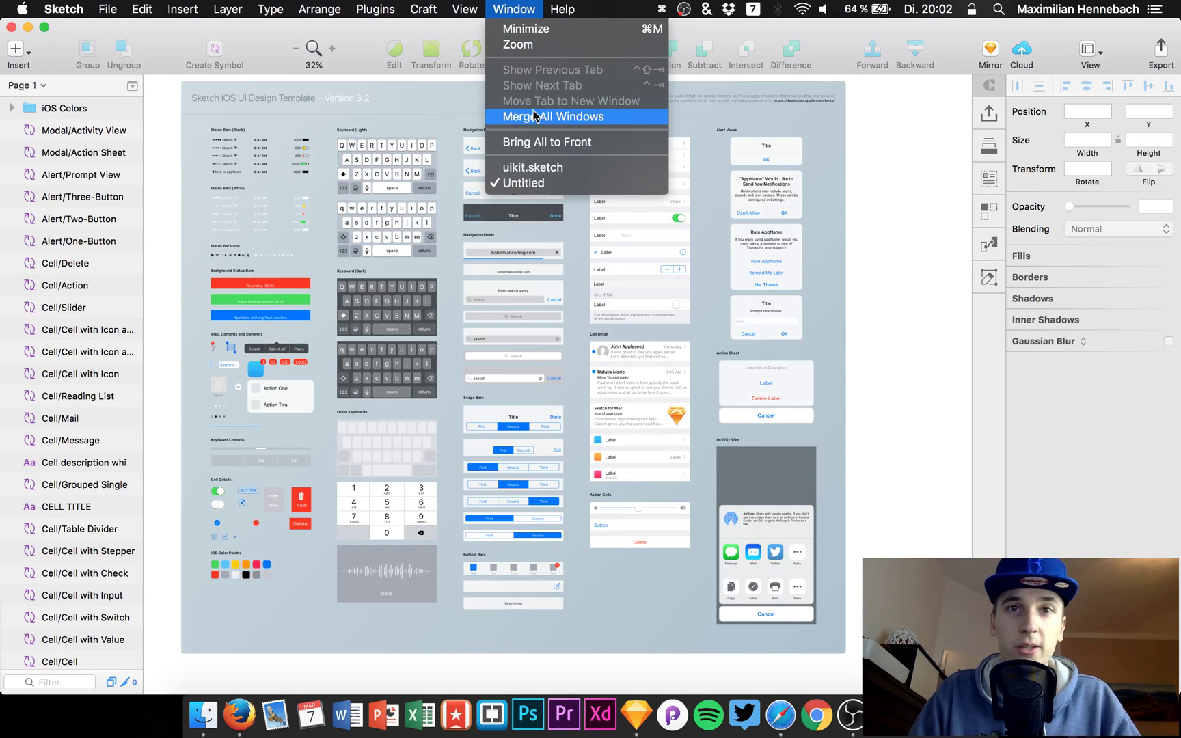
click(501, 5)
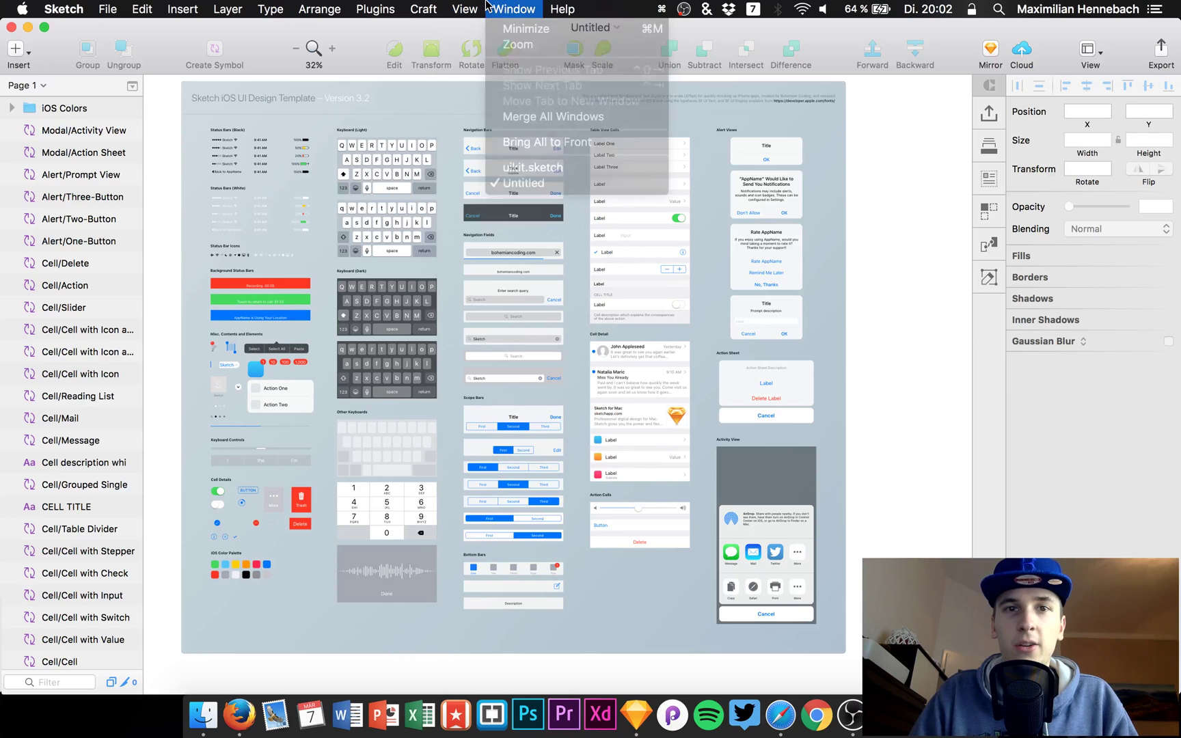
click(501, 6)
click(511, 120)
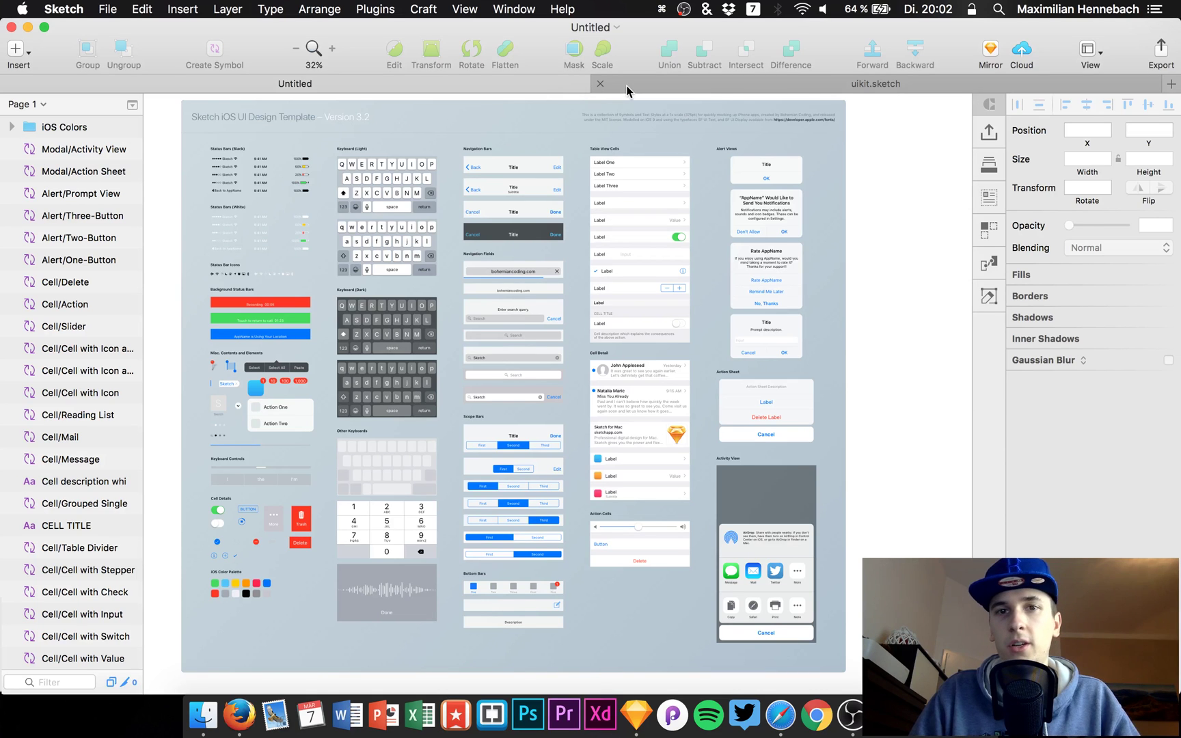
click(629, 88)
click(516, 86)
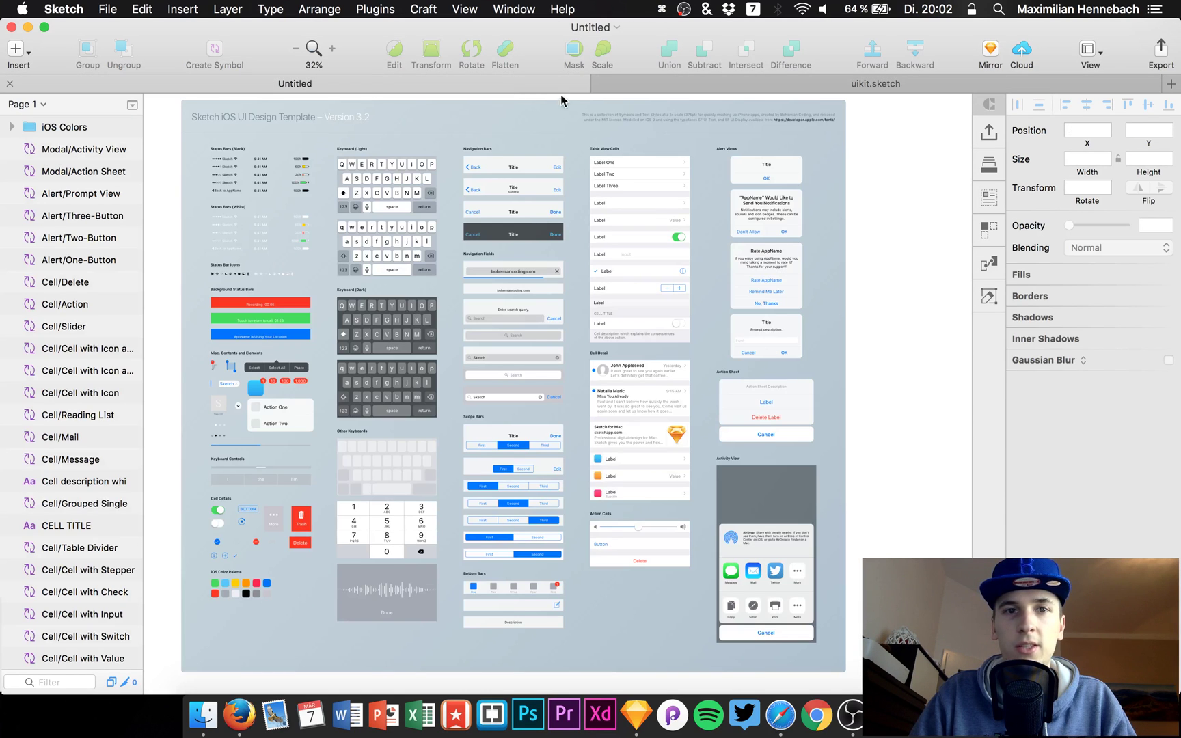
Copy the template's white 100% status bar into the iPhone 7 artboard in uikit.sketch, align it to the artboard's top edge, and close the template.
click(235, 220)
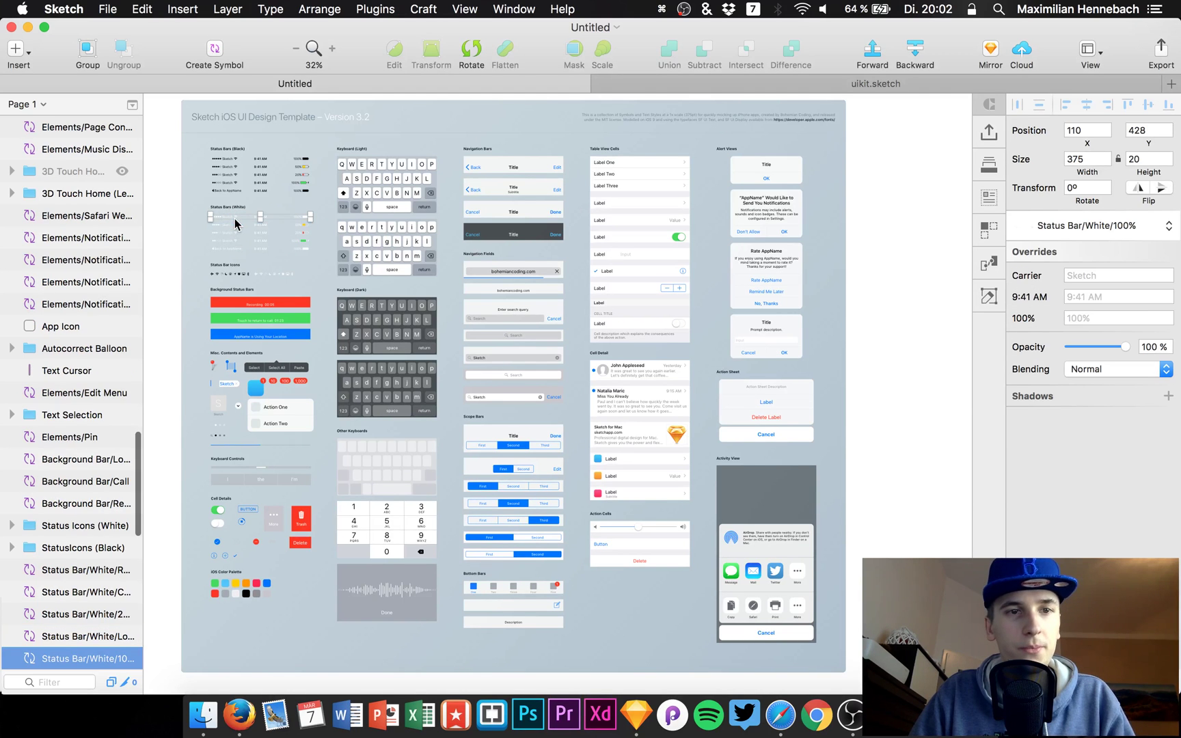
key(super+c)
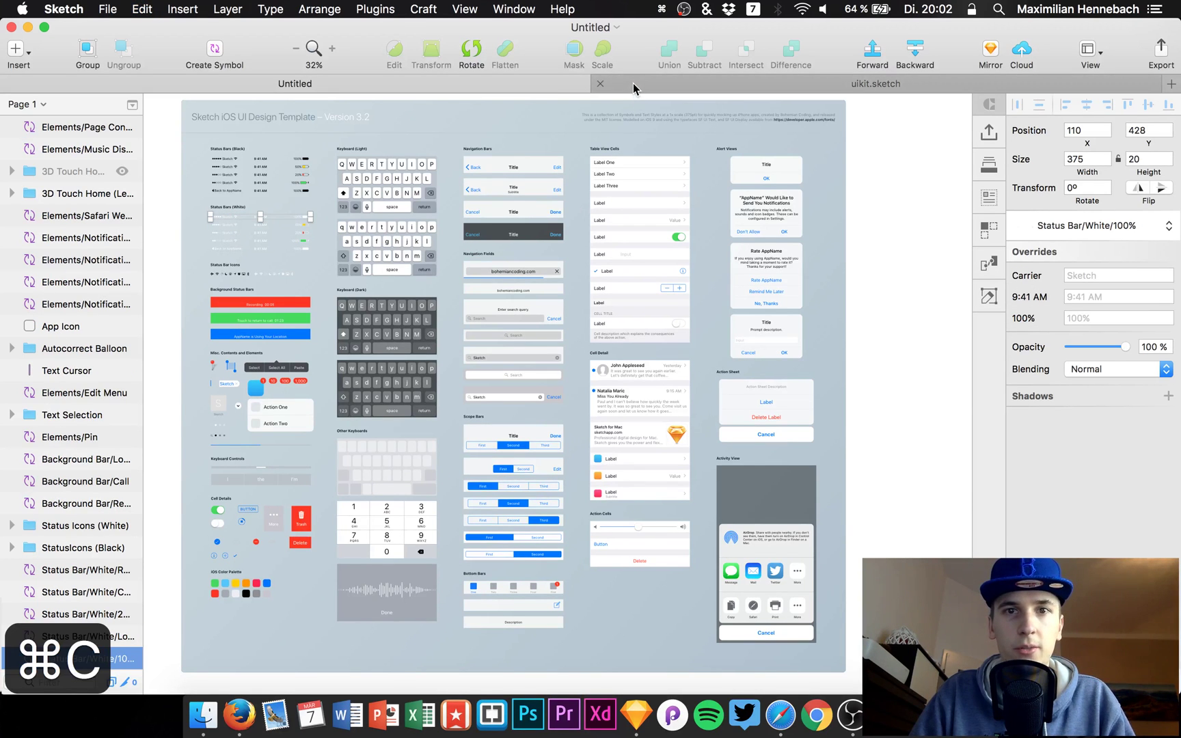
click(633, 83)
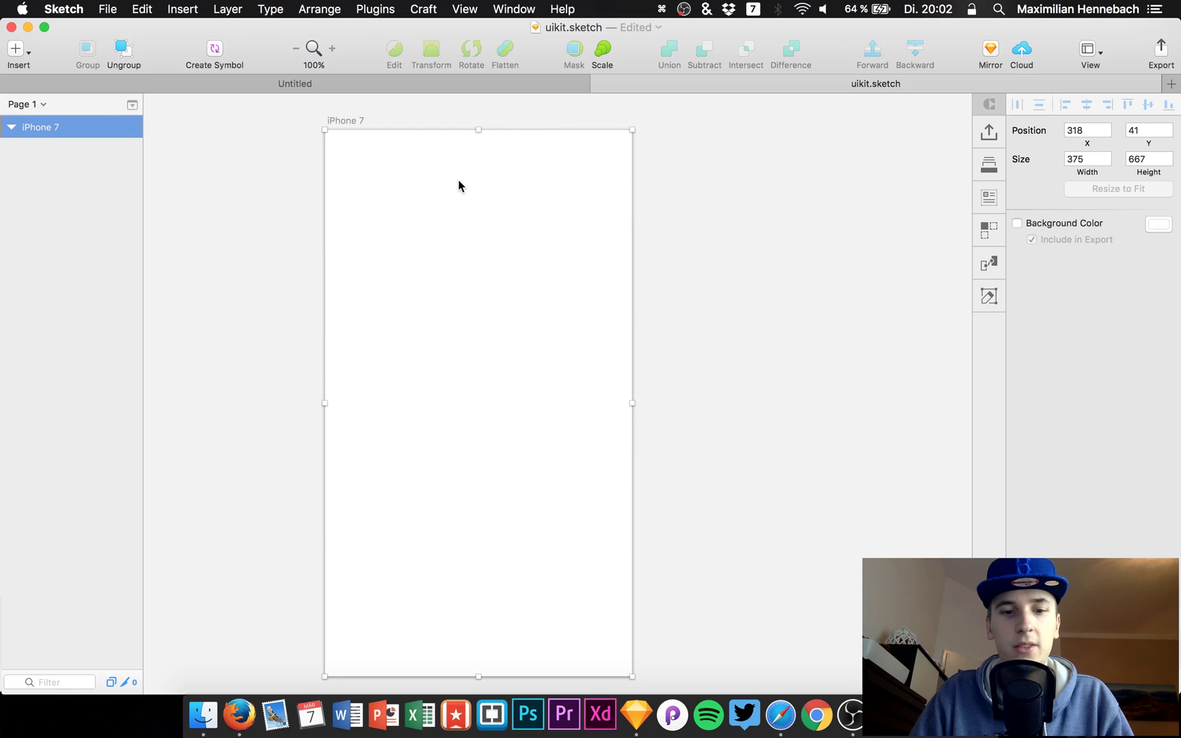
key(super+v)
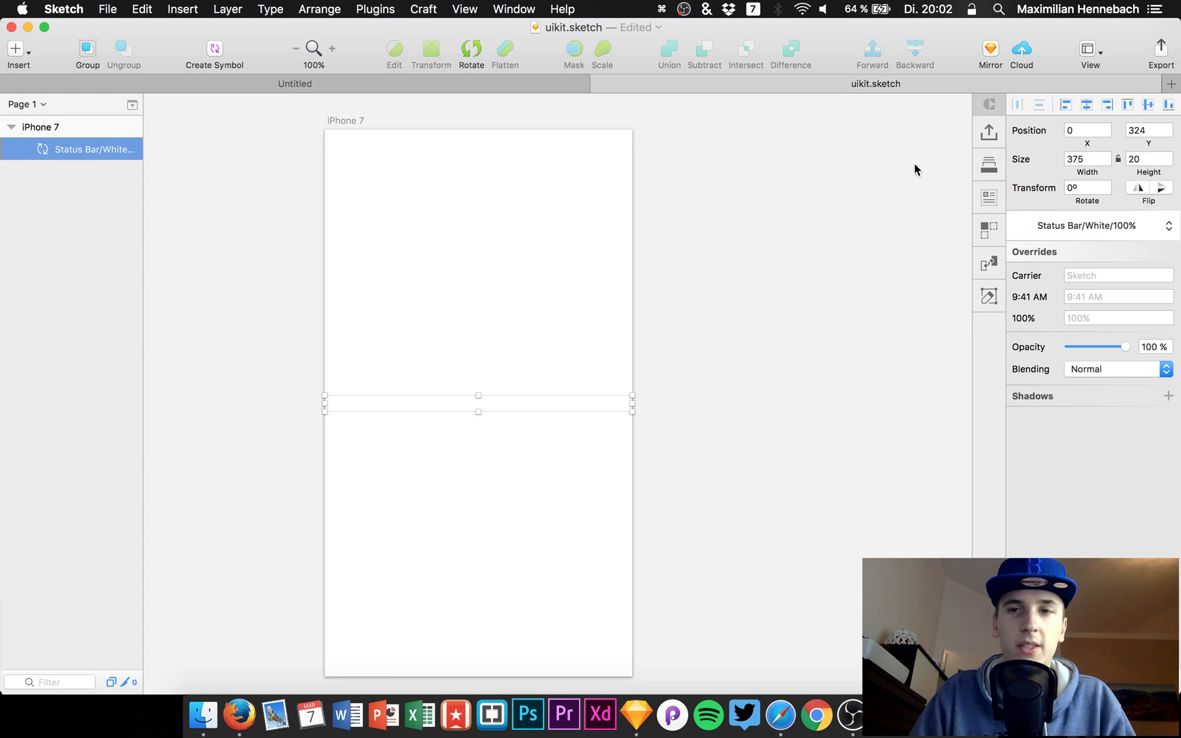
click(1127, 105)
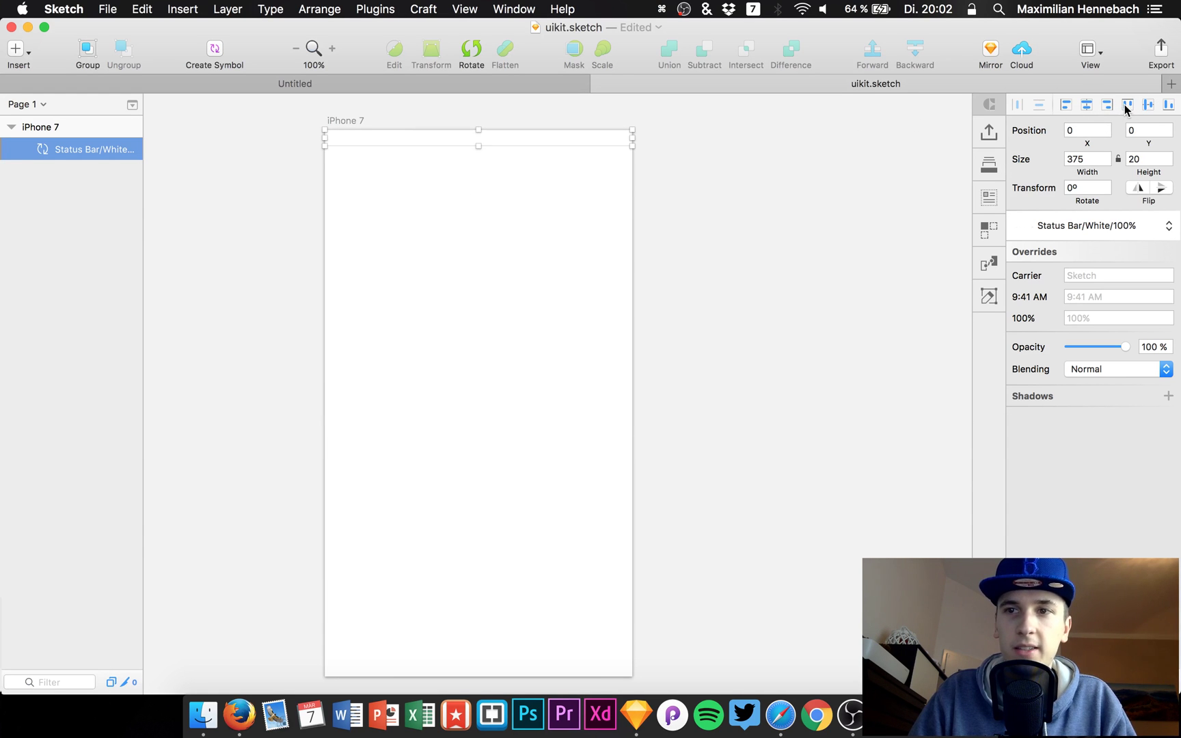
click(10, 83)
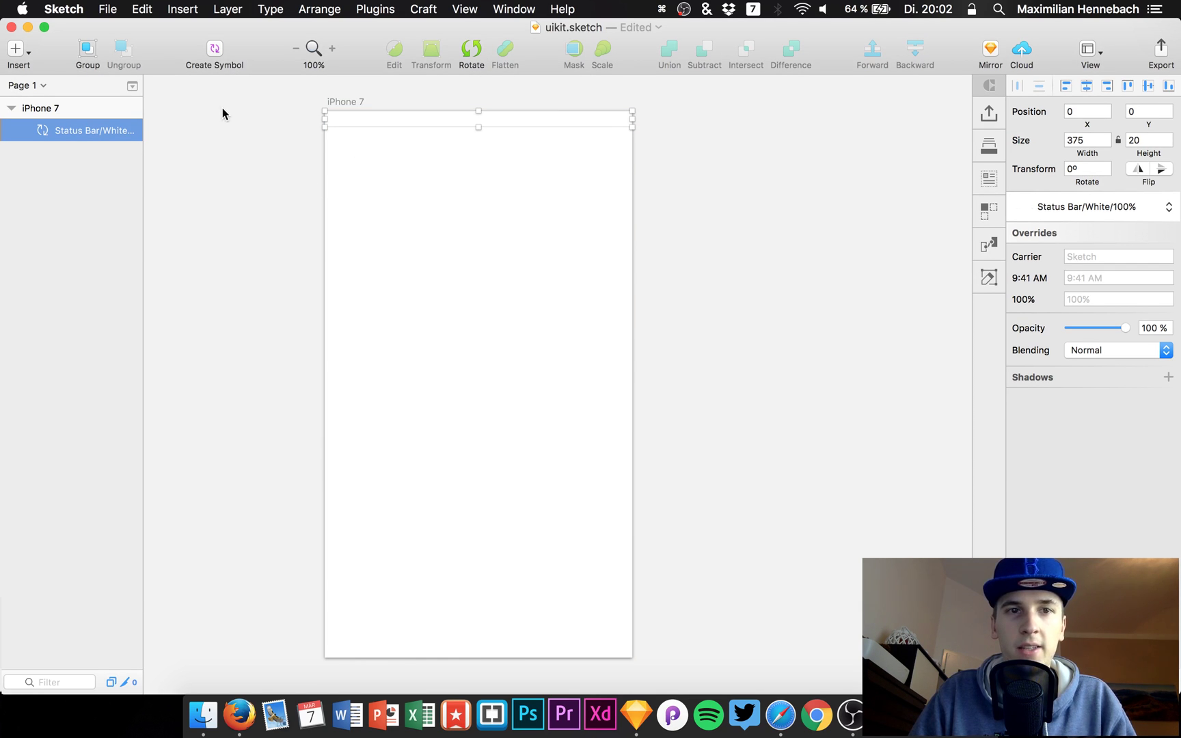
Draw a borderless 375 x 667 rectangle covering the whole iPhone 7 artboard.
click(63, 109)
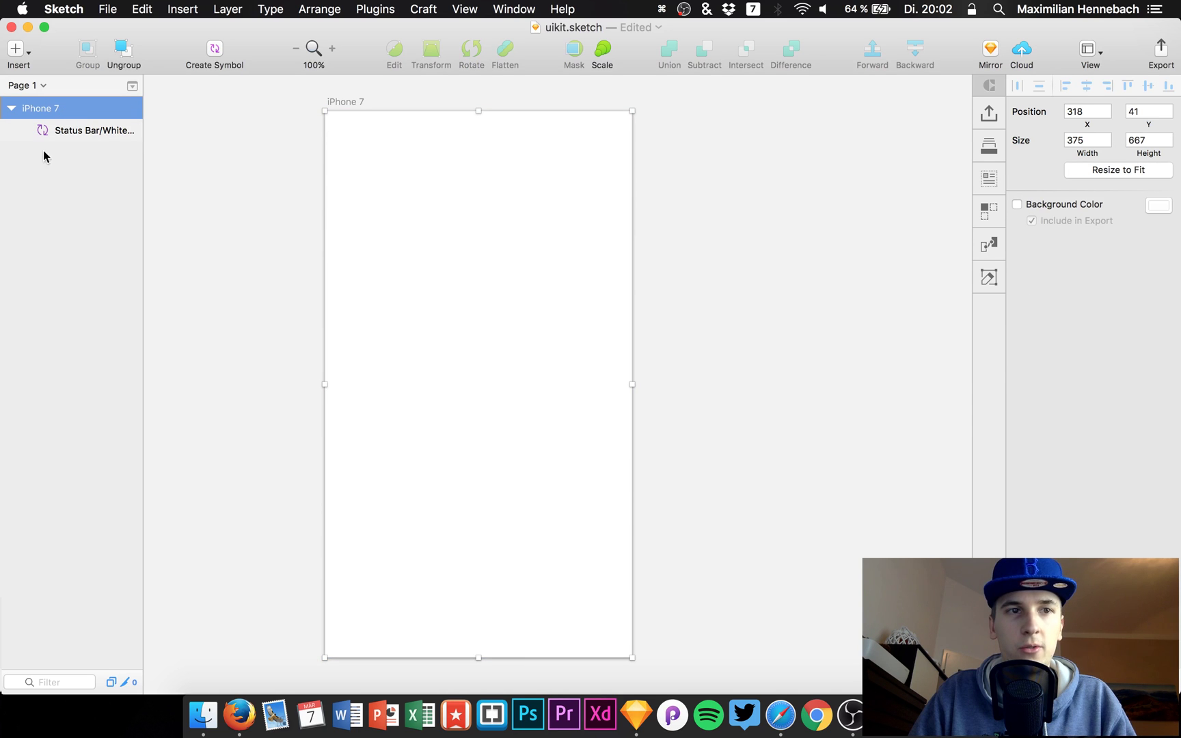
key(a)
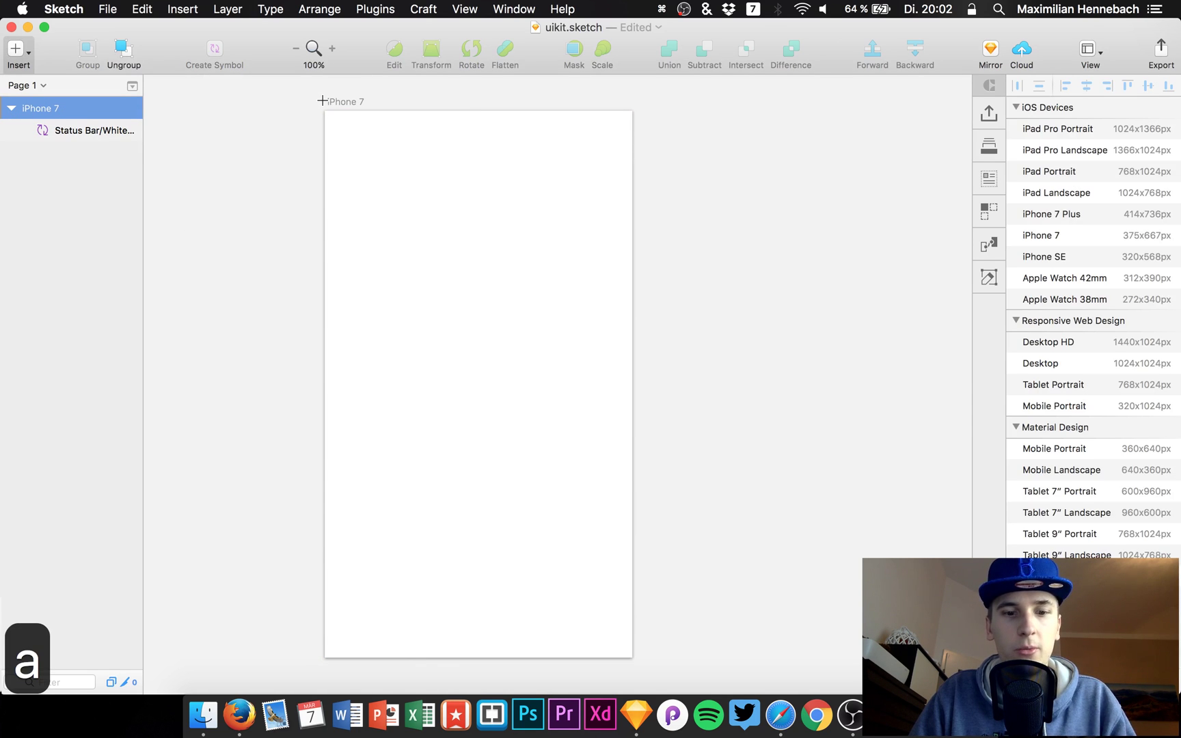
key(r)
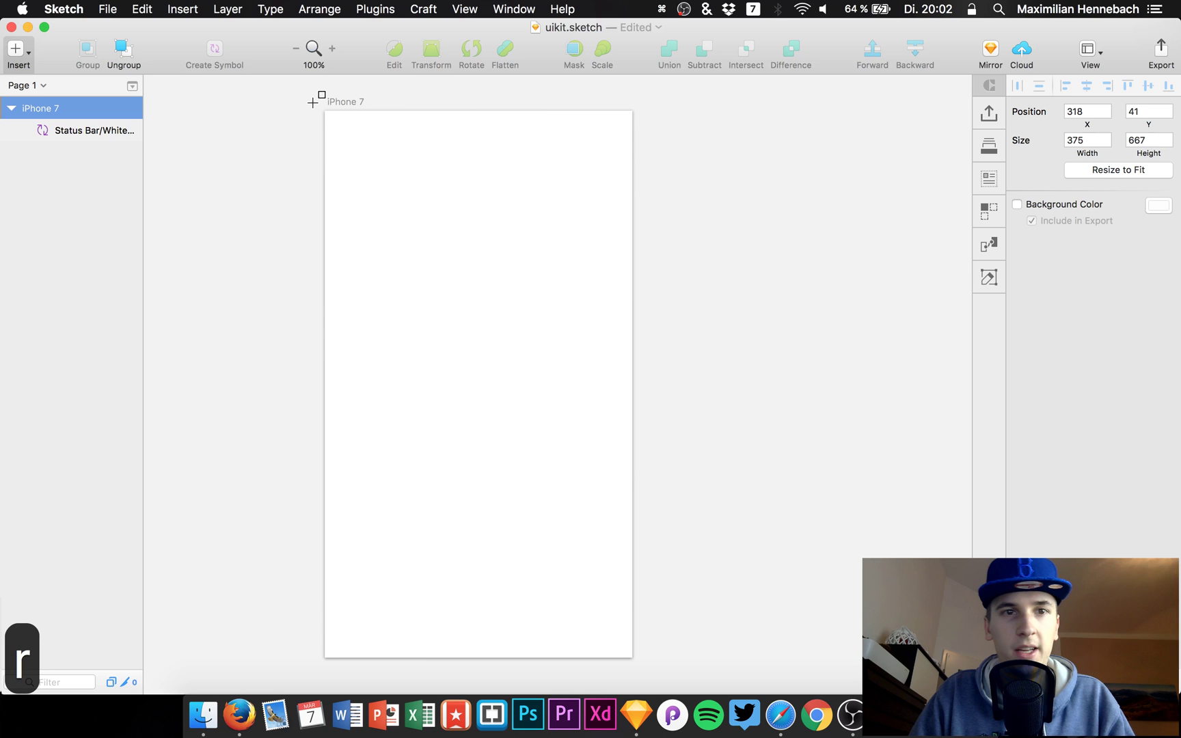
drag(313, 103, 633, 661)
click(1017, 406)
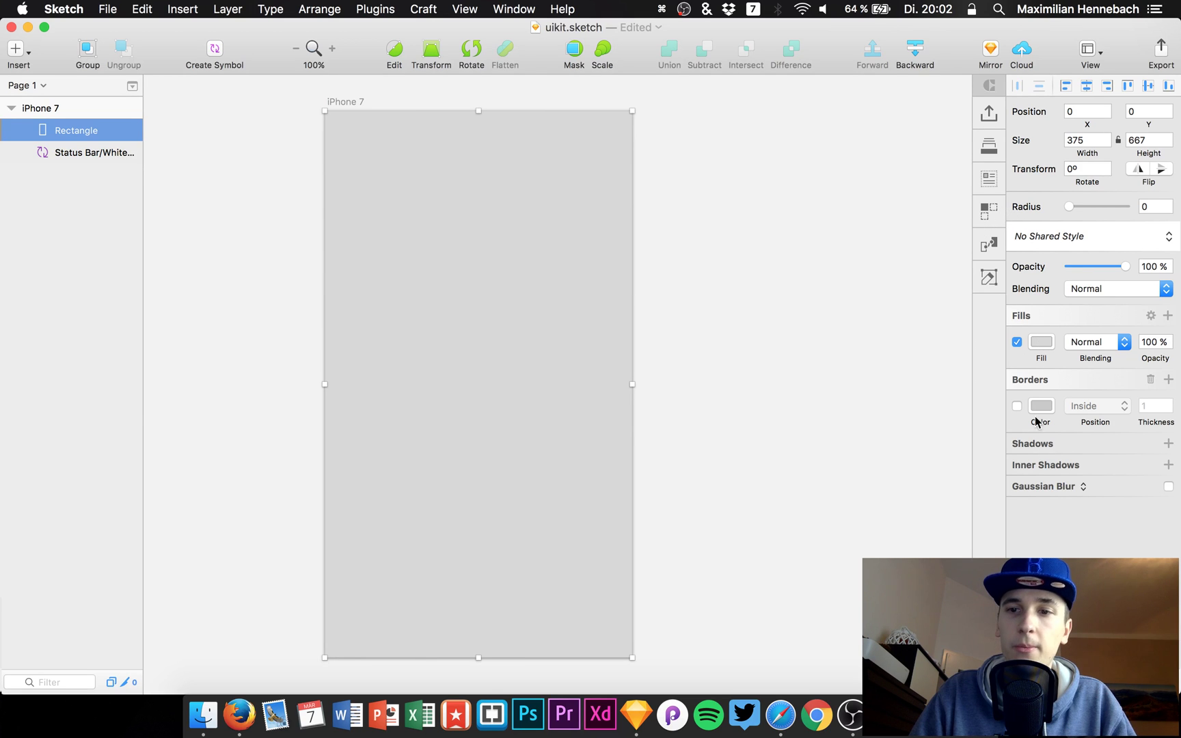
Move the rectangle layer below the status bar in the layer order and rename it BG.
drag(77, 130, 84, 158)
double_click(75, 153)
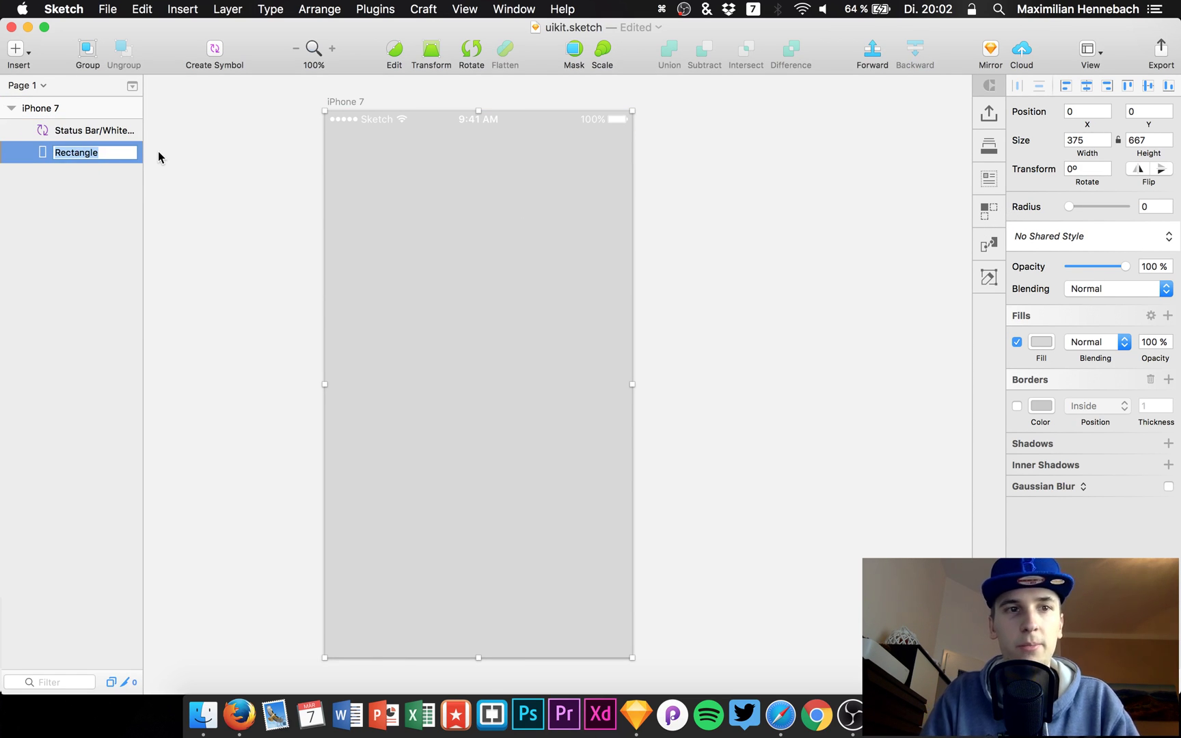
text(BG)
key(Return)
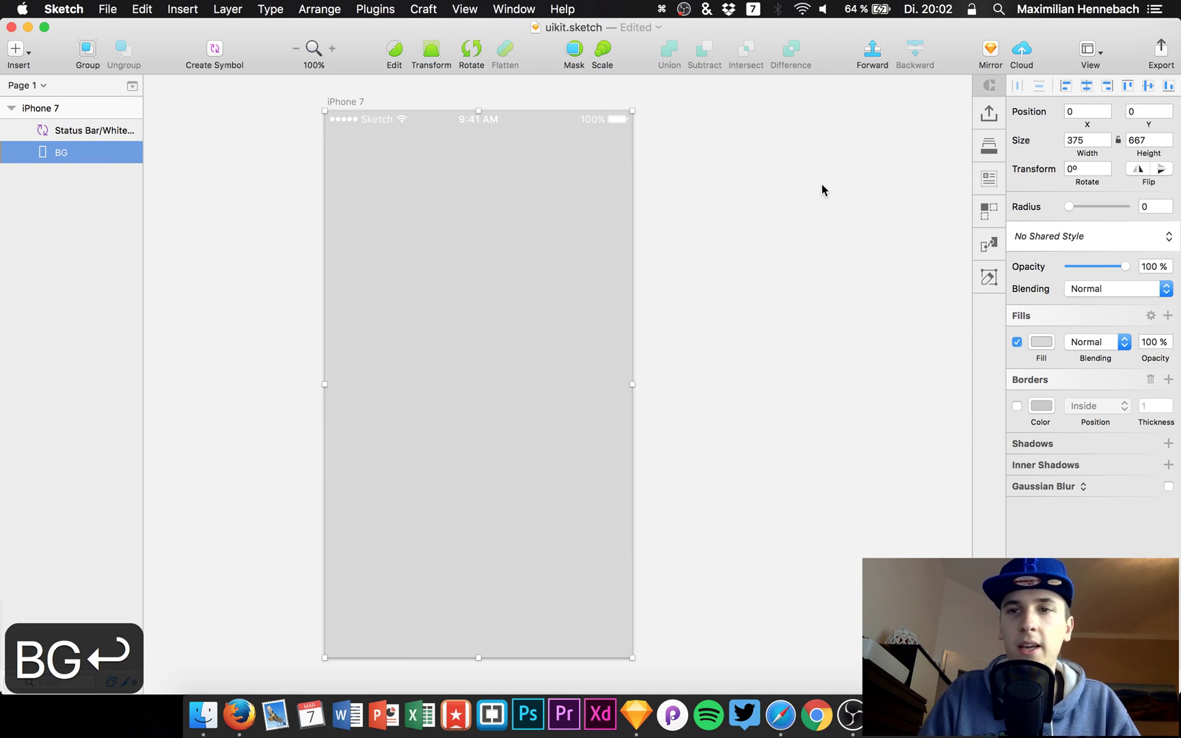
Fill the BG rectangle with an Unsplash photo from the San Francisco category using Craft's photo data.
click(988, 181)
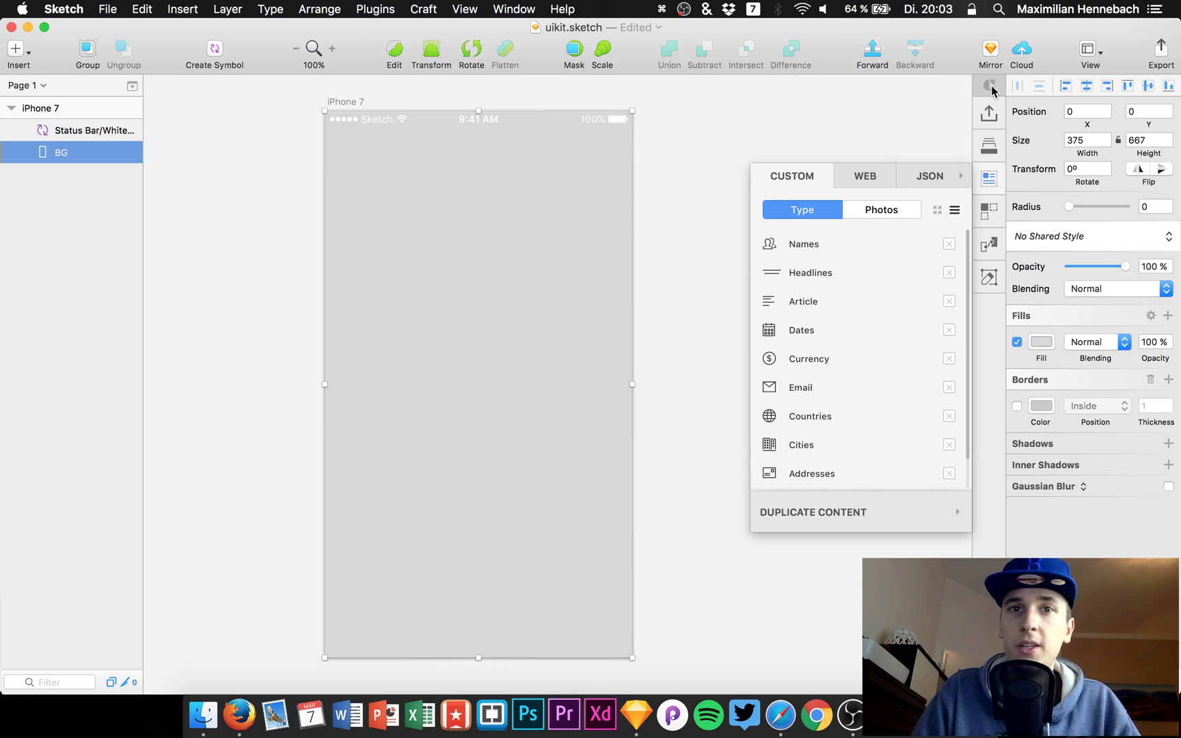
click(904, 208)
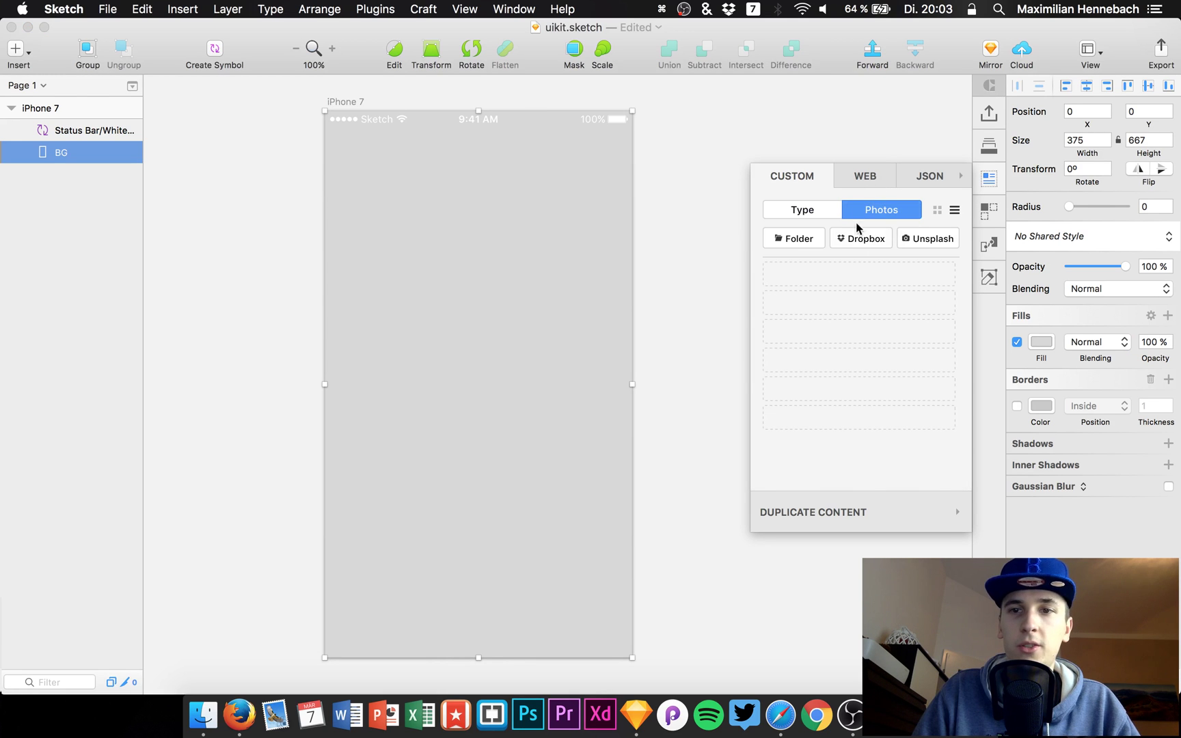
click(919, 240)
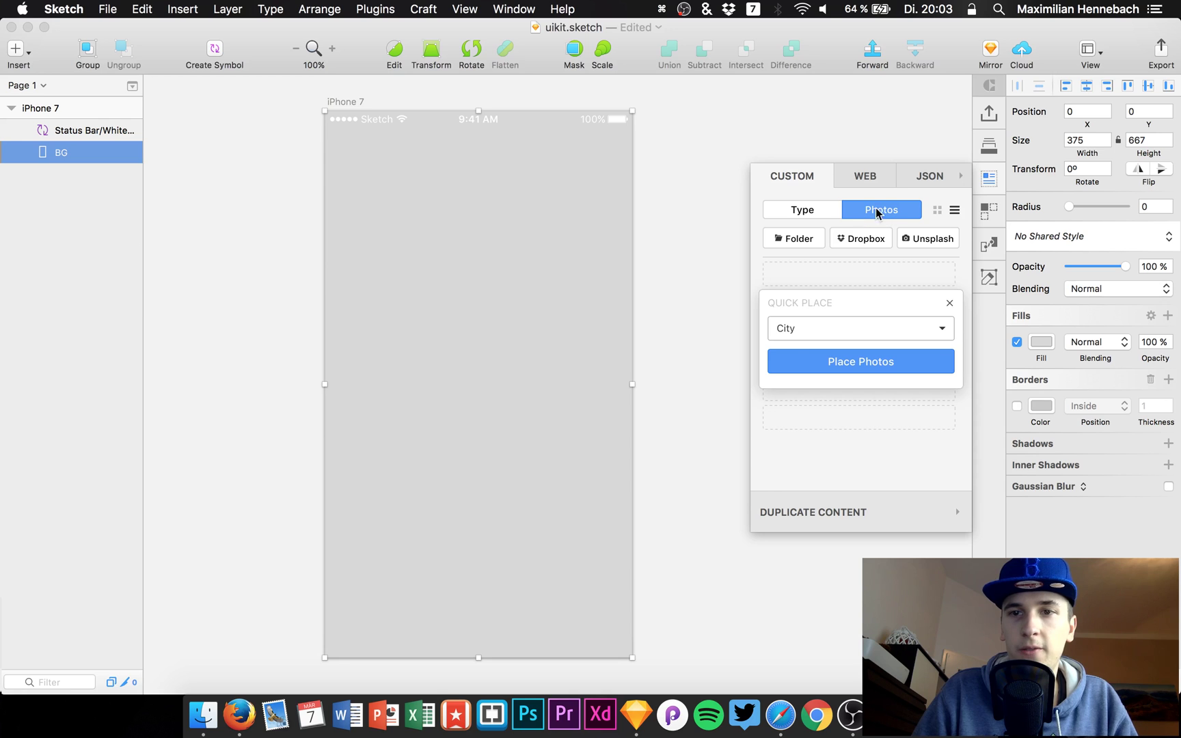
click(949, 303)
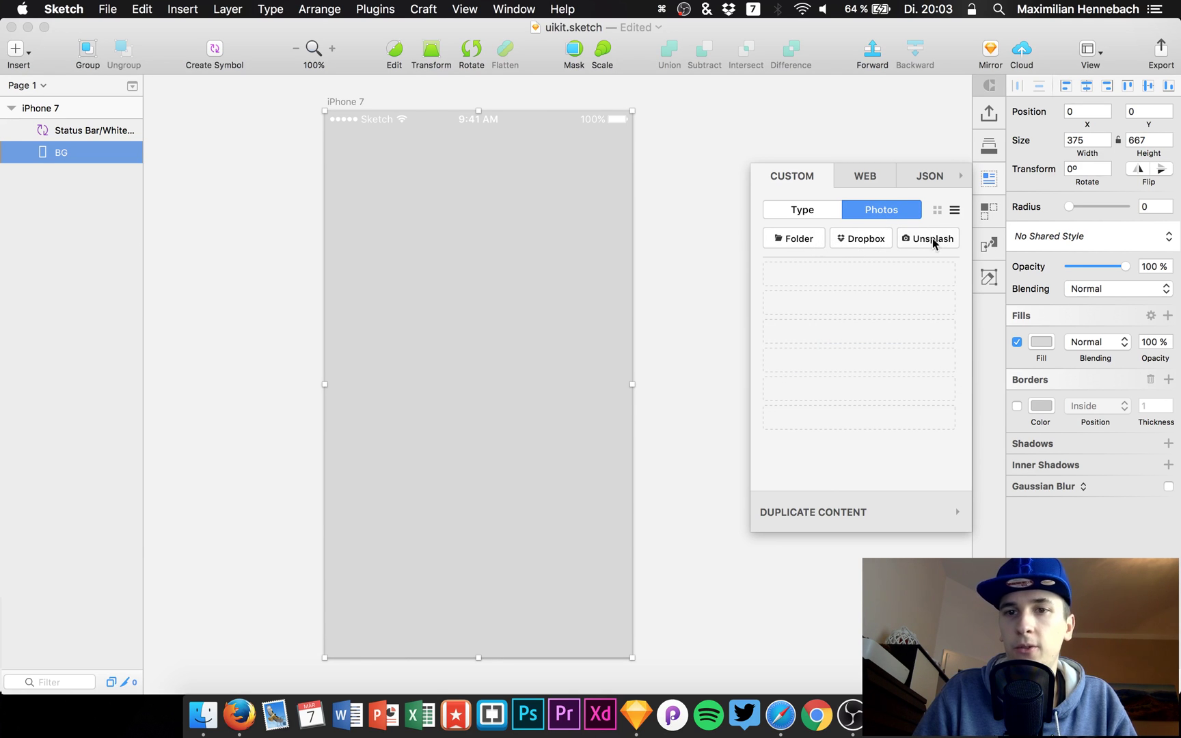
click(910, 244)
click(823, 328)
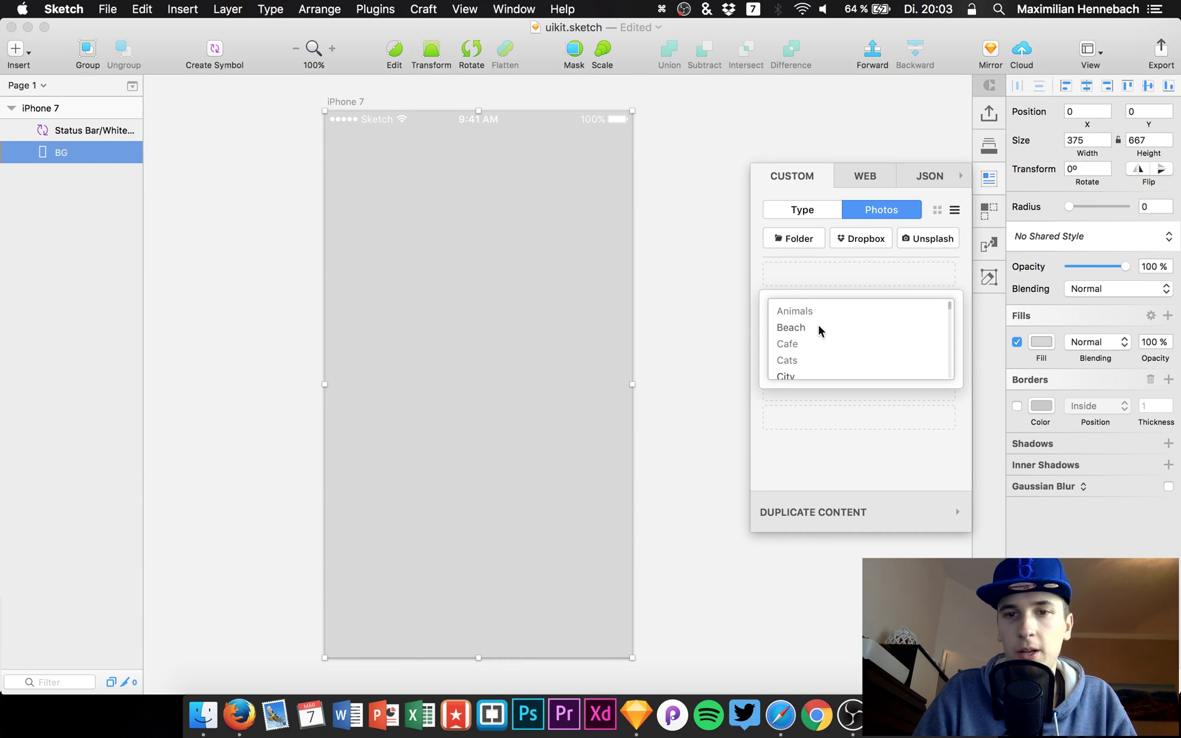
scroll(806, 367, down, 5)
scroll(807, 368, up, 5)
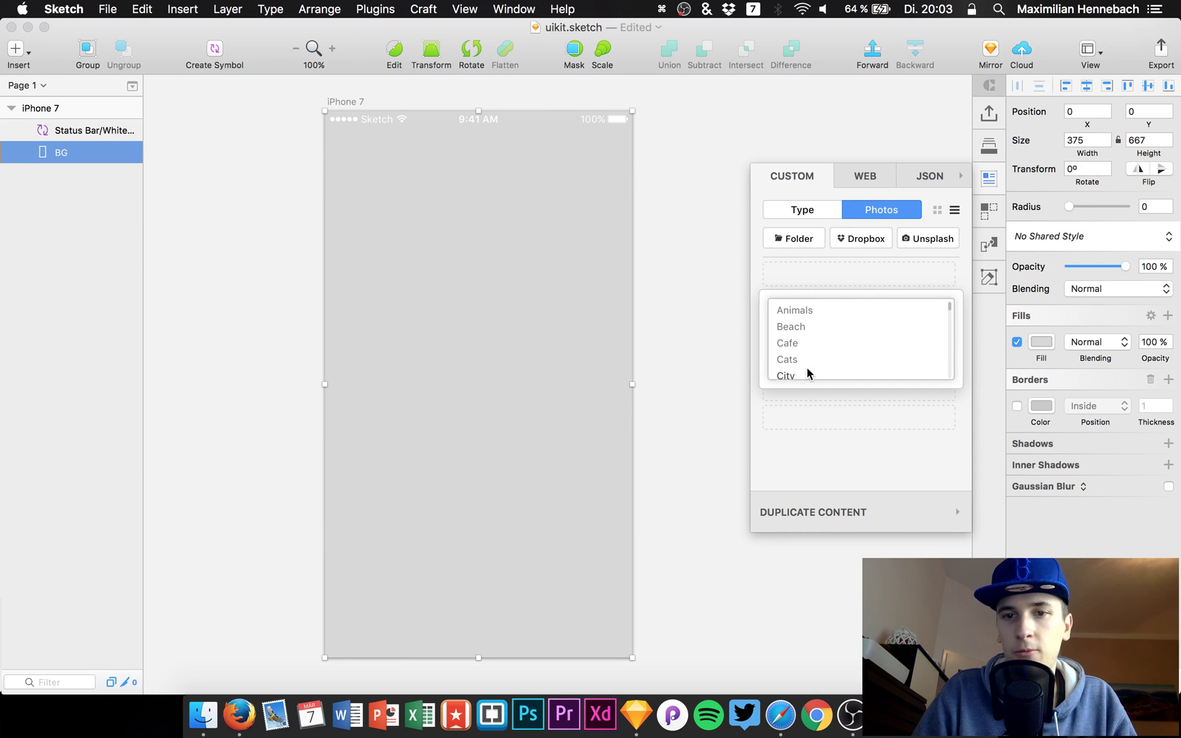
scroll(806, 367, down, 4)
scroll(806, 372, down, 2)
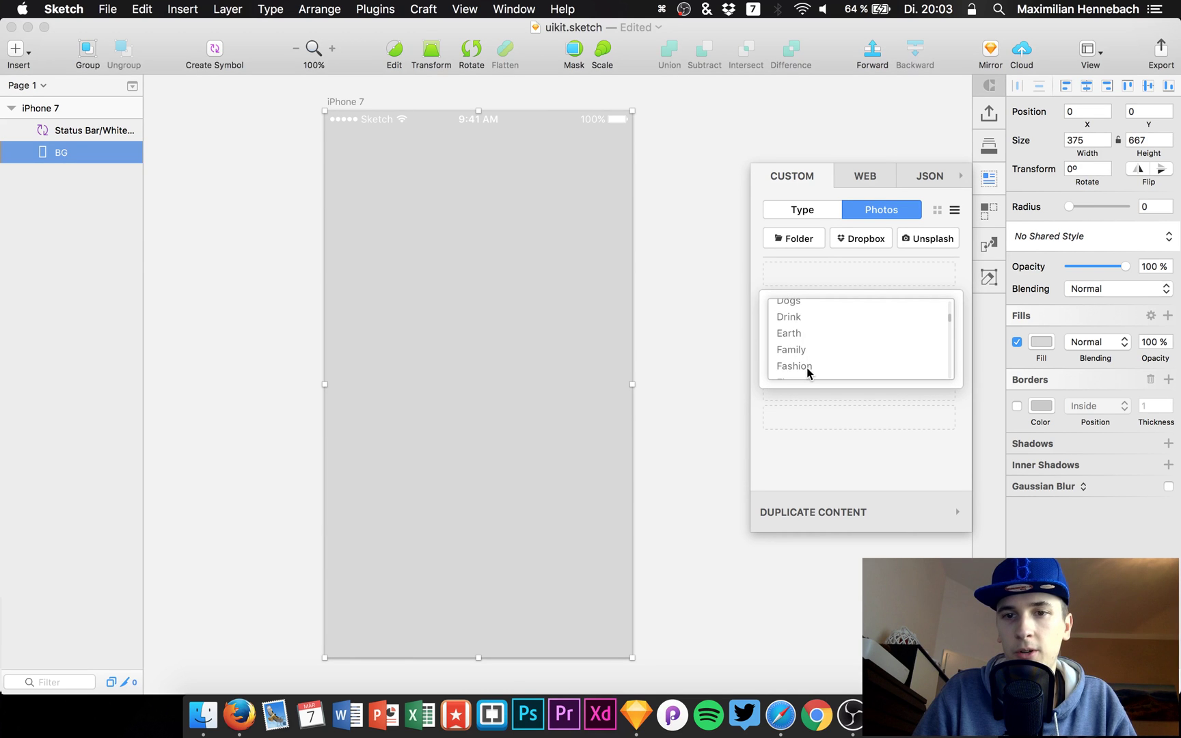
scroll(806, 367, down, 10)
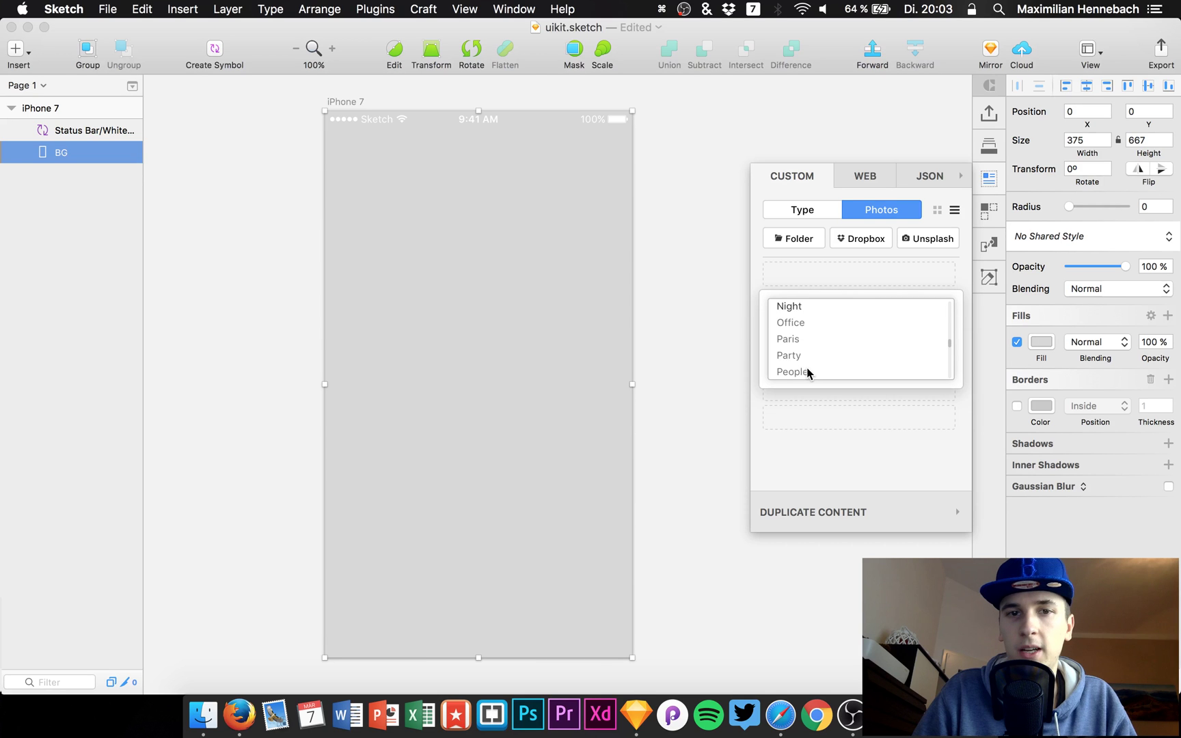
scroll(797, 355, down, 3)
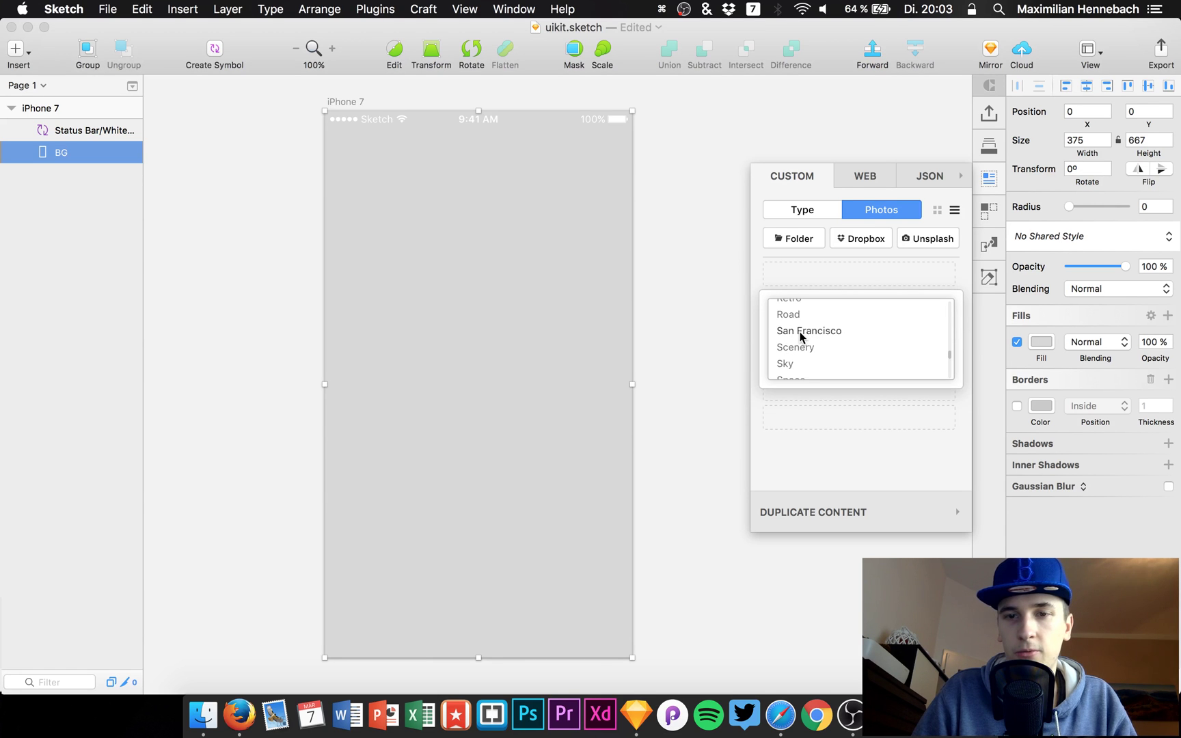
click(801, 335)
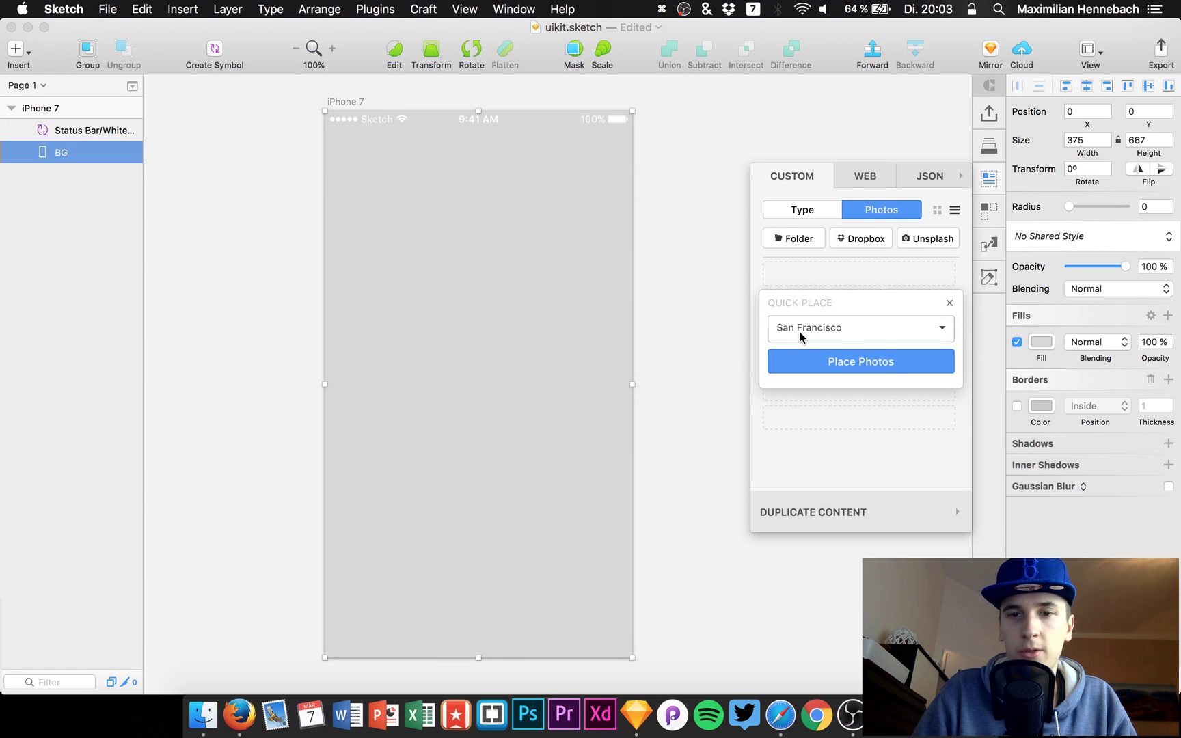
click(828, 357)
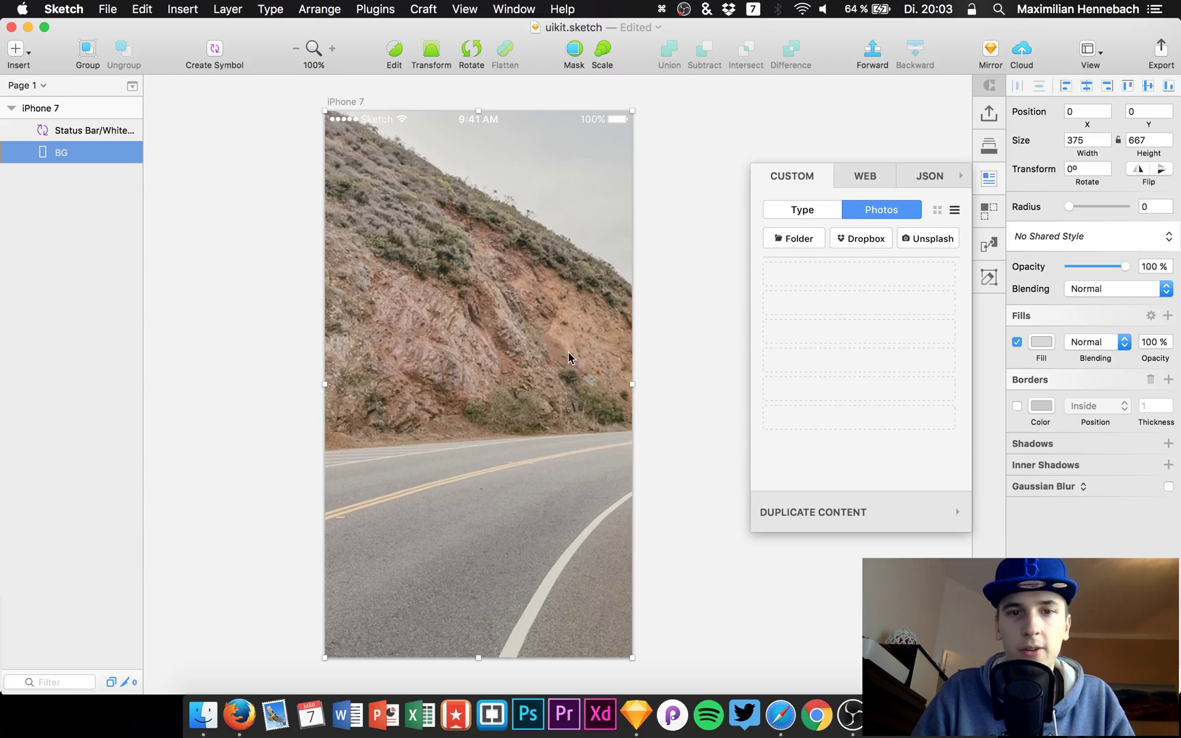
Replace BG's photo twice with another random San Francisco image from Unsplash.
click(928, 239)
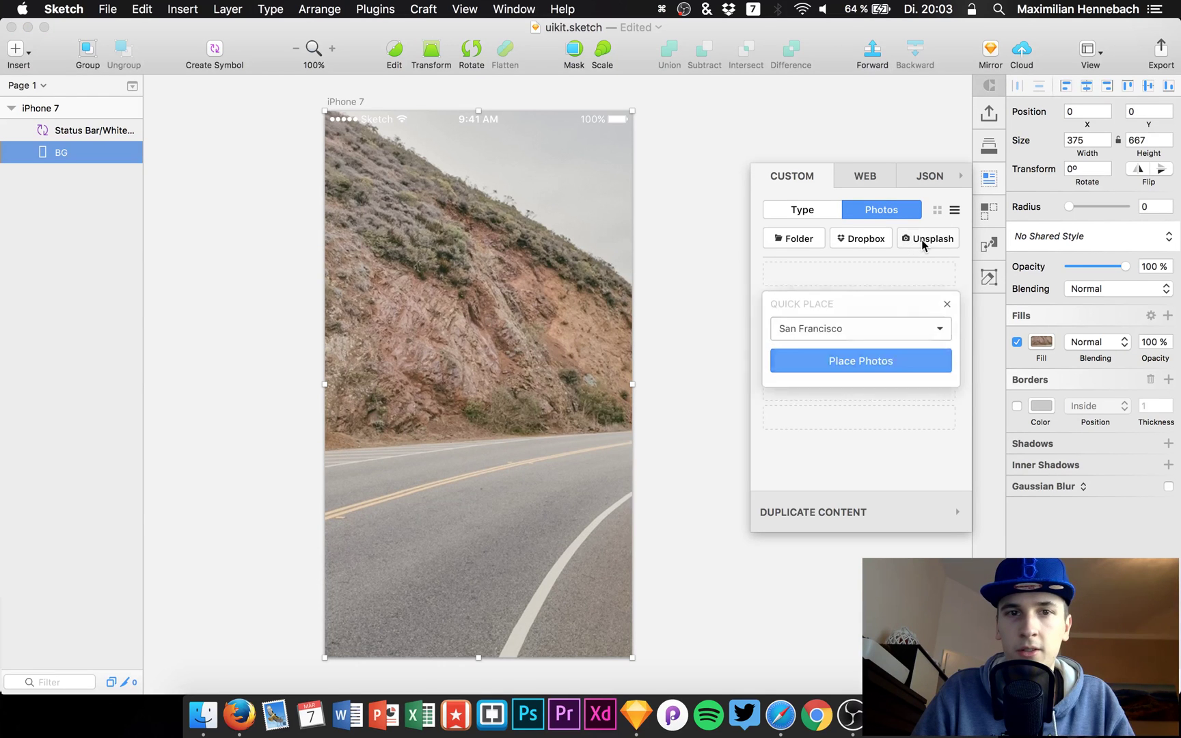
click(840, 366)
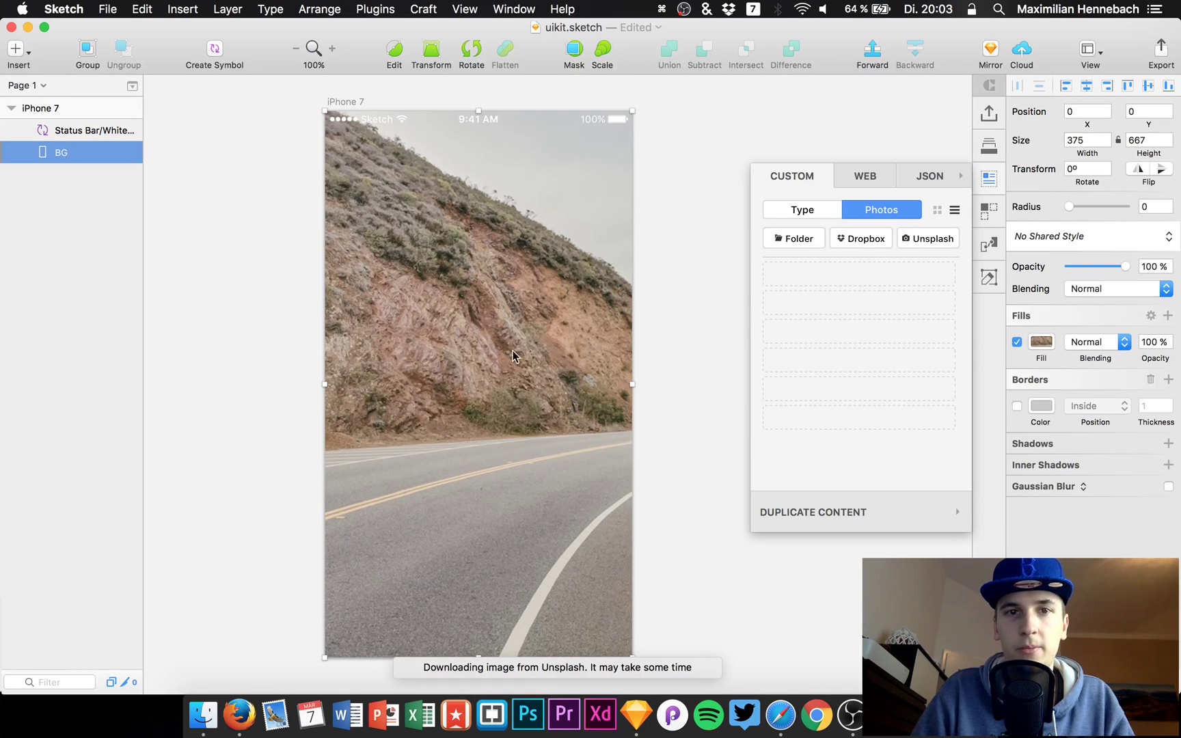
click(913, 237)
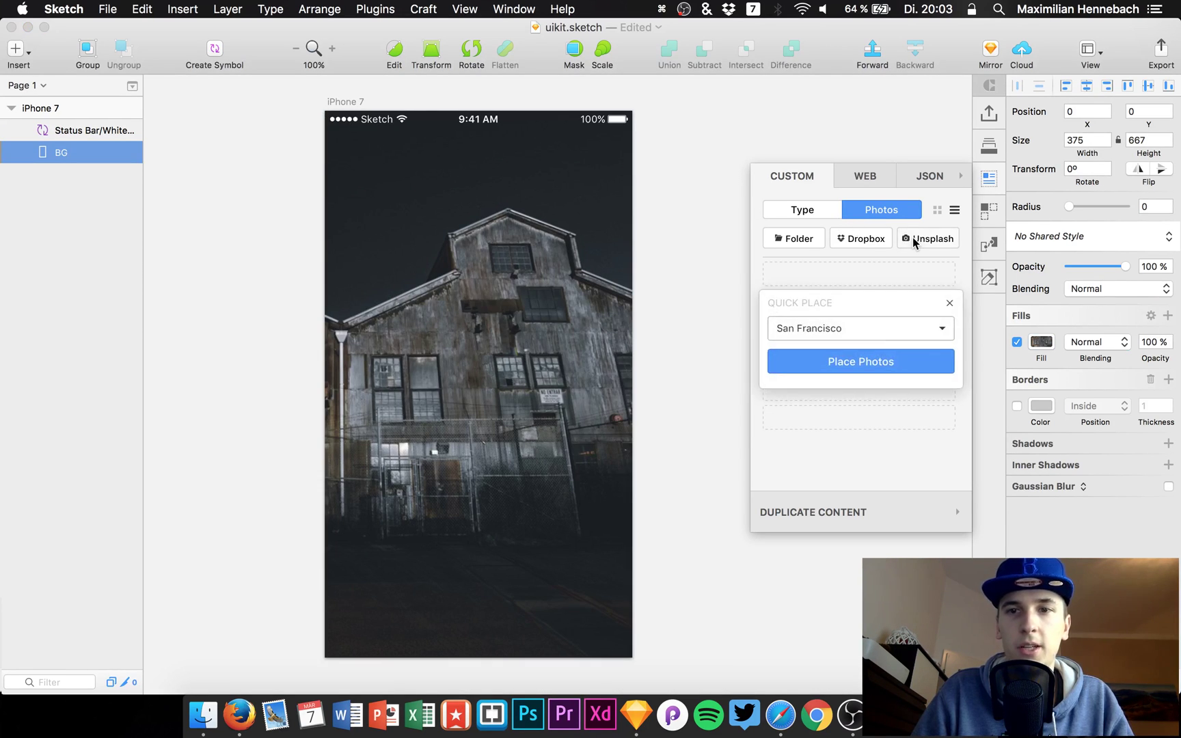
click(841, 361)
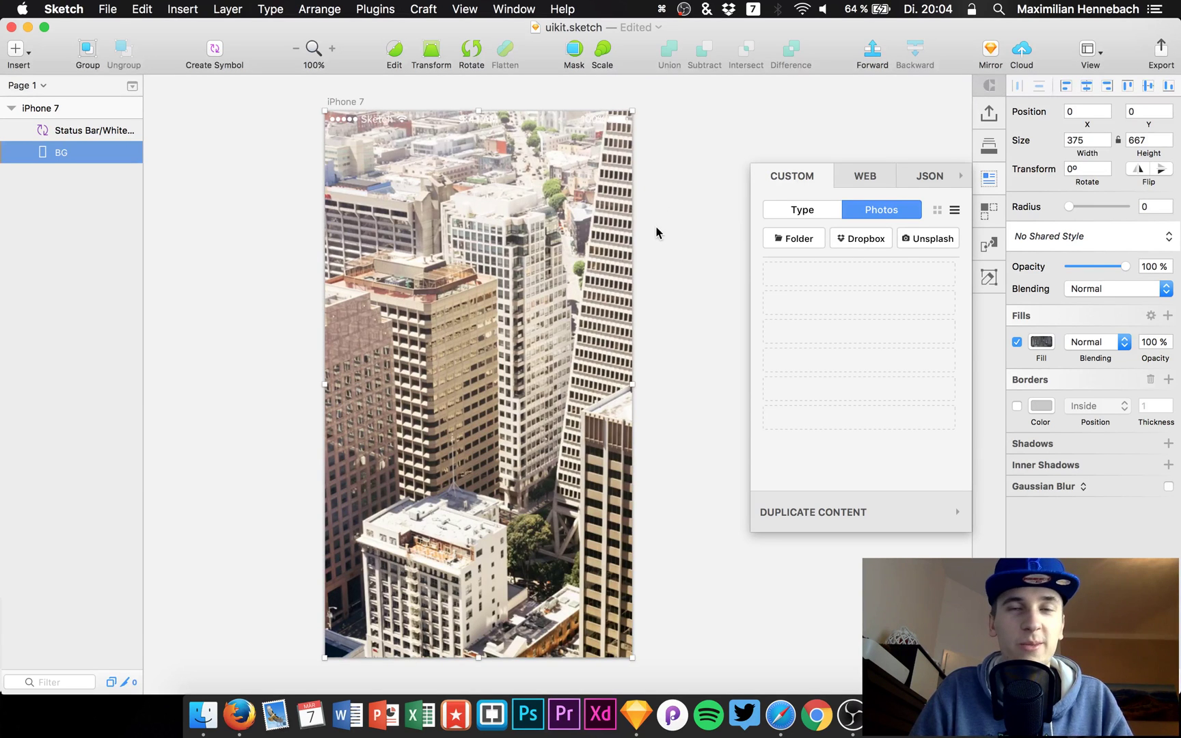
click(643, 167)
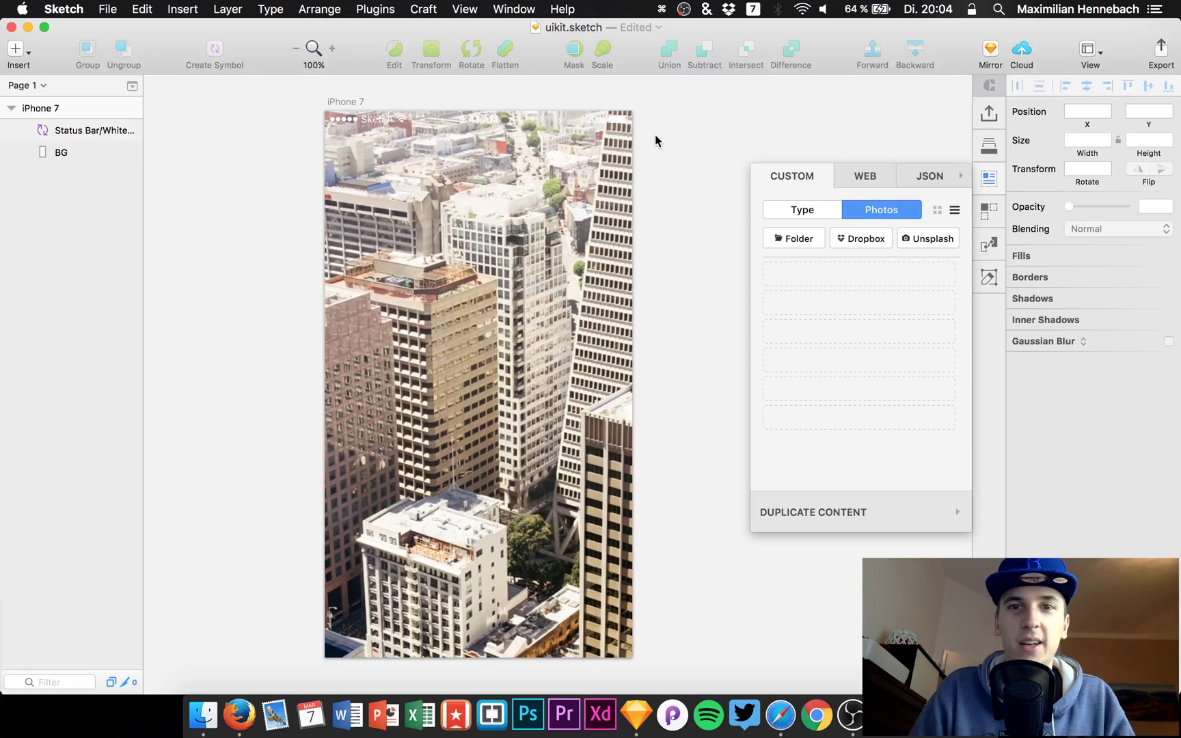
click(109, 9)
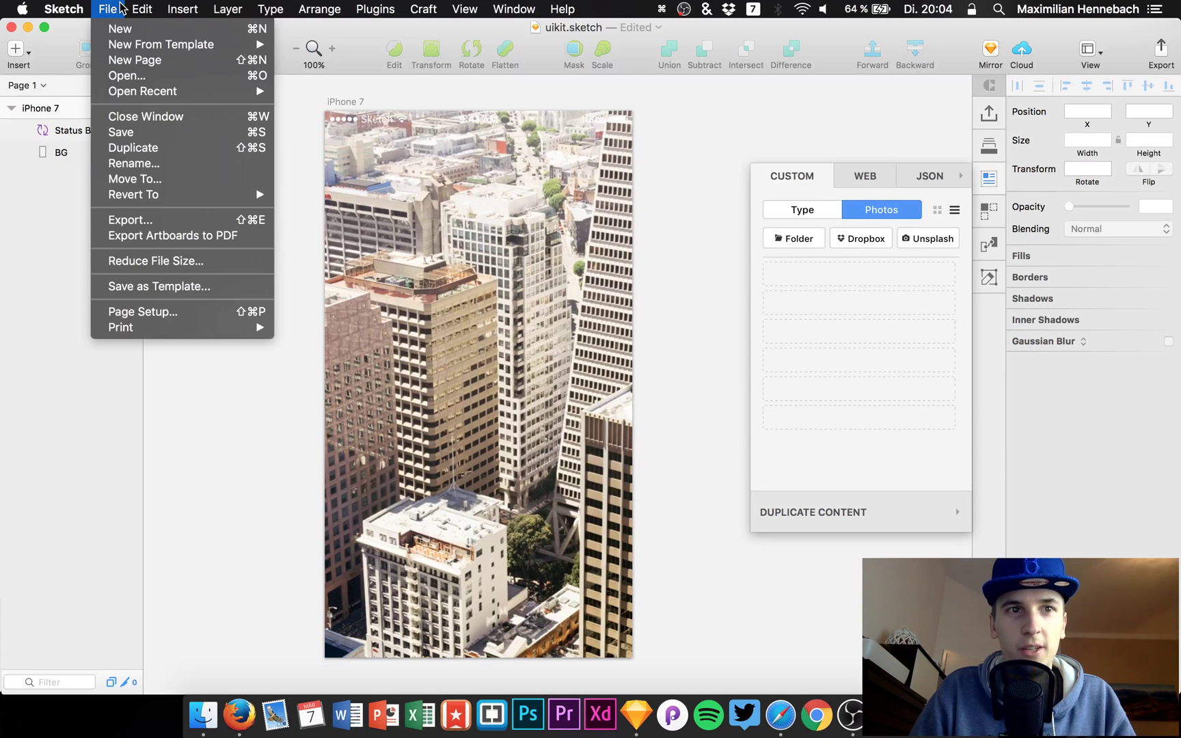
click(112, 8)
click(489, 6)
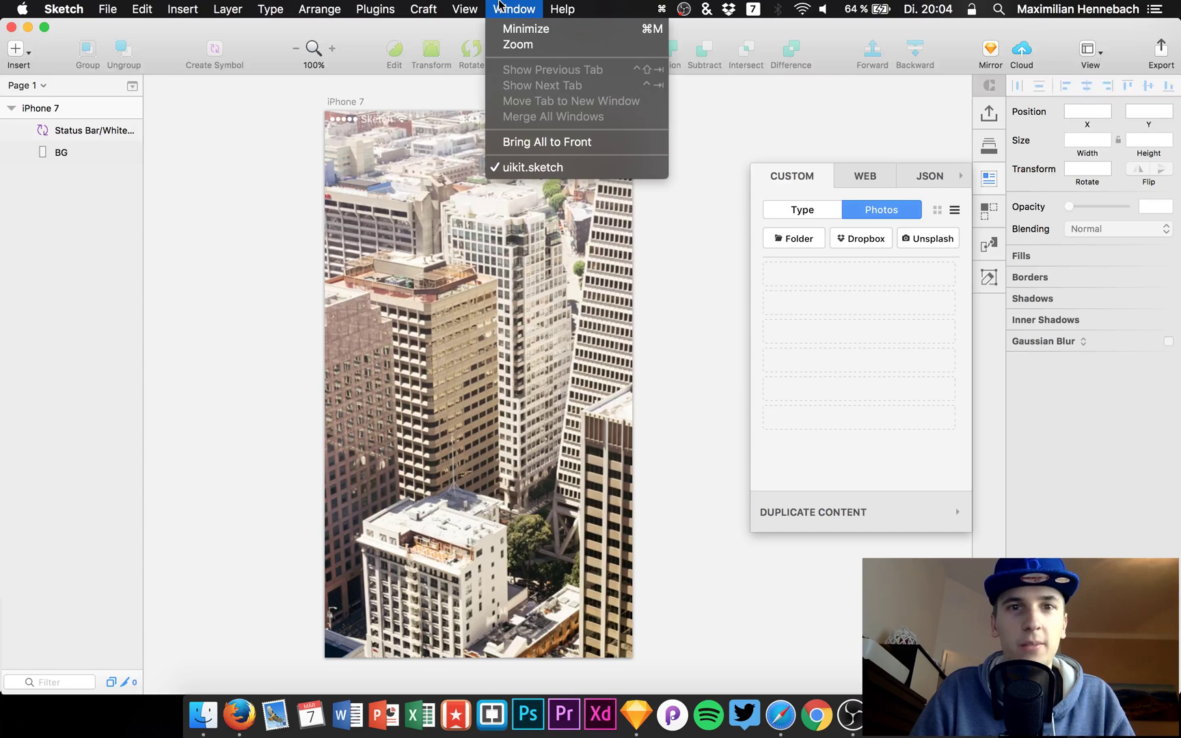
click(495, 7)
click(500, 6)
click(501, 6)
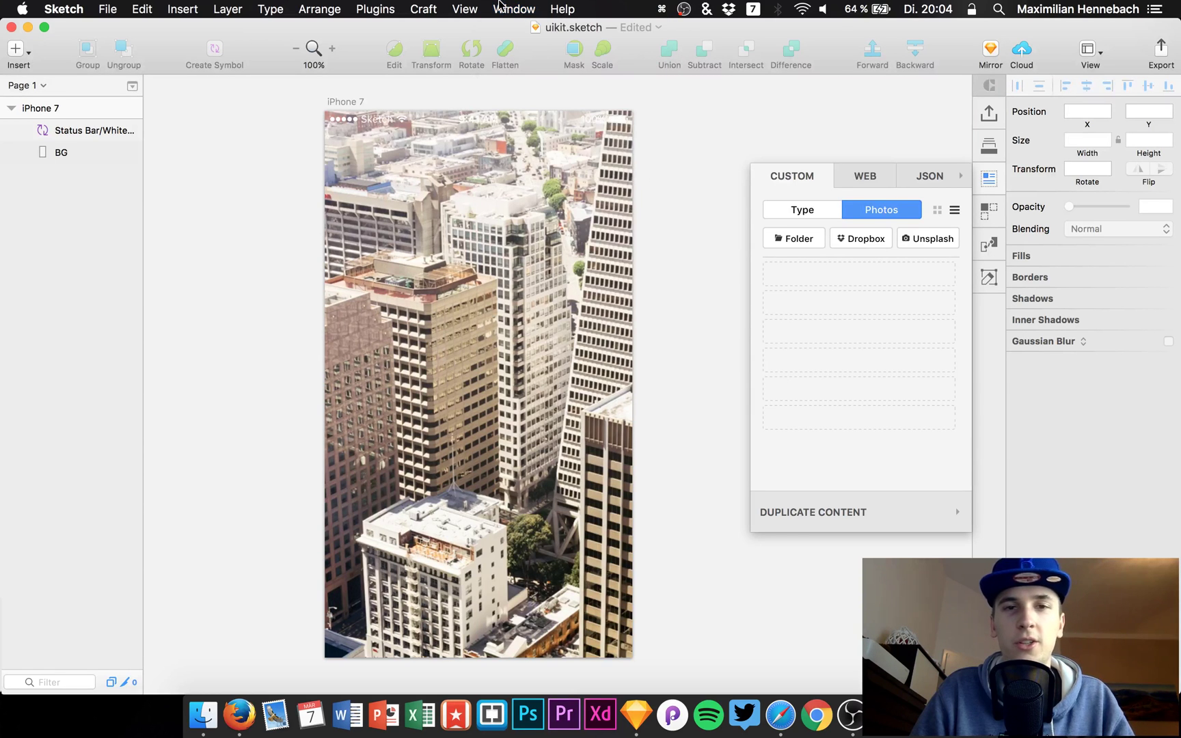
Darken the BG photo with an additional solid black (000000) fill at 29% opacity, and close the Craft data panel.
click(90, 153)
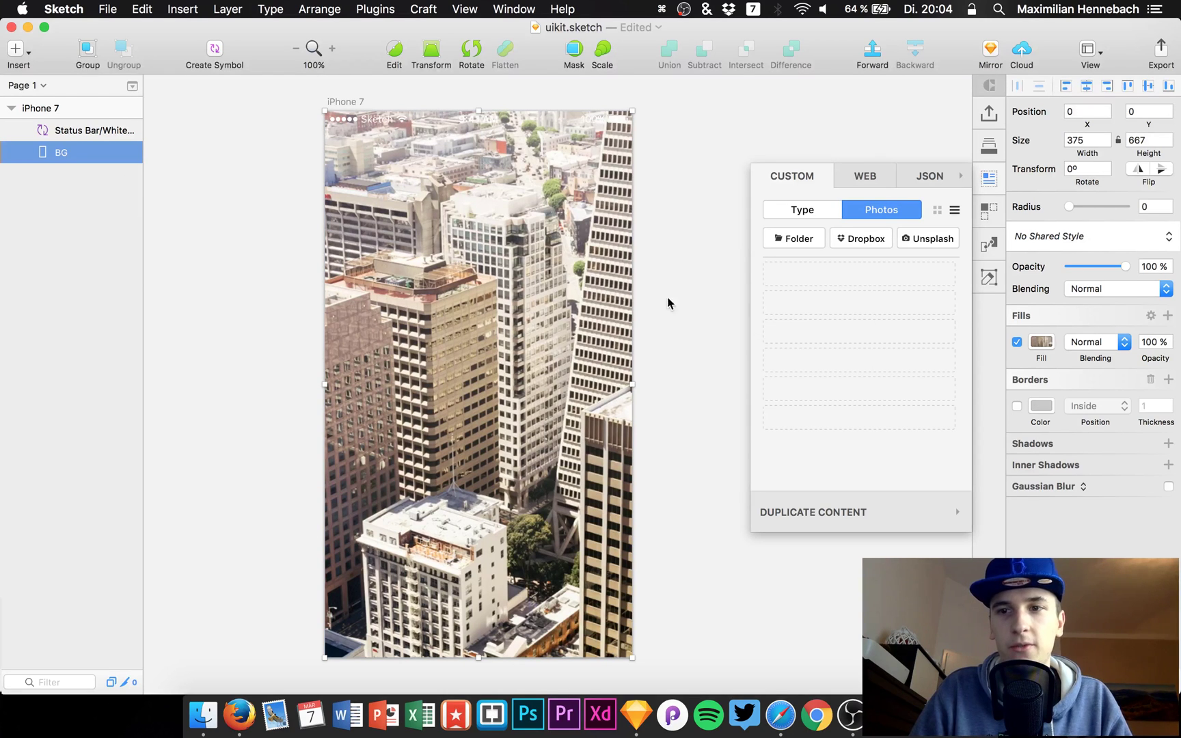
click(1167, 315)
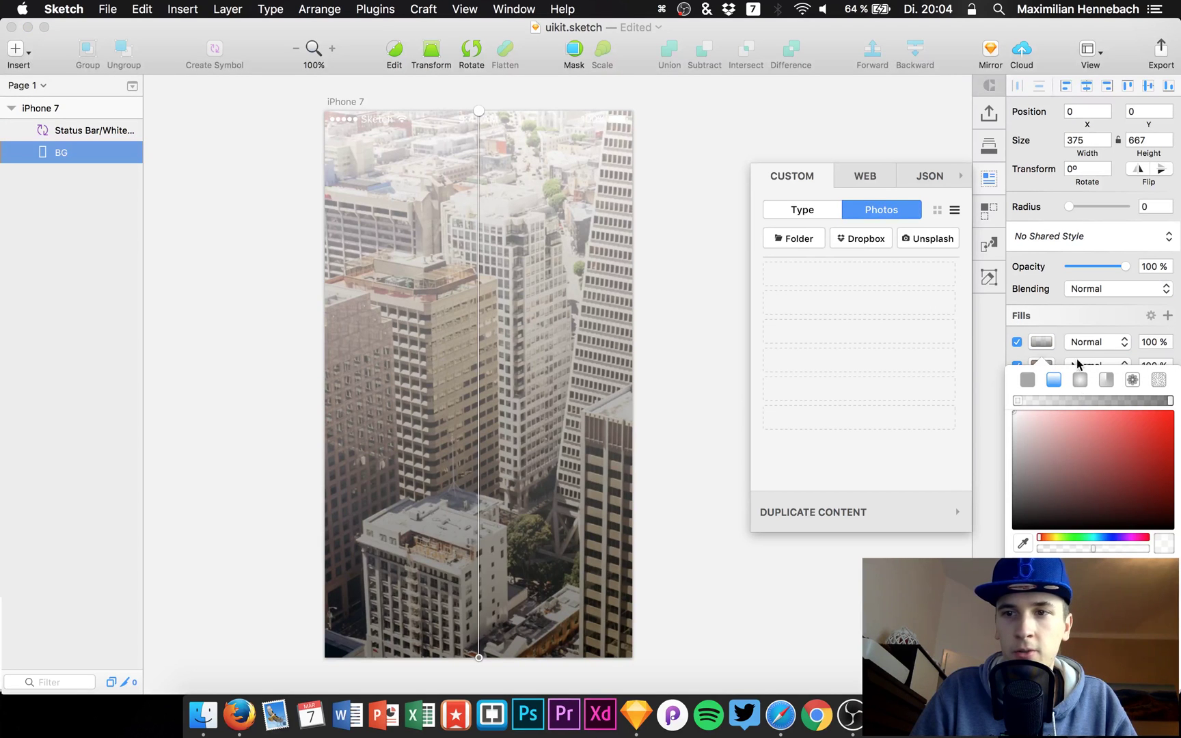
click(1028, 380)
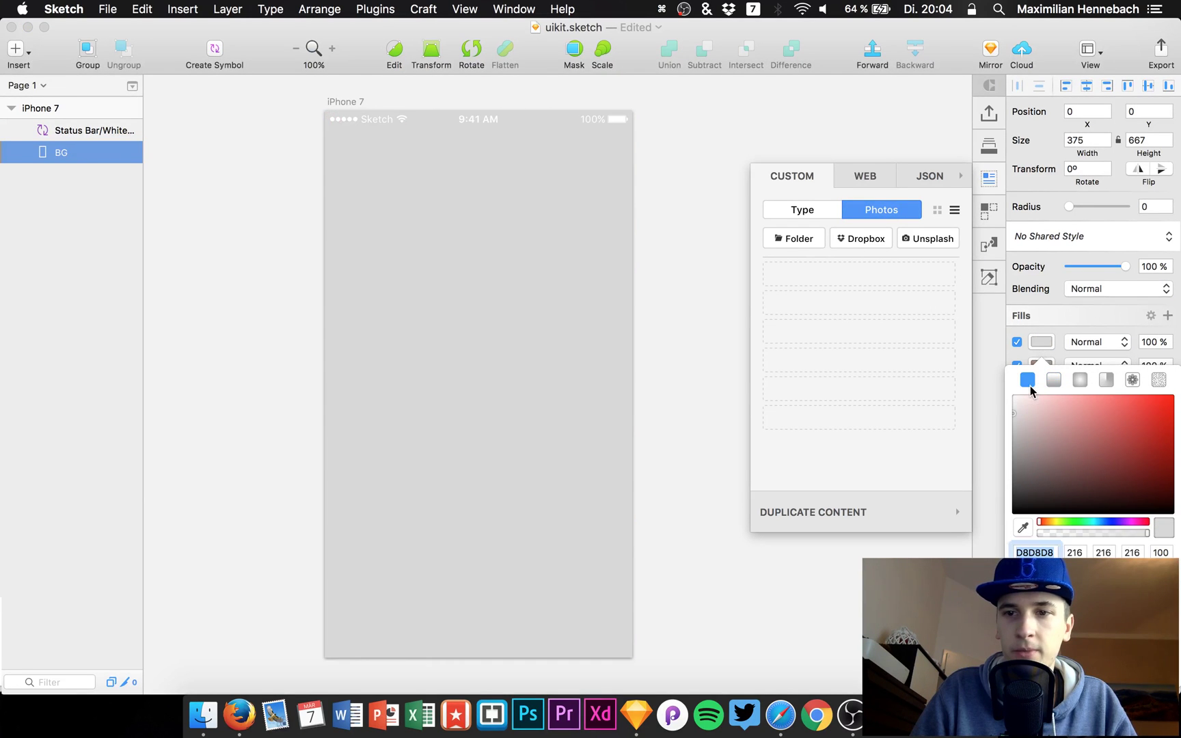
drag(1051, 458, 921, 527)
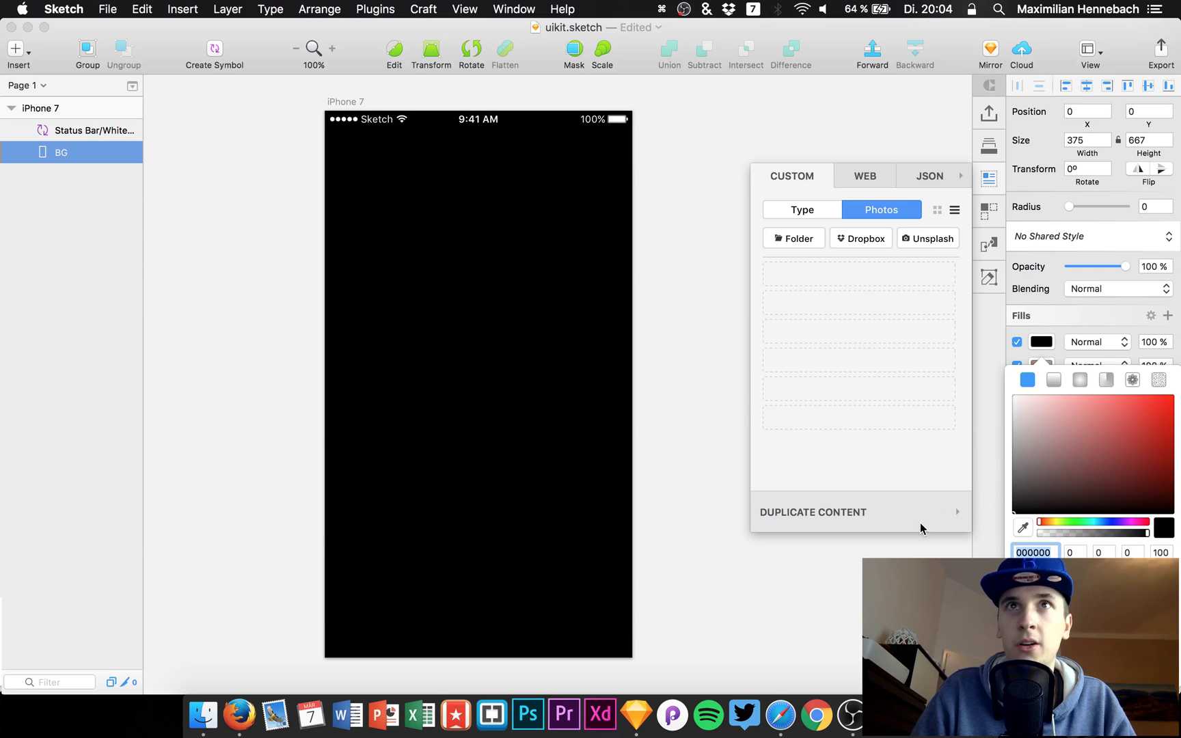
mouse_move(1090, 533)
mouse_down()
mouse_move(1026, 531)
mouse_move(1069, 529)
mouse_up()
click(989, 178)
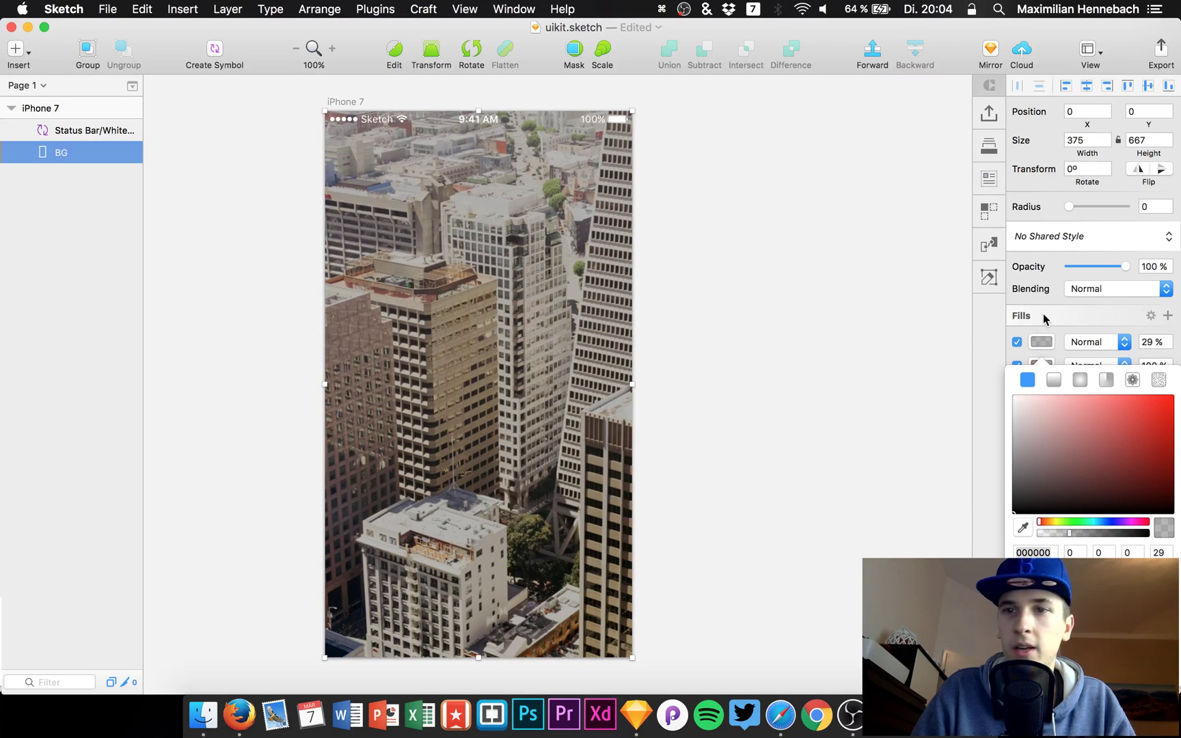
click(1044, 323)
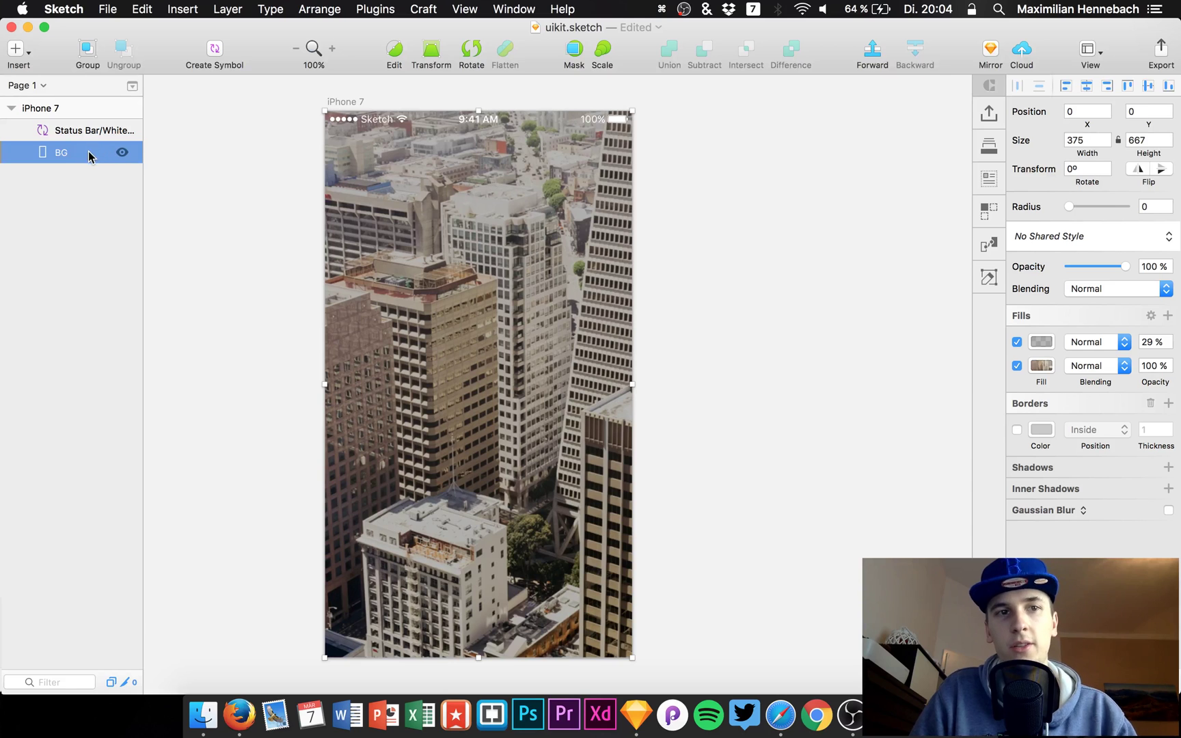
Add a text layer reading "Lovely" above BG in the upper part of the iPhone 7 artboard.
click(76, 133)
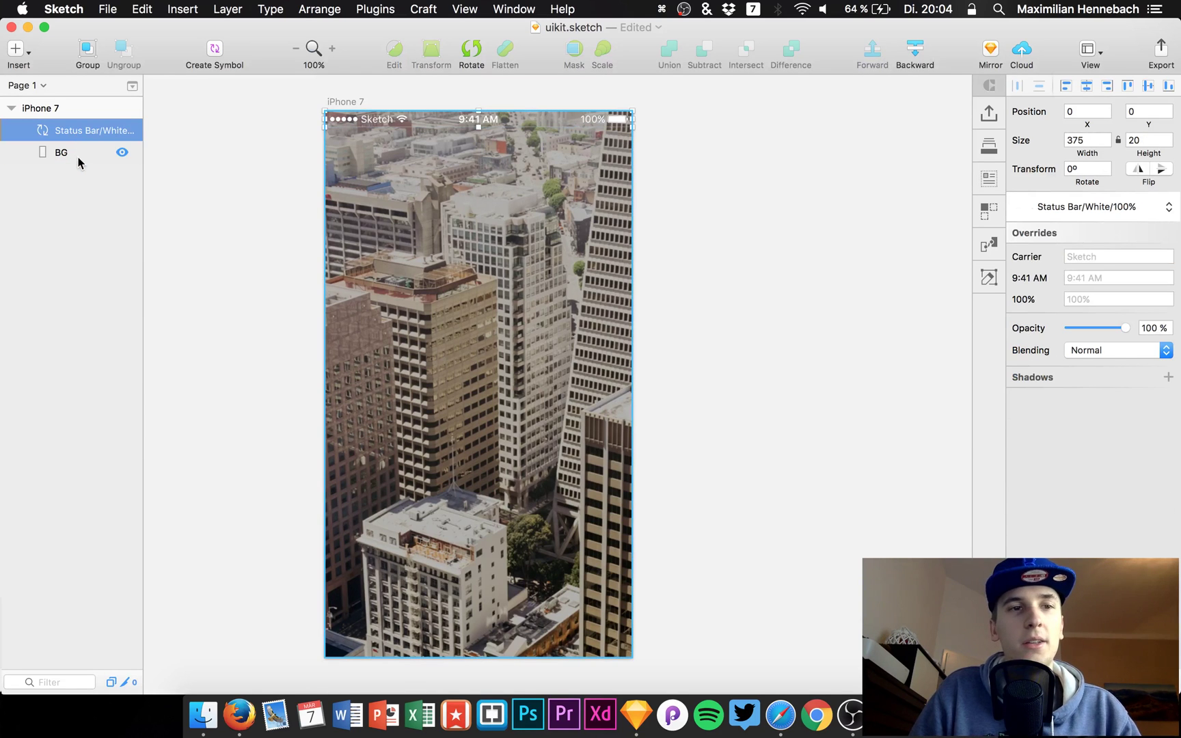
click(74, 156)
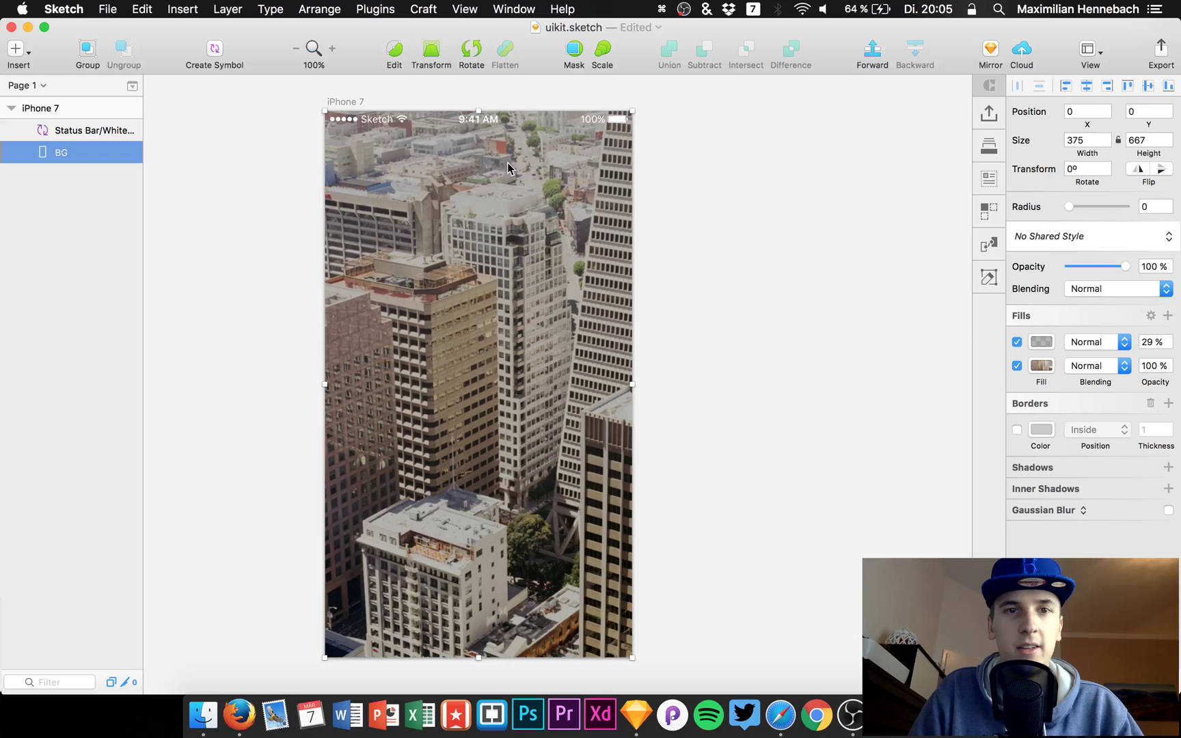
key(t)
click(435, 209)
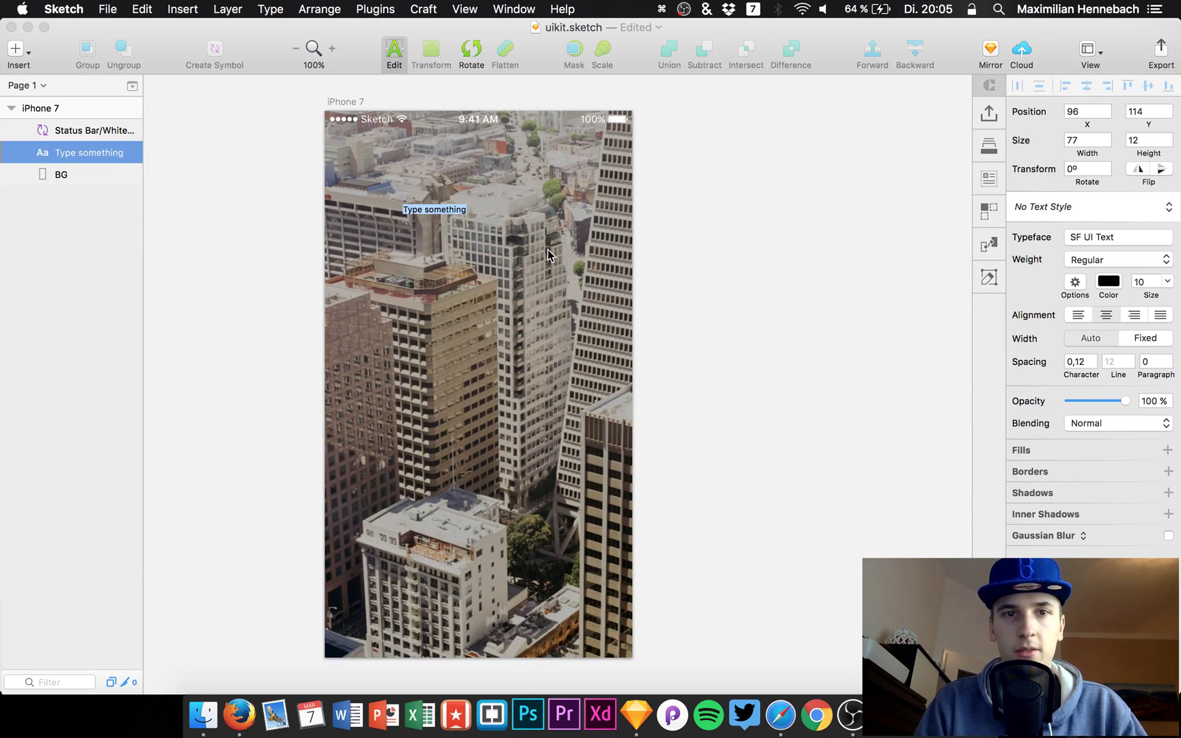
text(LOvely)
key(BackSpace)
key(BackSpace)
key(BackSpace)
key(BackSpace)
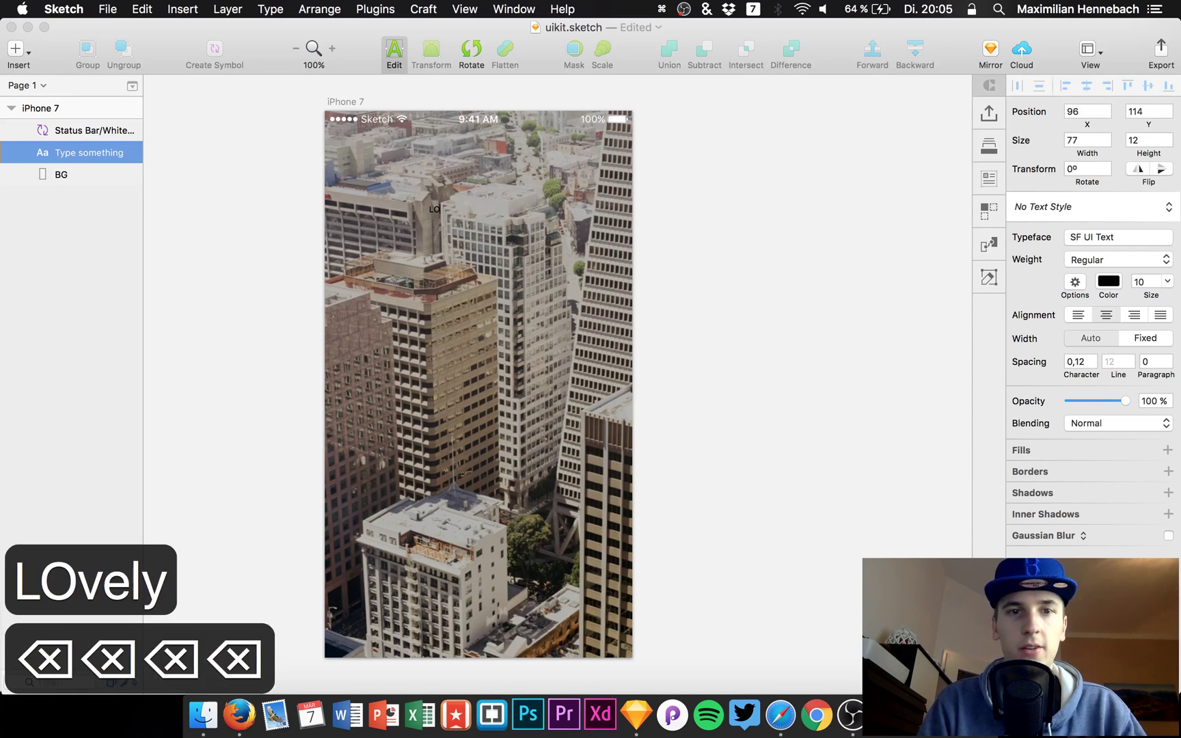
key(BackSpace)
text(ovely)
Set the "Lovely" text's color to white (FFFFFF) and its font size to 38.
key(super+a)
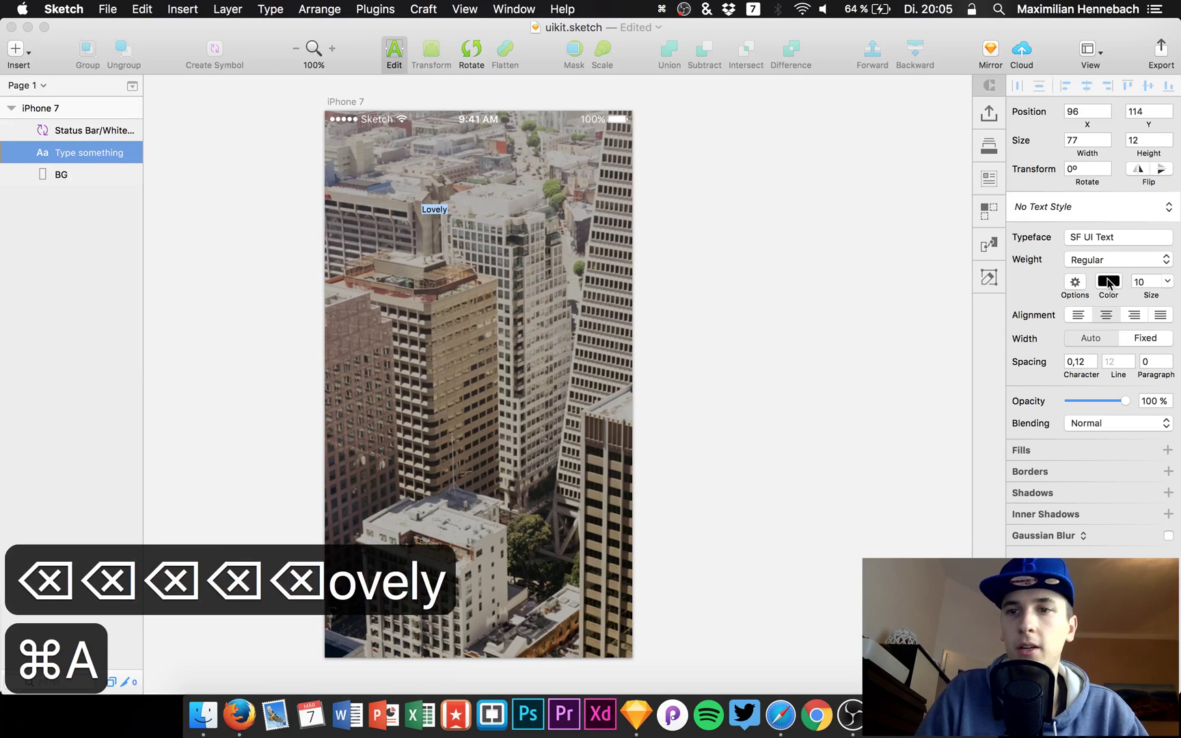
click(1108, 282)
drag(1086, 353, 1000, 229)
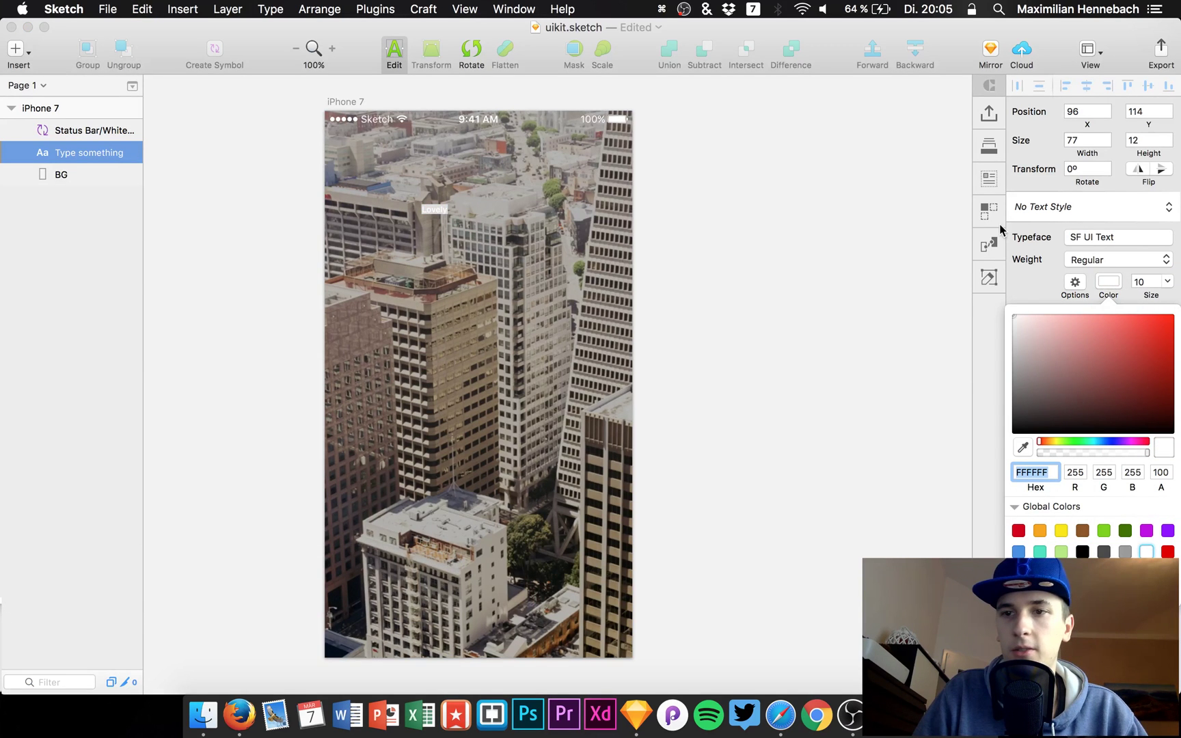
drag(1152, 296, 1171, 295)
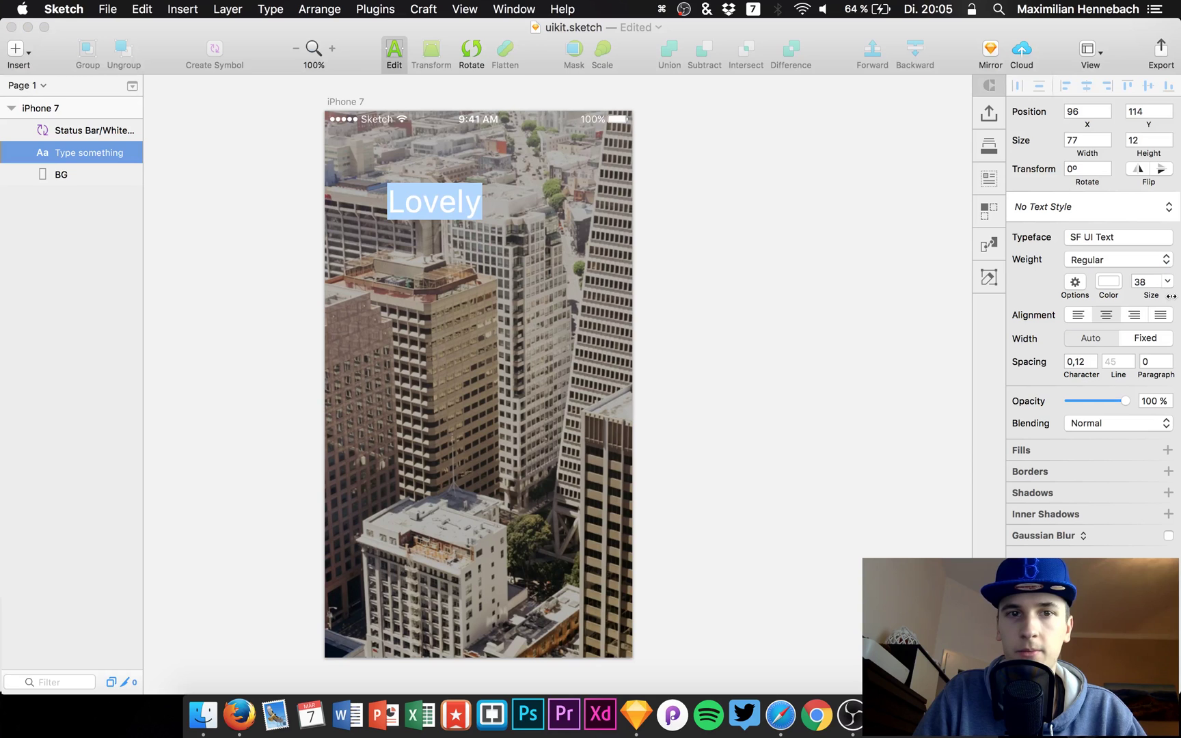
Try American Typewriter, Brush Script Std and Cooper Black on the "Lovely" title, and settle on Cooper Std in Black weight.
click(1095, 260)
click(1085, 253)
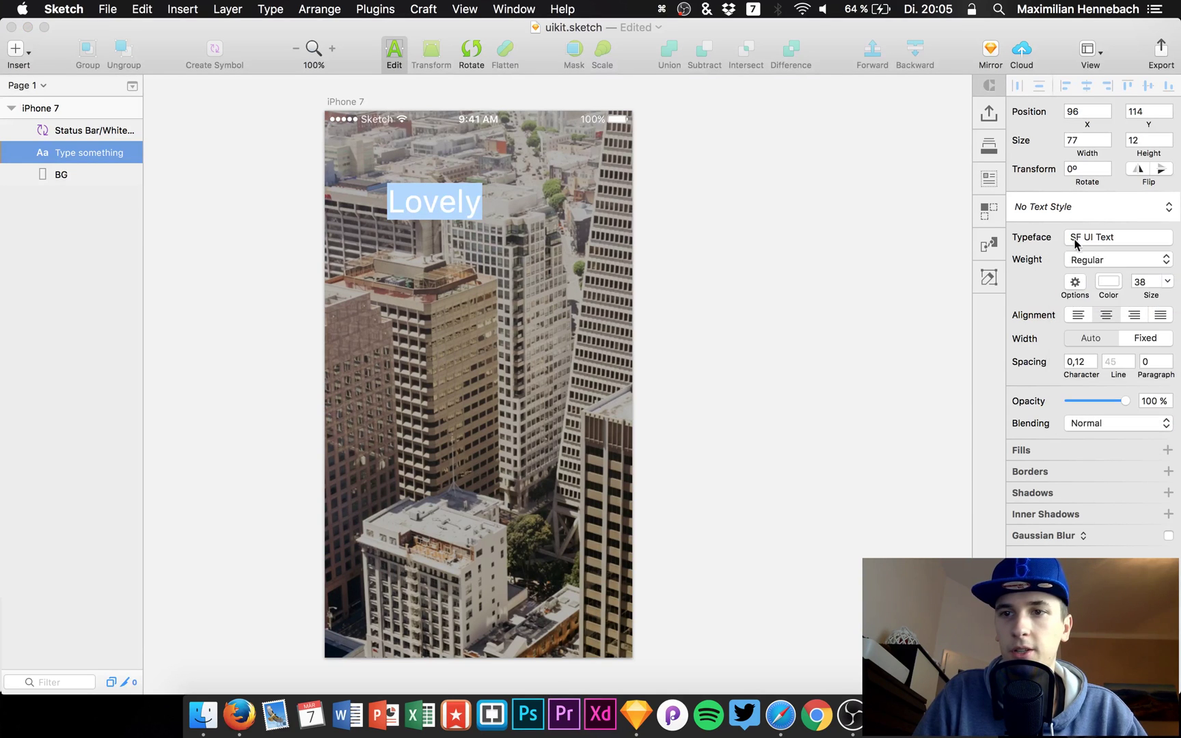
click(1077, 239)
scroll(1053, 359, down, 3)
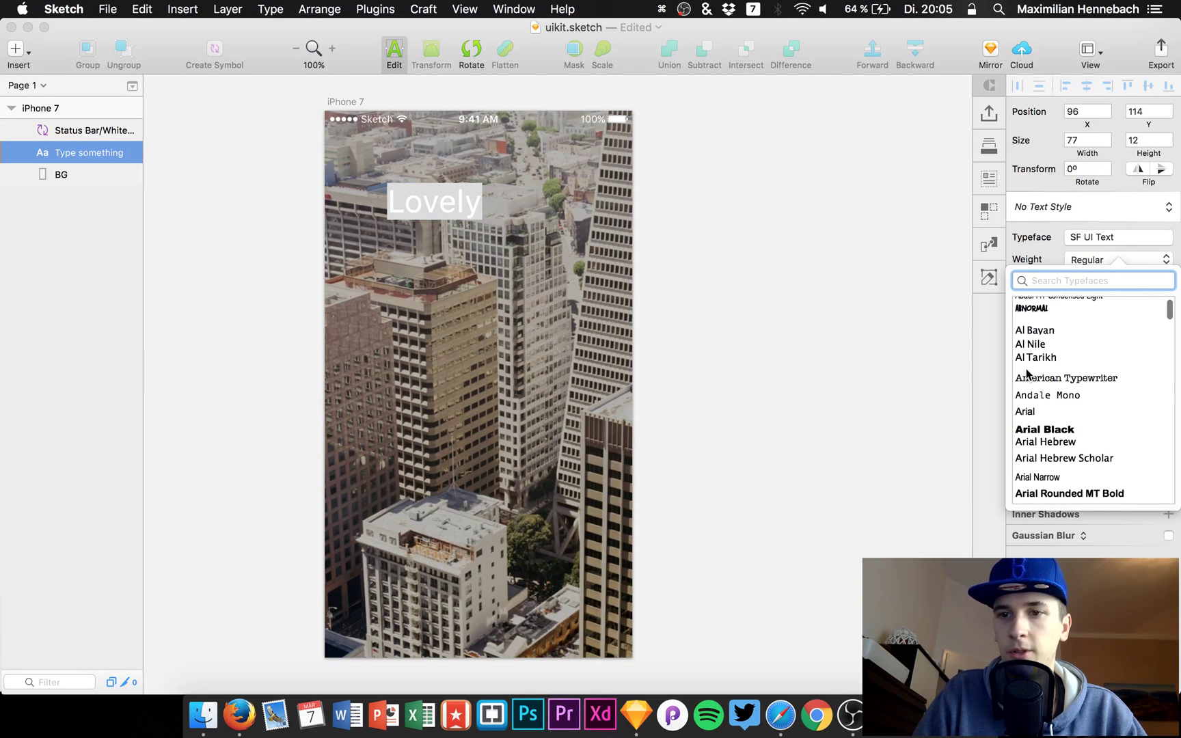
click(1027, 373)
scroll(1035, 383, down, 3)
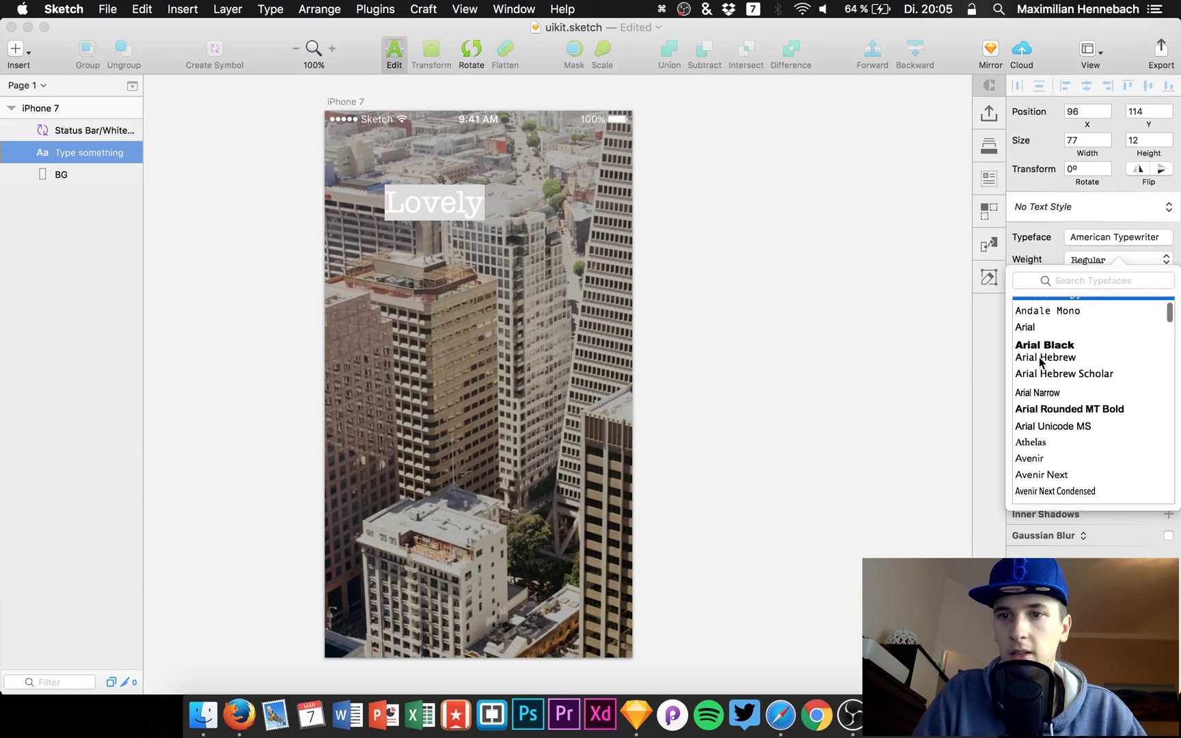
scroll(1037, 399, down, 5)
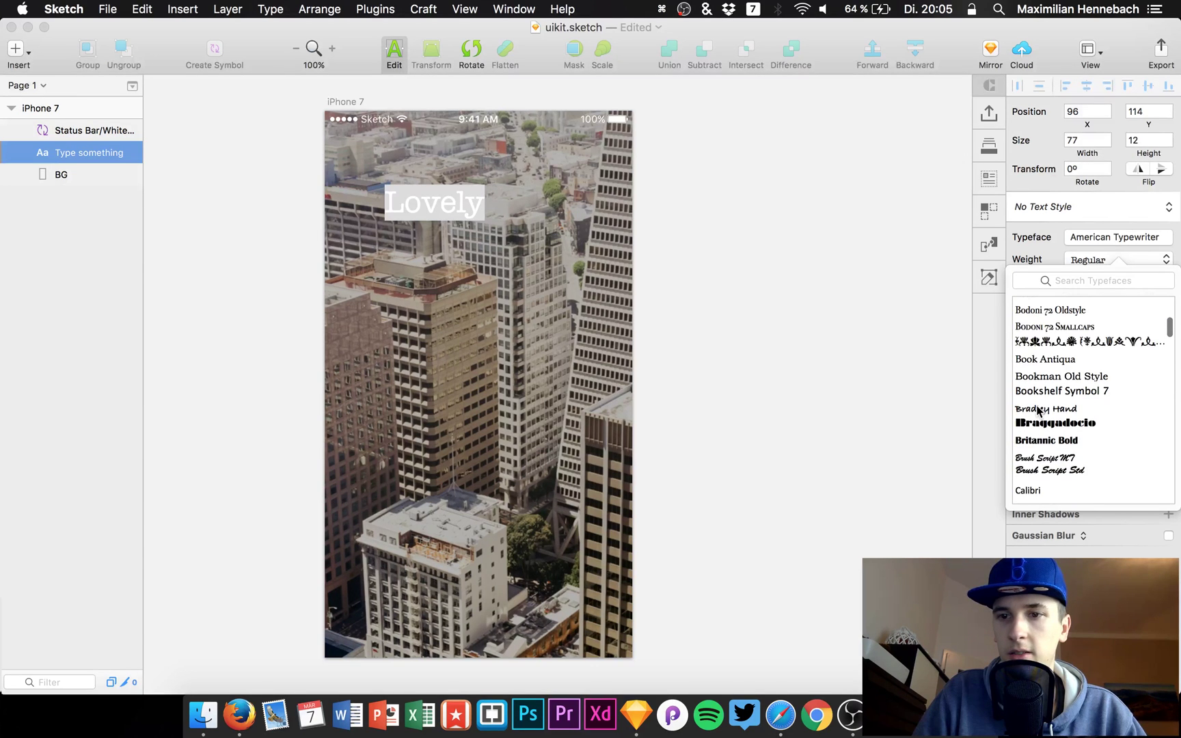
click(1042, 458)
scroll(1039, 424, down, 4)
click(1037, 370)
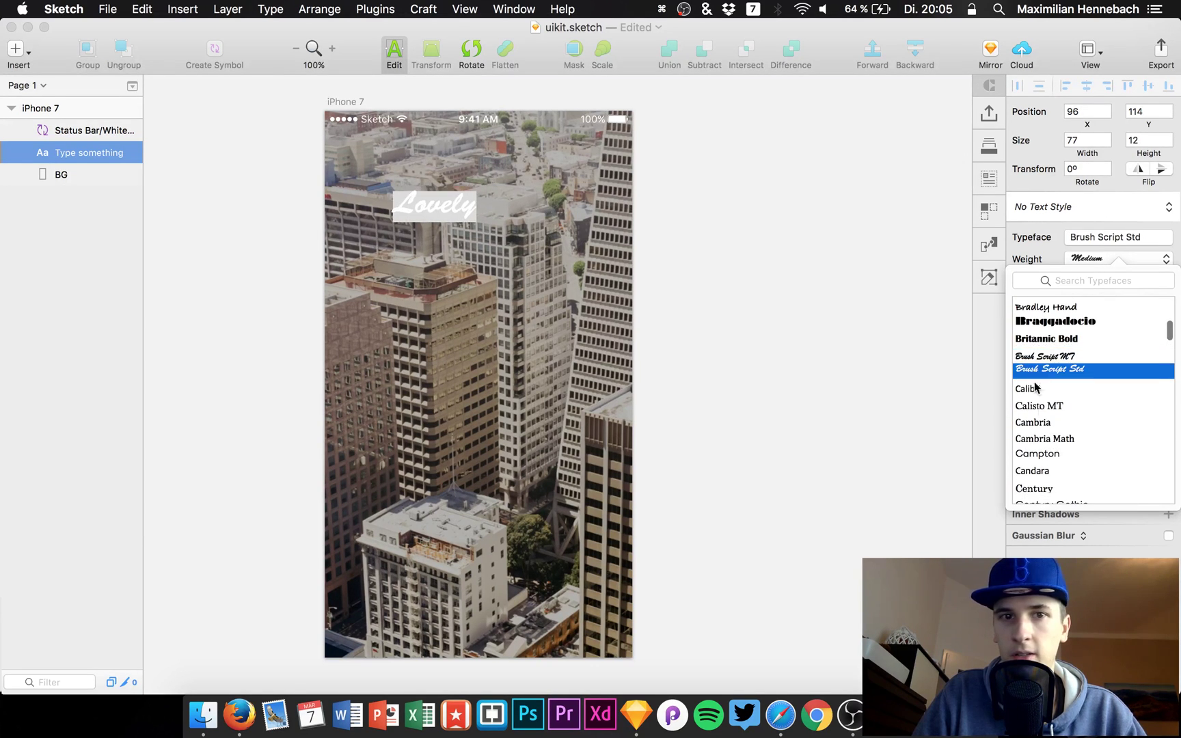
scroll(1039, 411, down, 5)
click(1041, 402)
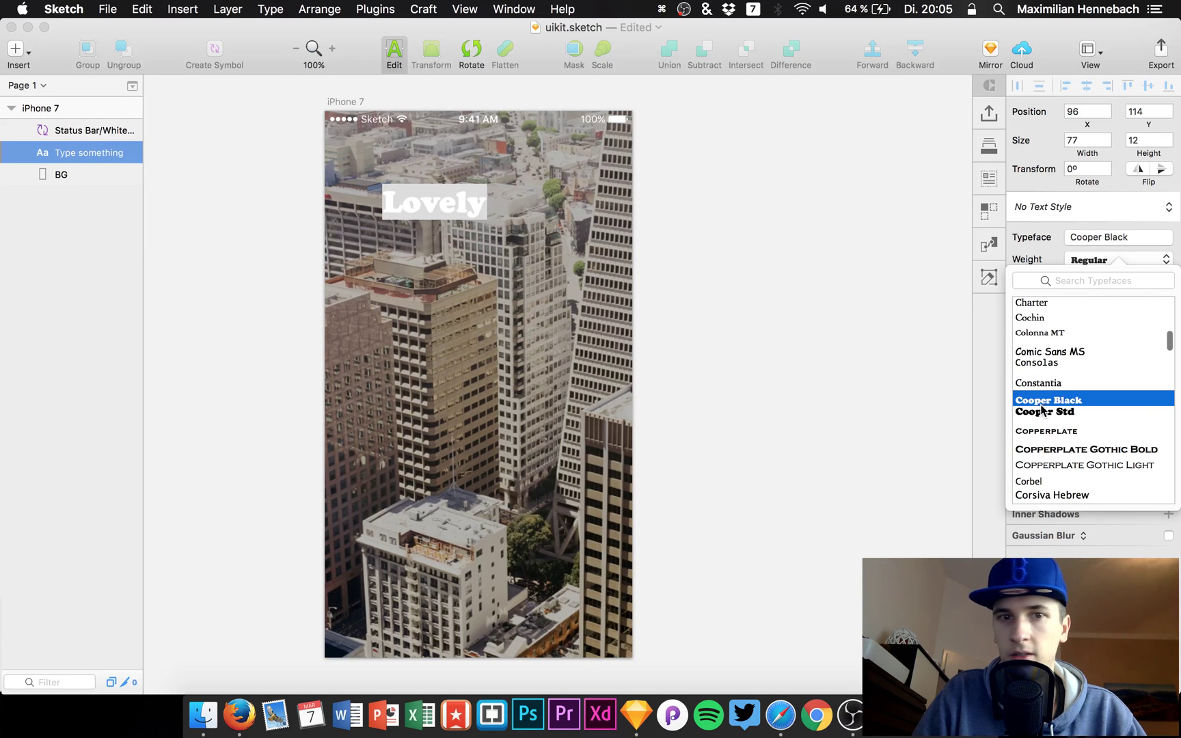
click(1042, 411)
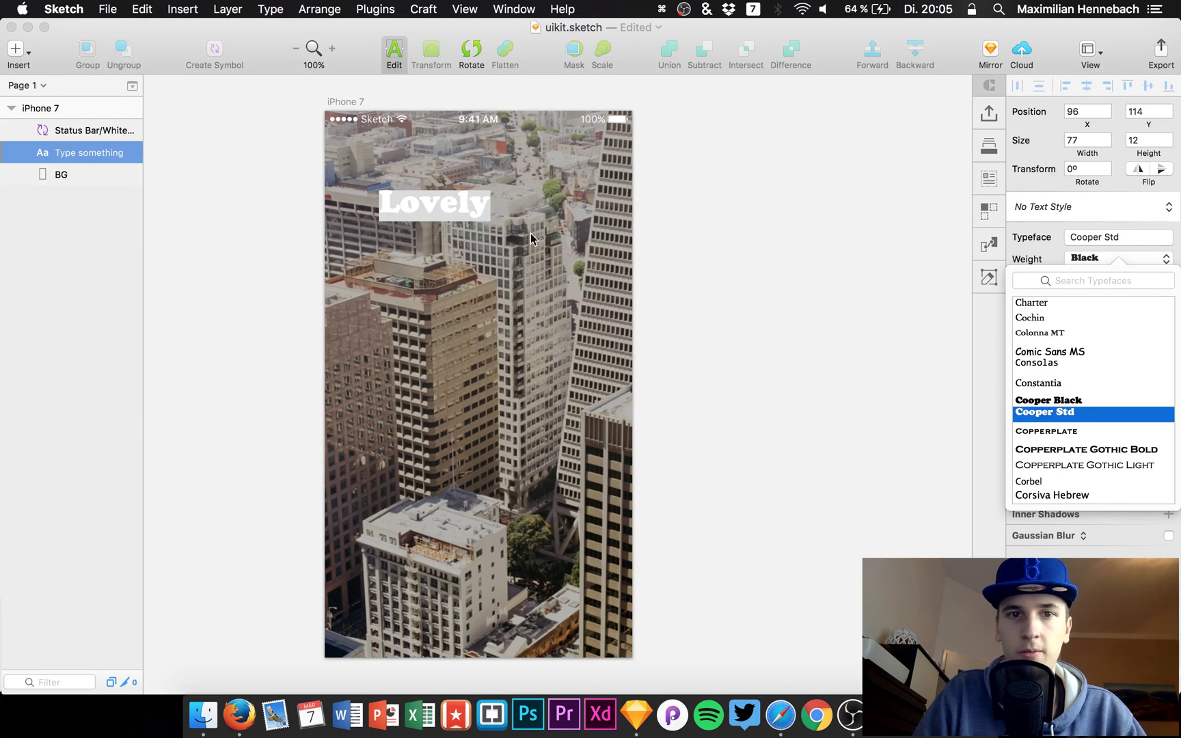
Center the "Lovely" title horizontally on the artboard, move it up to Y 83, and deselect it.
click(492, 246)
drag(451, 208, 509, 212)
key(Left)
key(Left)
key(Left)
key(Left)
key(Down)
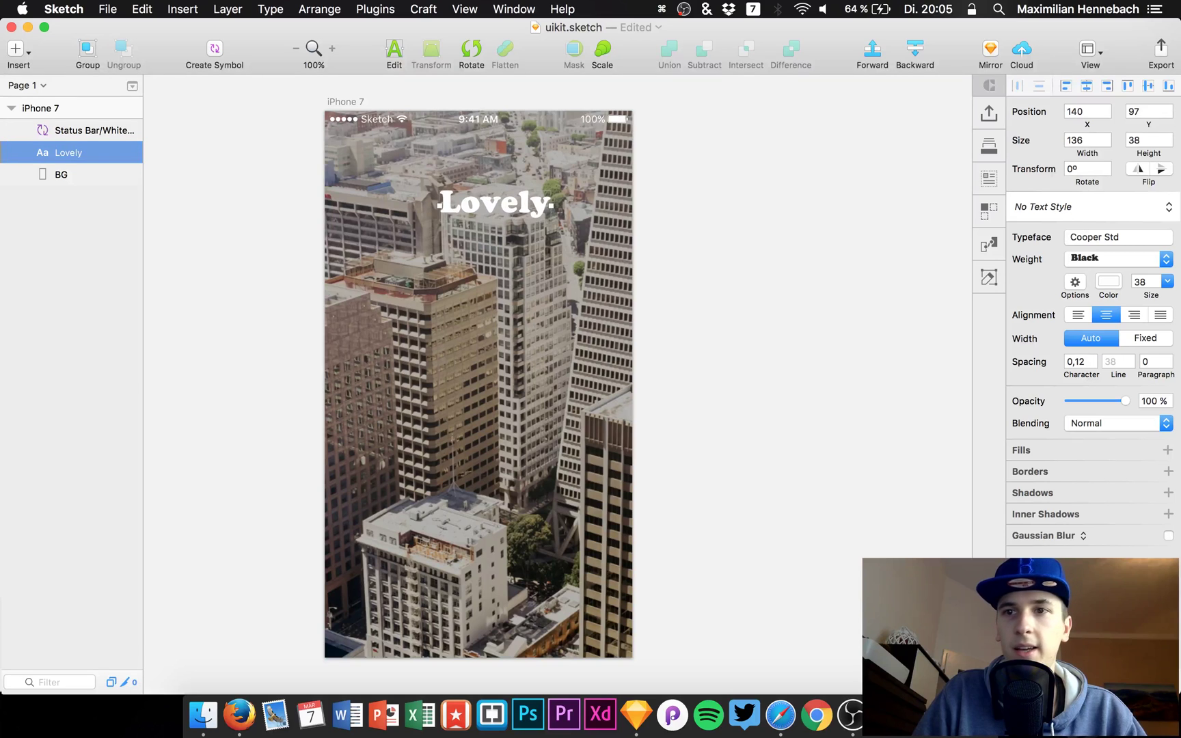
click(1087, 85)
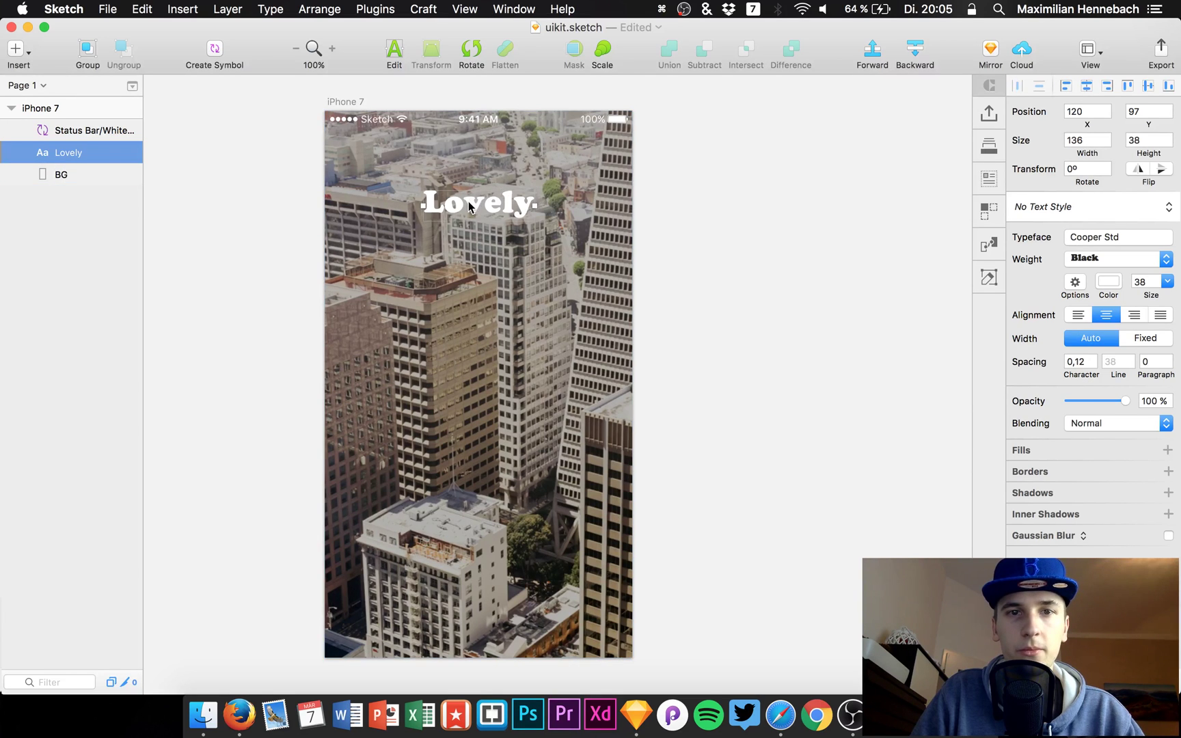
drag(469, 200, 469, 194)
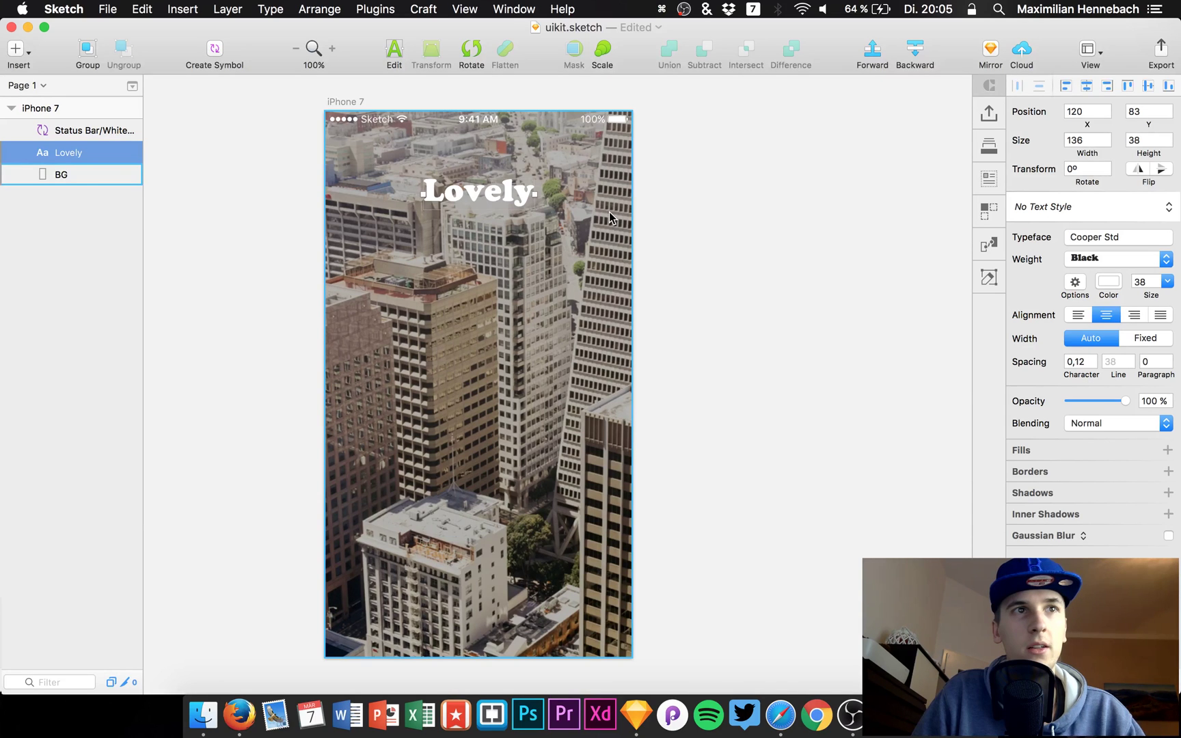
key(Escape)
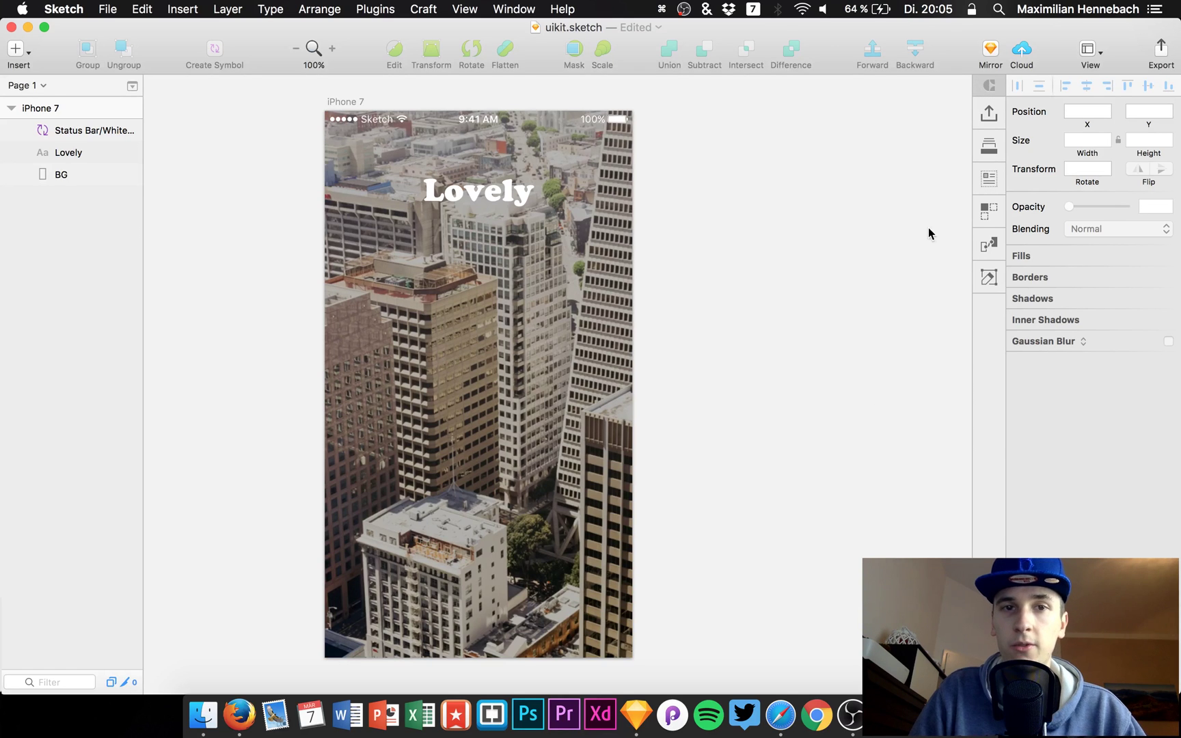
Duplicate the "Lovely" title and move the copy 50 px straight down to Y 133.
click(464, 196)
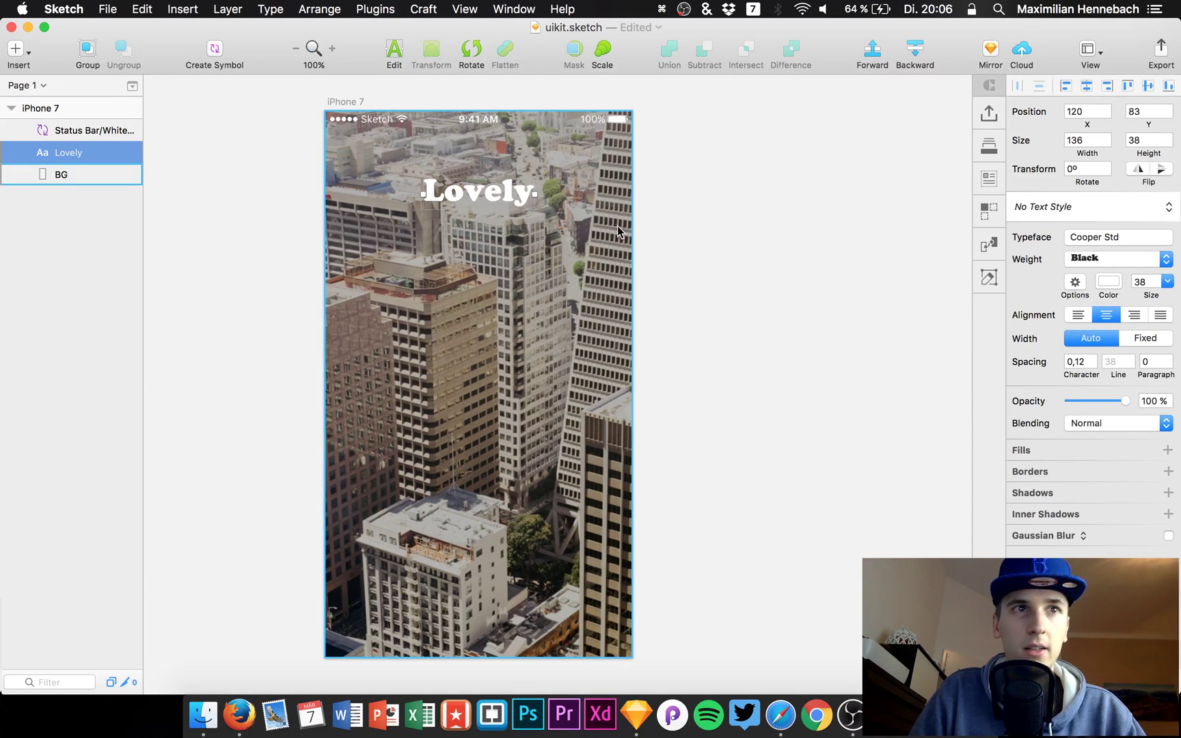
click(472, 297)
click(470, 194)
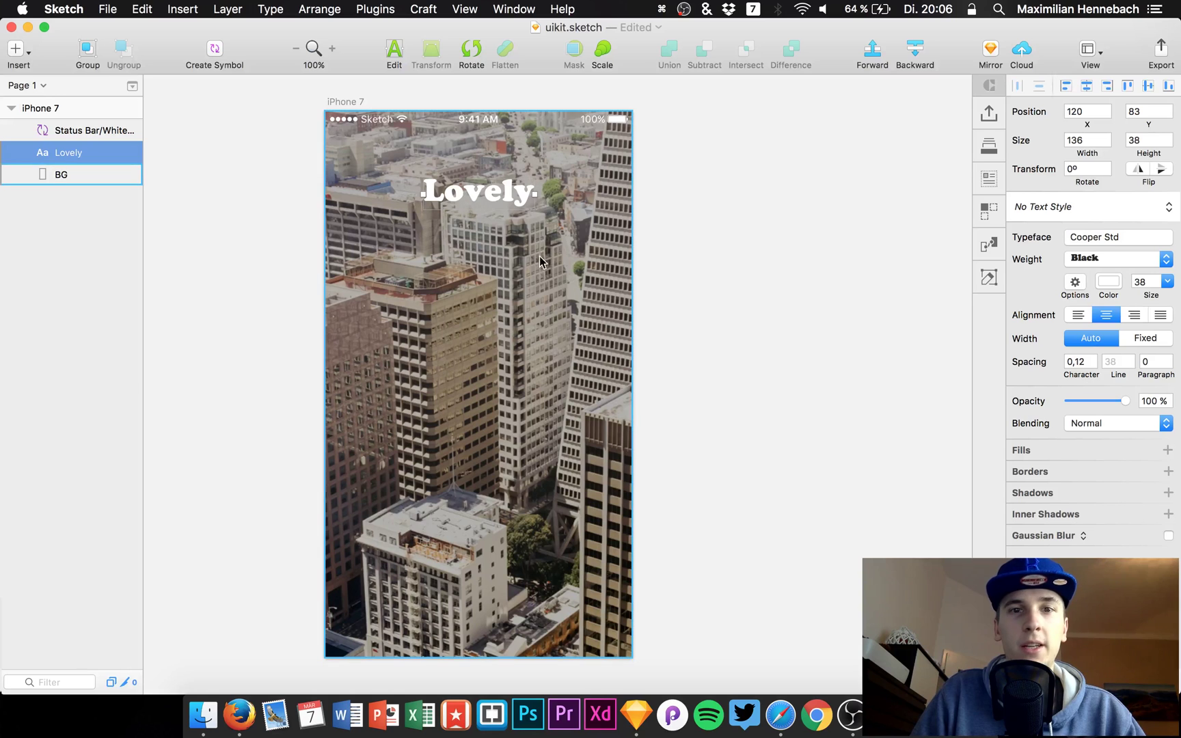
key(super+c)
key(super+v)
key(shift+Down)
key(shift+Down)
key(shift+Down)
key(shift+Down)
key(shift+Down)
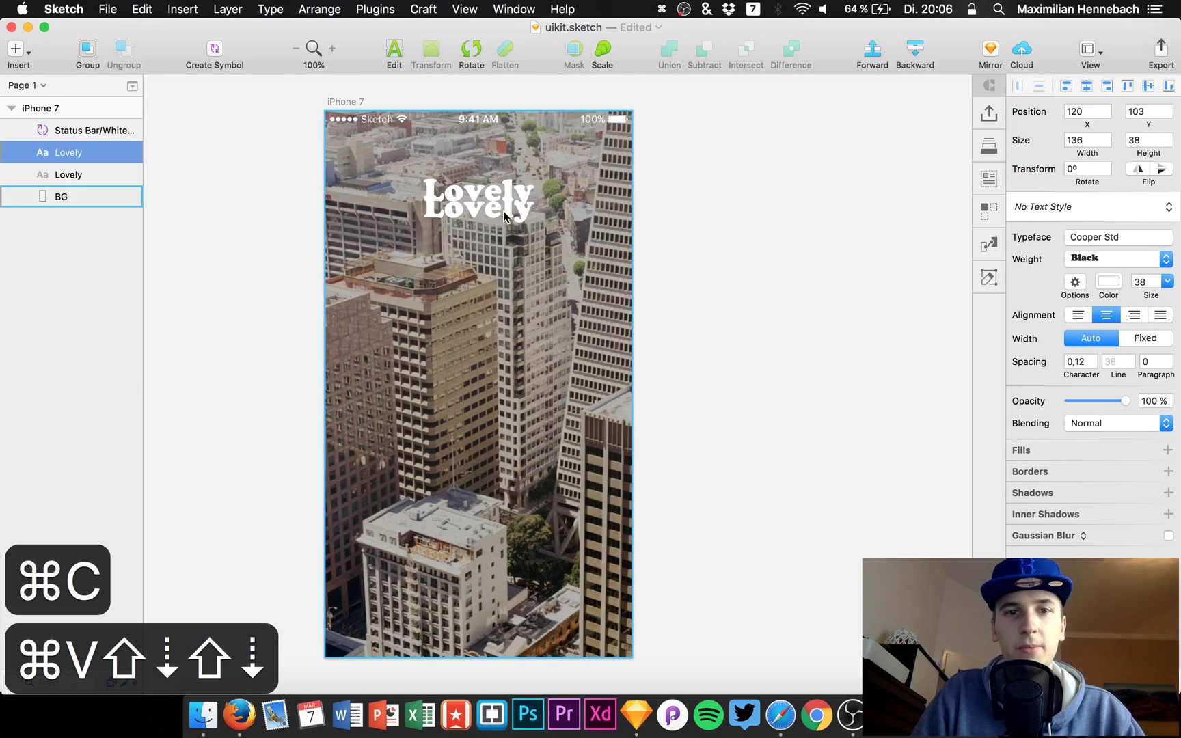
Widen the lower "Lovely" text box on both sides to about 349 px, nearly spanning the artboard.
double_click(493, 240)
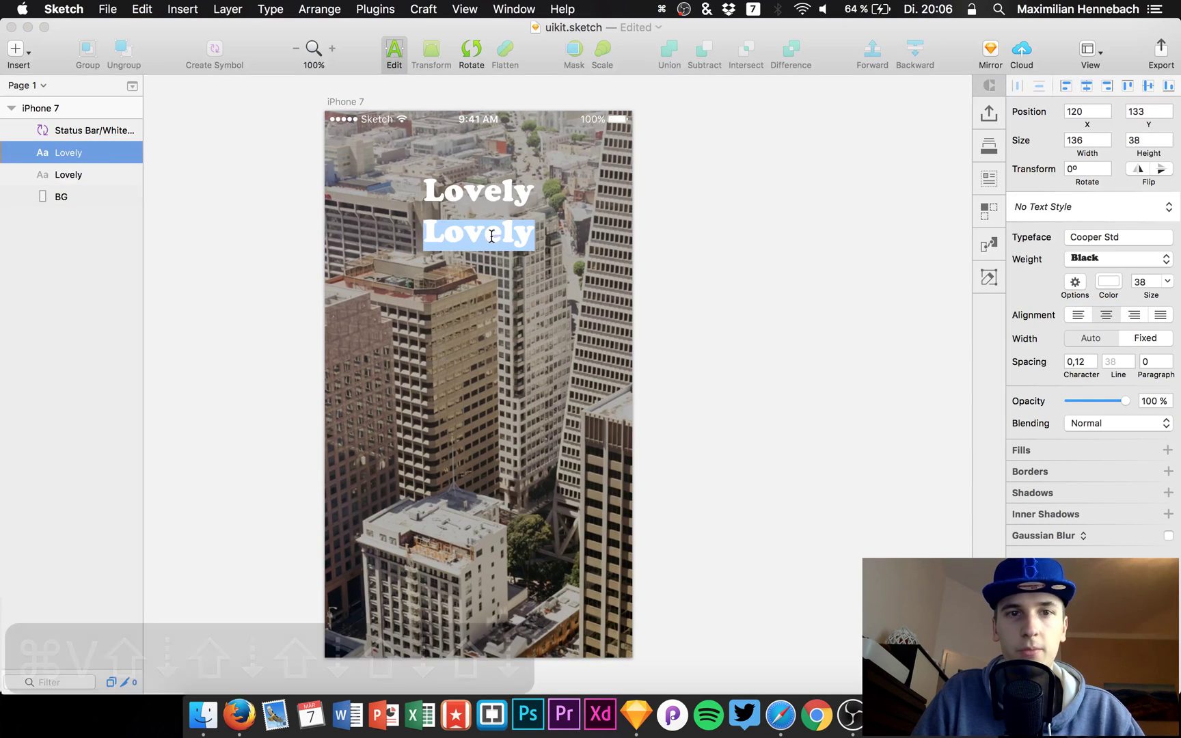
click(537, 226)
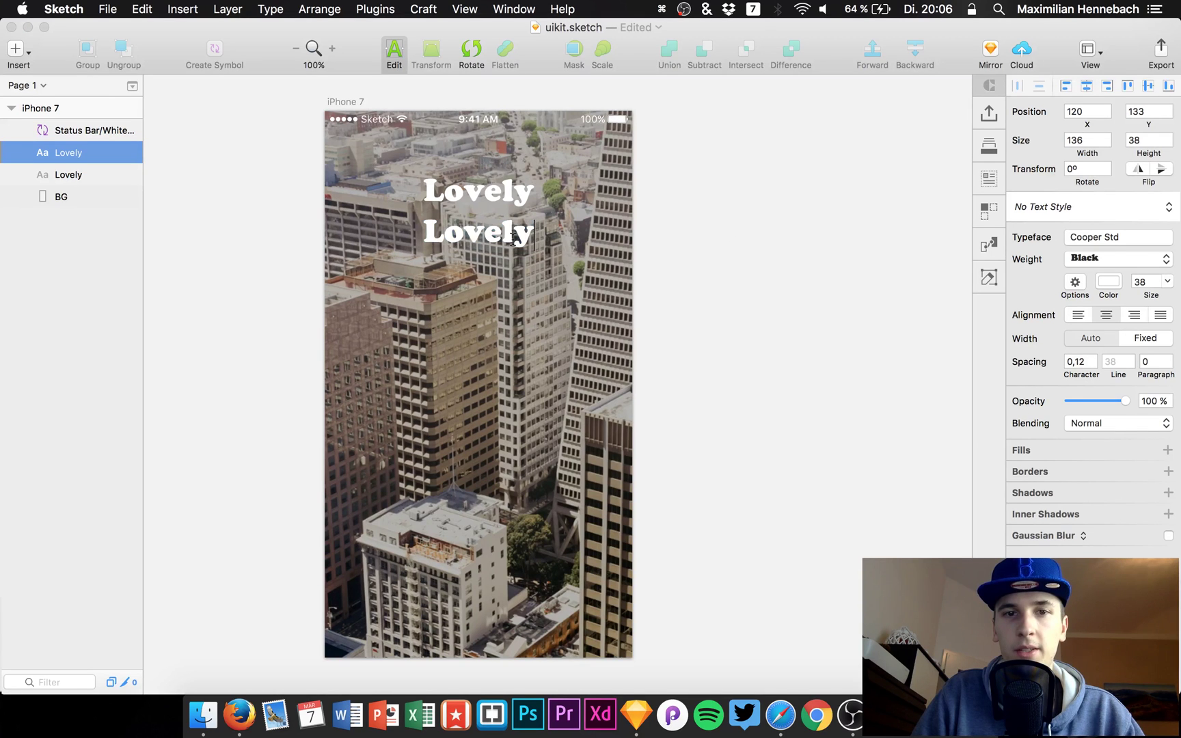
key(Escape)
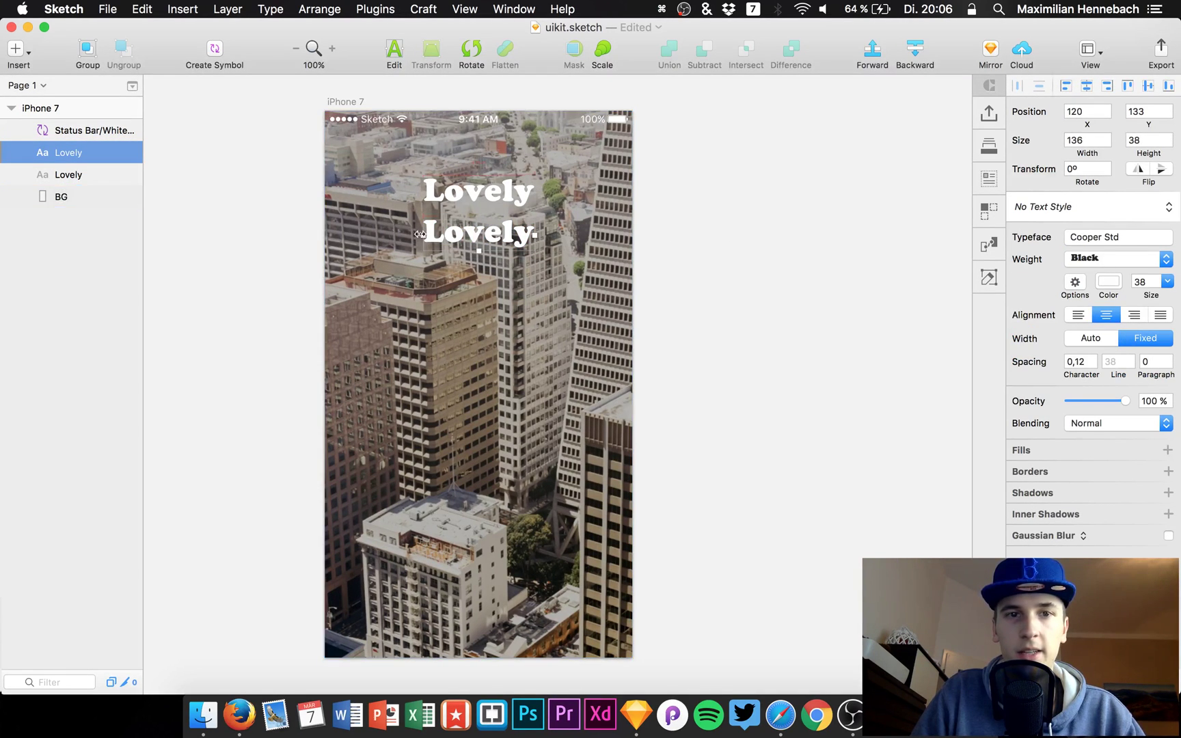
drag(419, 238, 337, 235)
drag(533, 237, 624, 236)
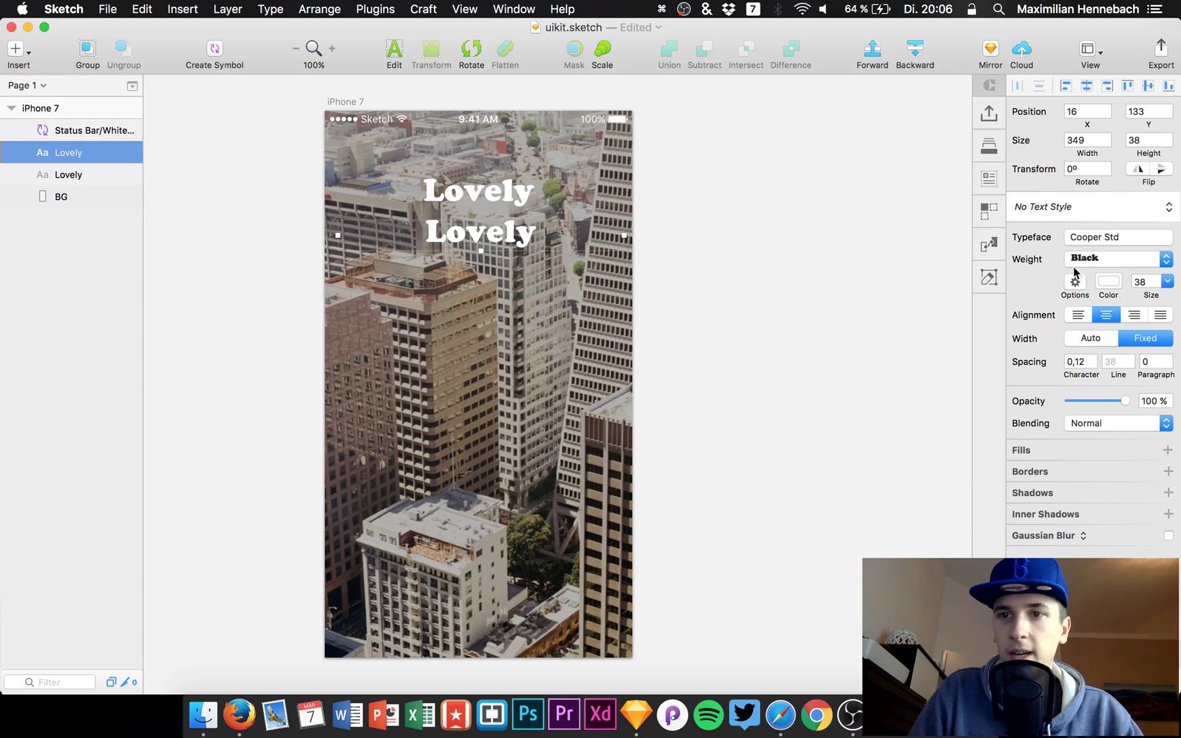
Set the lower "Lovely" text to SF UI Text in Regular weight at font size 23.
click(1093, 238)
click(1037, 323)
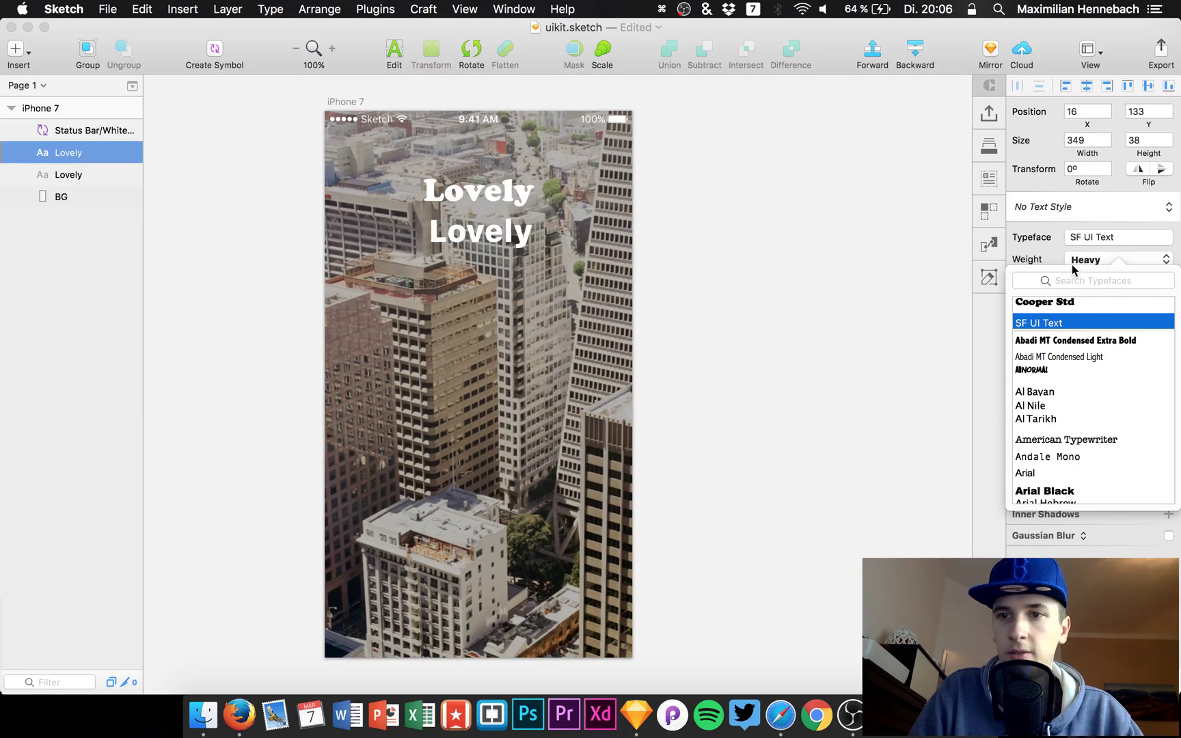
click(1094, 259)
click(1084, 108)
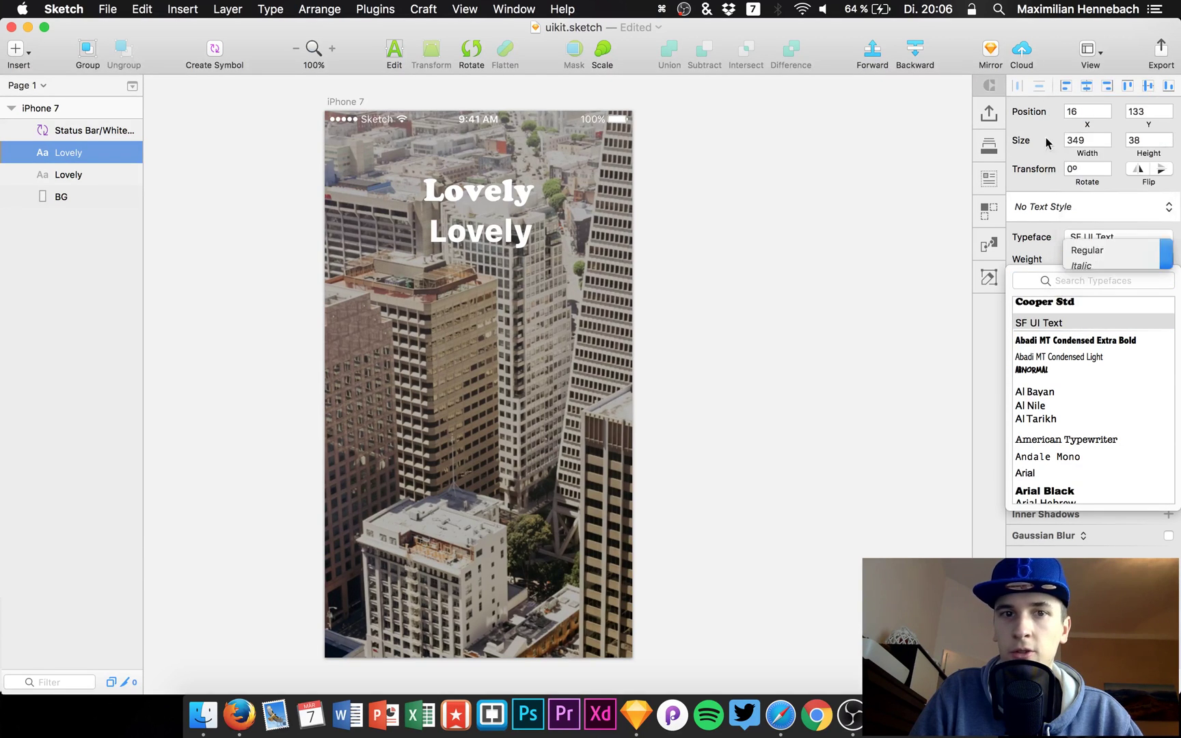
drag(1151, 295, 1138, 293)
Fill the lower text with a generated headline from Craft's data types and reduce its font size to 15.
click(998, 213)
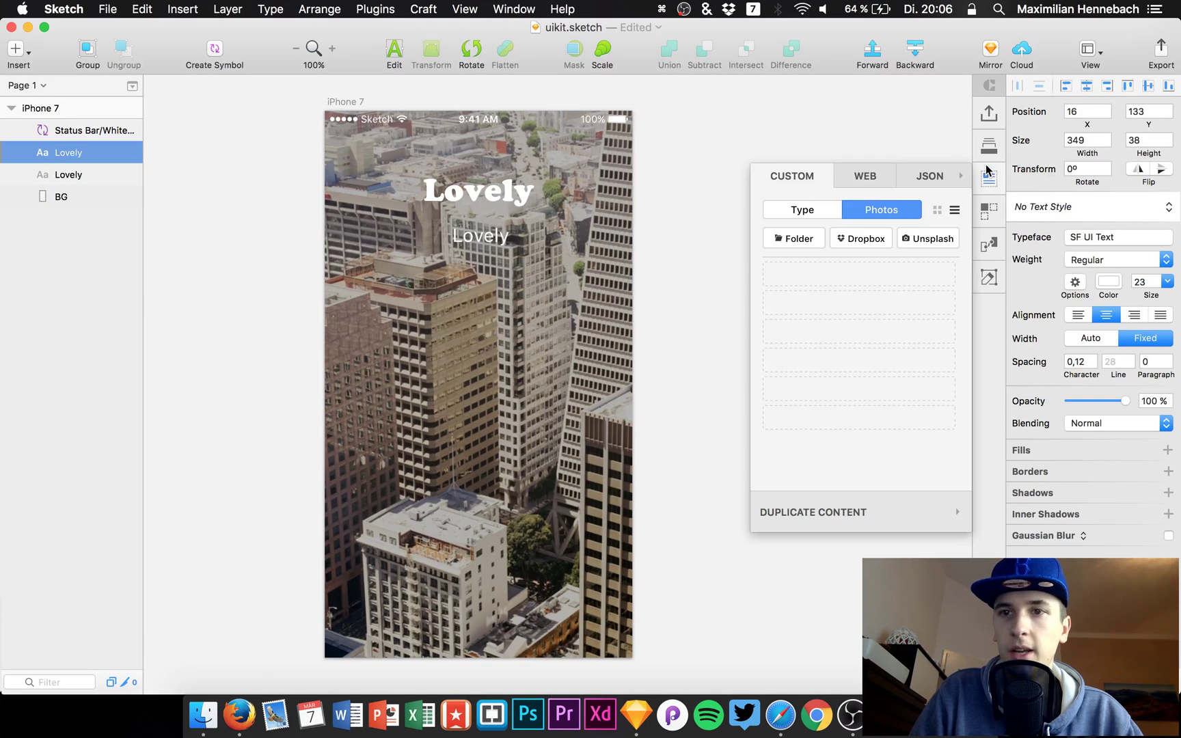
click(801, 212)
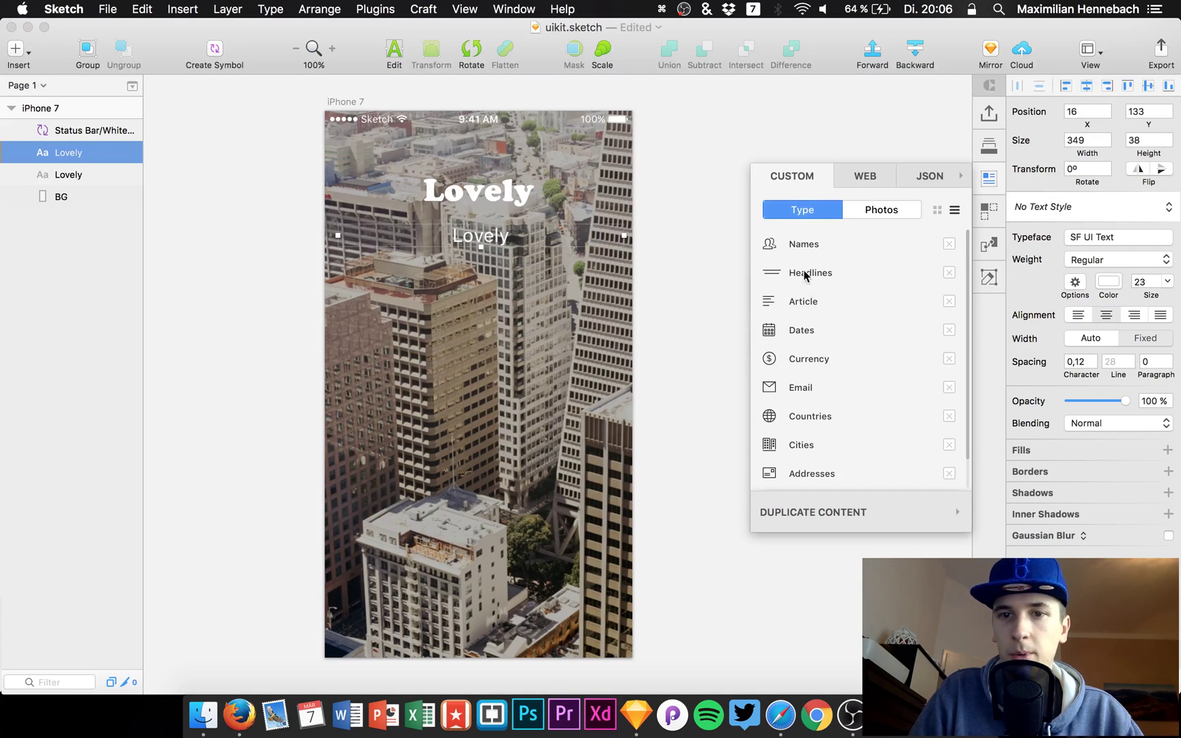
mouse_move(805, 275)
click(791, 309)
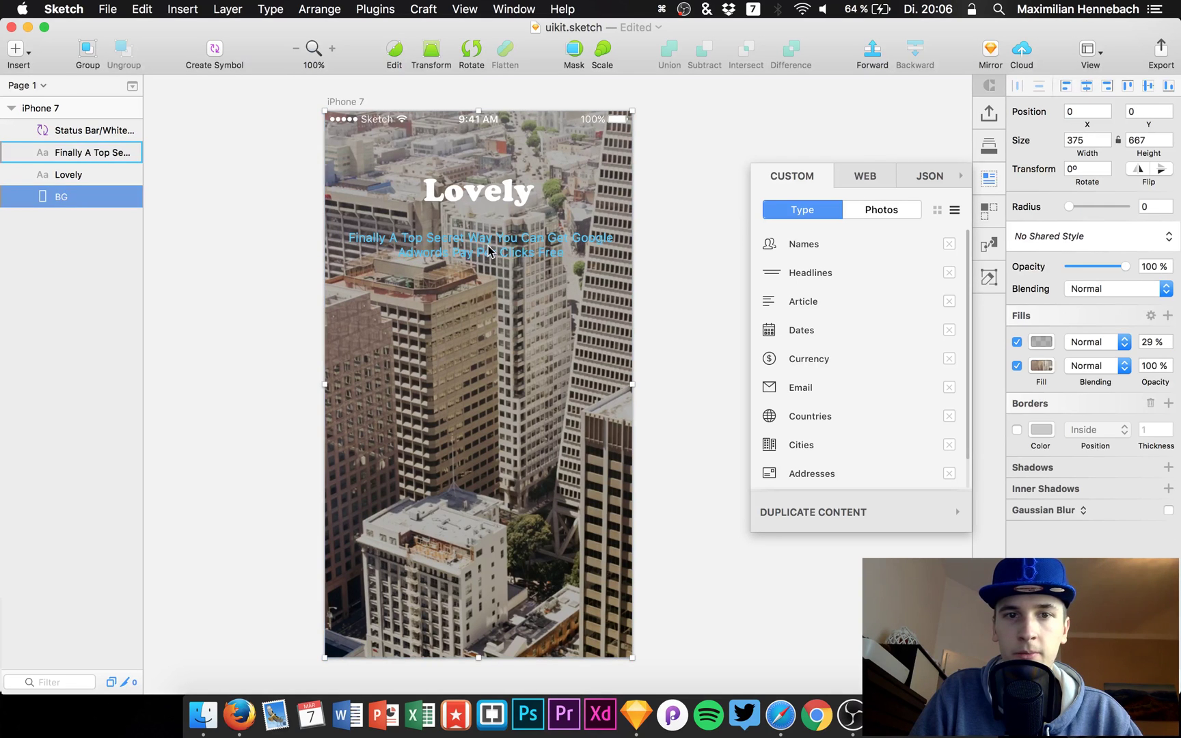
Try Medium Italic on the headline below the title, and settle on the Medium weight.
click(1092, 266)
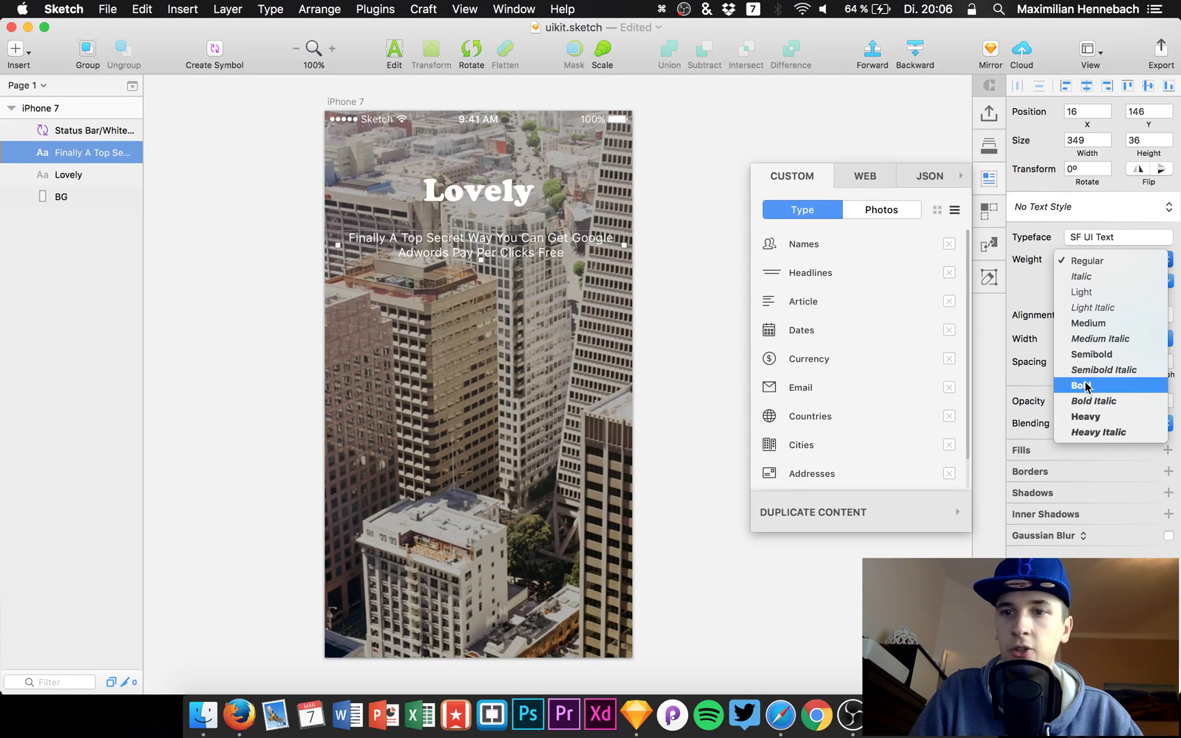
click(1096, 334)
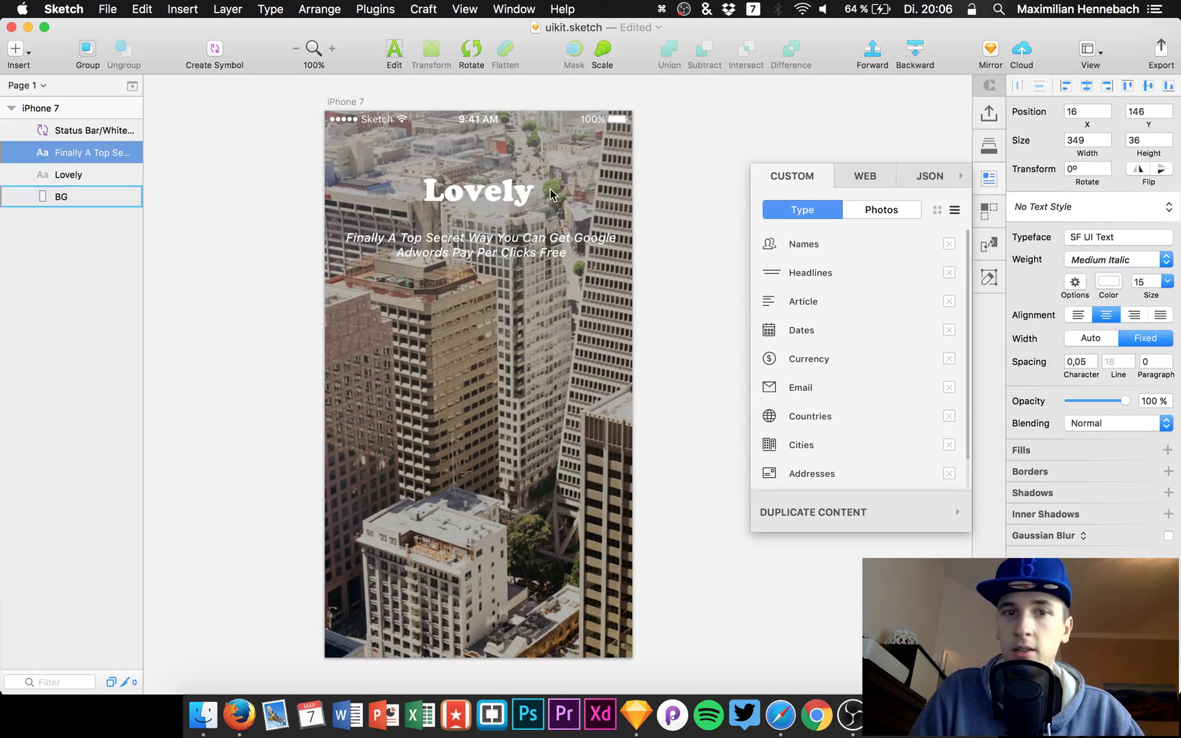
click(1110, 260)
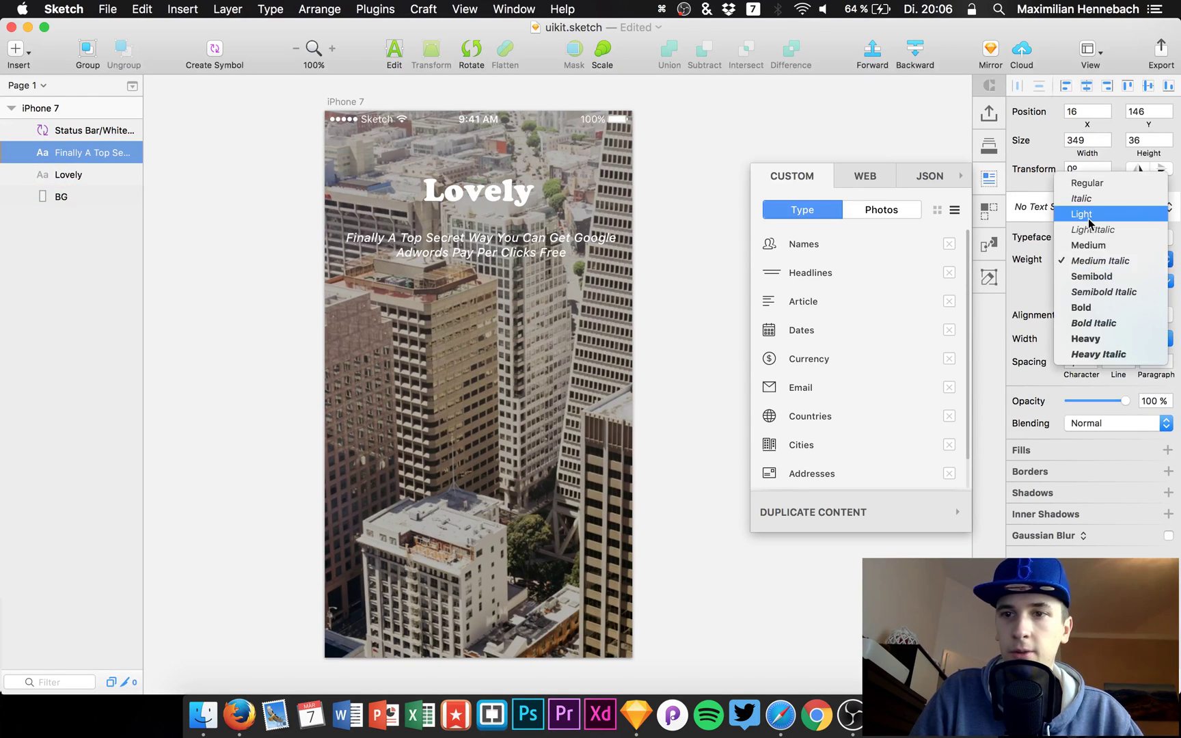
click(1099, 246)
click(492, 274)
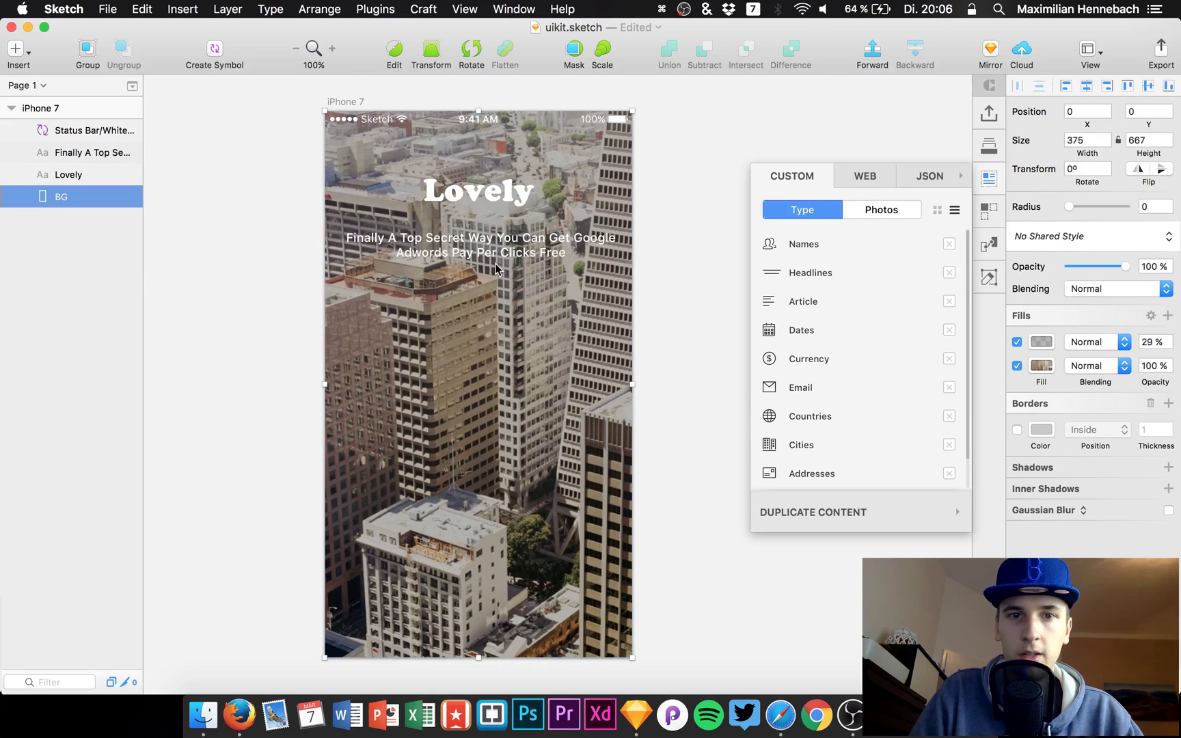
Move the headline 20 px up to Y 126, closer to the "Lovely" title.
click(497, 255)
key(shift+Up)
key(shift+Up)
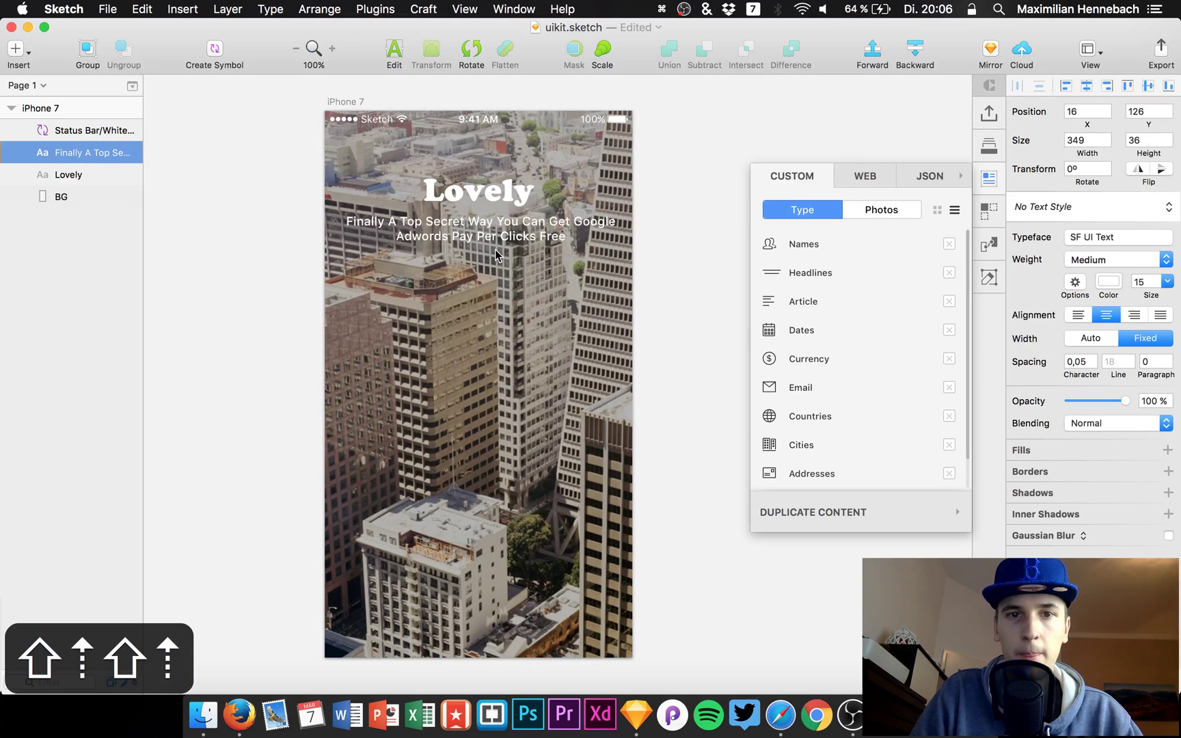
click(498, 255)
Shorten the headline to the single line "Finally A Top Secret Way You Can Get Google.".
double_click(560, 235)
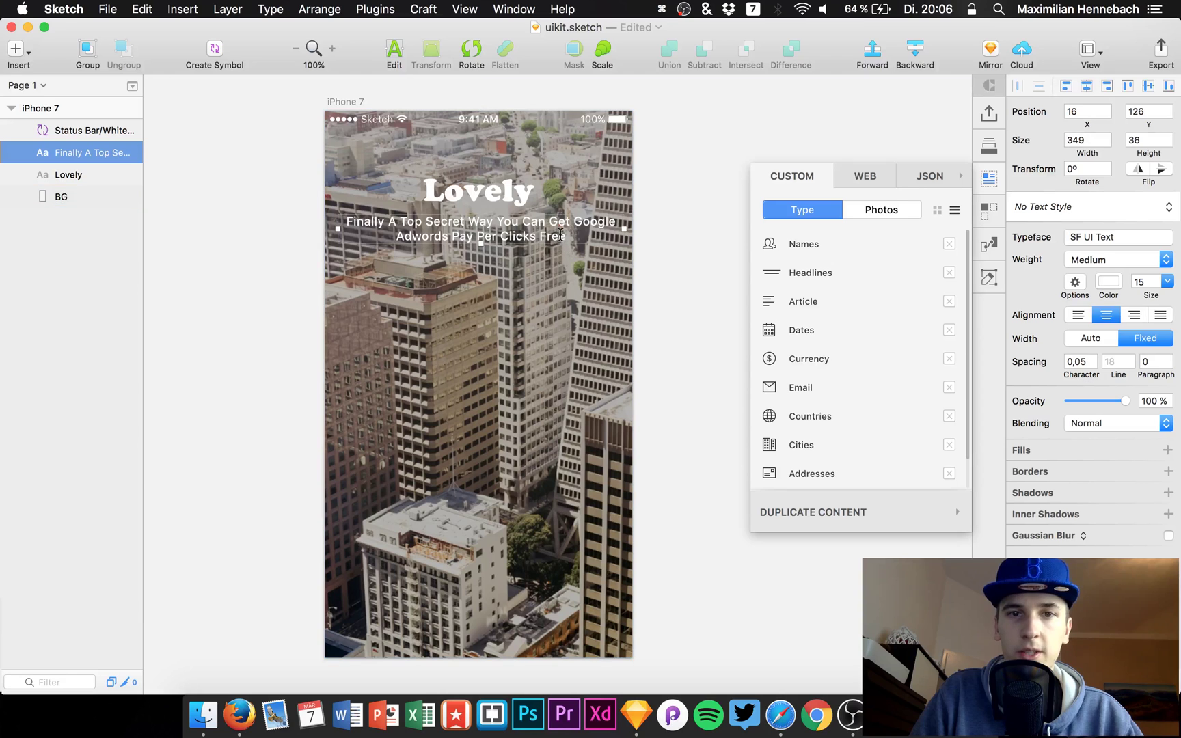
drag(569, 236, 610, 223)
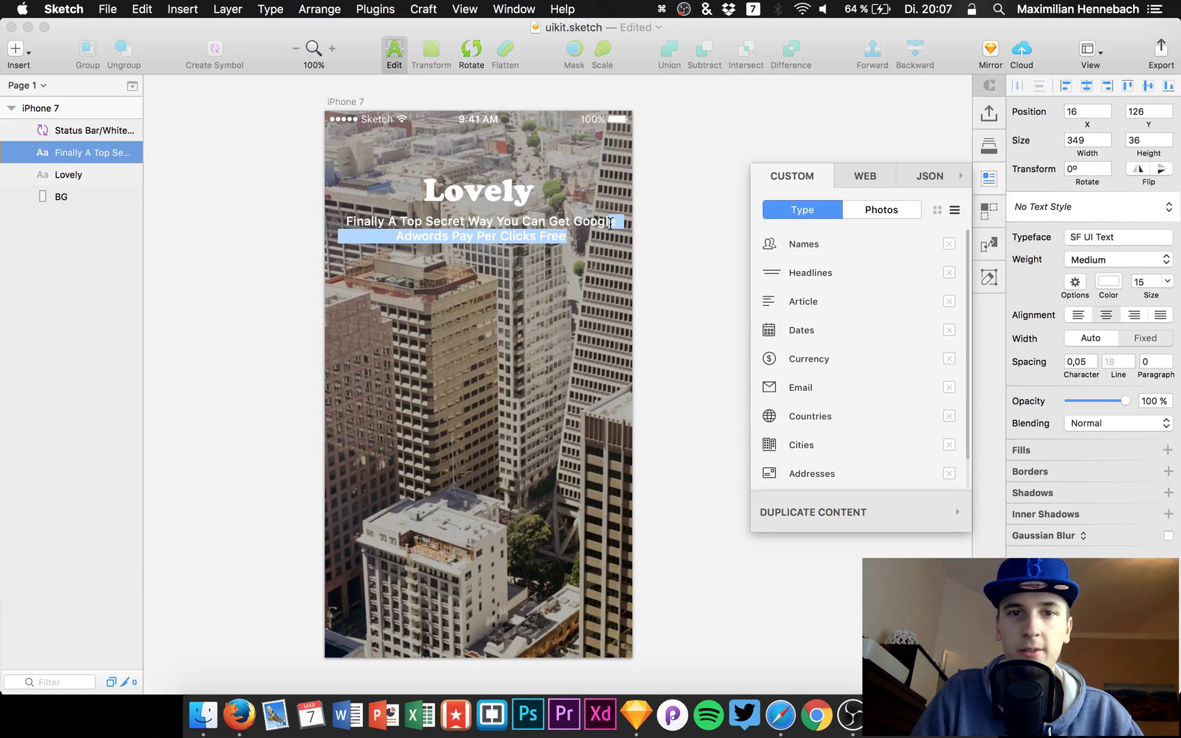
key(BackSpace)
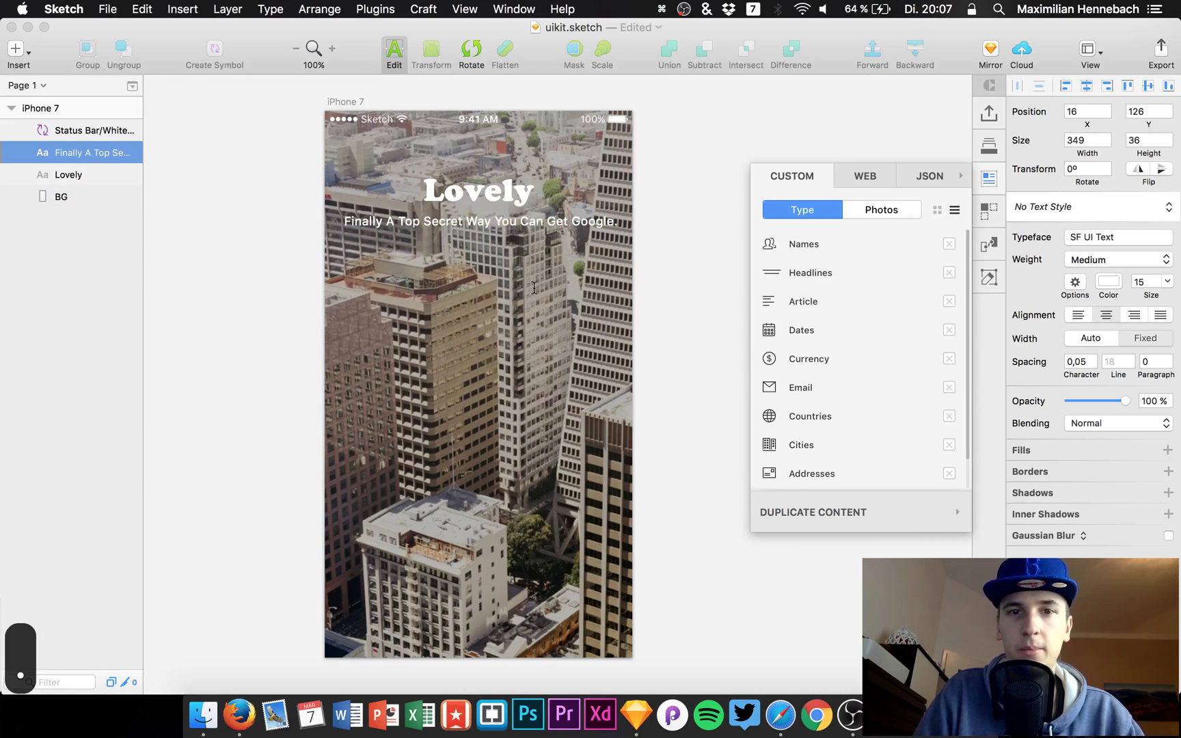
key(Escape)
click(509, 298)
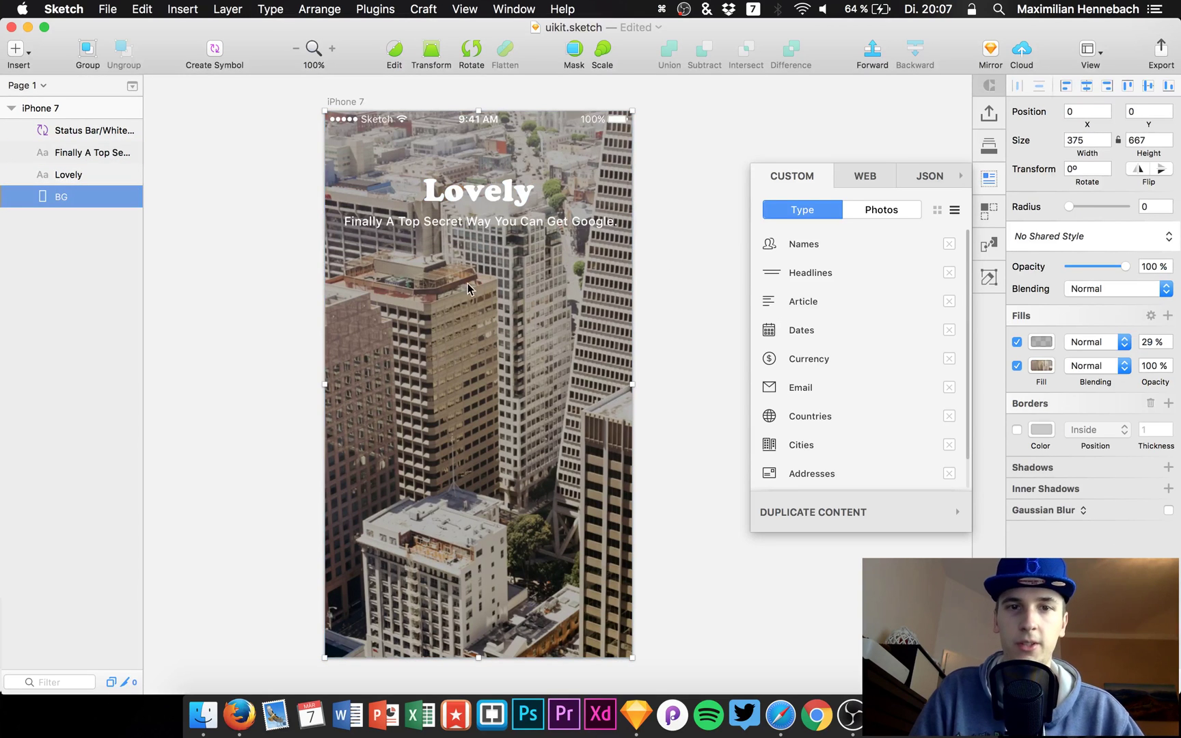
click(400, 229)
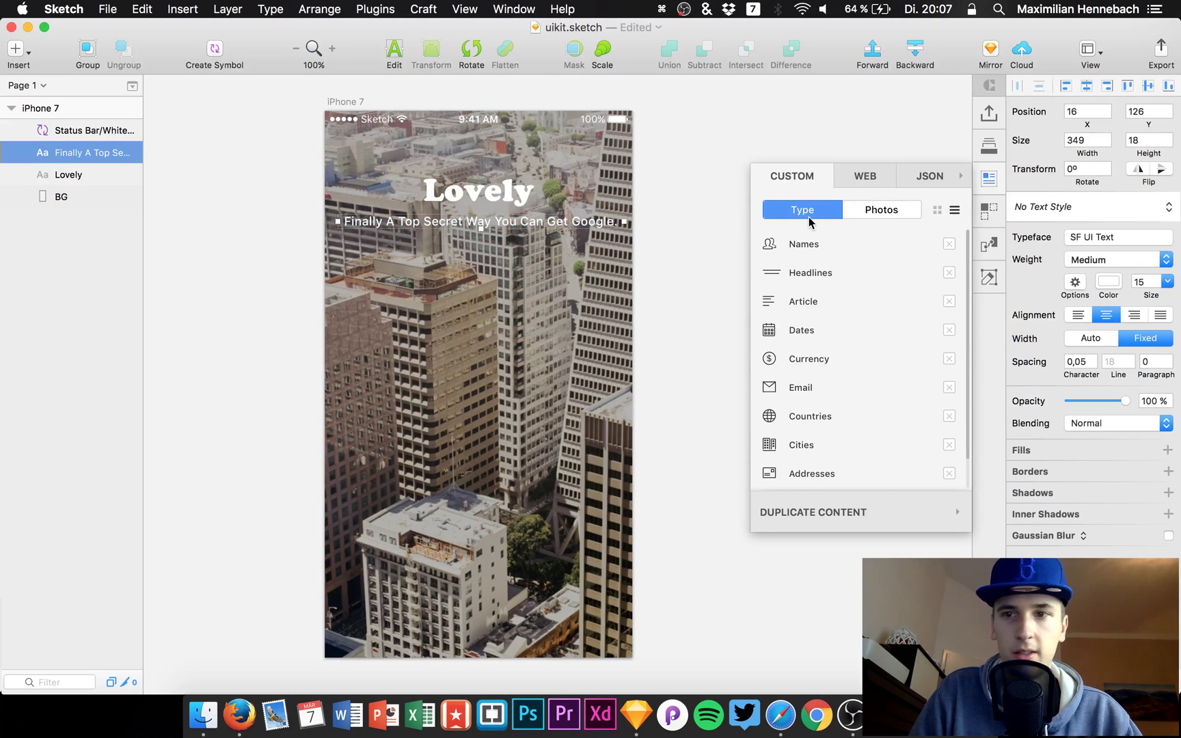
click(85, 196)
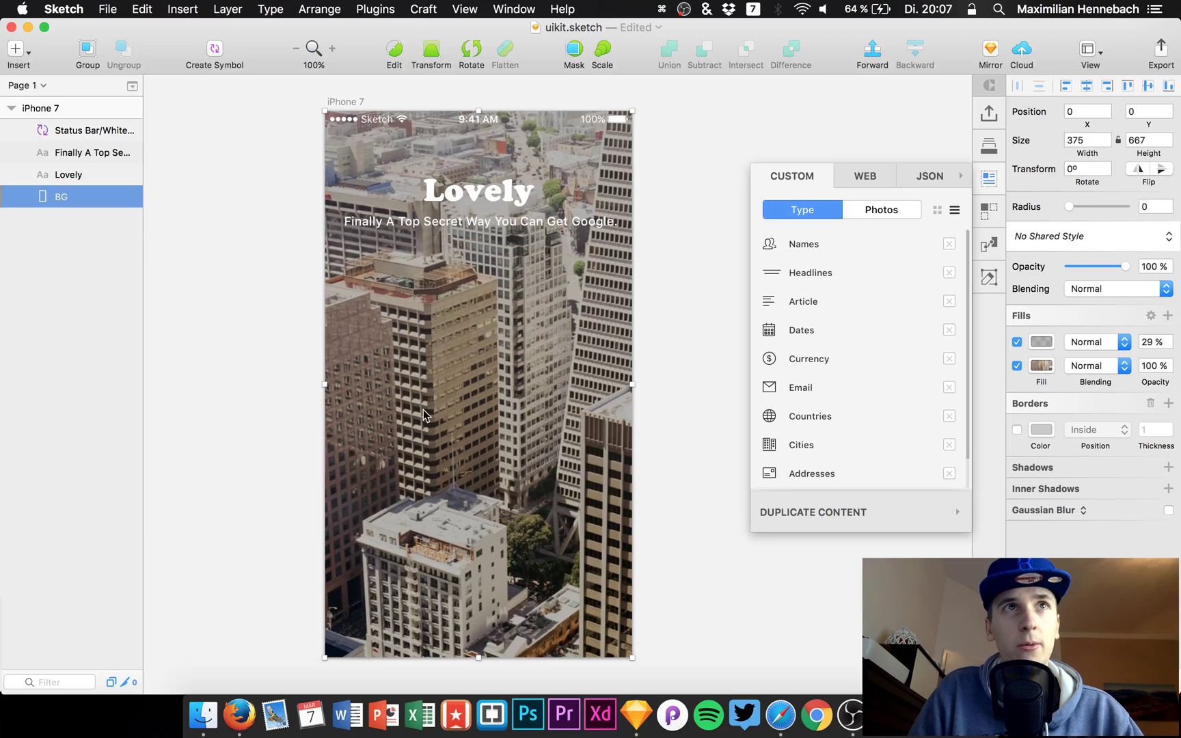
scroll(431, 502, left, 3)
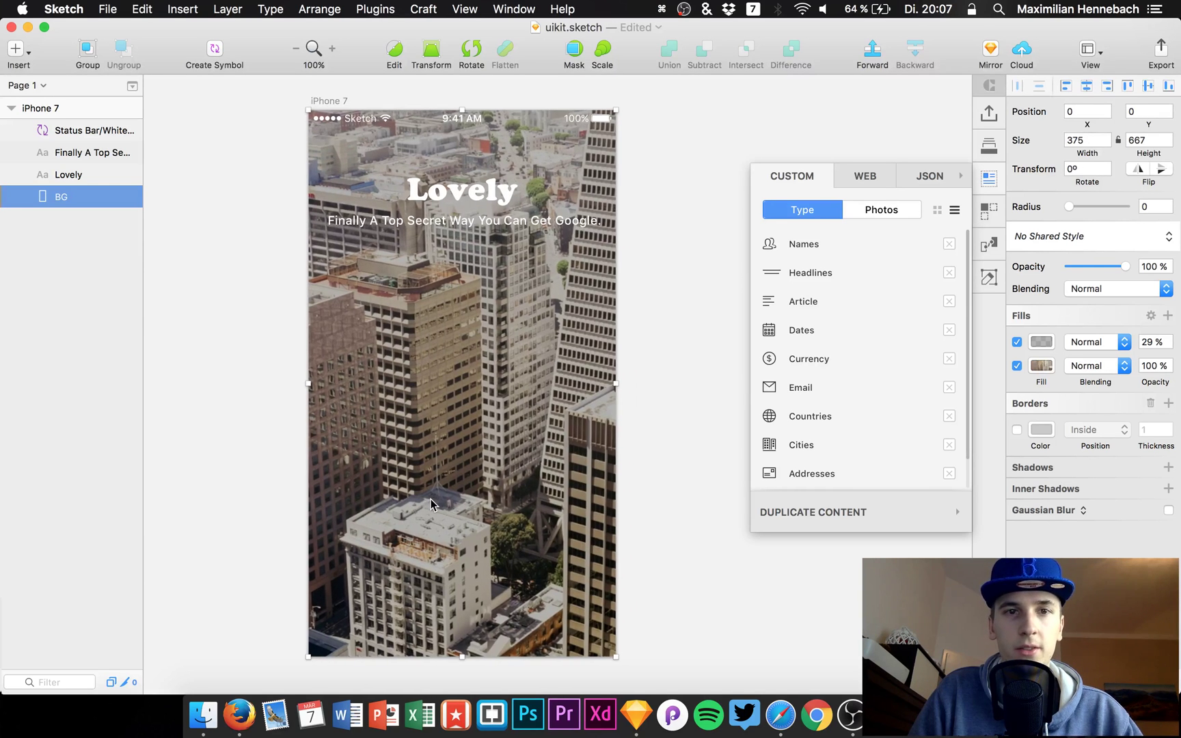
Close Craft's data panel to leave the iPhone 7 artboard unobstructed.
scroll(431, 503, right, 2)
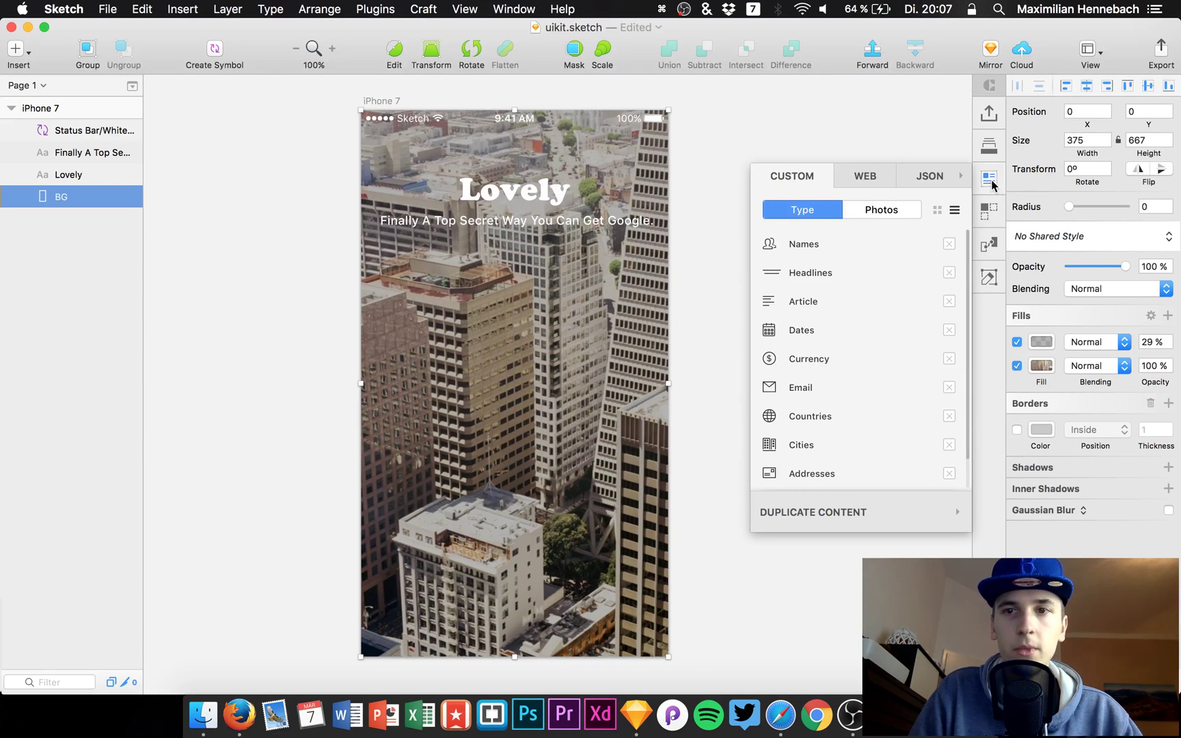
click(989, 180)
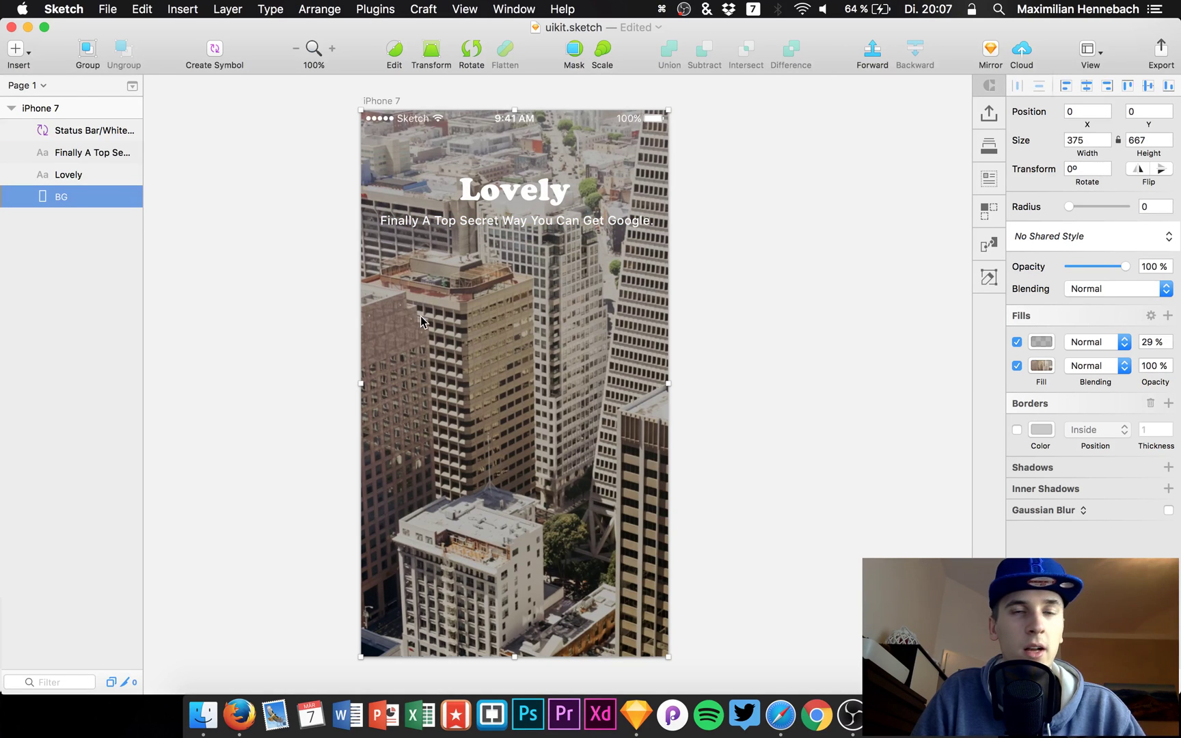
click(87, 134)
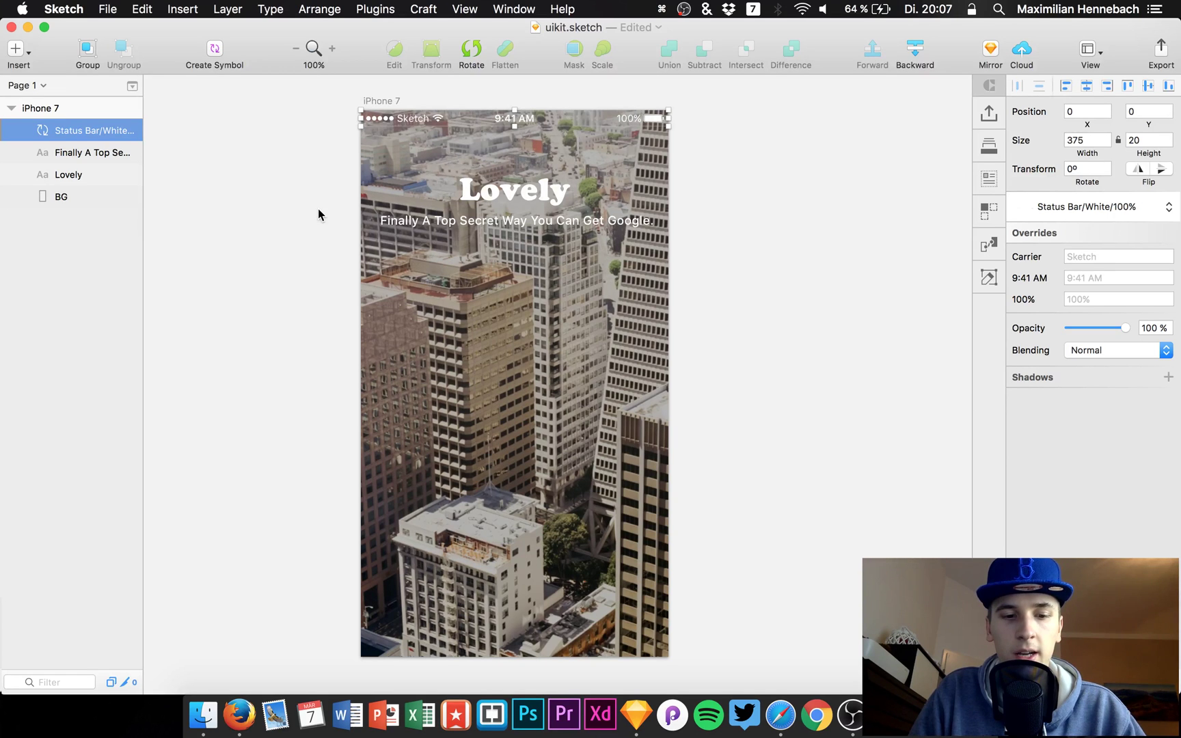
click(443, 257)
click(493, 196)
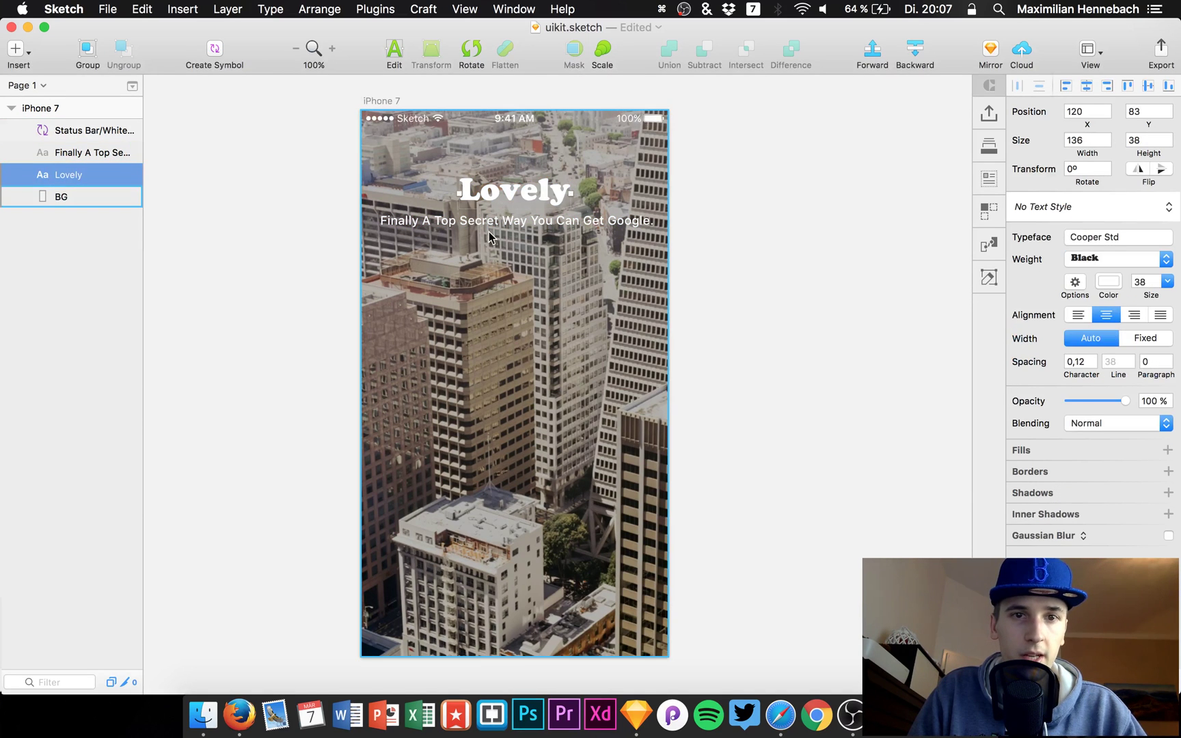
click(490, 225)
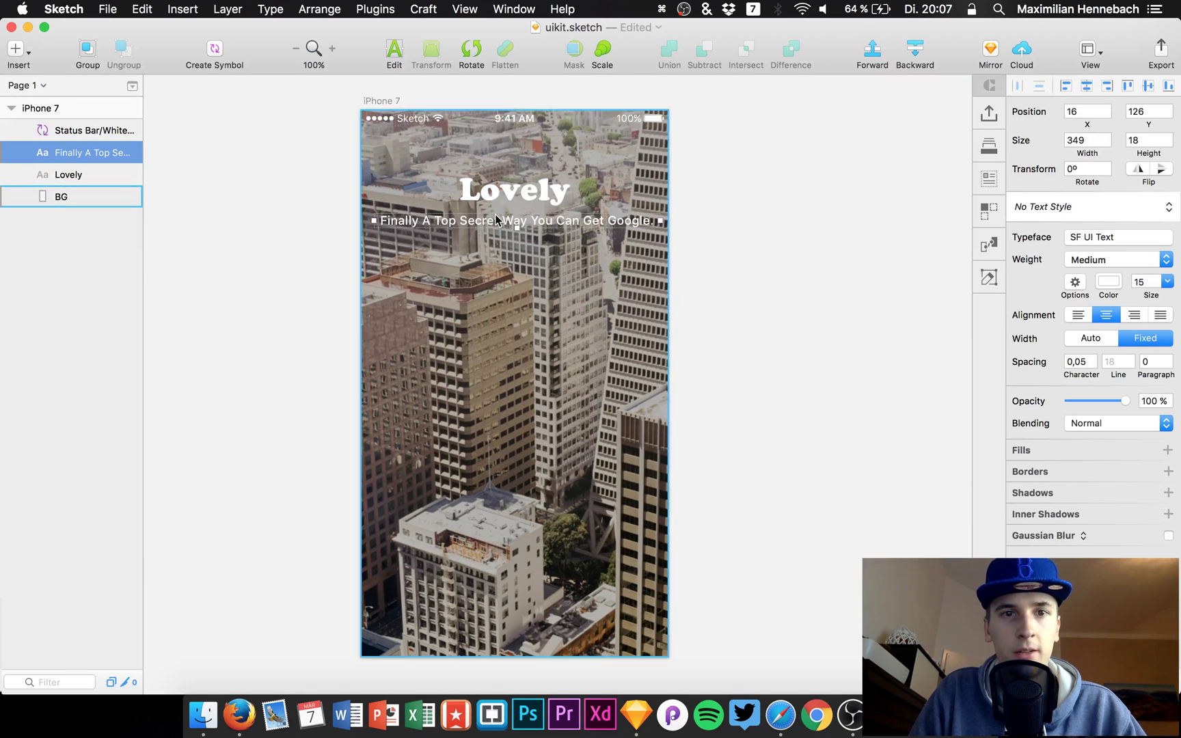
click(464, 262)
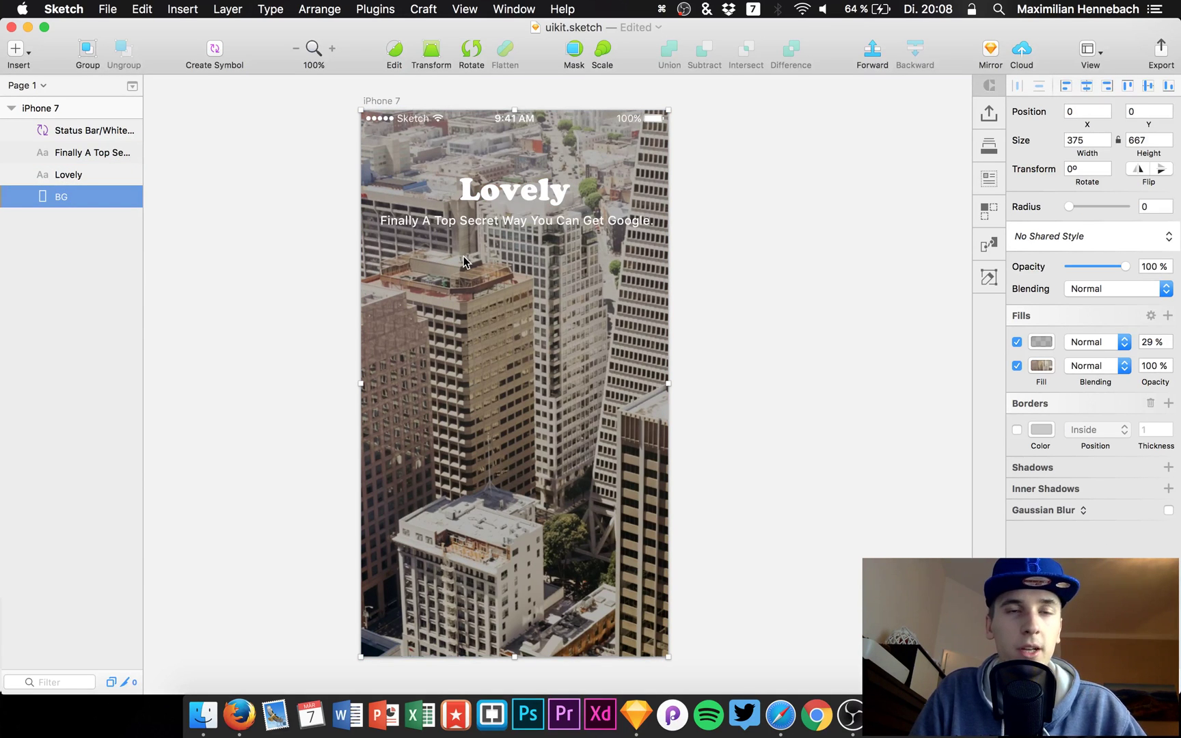
click(496, 194)
click(484, 280)
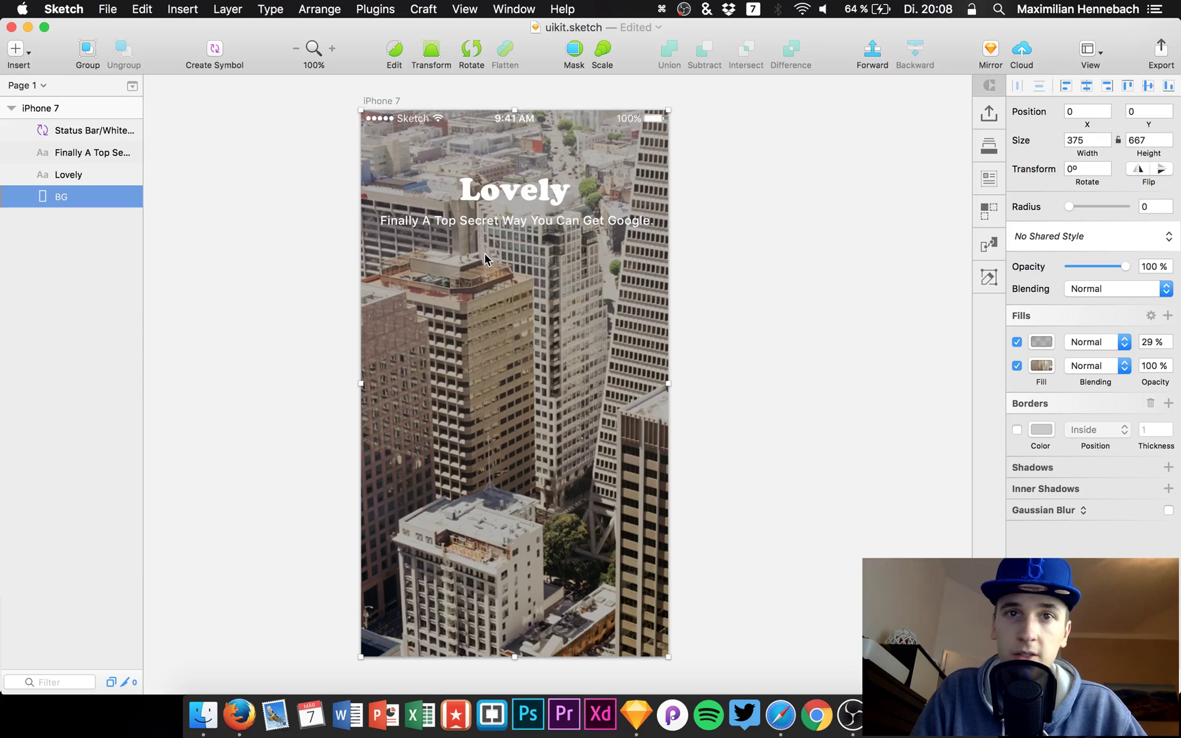
click(279, 280)
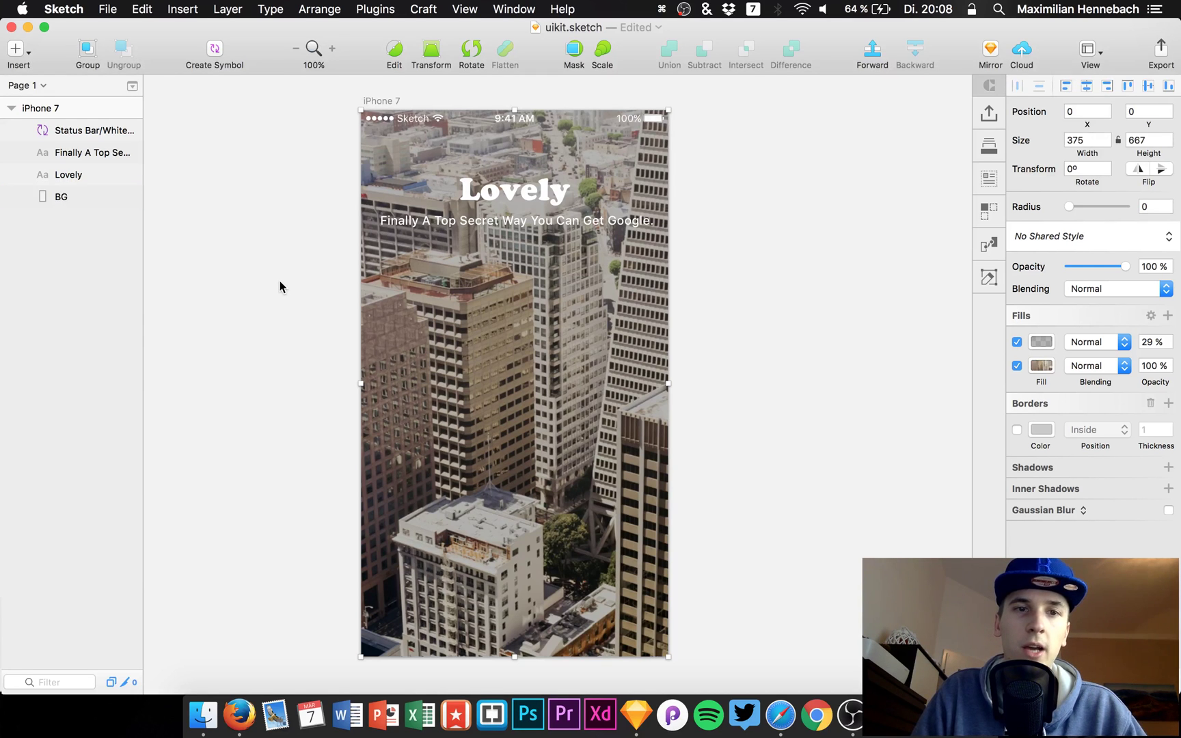
click(433, 290)
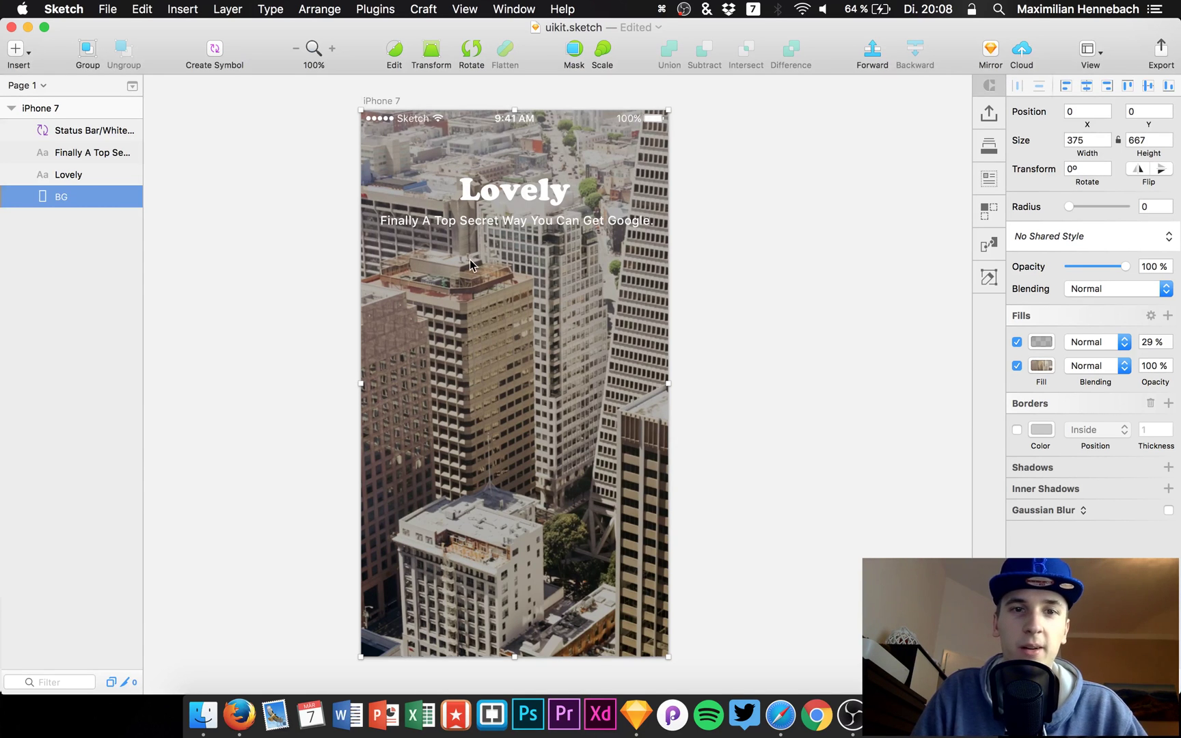
click(490, 222)
click(495, 207)
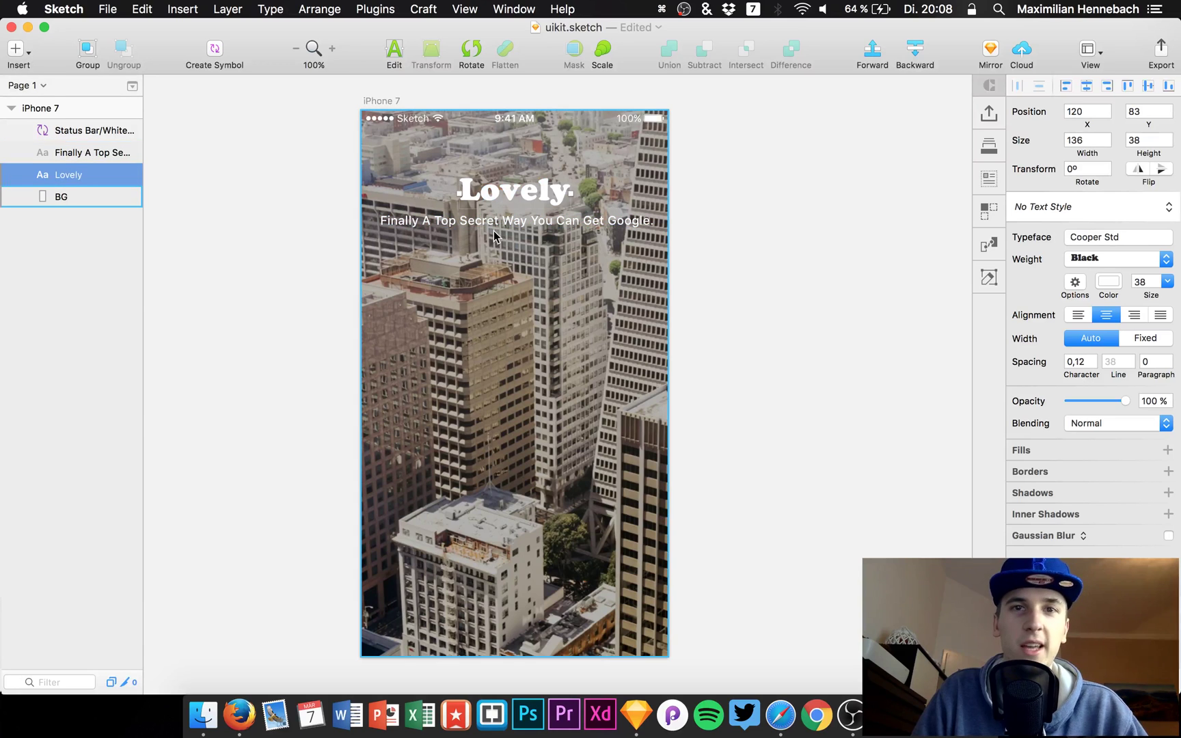
click(494, 231)
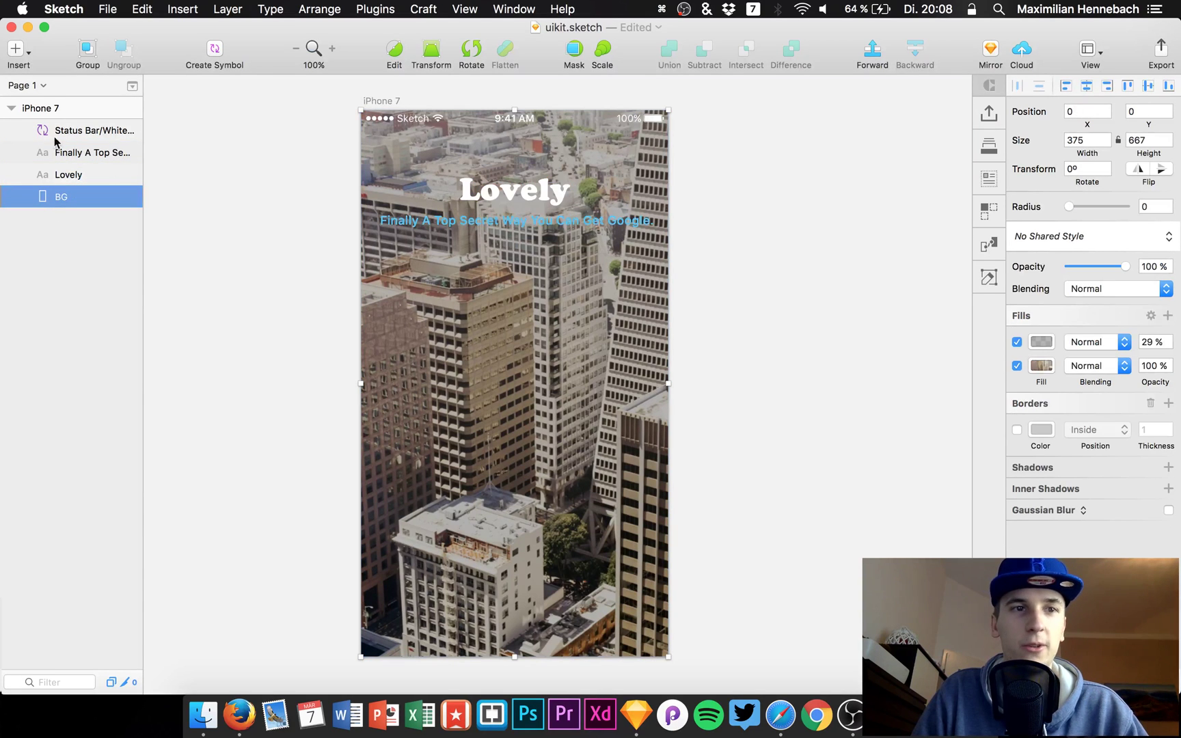
Move the status bar layer down the layer order, between the "Lovely" title and BG.
key(Tab)
click(73, 153)
drag(76, 131, 71, 182)
click(73, 130)
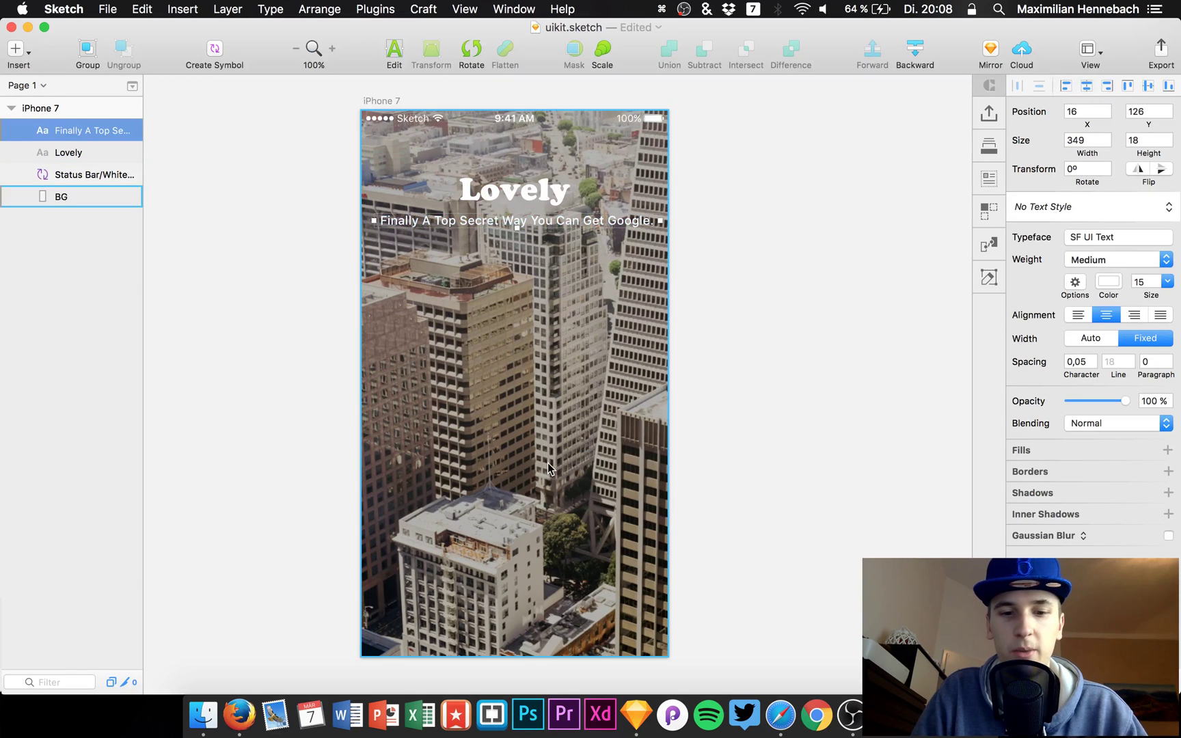
Draw a borderless rectangle about 256 by 60 px in the artboard's lower part, with a corner radius of 9.
key(r)
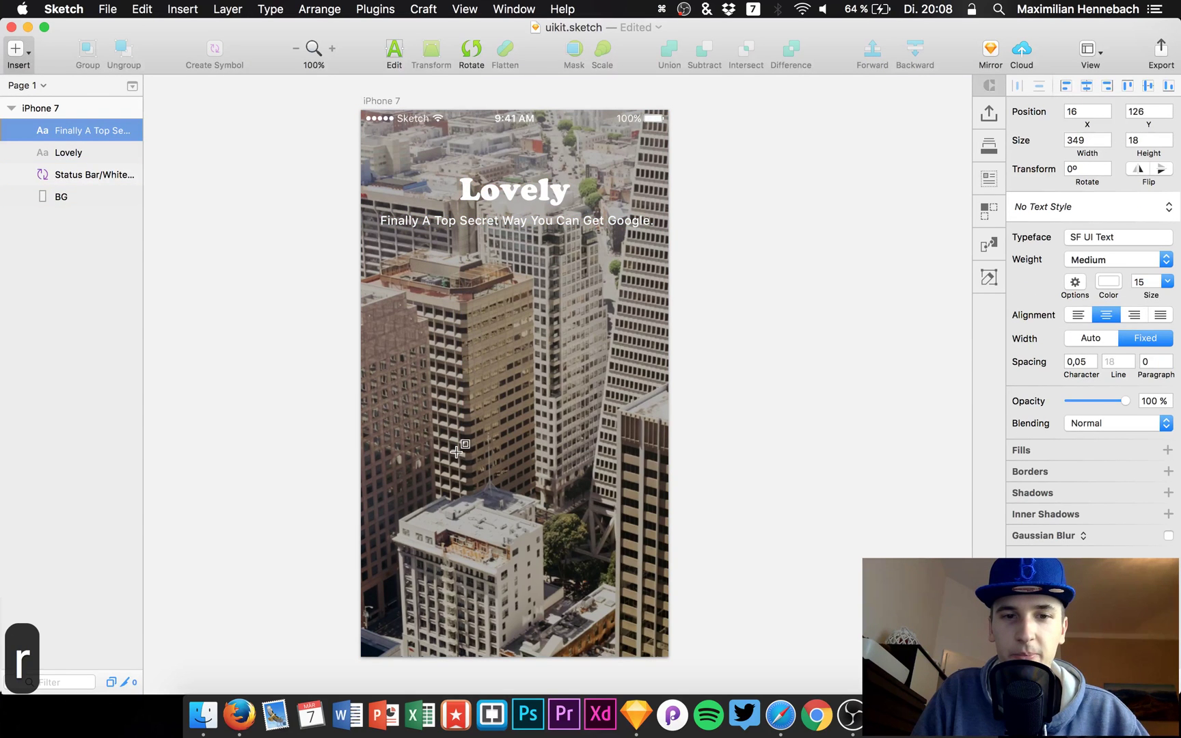
mouse_move(416, 470)
mouse_down()
mouse_move(624, 514)
mouse_move(573, 542)
mouse_up()
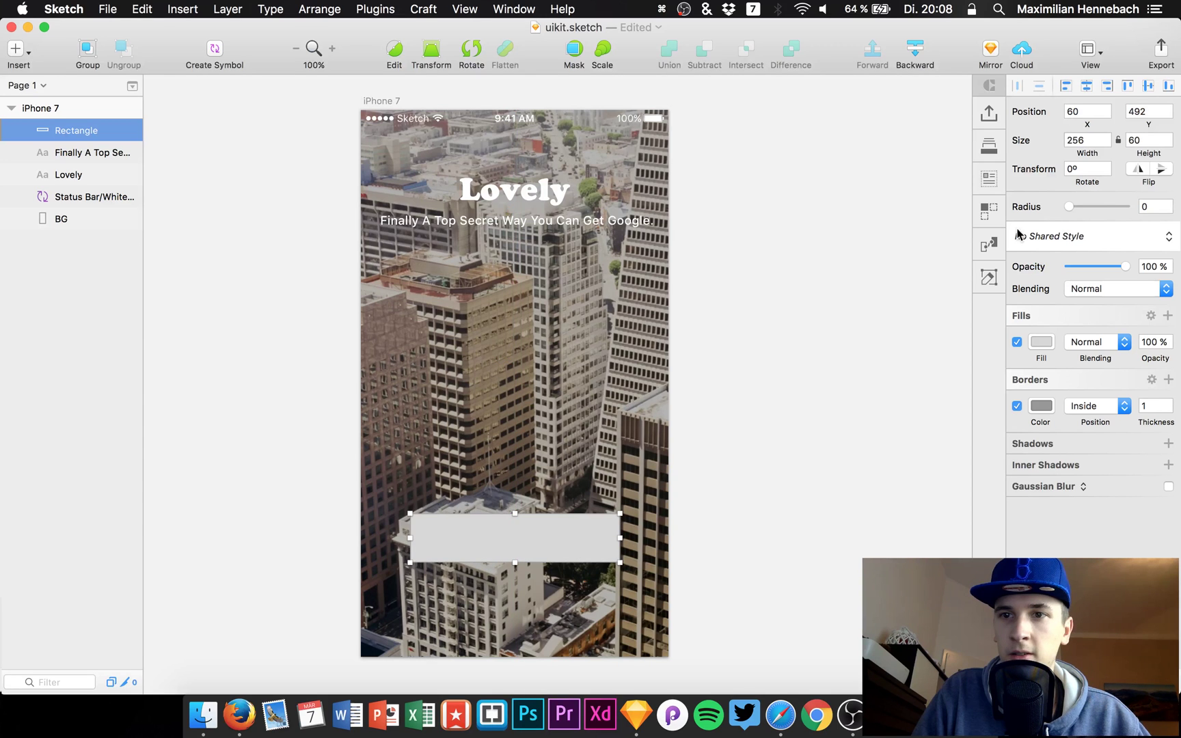
drag(1069, 206, 1088, 206)
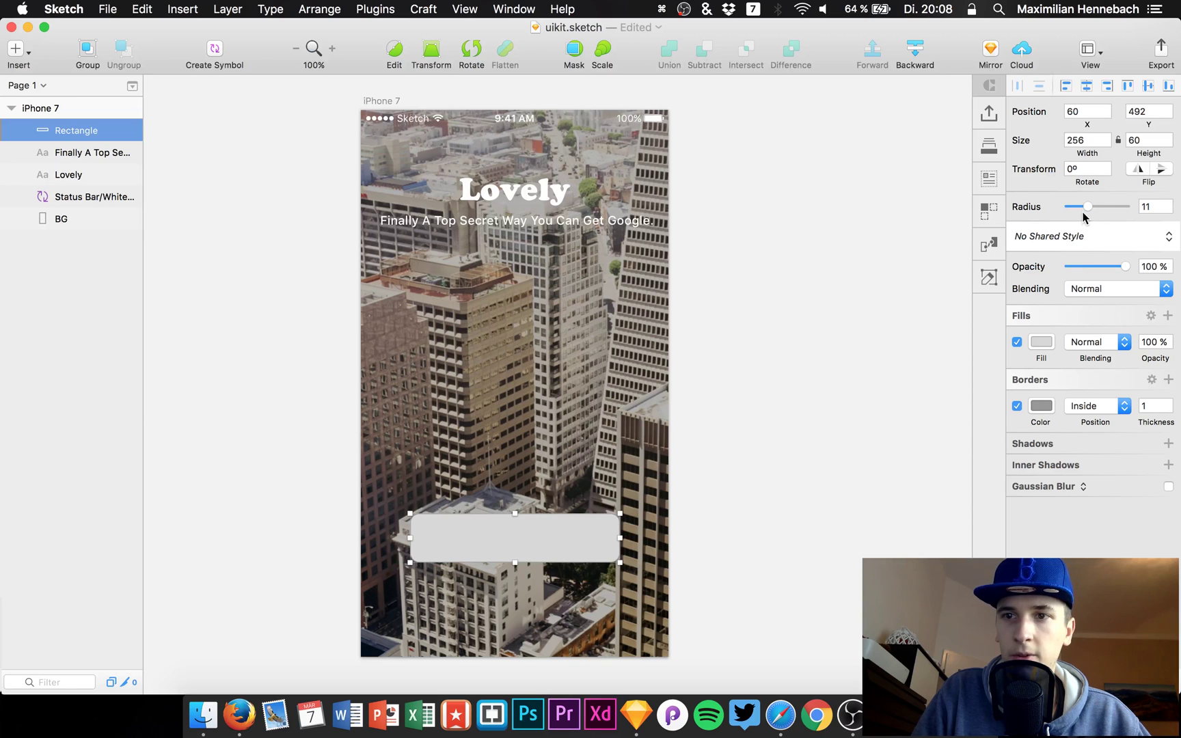
drag(1087, 207, 1081, 213)
click(1017, 406)
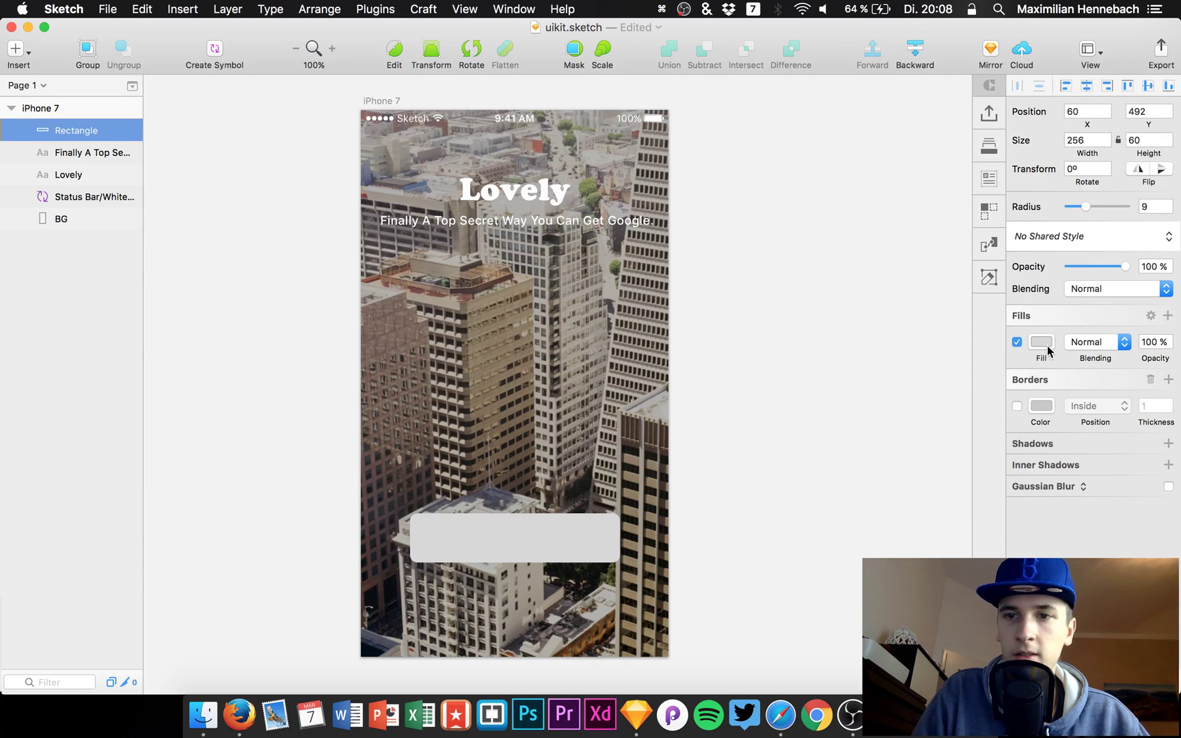
Fill the rectangle with the pinkish red FF2F5B and move it up to Y 473.
click(1046, 344)
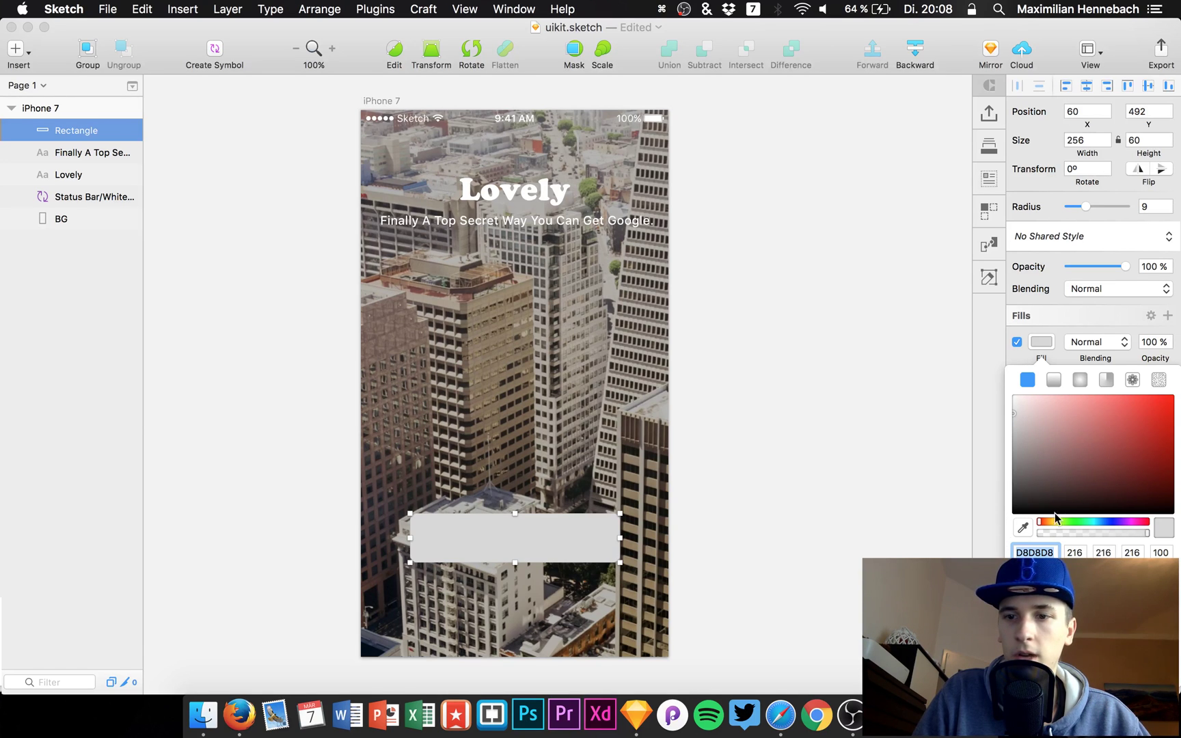
drag(1068, 519, 1139, 521)
drag(1141, 473, 1165, 400)
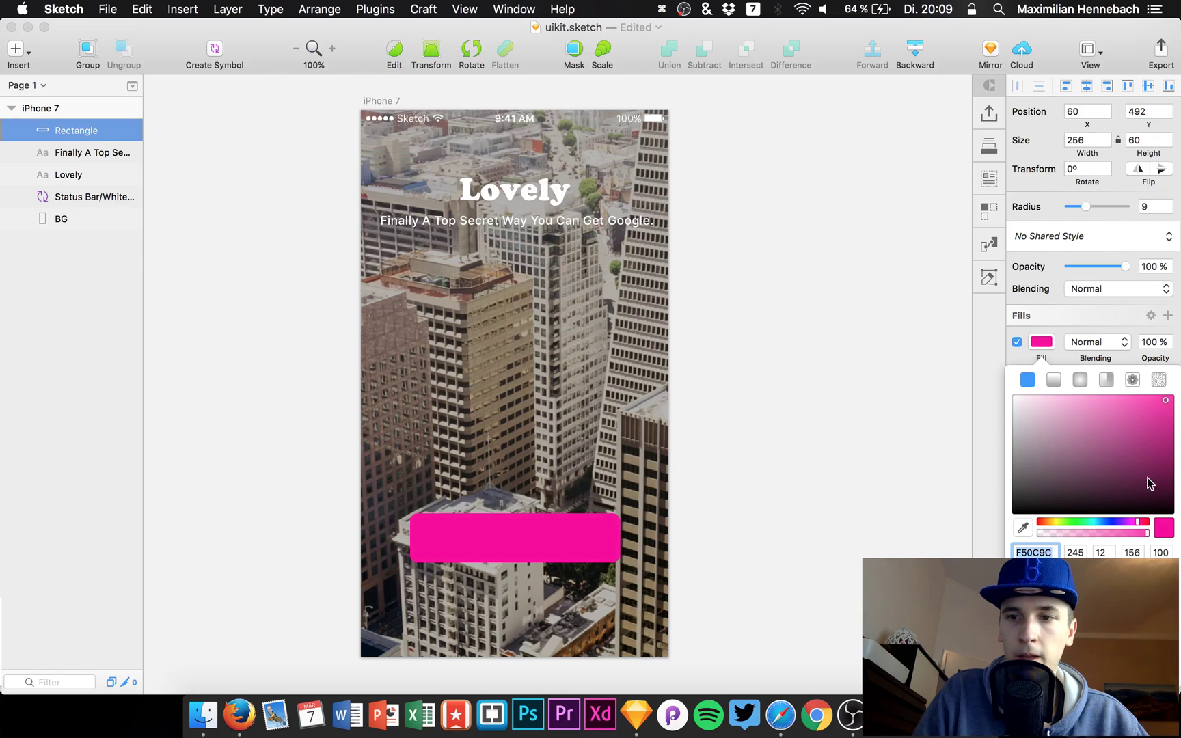
drag(1150, 484, 1146, 521)
drag(1165, 440, 1144, 395)
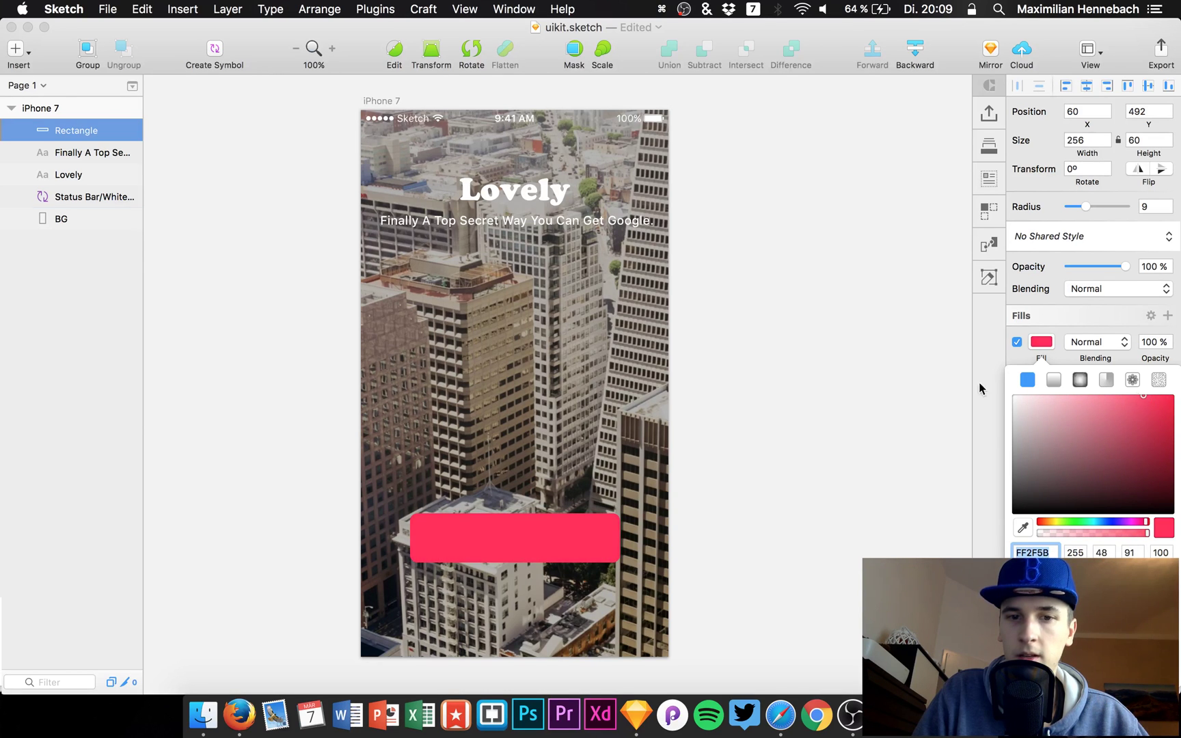
drag(511, 553, 511, 538)
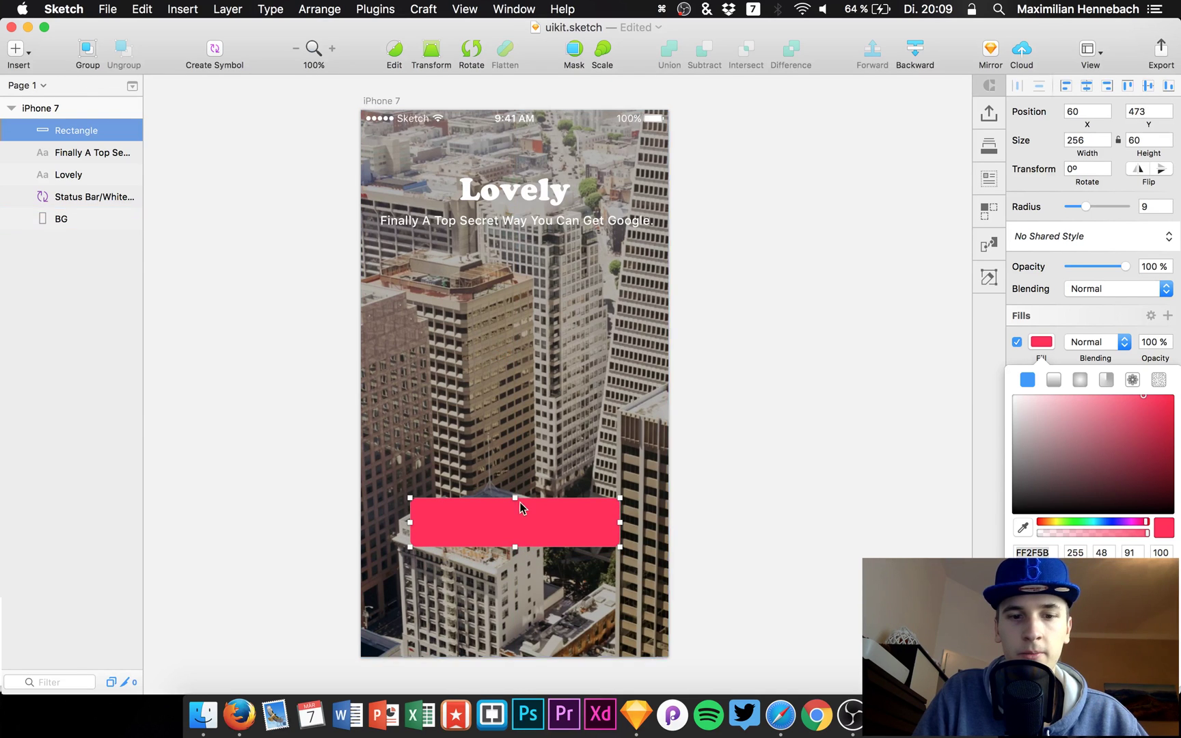
Add the text "SIGN UP NOW" on the red rectangle.
key(t)
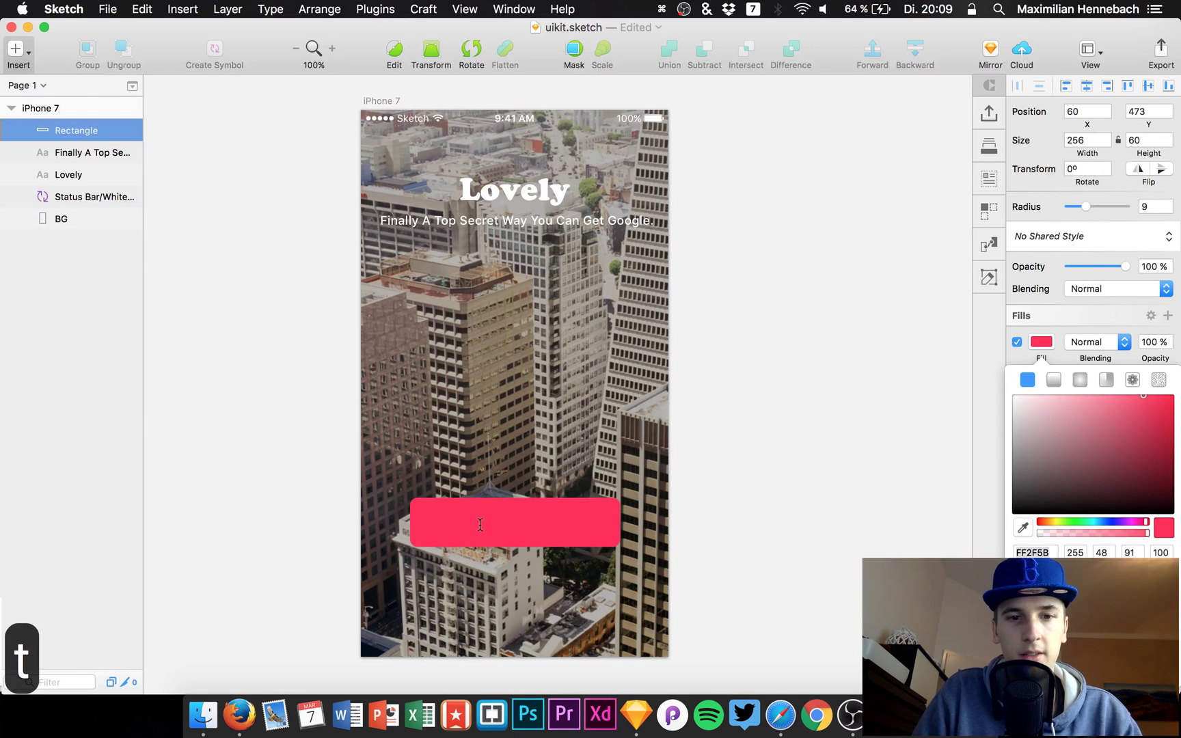
click(480, 524)
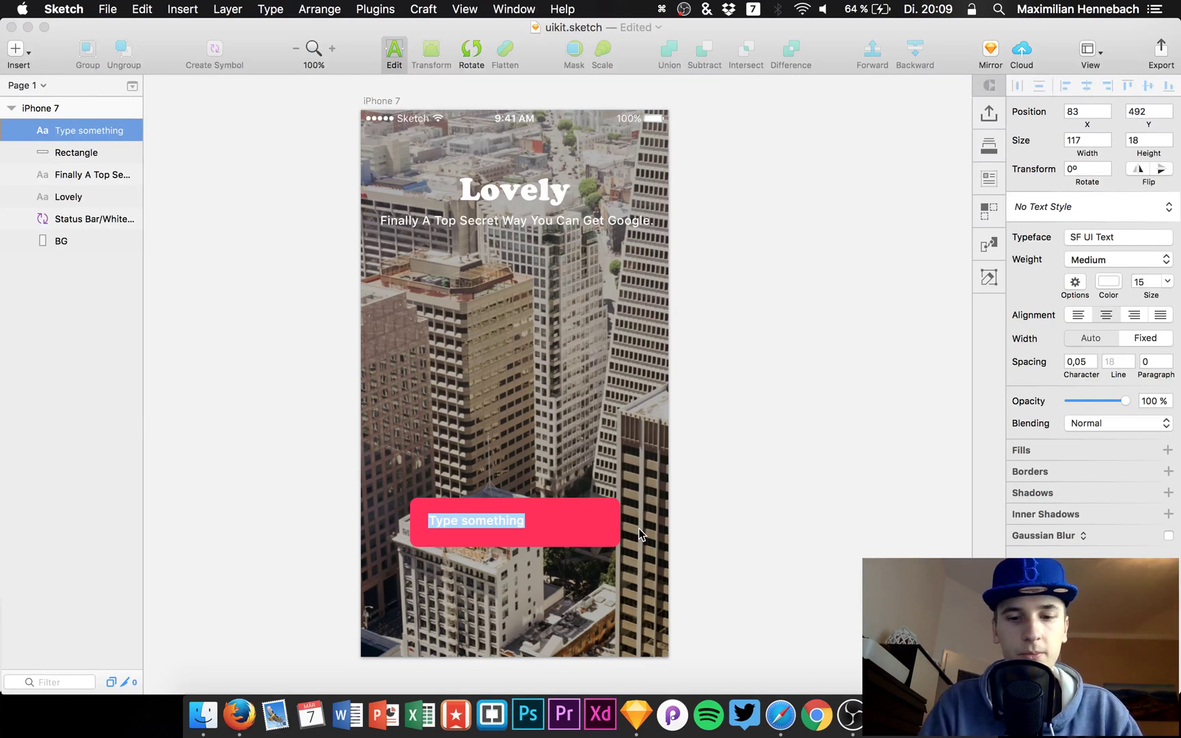
text(SIGN U)
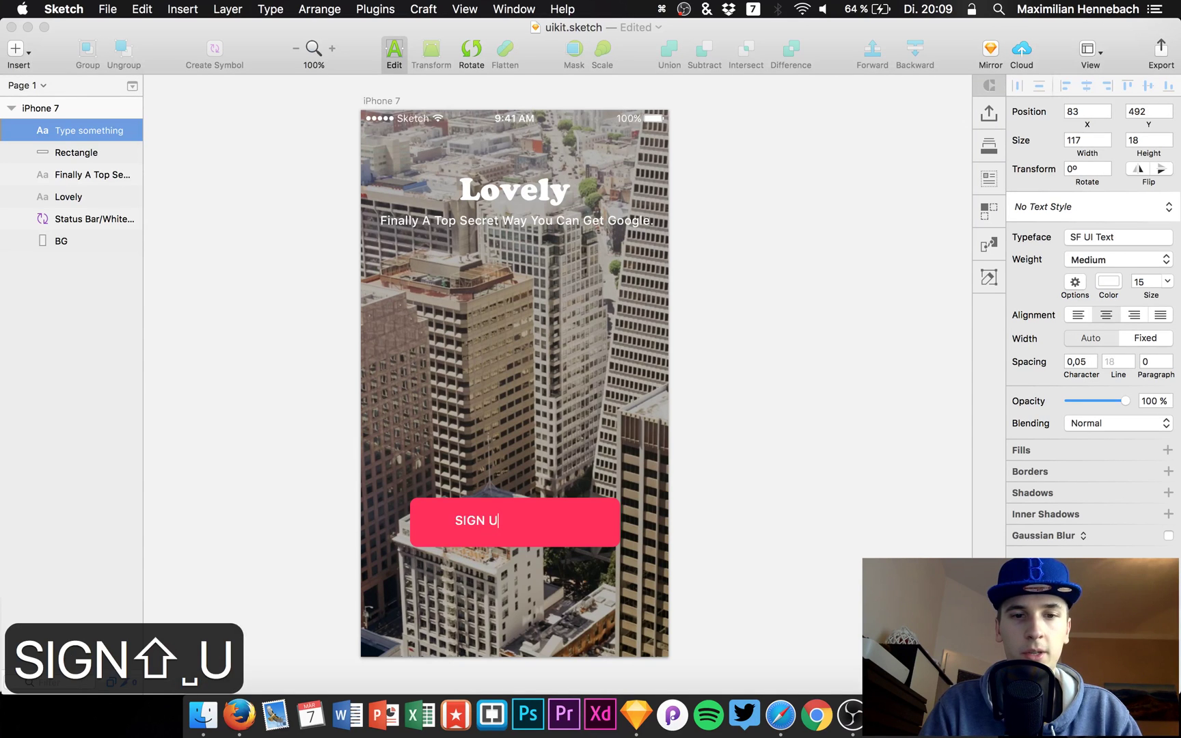
text(P NOW)
key(Escape)
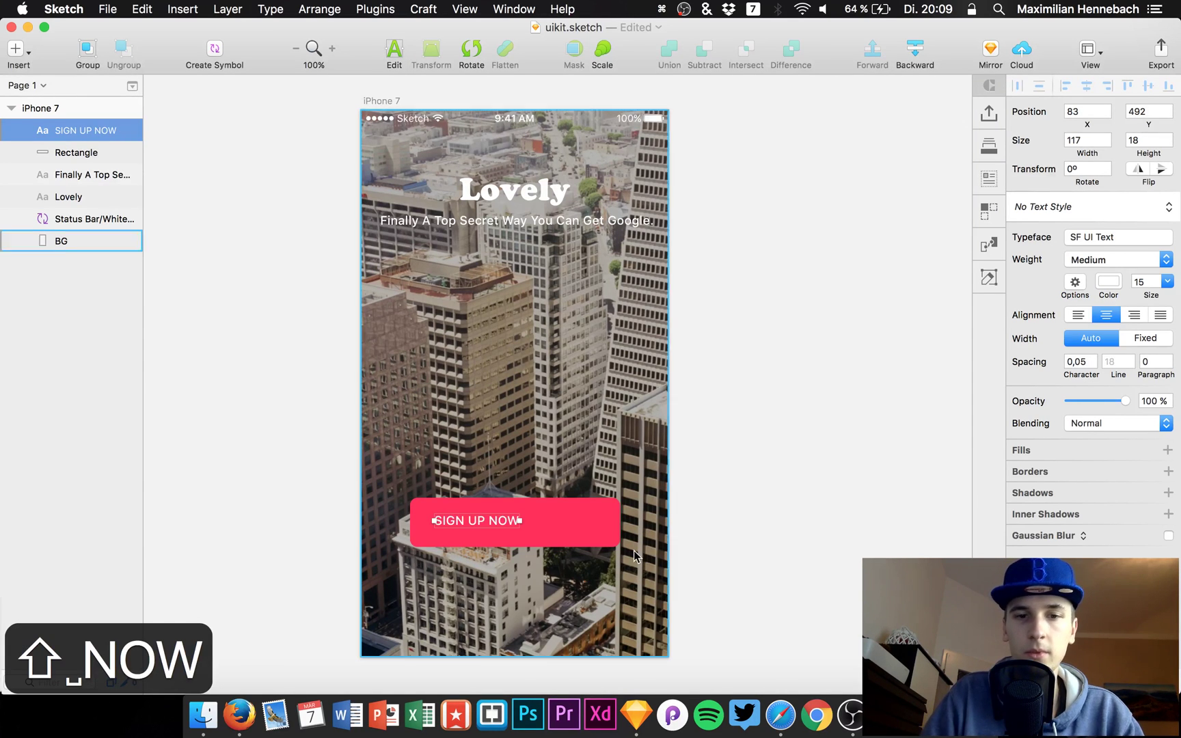
Center the "SIGN UP NOW" text horizontally on the artboard and vertically with the red rectangle.
drag(458, 525, 513, 523)
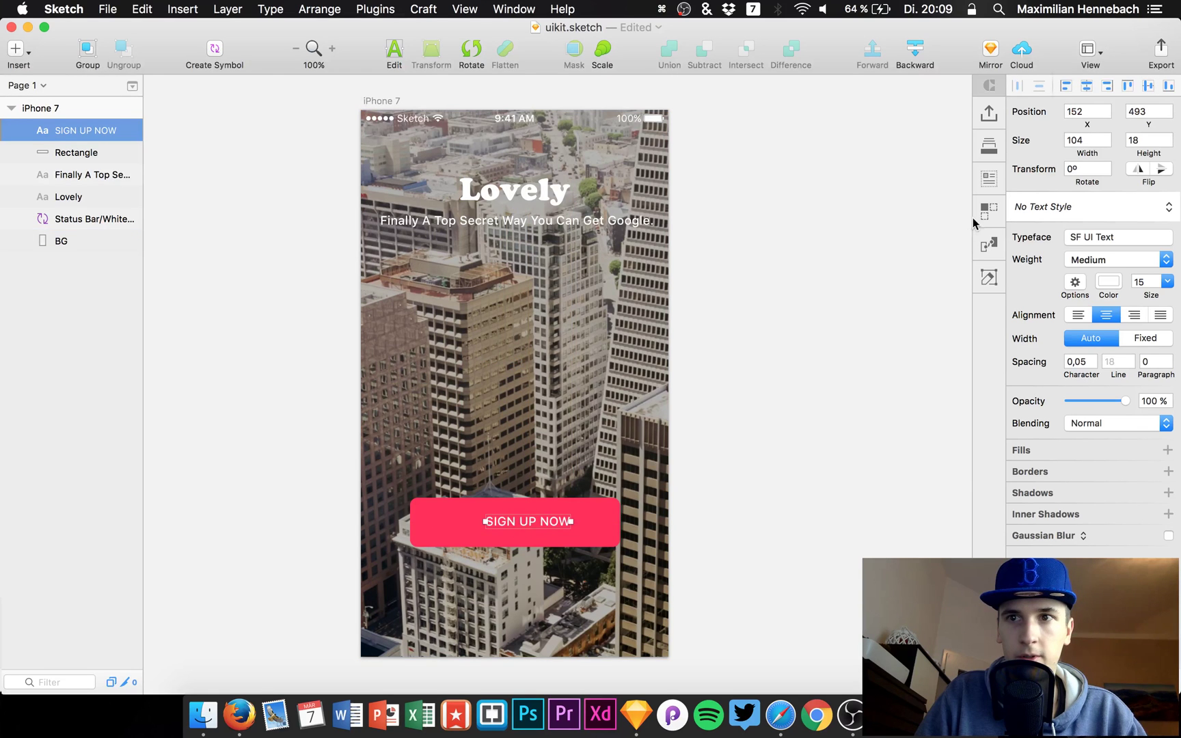
click(1087, 85)
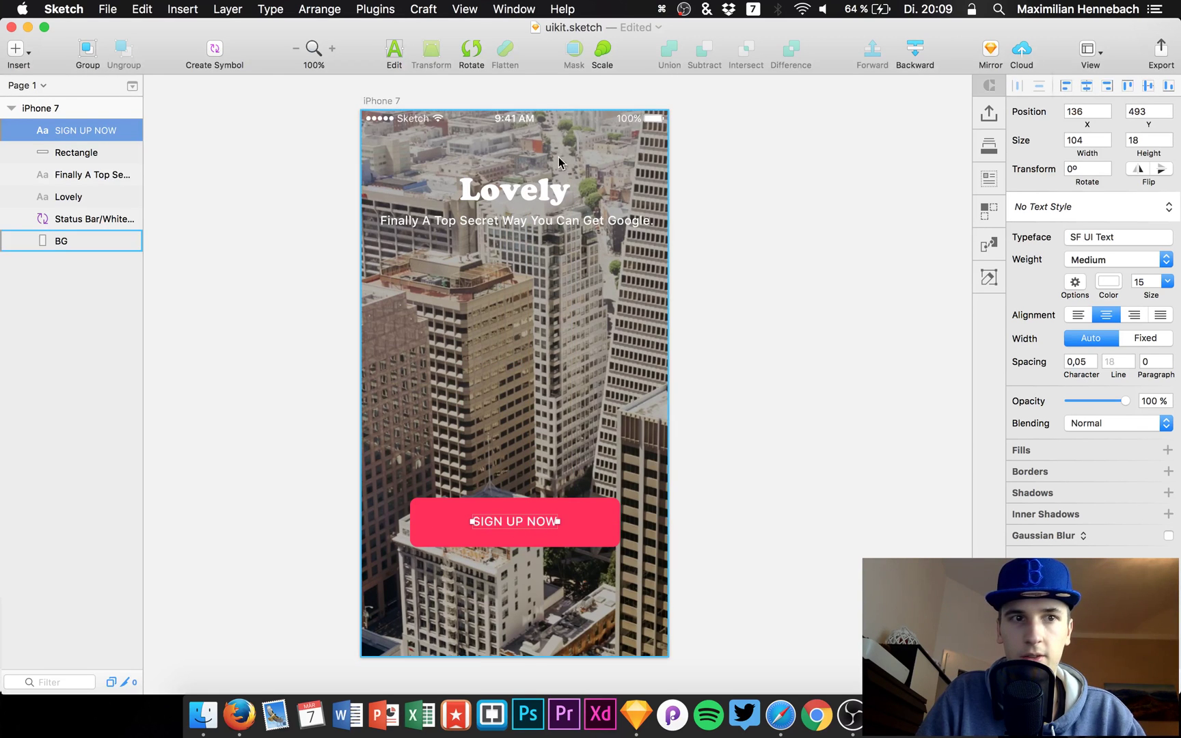
shift+click(74, 151)
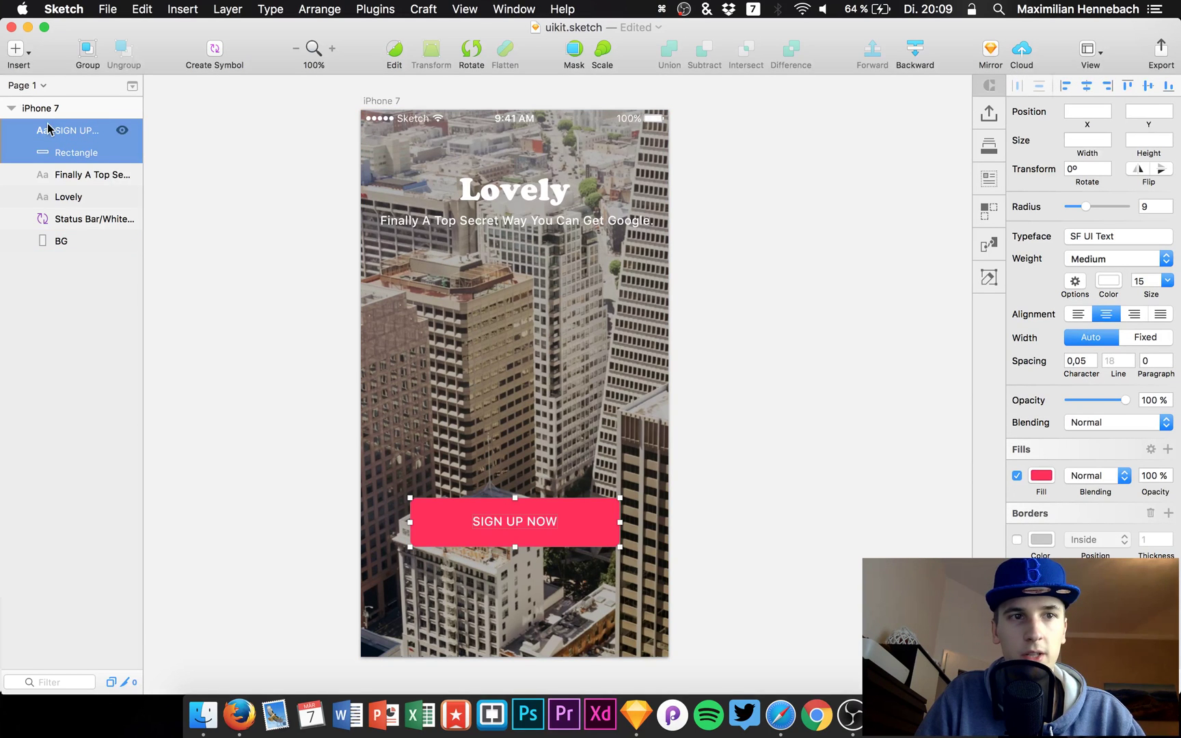
click(1158, 84)
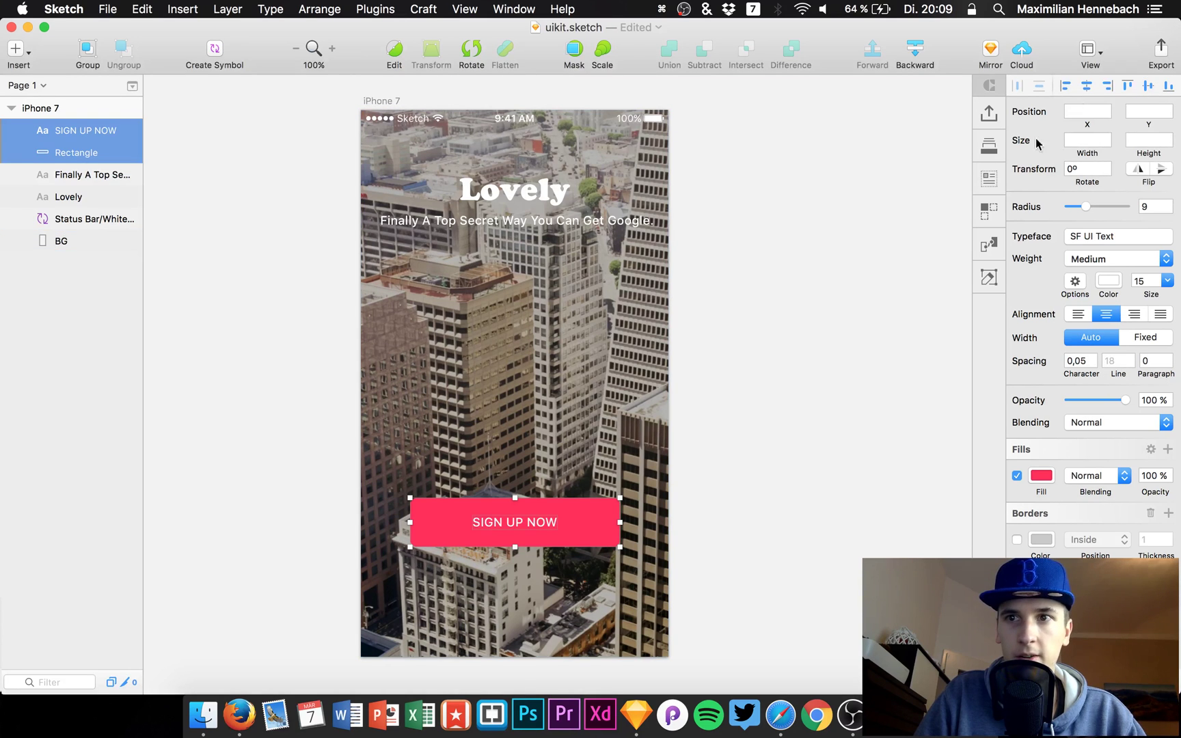
click(449, 520)
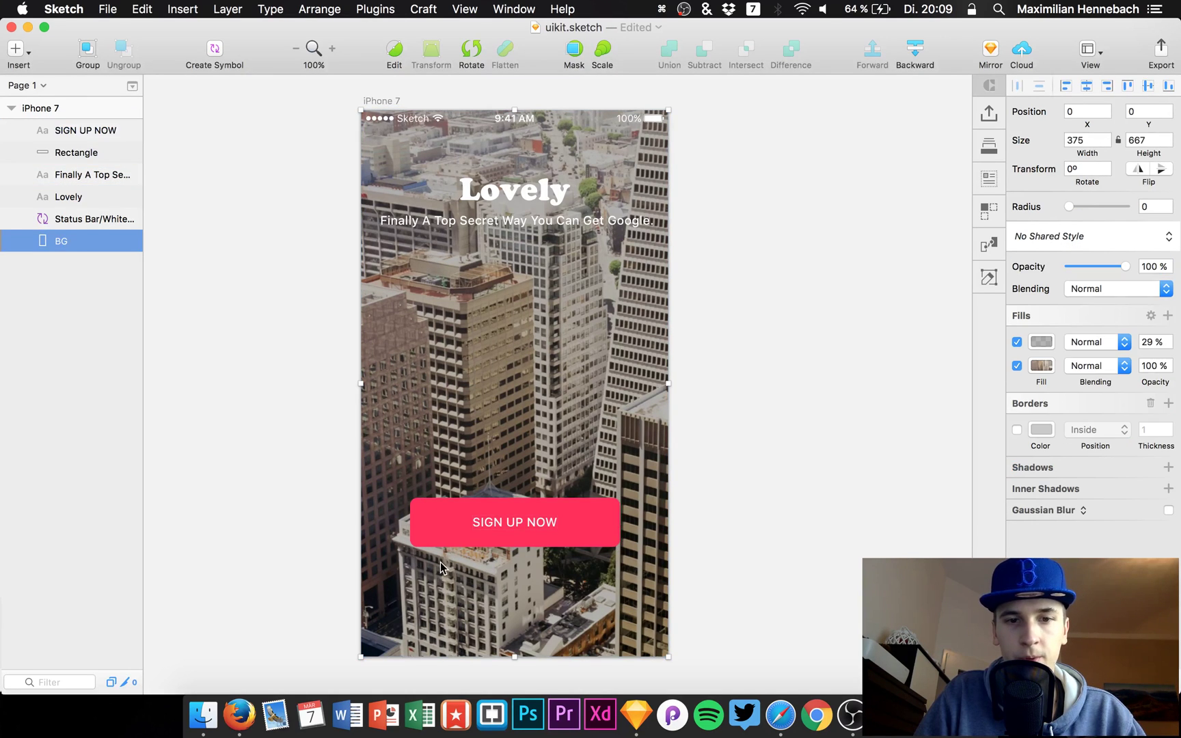
Group the "SIGN UP NOW" text with its rectangle and name the group "btn 1".
click(79, 152)
shift+click(80, 130)
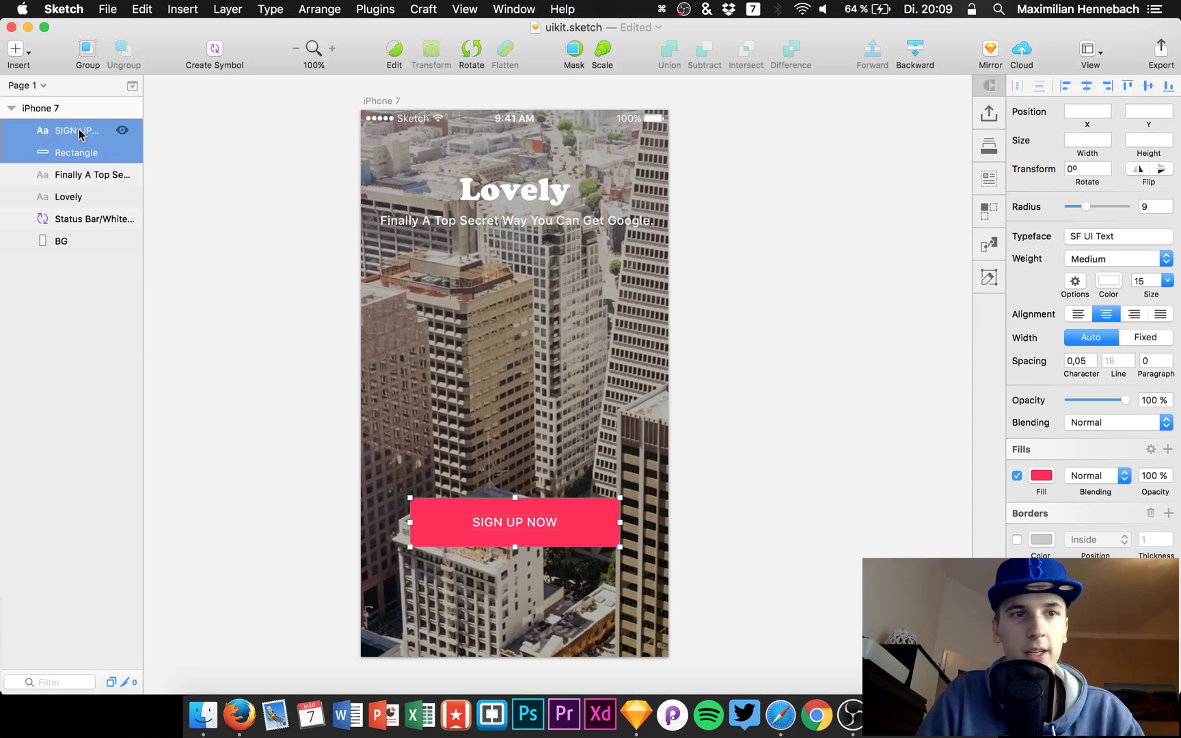
key(super+g)
text(btn 1)
key(Return)
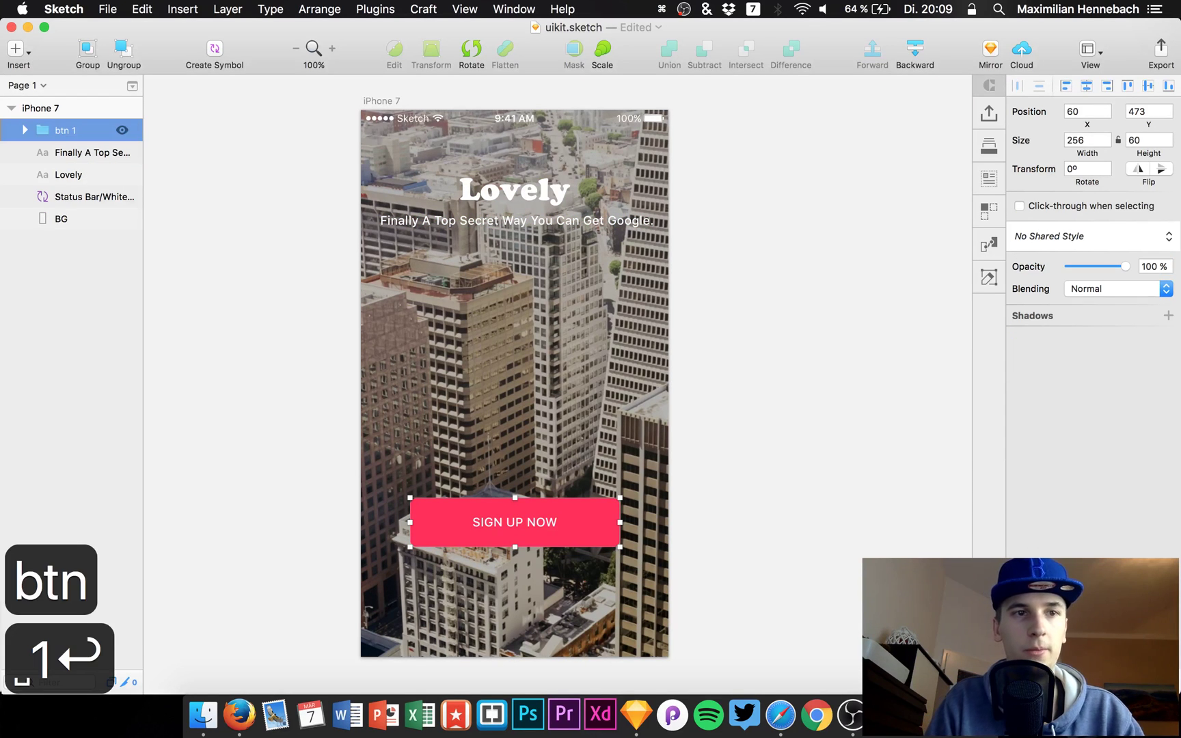
Duplicate the "btn 1" group and move the copy 80 px down to Y 553.
key(super+c)
key(super+v)
key(shift+Down)
key(shift+Down)
key(shift+Down)
key(shift+Down)
key(shift+Down)
key(shift+Down)
key(shift+Down)
key(shift+Down)
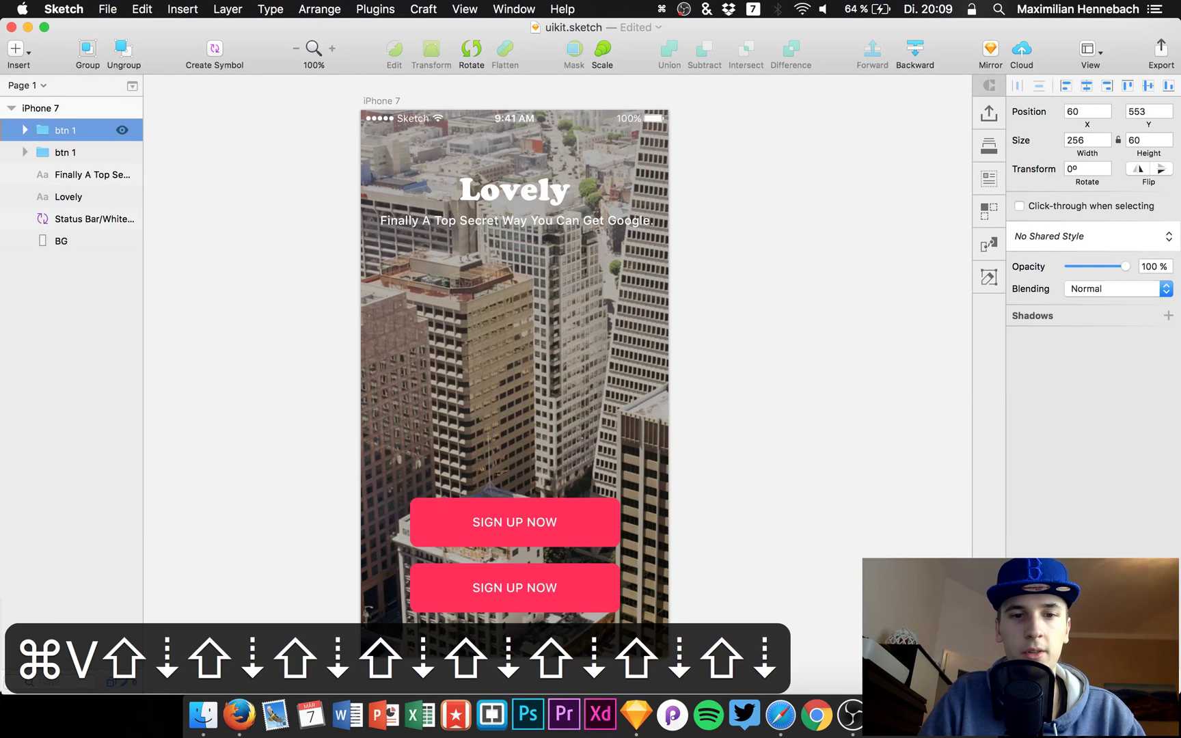
scroll(209, 264, down, 3)
key(shift+Down)
key(shift+Up)
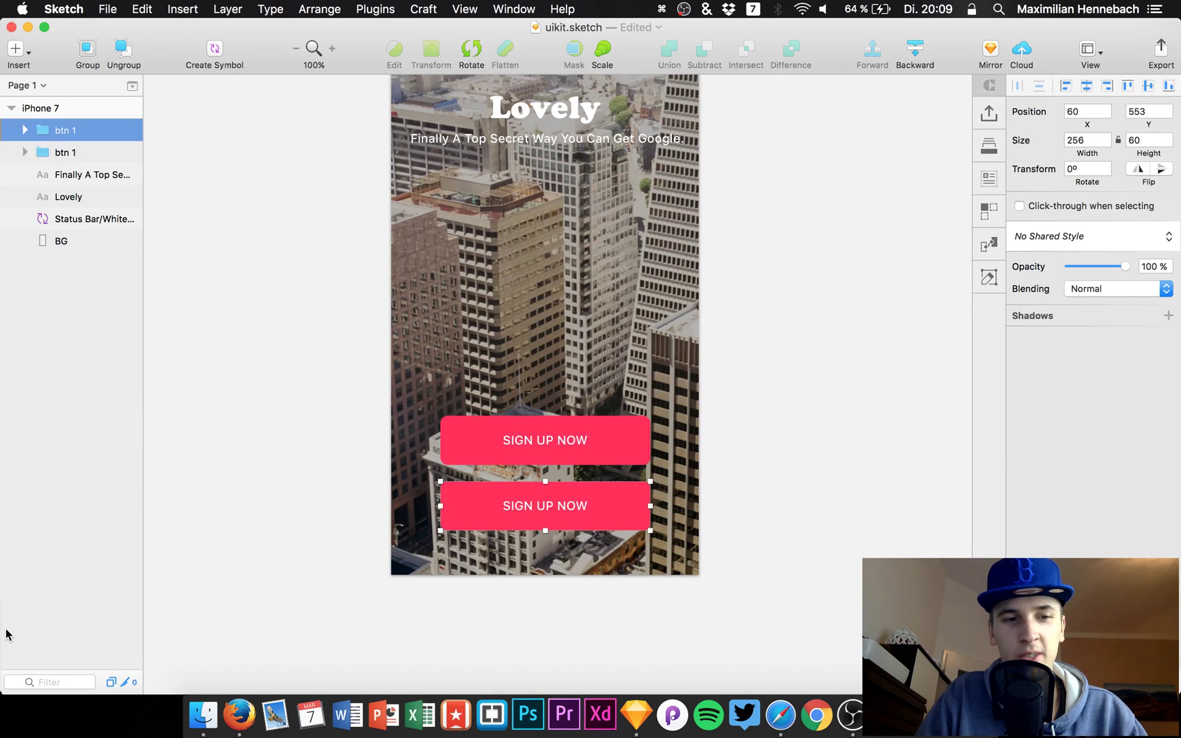
Position the duplicated button group at Y 543, just below the first "SIGN UP NOW" button.
key(shift+Down)
key(shift+Down)
key(shift+Up)
key(shift+Up)
key(shift+Up)
key(shift+Down)
key(shift+Down)
key(shift+Down)
key(shift+Down)
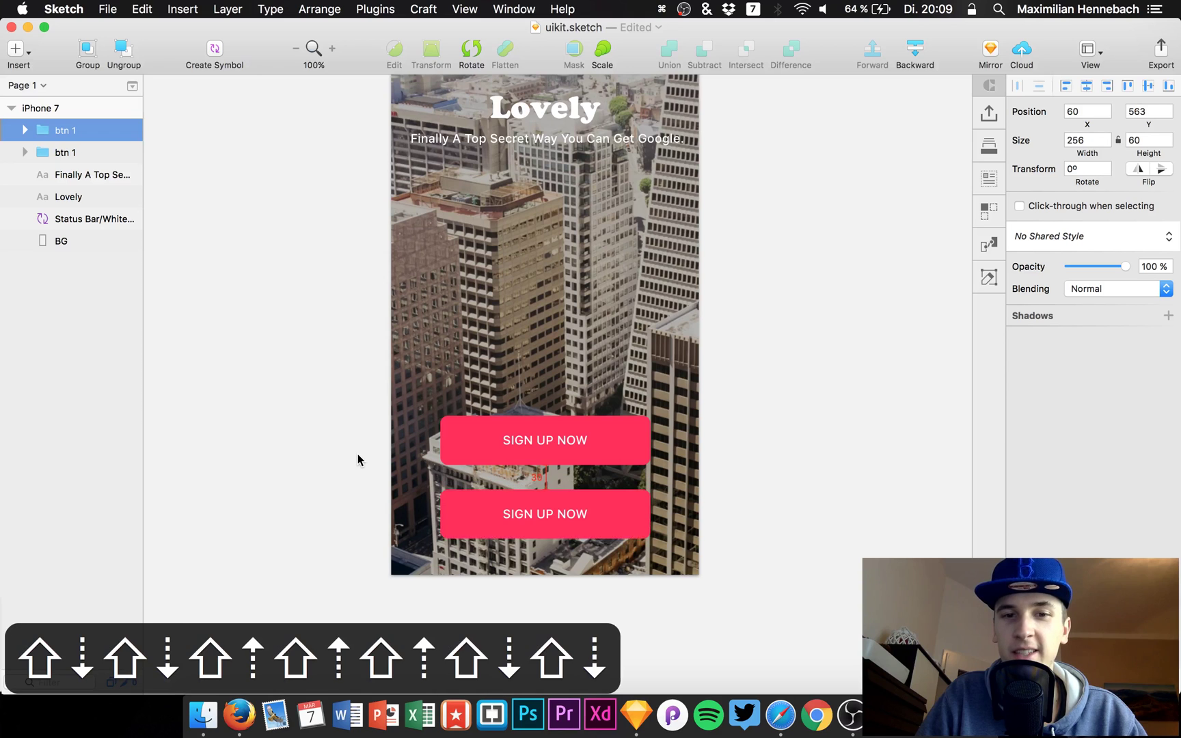
key(shift+Up)
key(shift+Up)
key(shift+Up)
key(shift+Up)
key(shift+Up)
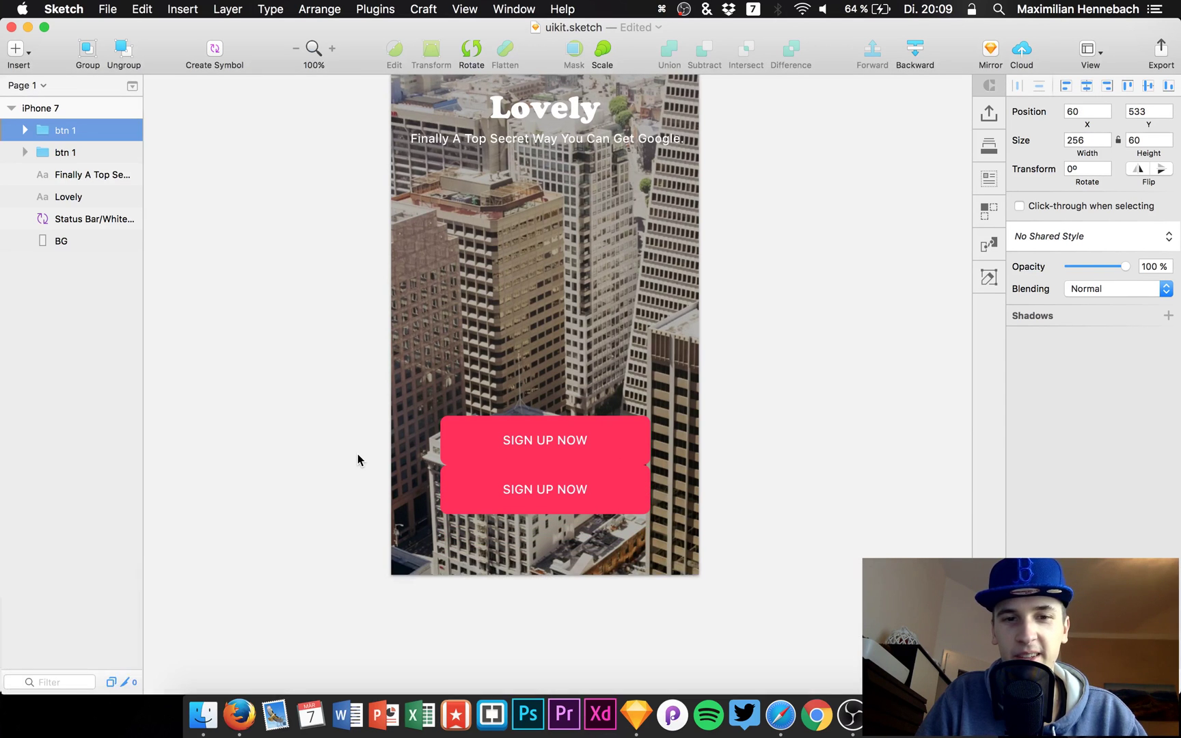
key(shift+Down)
key(shift+Down)
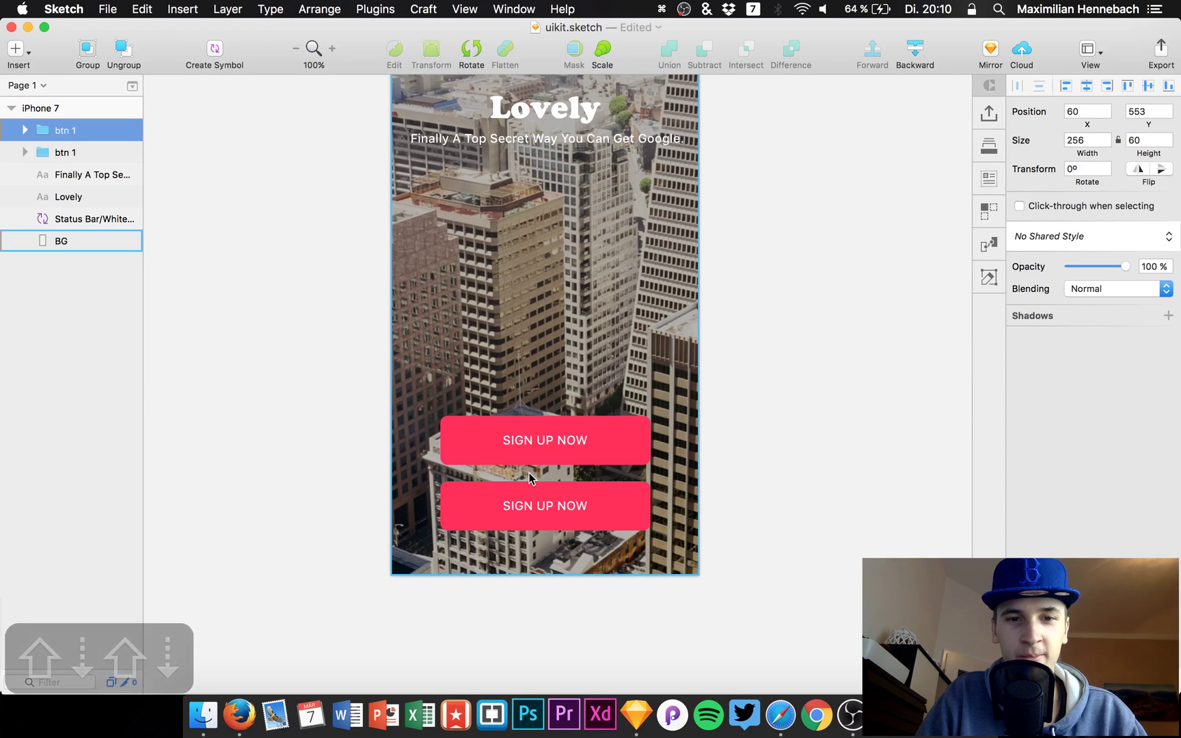
key(shift+Up)
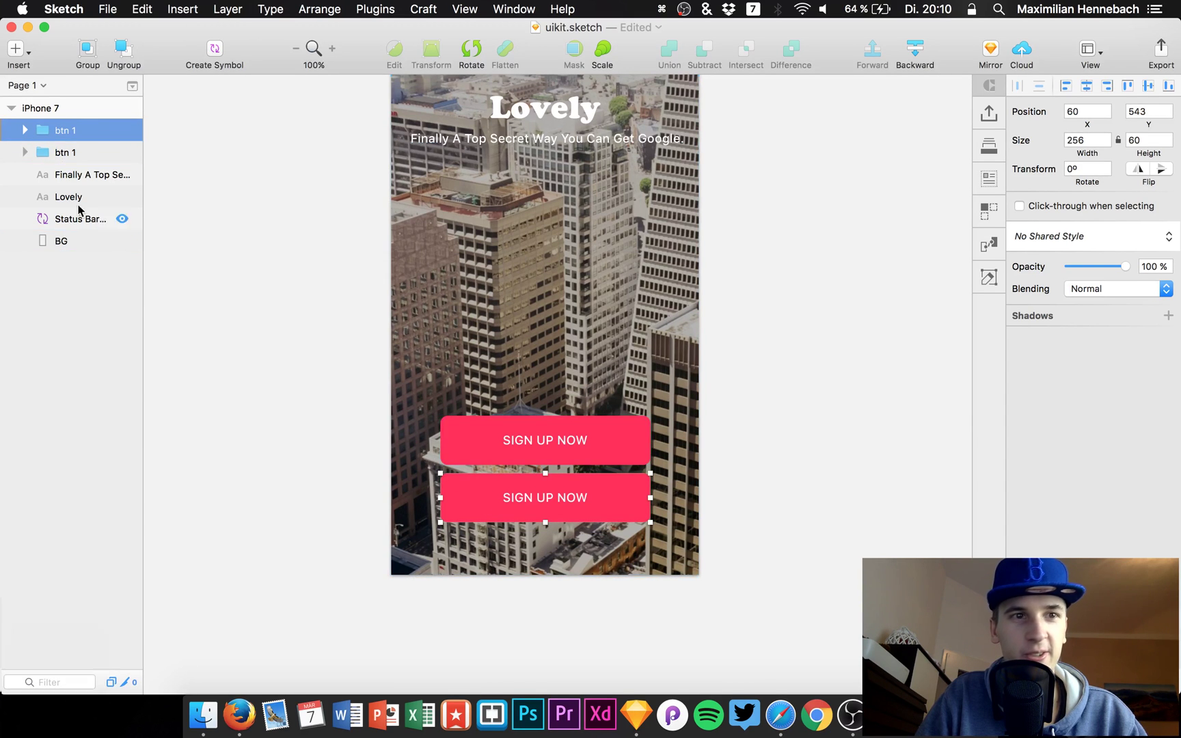
Rename the duplicated button group to "btn 2".
double_click(65, 131)
key(Right)
key(BackSpace)
text(2)
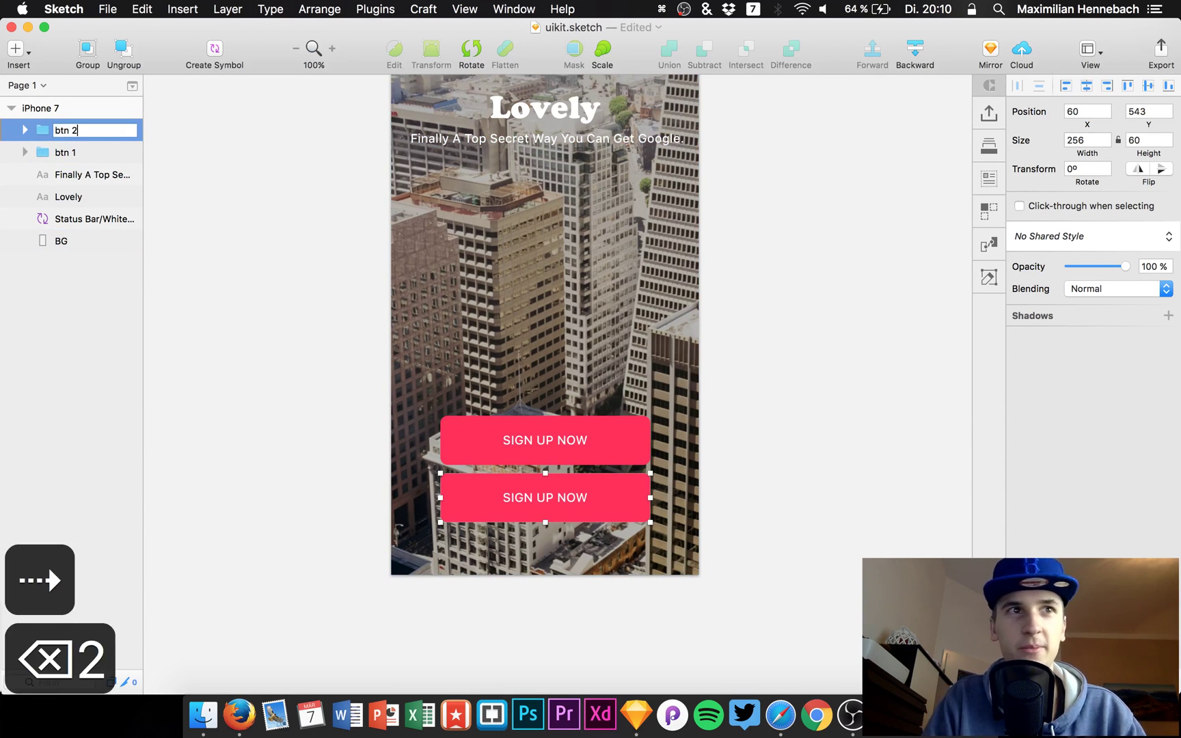
key(Return)
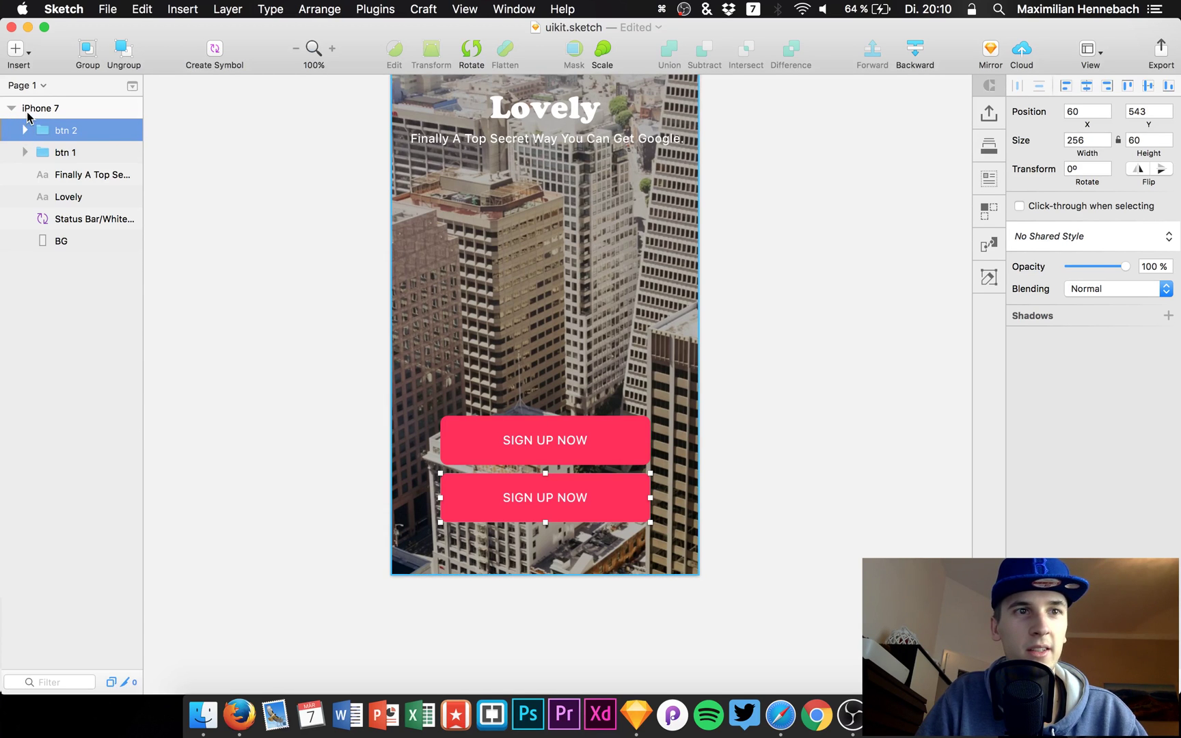
Change the fill of the rectangle in the "btn 2" group to a near-black grey.
click(25, 130)
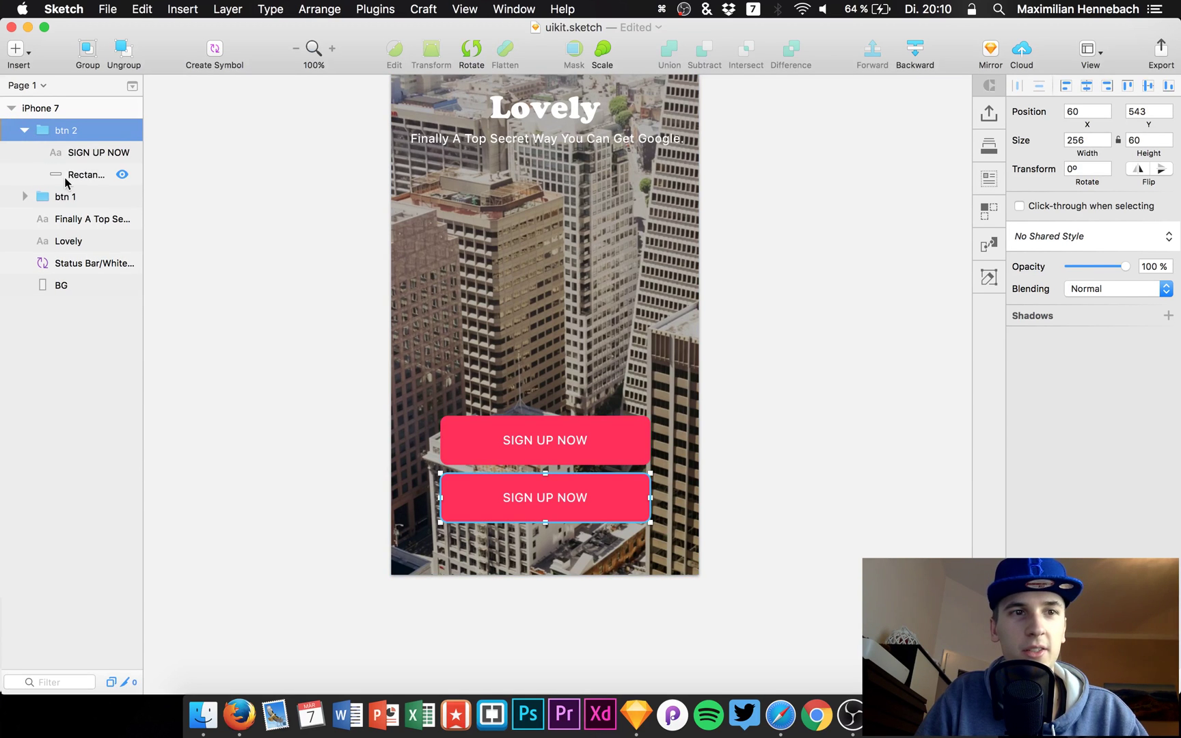
click(67, 179)
click(1041, 374)
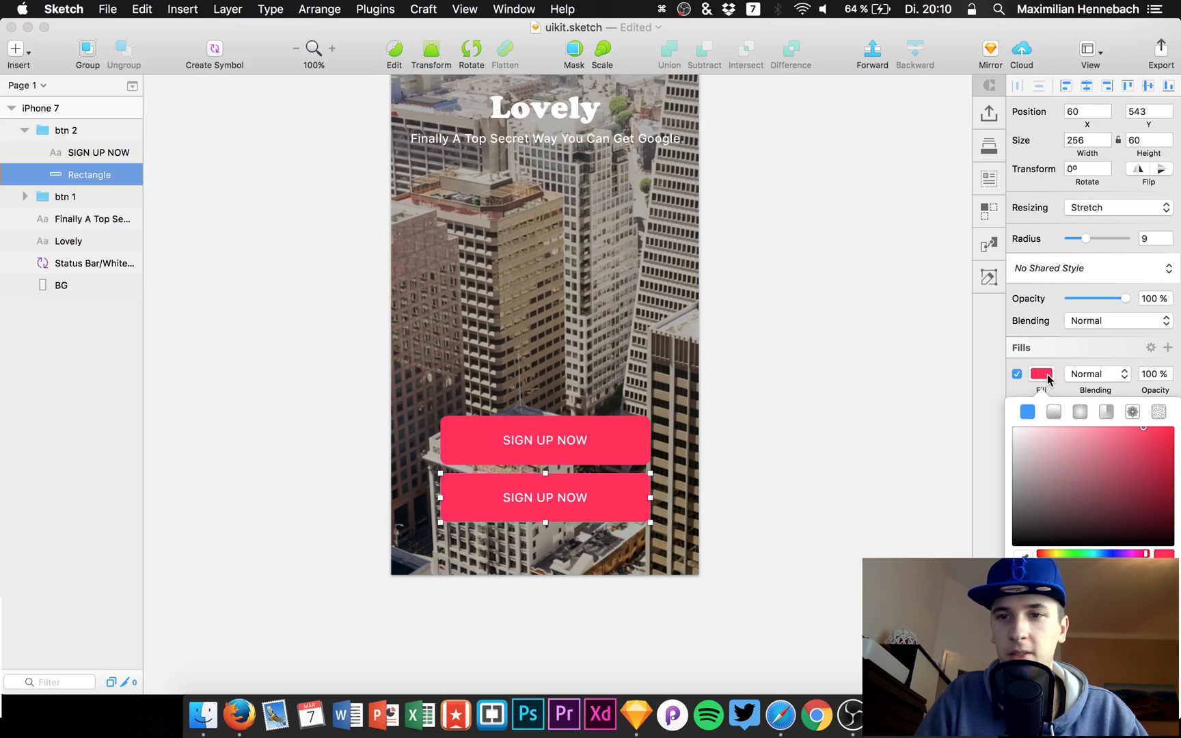
drag(1027, 464, 948, 534)
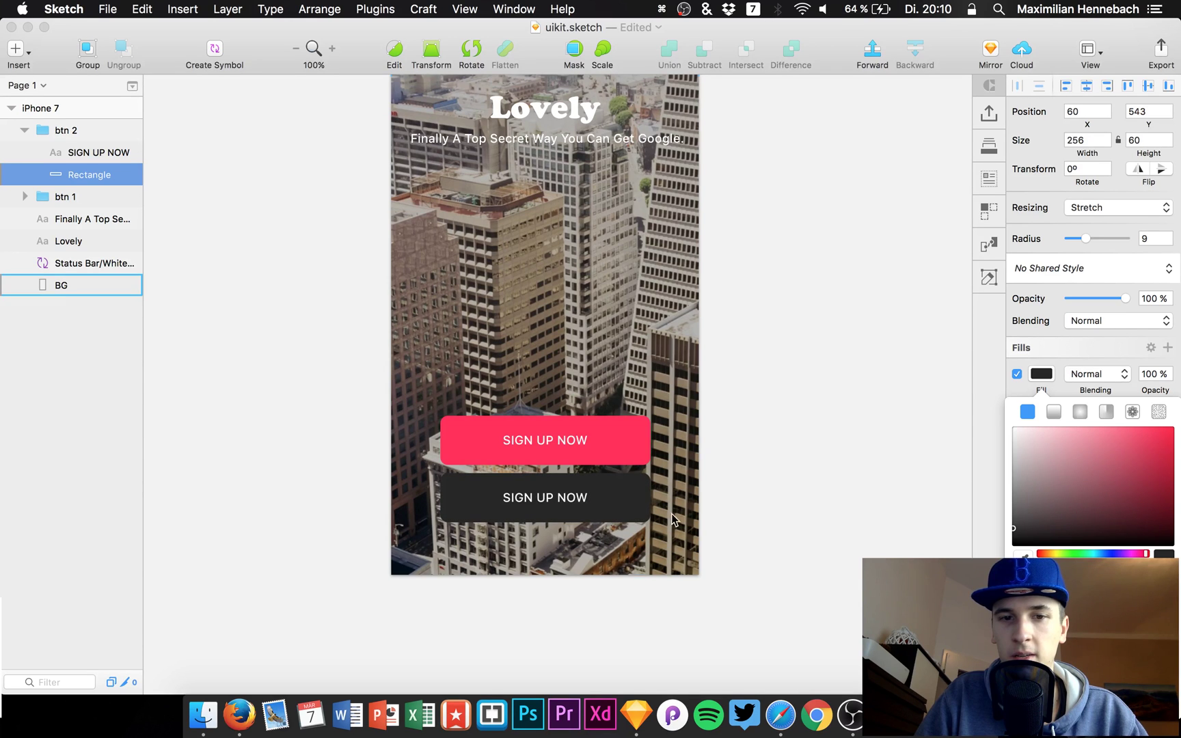
Replace the text on the lower button with "LOGIN".
click(547, 498)
double_click(549, 498)
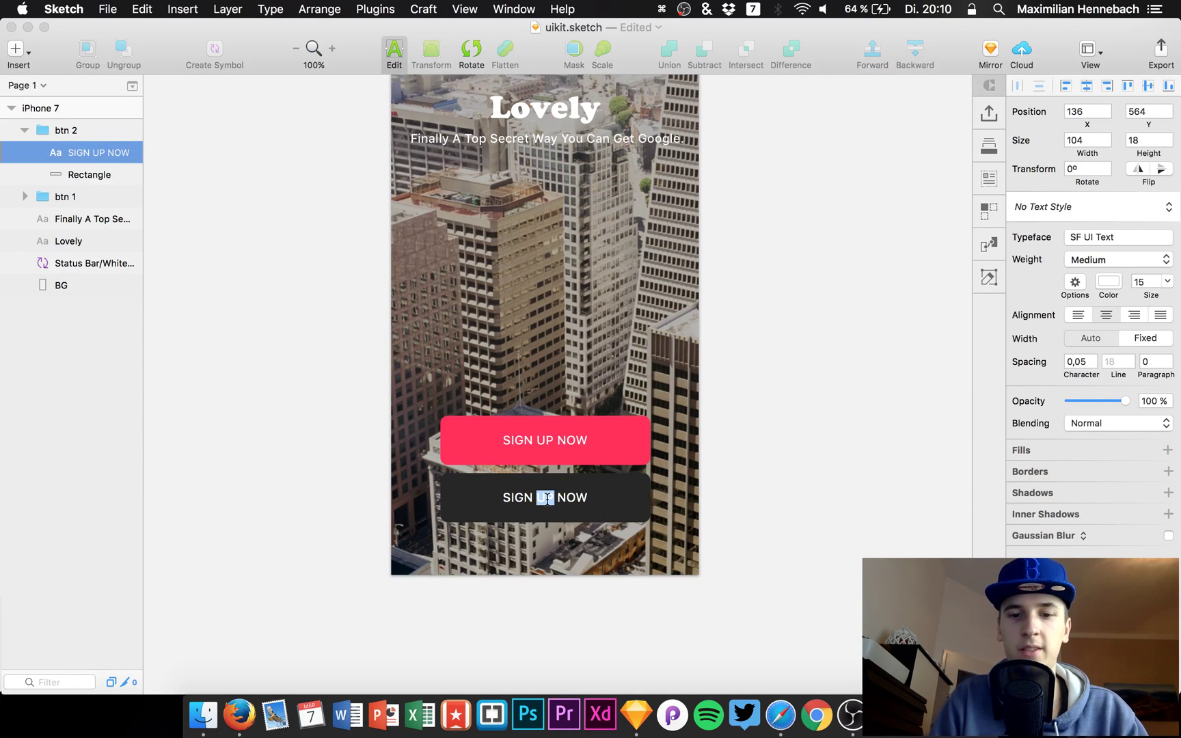
key(super+a)
text(LOGIN)
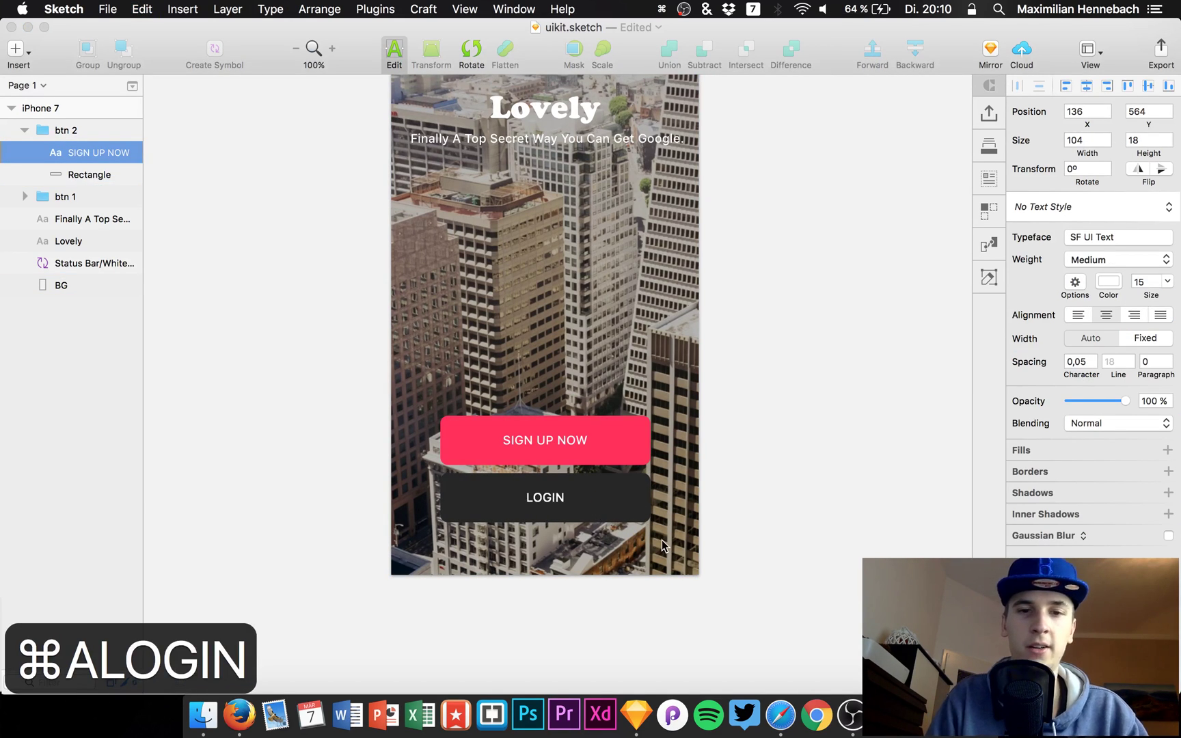
key(Escape)
Set the fill of the LOGIN button's rectangle to a medium grey.
click(625, 504)
click(1043, 376)
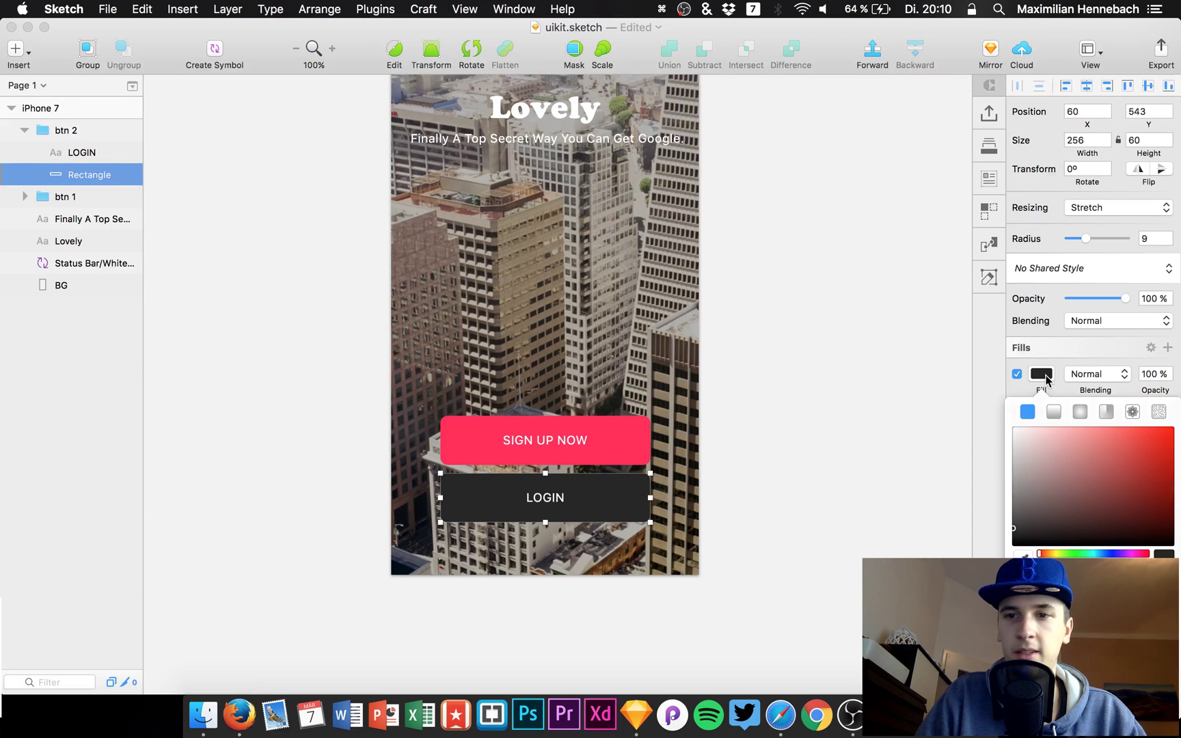
mouse_move(1019, 479)
mouse_down()
mouse_move(960, 477)
mouse_move(955, 507)
mouse_up()
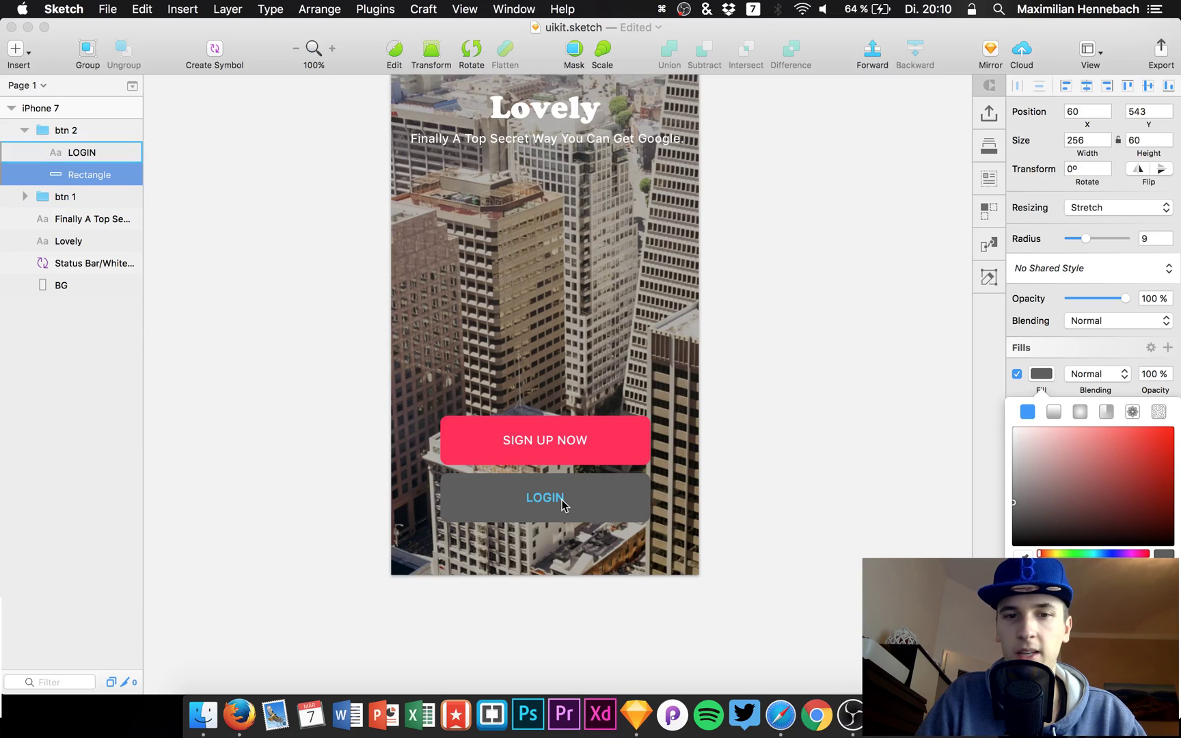
click(585, 493)
click(1041, 380)
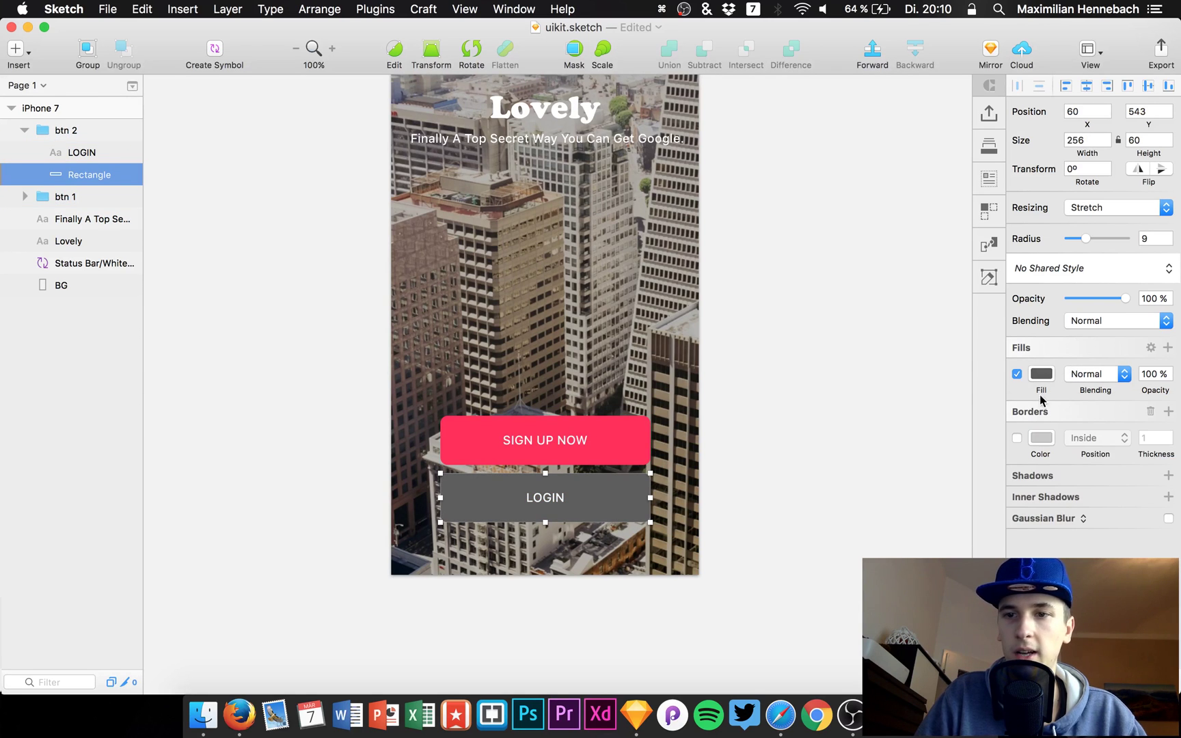
Add a shadow to the LOGIN button's rectangle with X 0, Y 0 and blur 6.
click(1028, 476)
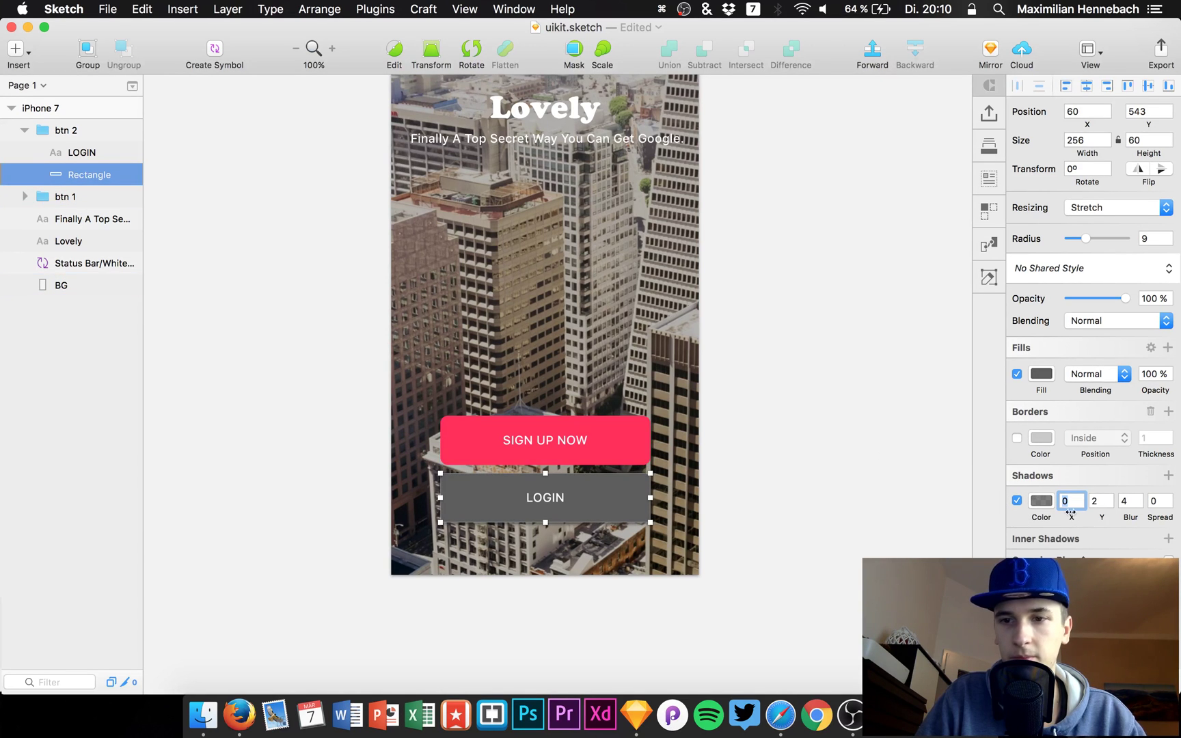
key(Tab)
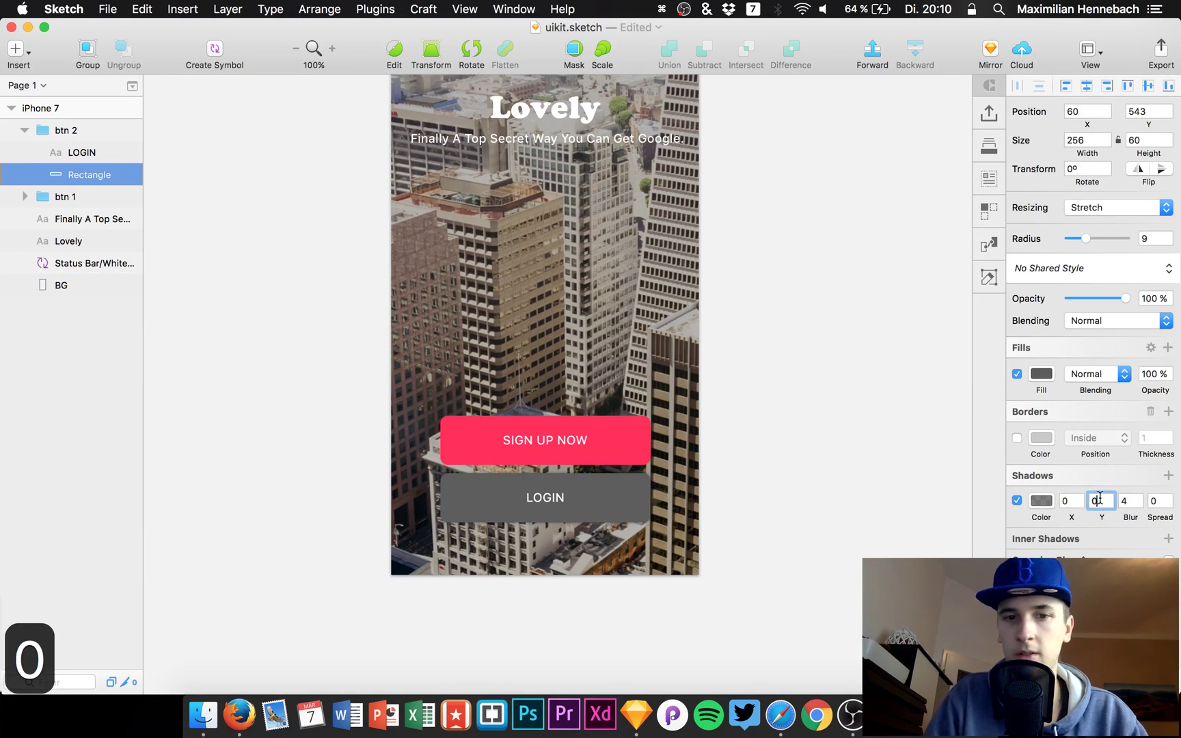
text(0)
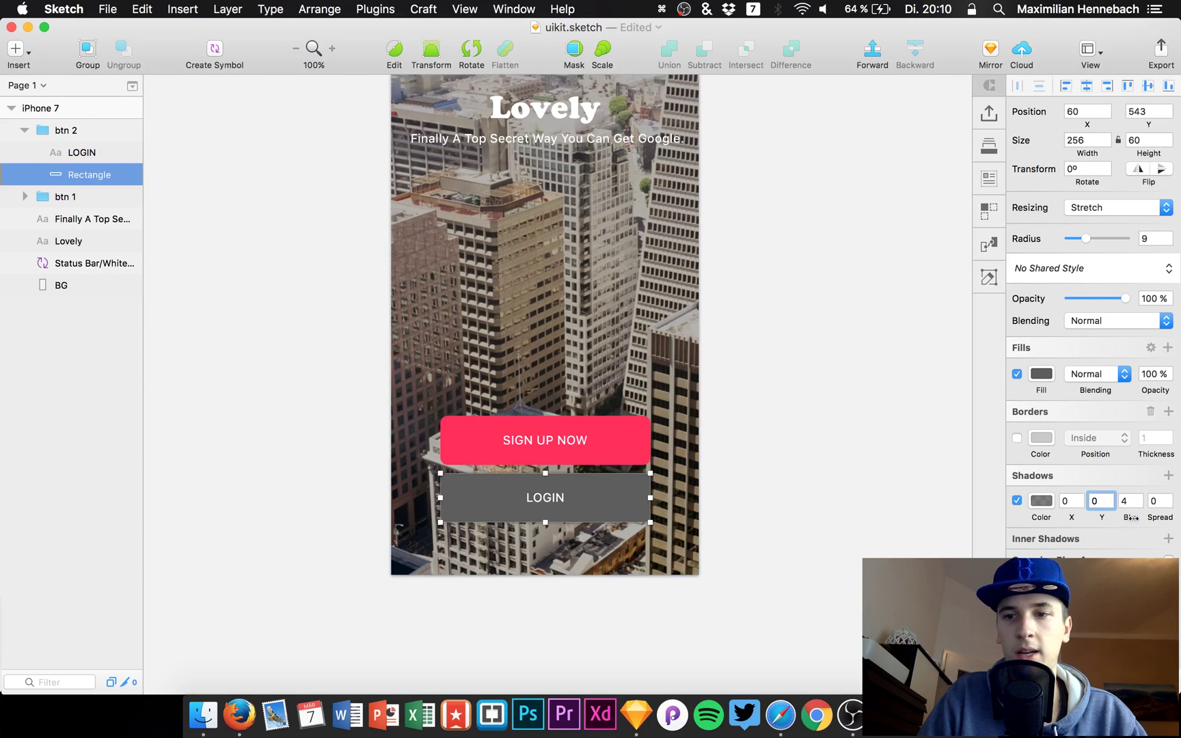
drag(1132, 517, 1136, 517)
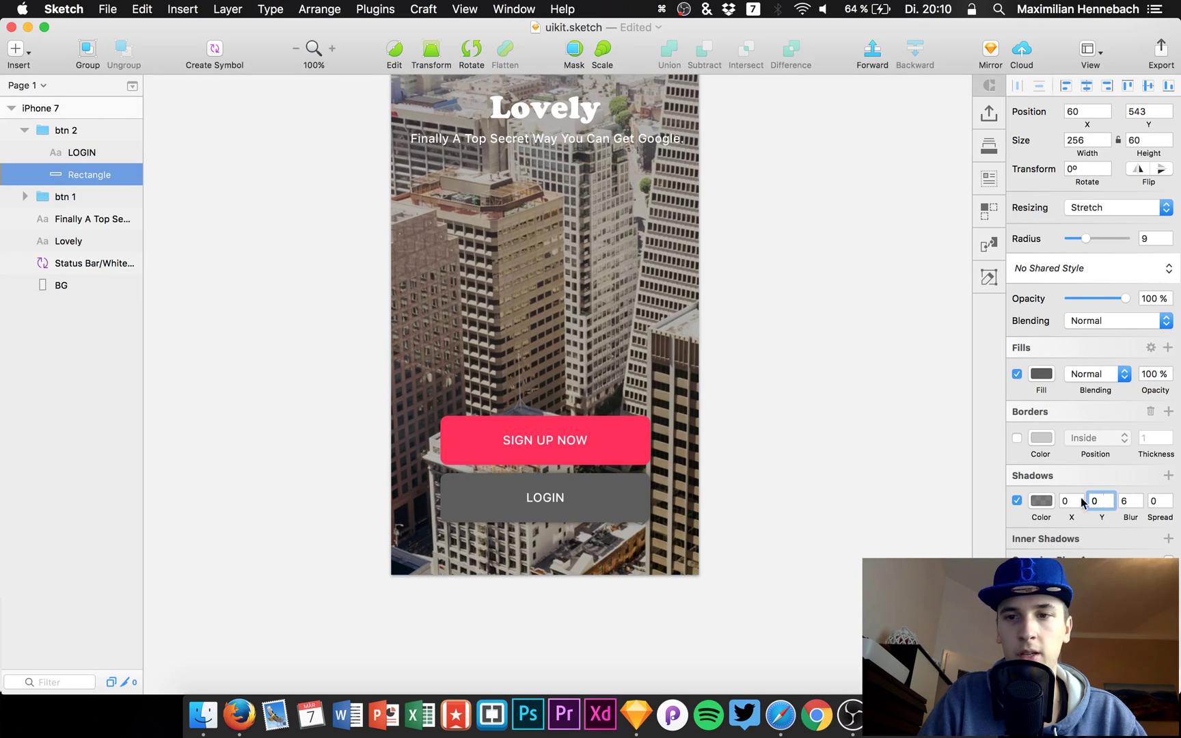
click(1038, 478)
click(1017, 501)
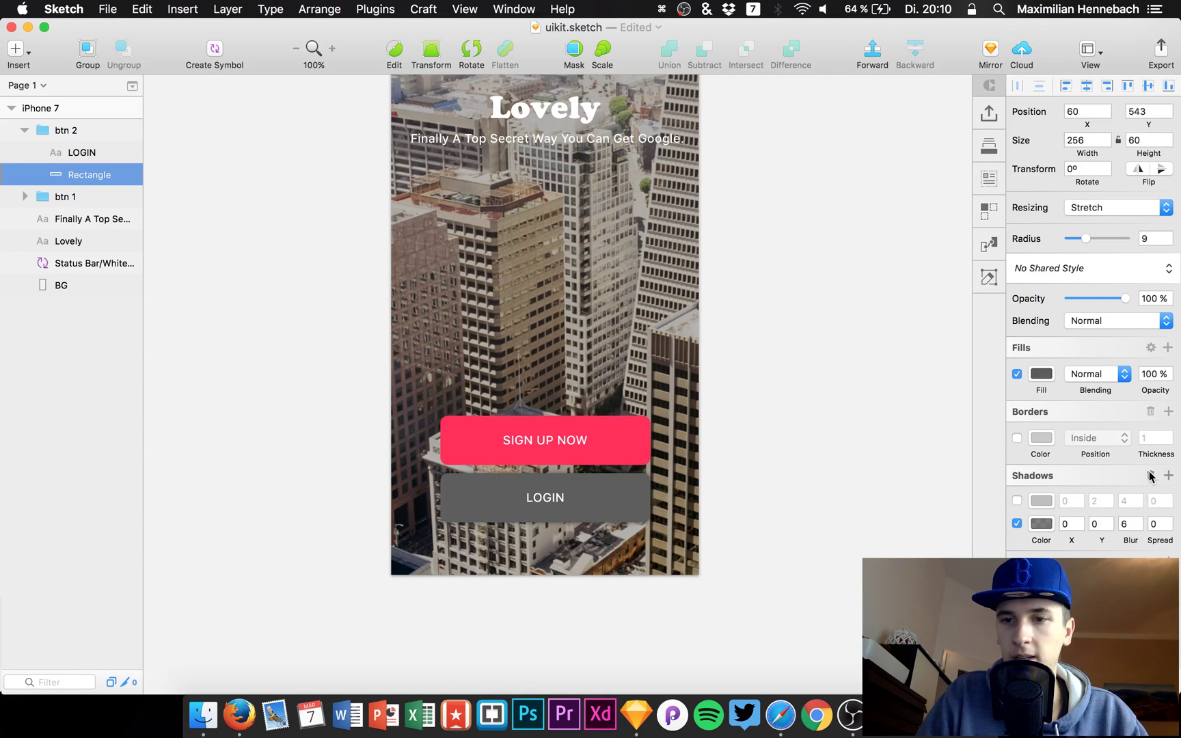
right_click(1057, 504)
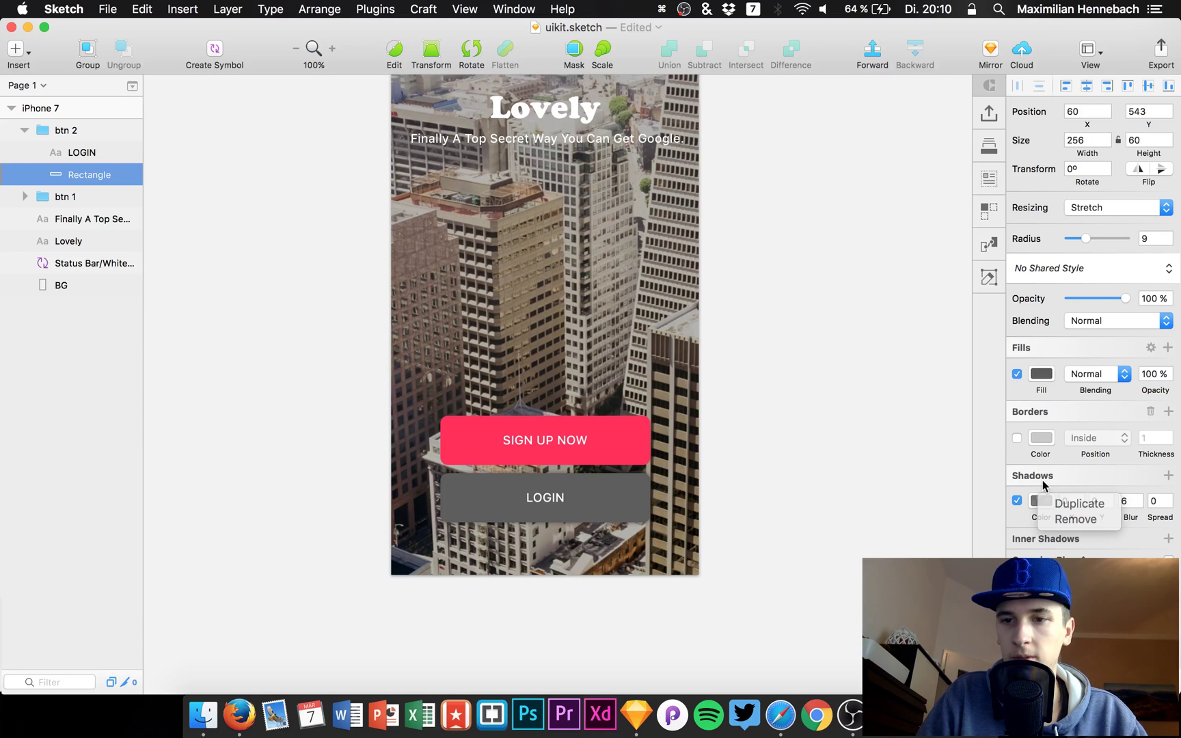
click(1085, 518)
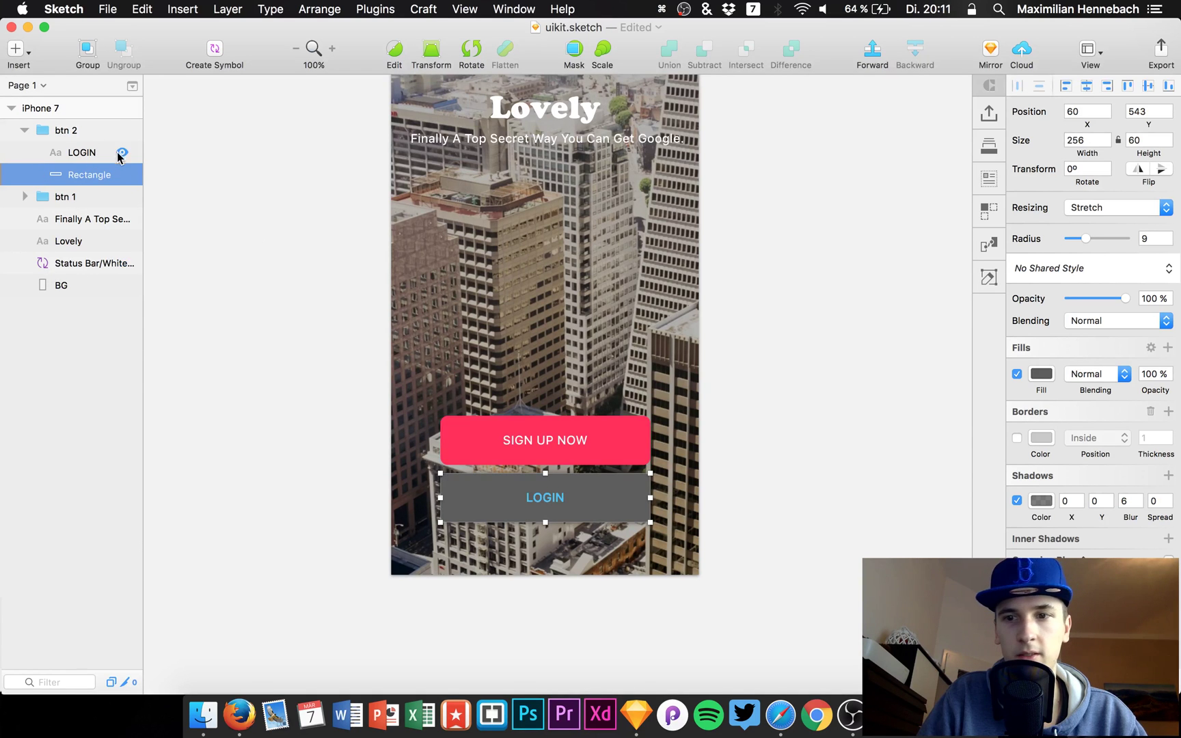
click(1045, 501)
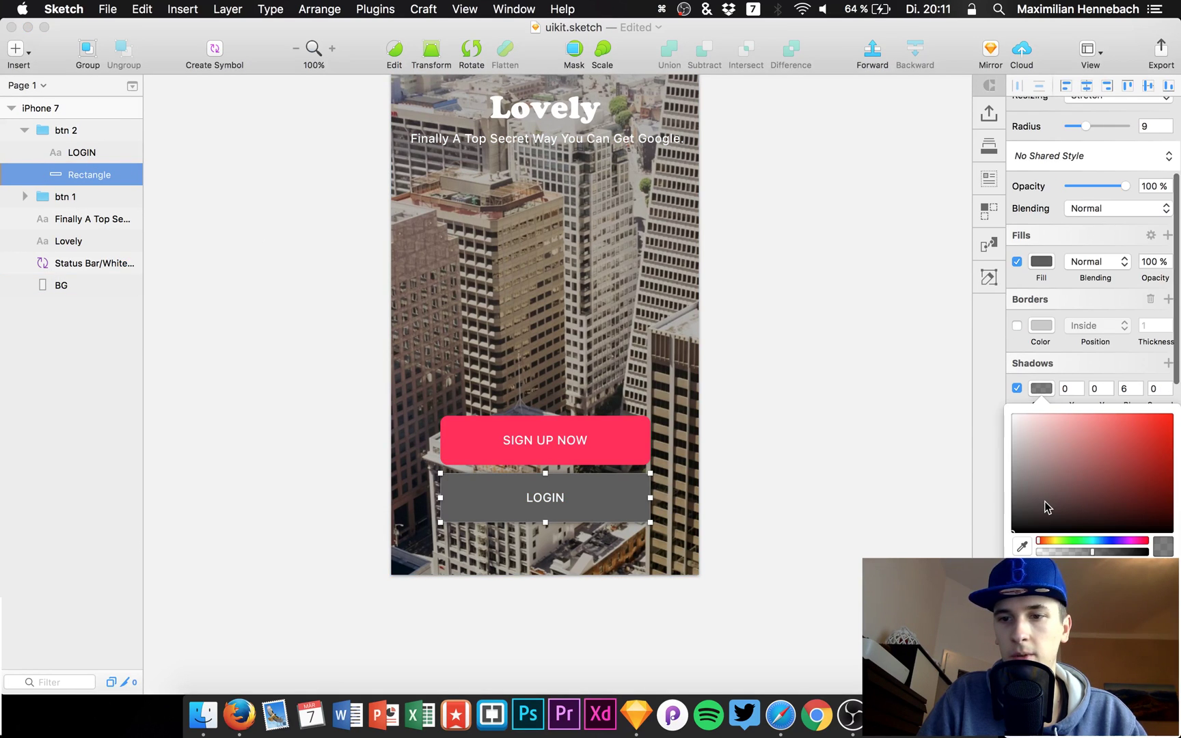
click(1039, 389)
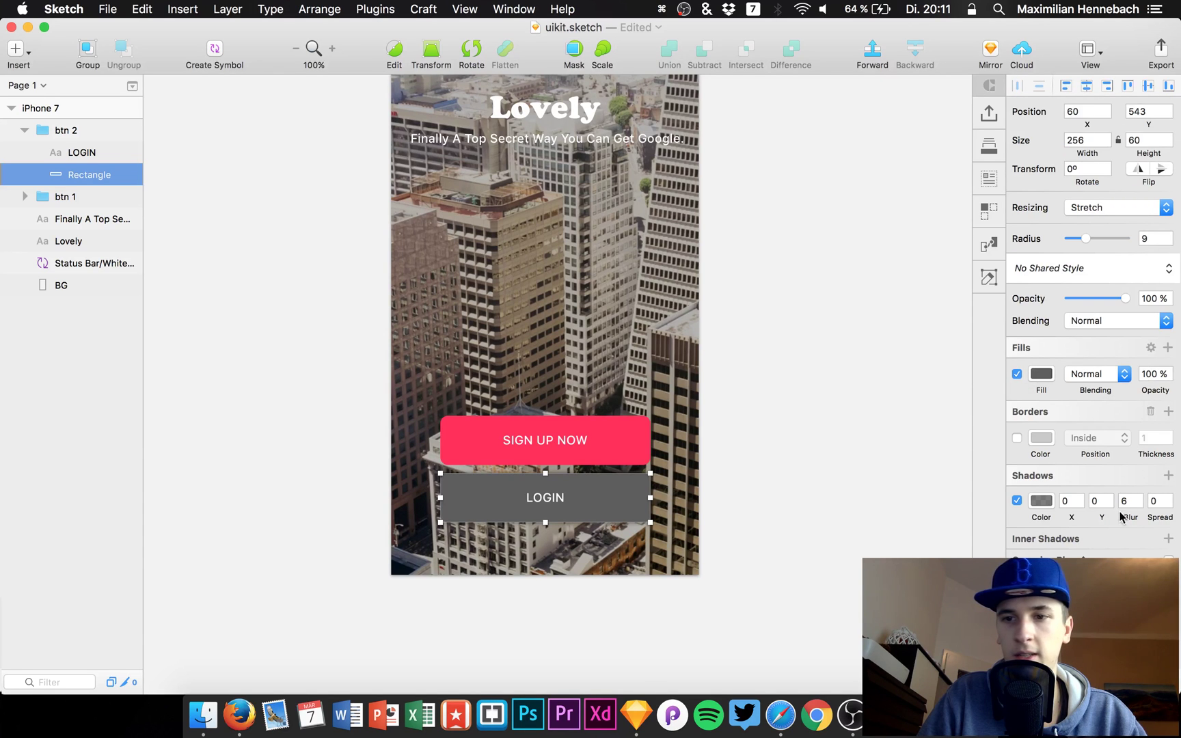
Add a shadow to the "SIGN UP NOW" button's rectangle with X 0, Y 0 and blur 6.
click(23, 196)
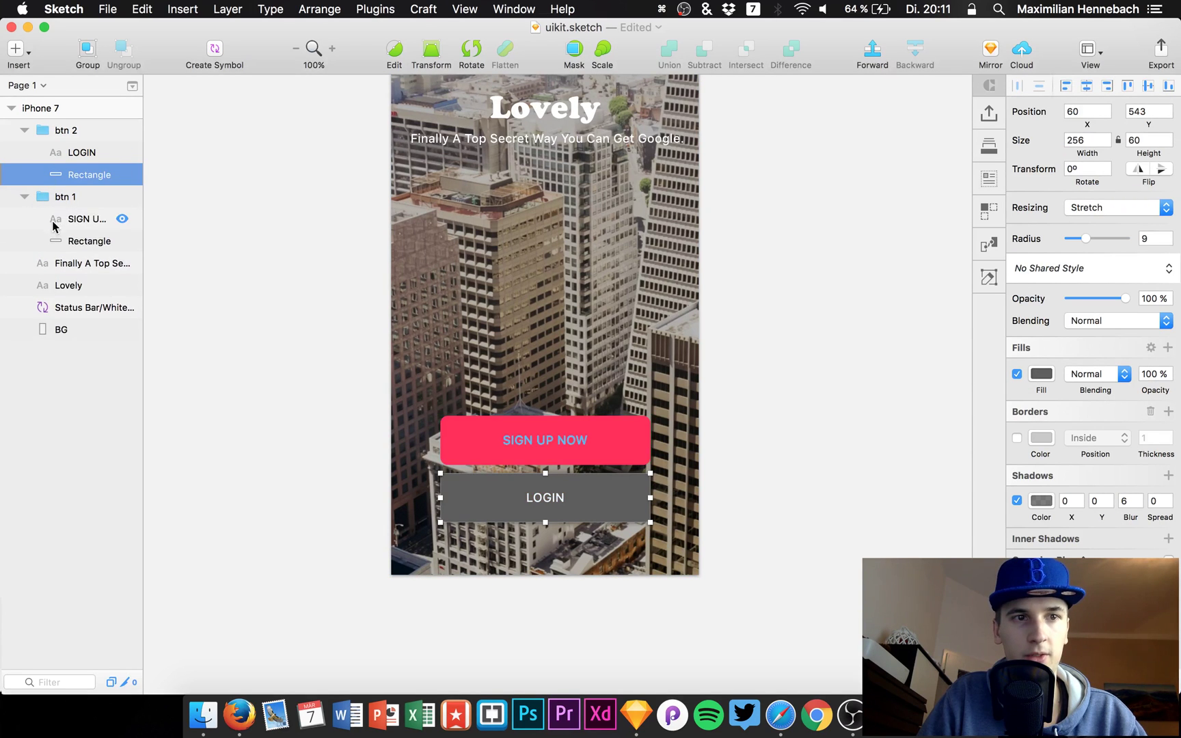
click(75, 241)
click(1023, 478)
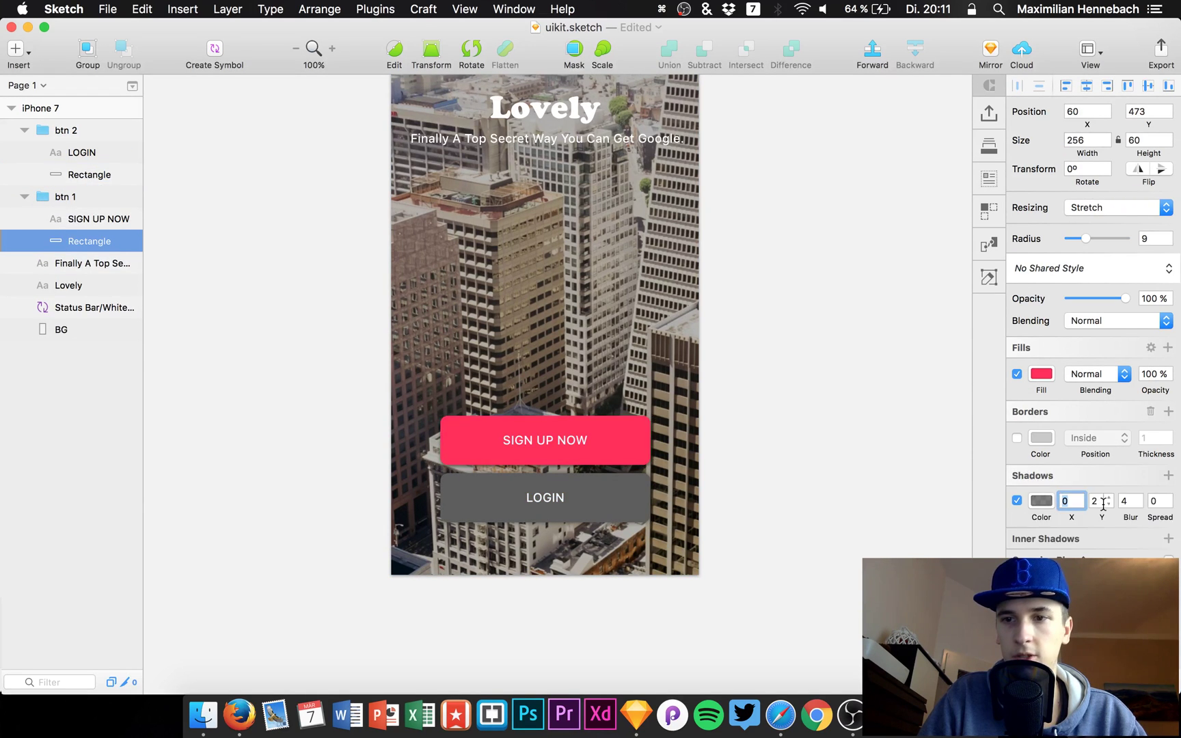
click(1126, 501)
text(6)
click(1097, 501)
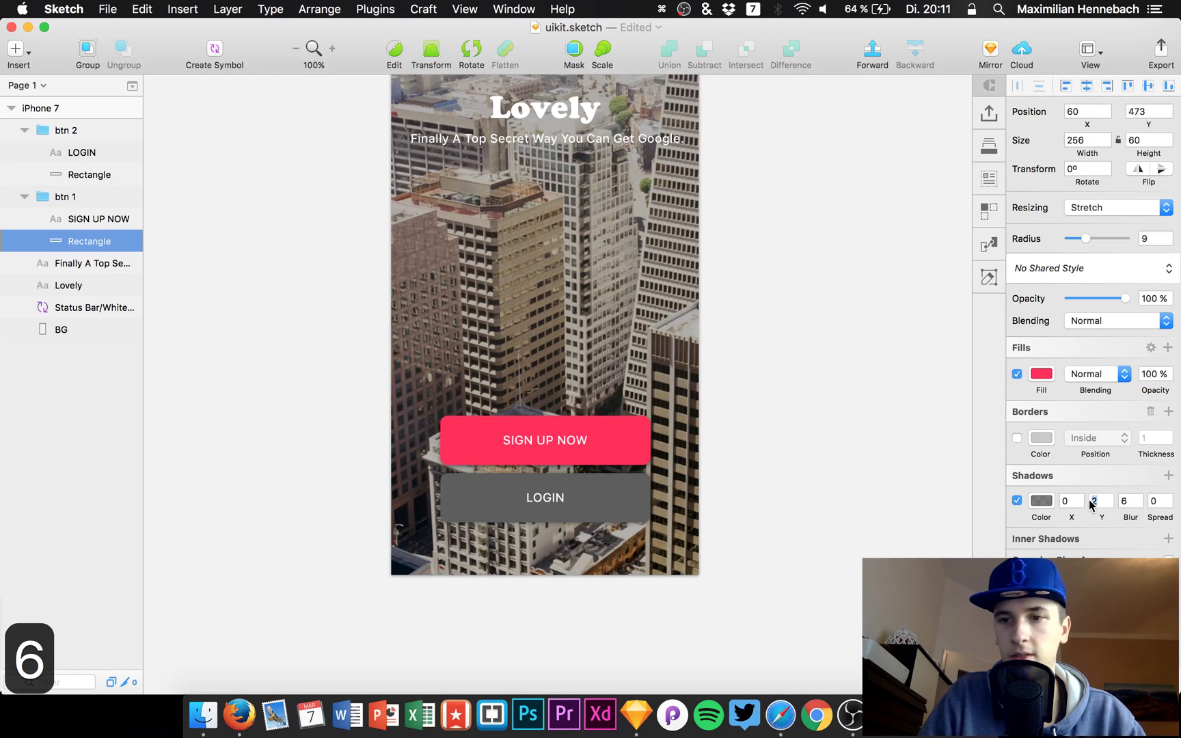
text(0)
key(Return)
click(1040, 501)
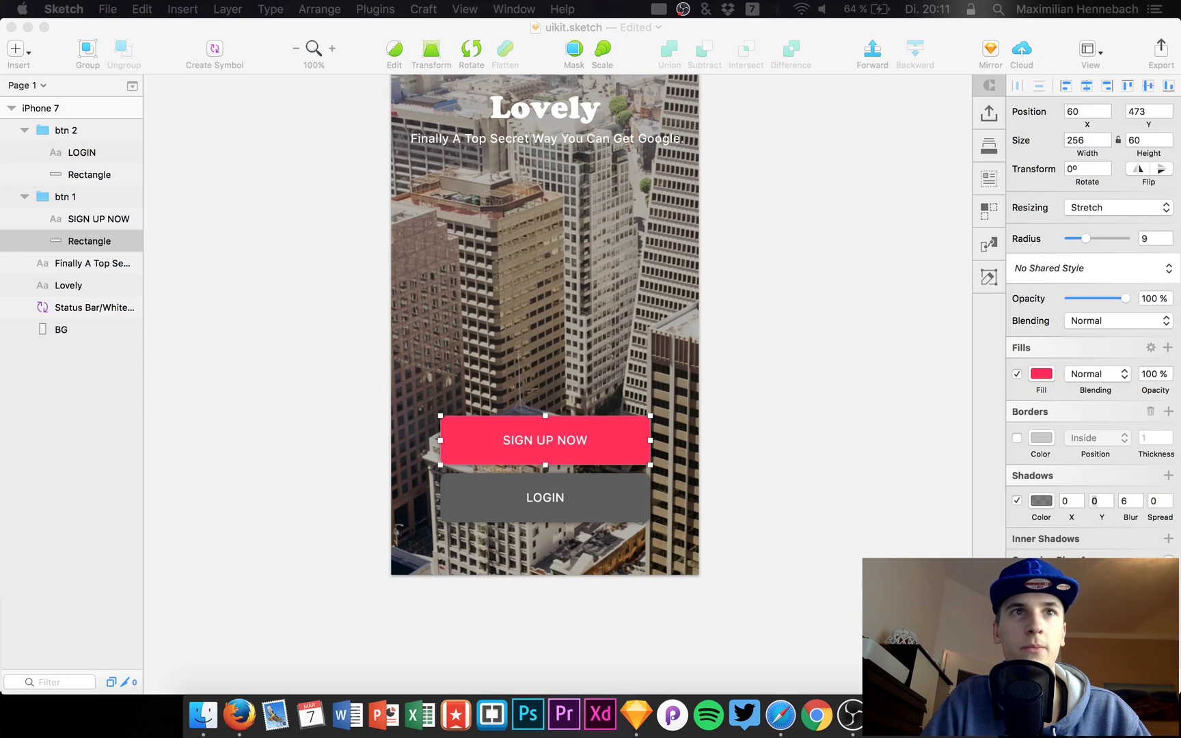
click(320, 334)
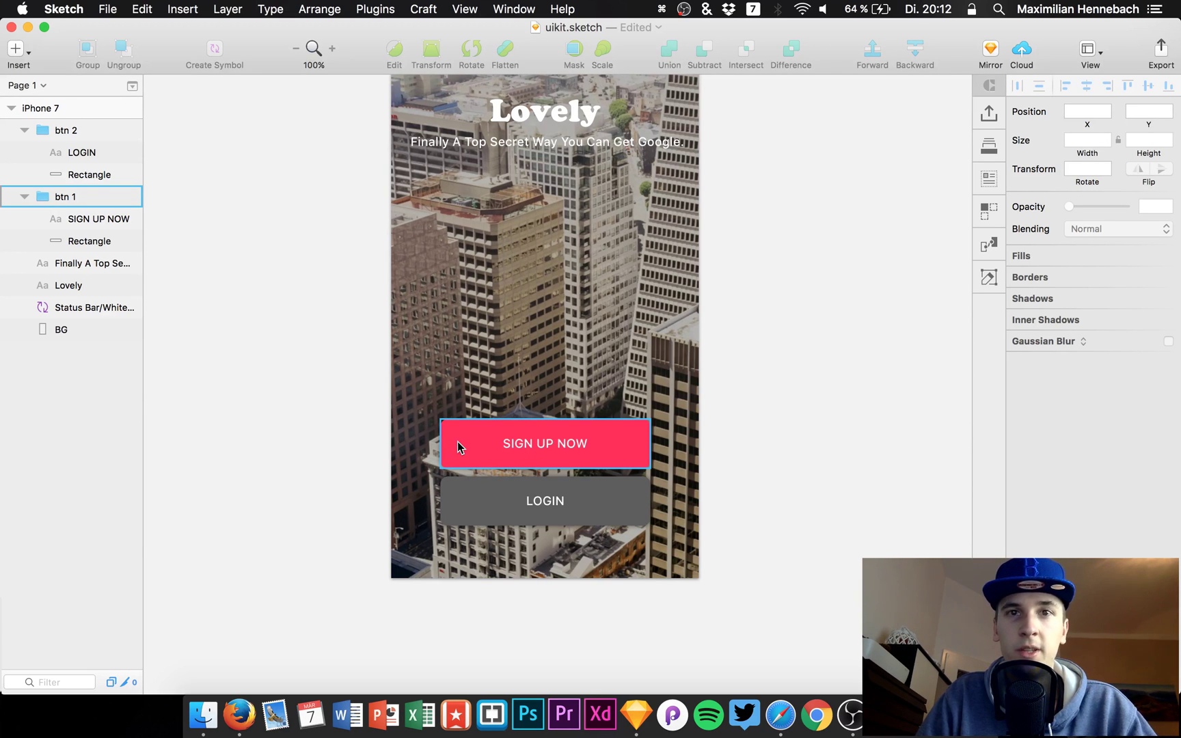
click(364, 324)
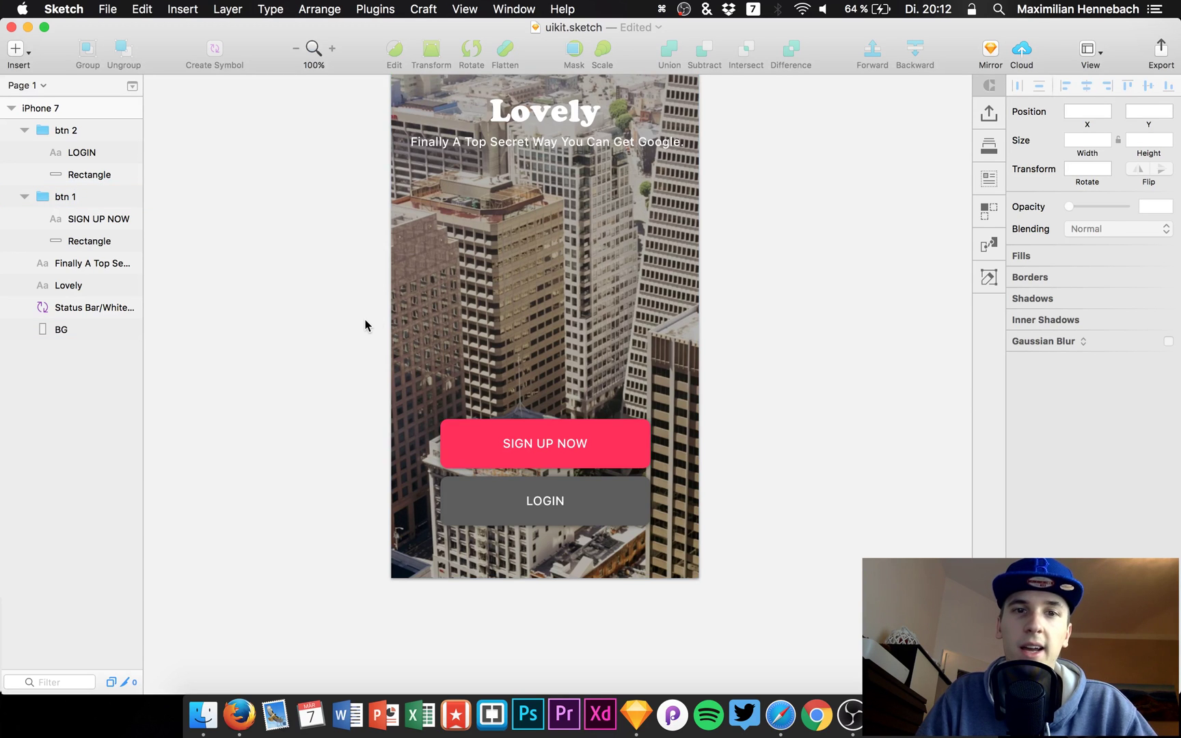
scroll(365, 324, up, 3)
scroll(365, 324, left, 2)
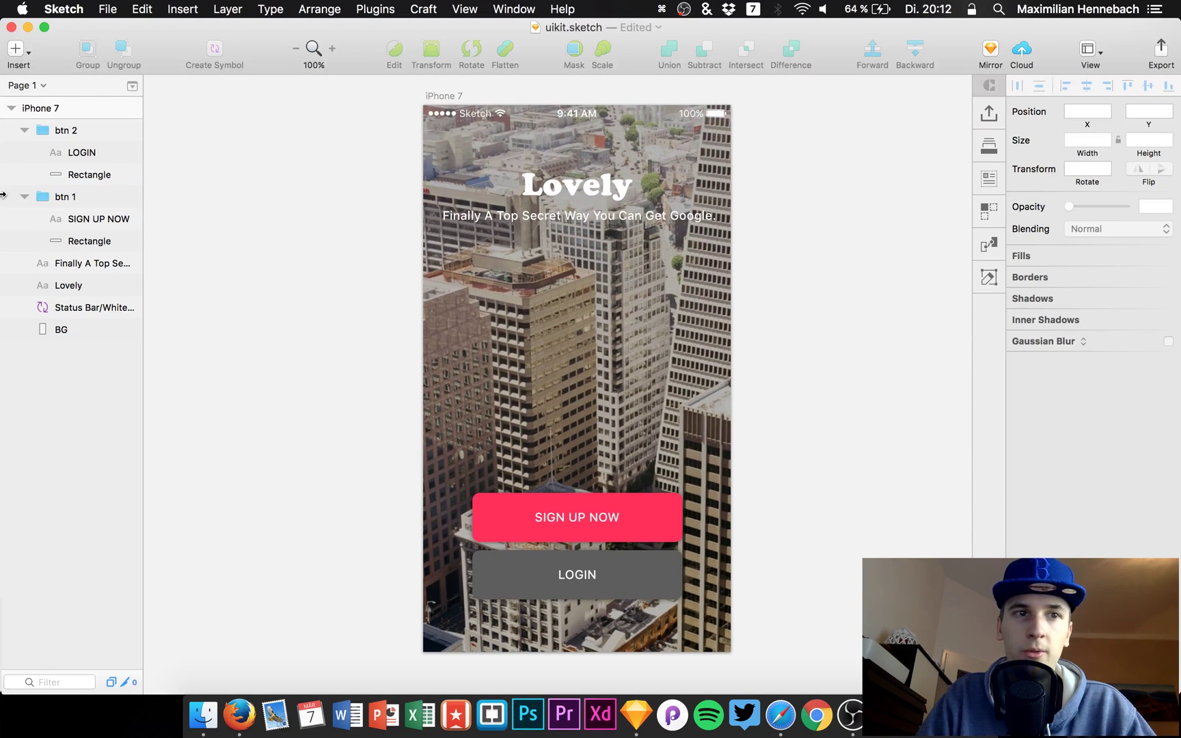
click(60, 108)
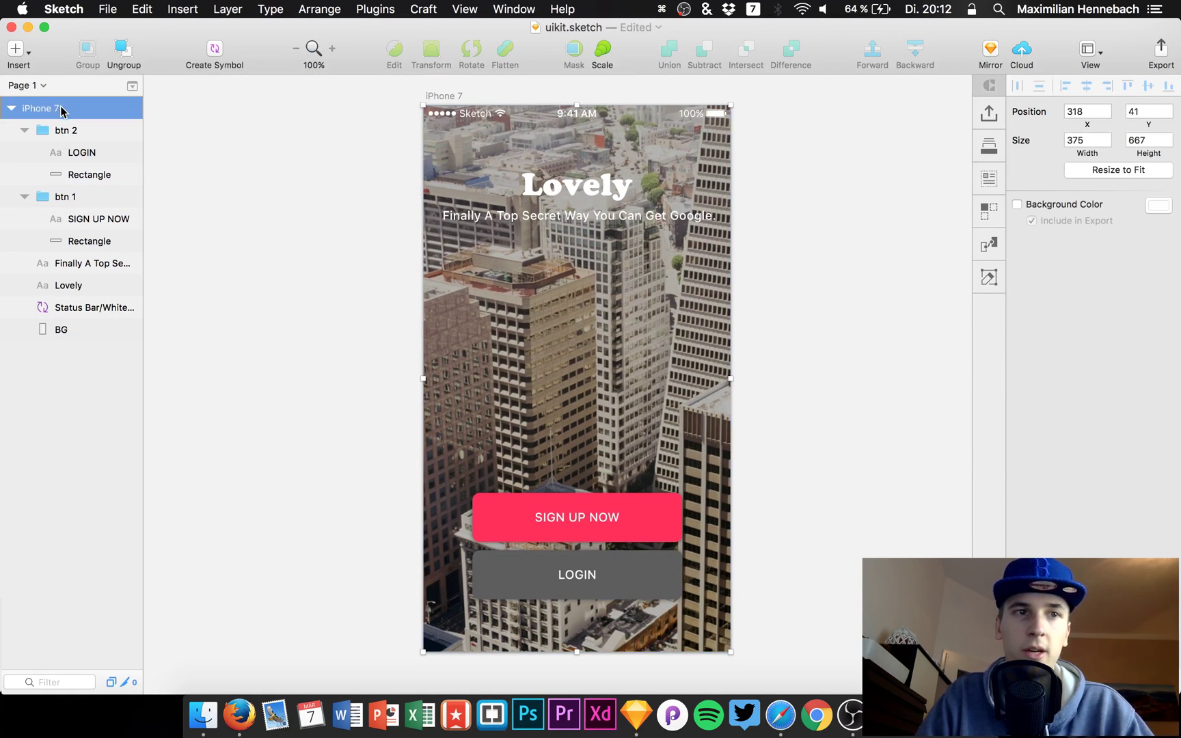
double_click(62, 108)
click(272, 203)
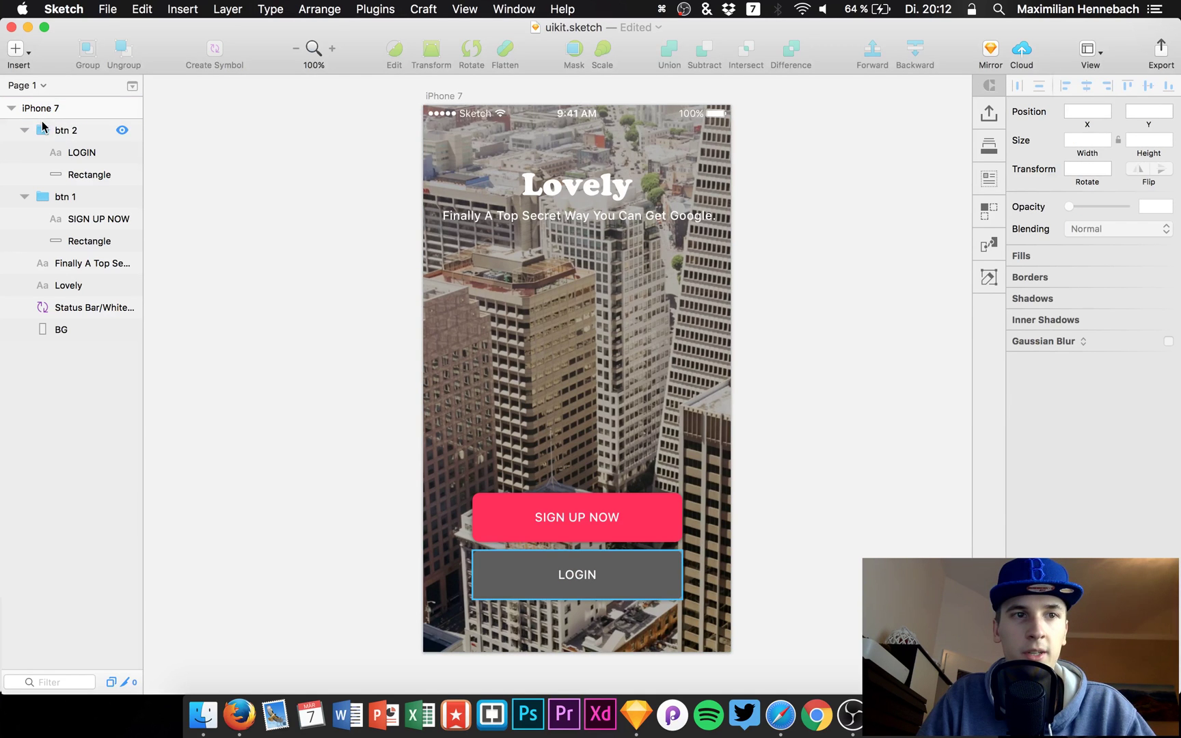
Collapse the "btn 1" and "btn 2" groups in the layer list.
click(28, 200)
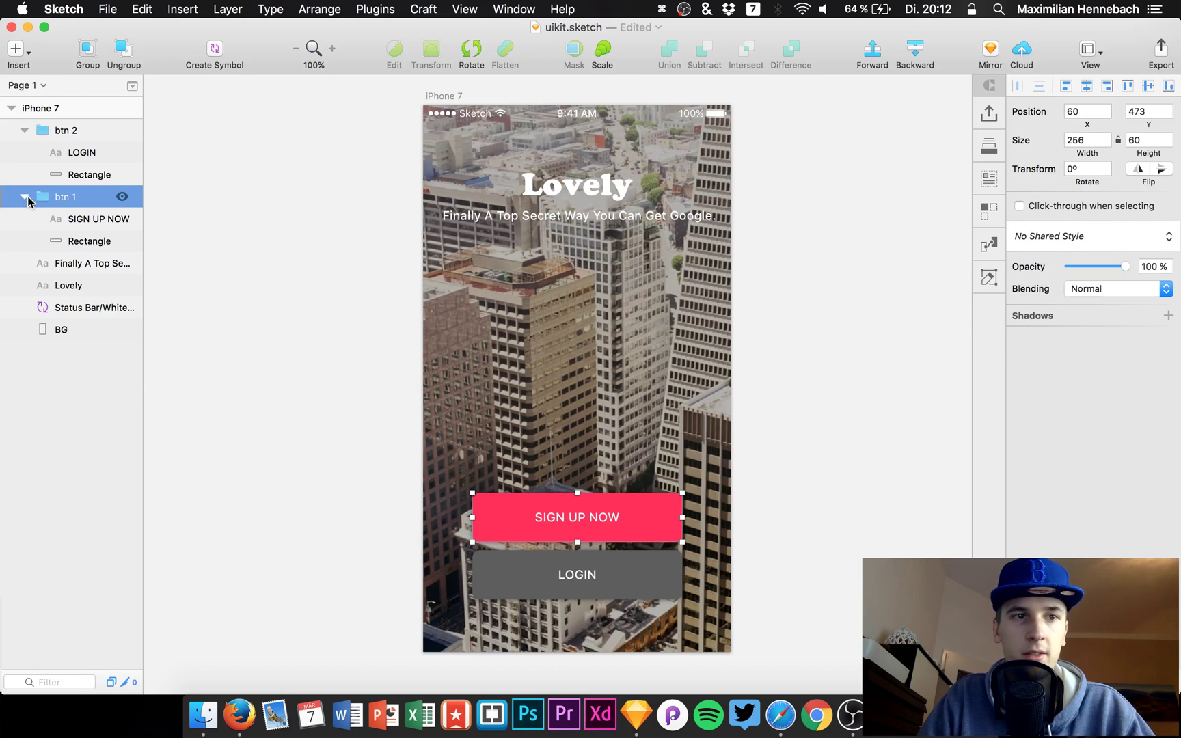
click(25, 196)
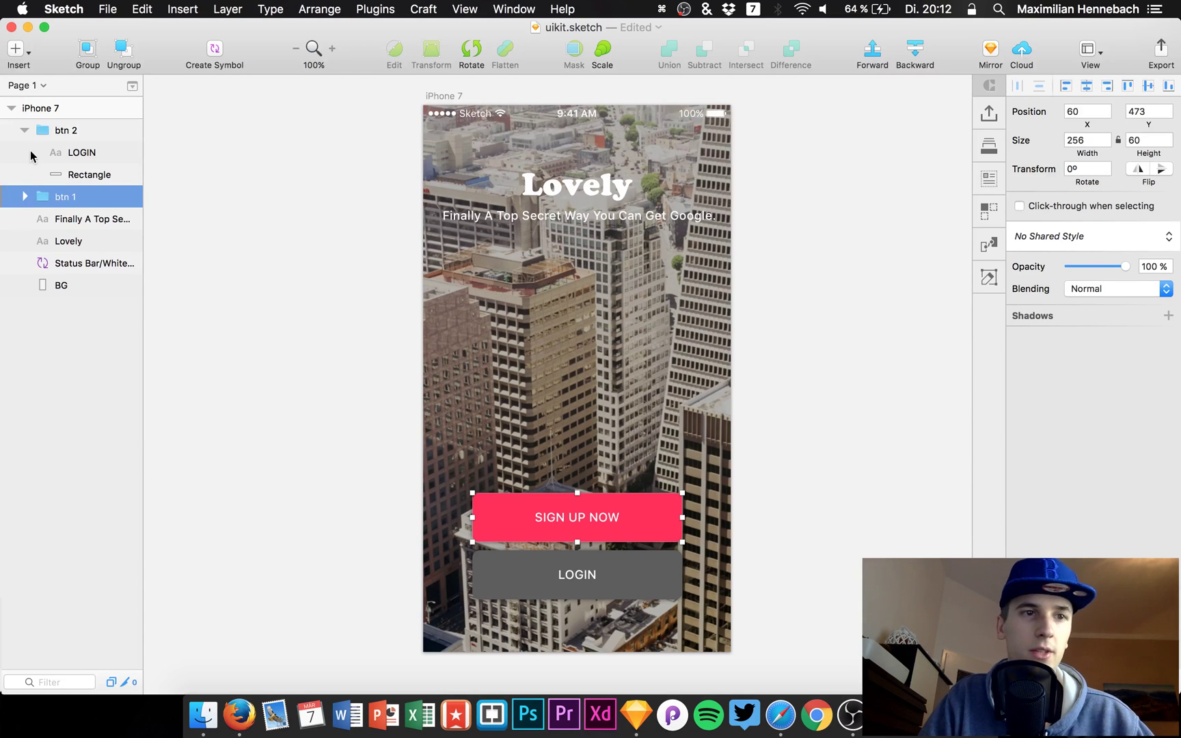
click(26, 130)
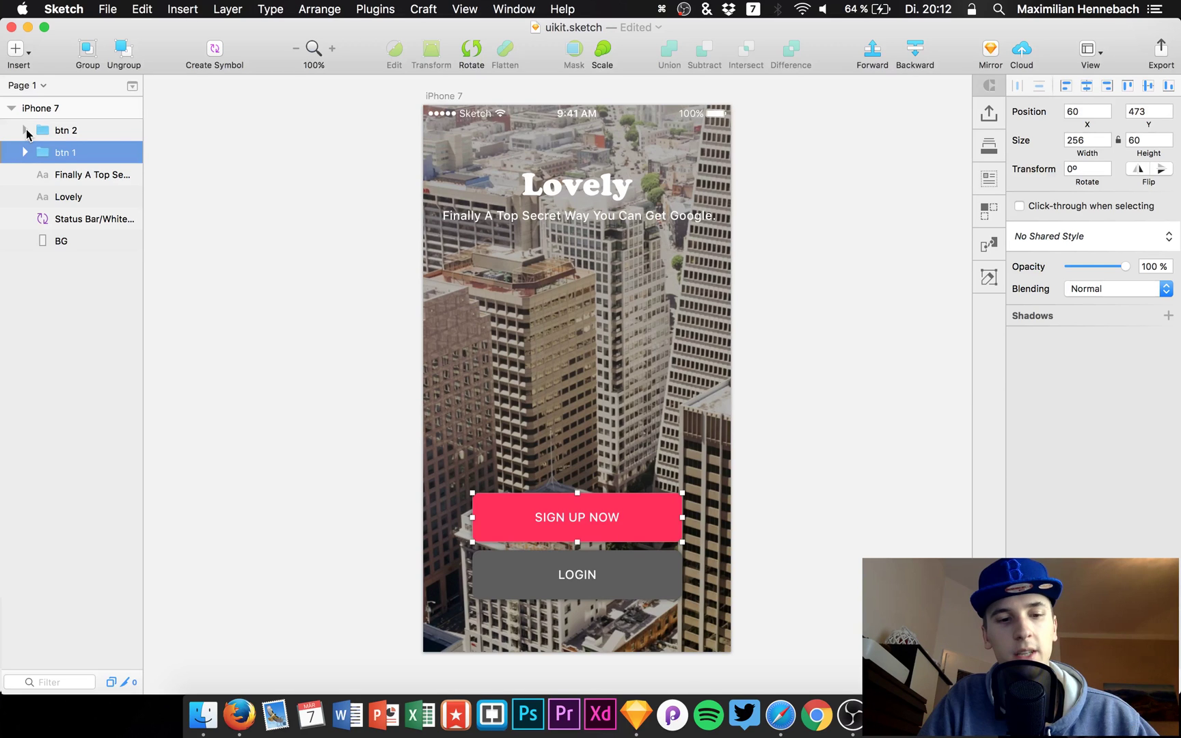
Rename the "iPhone 7" artboard as 1.
click(65, 130)
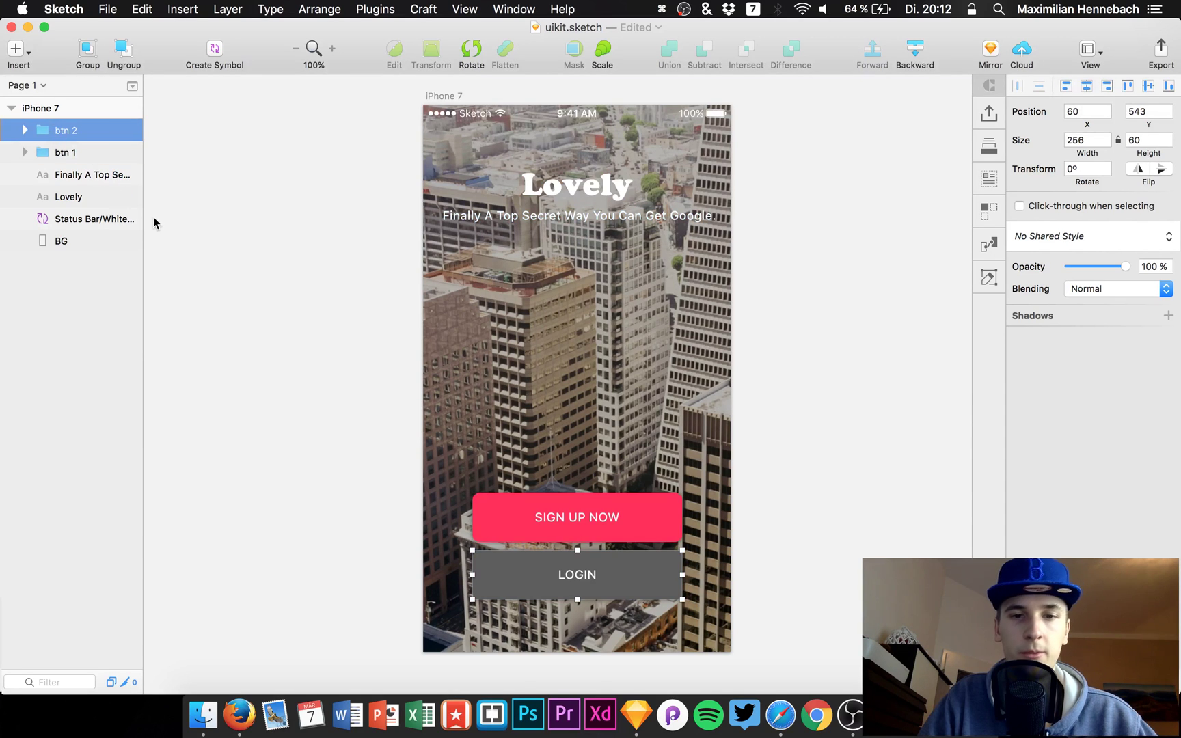
click(326, 312)
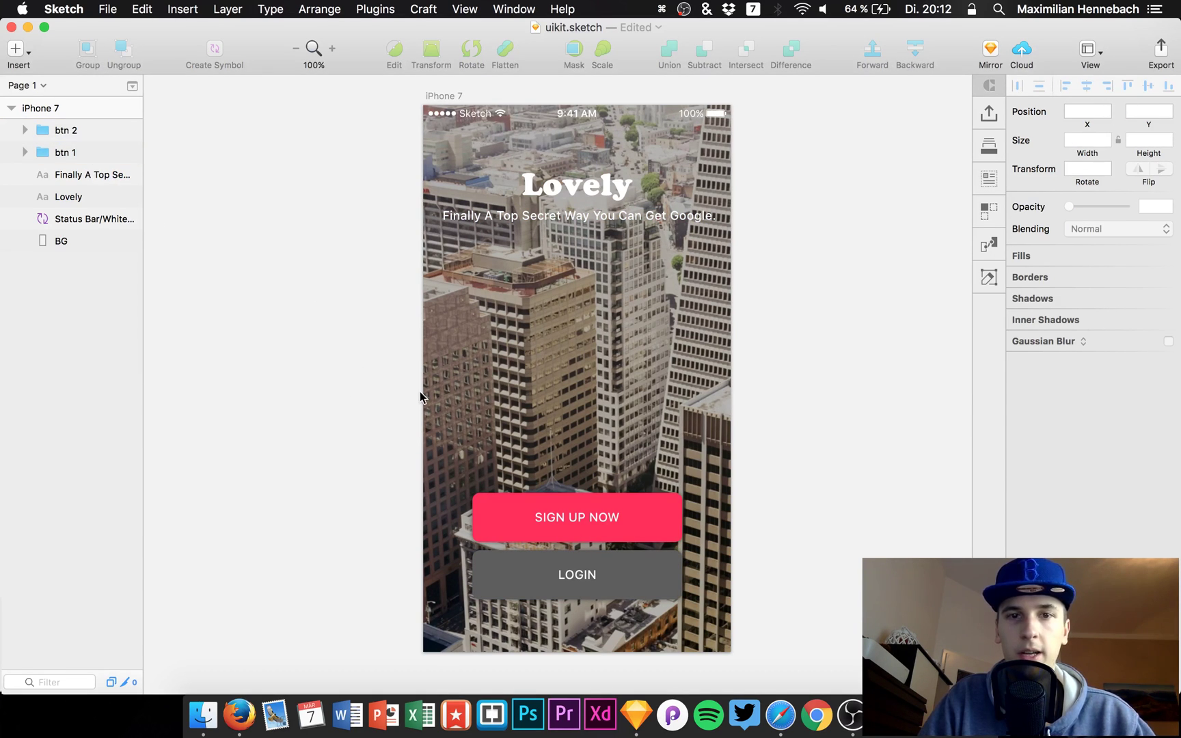
scroll(419, 391, right, 5)
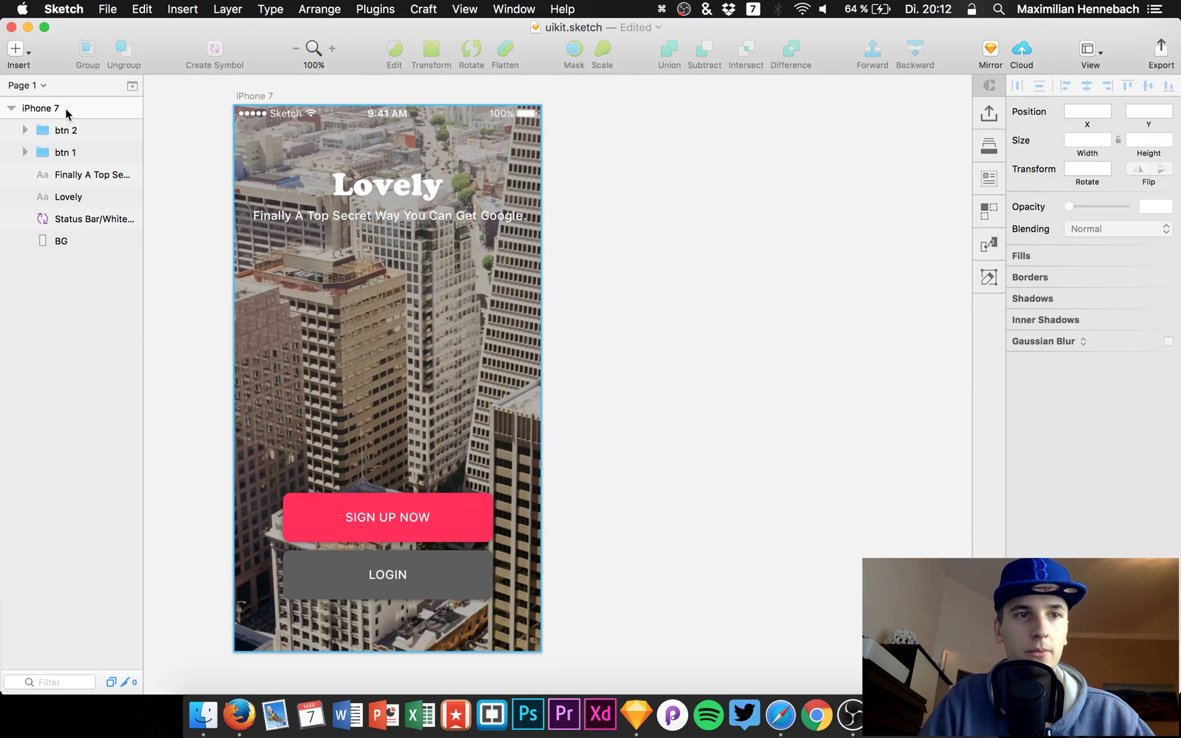
double_click(67, 110)
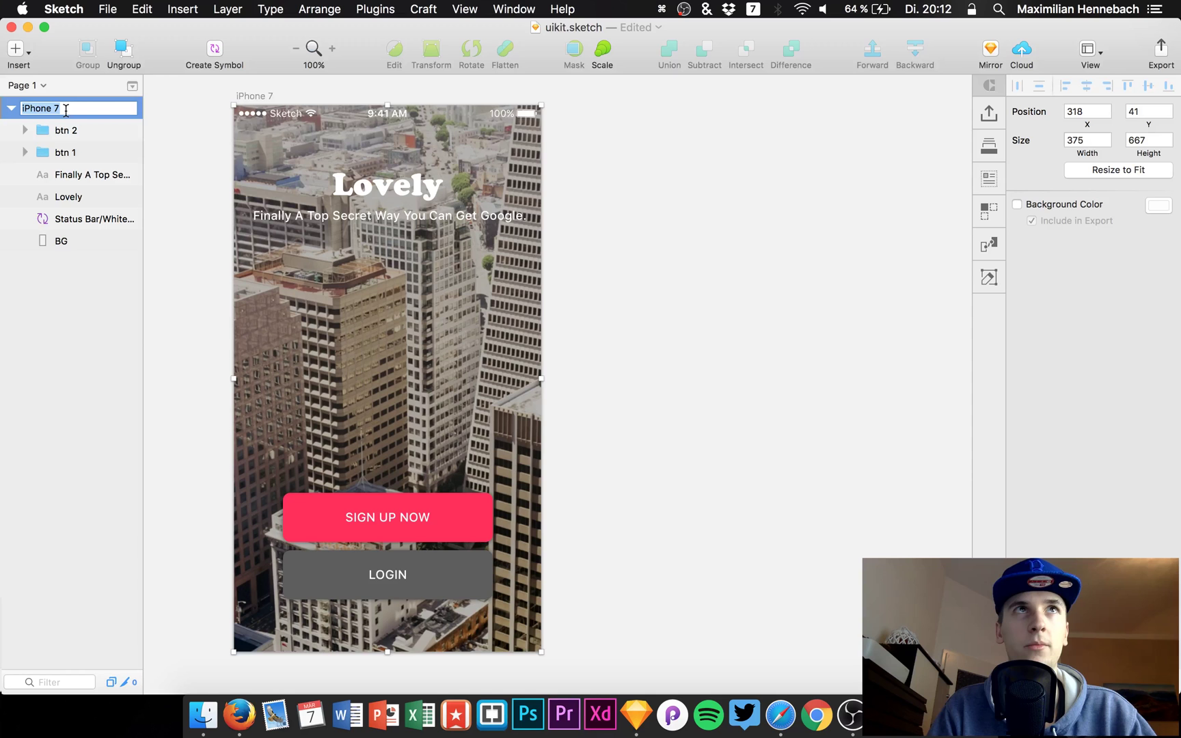
text(1st)
key(BackSpace)
key(BackSpace)
key(Return)
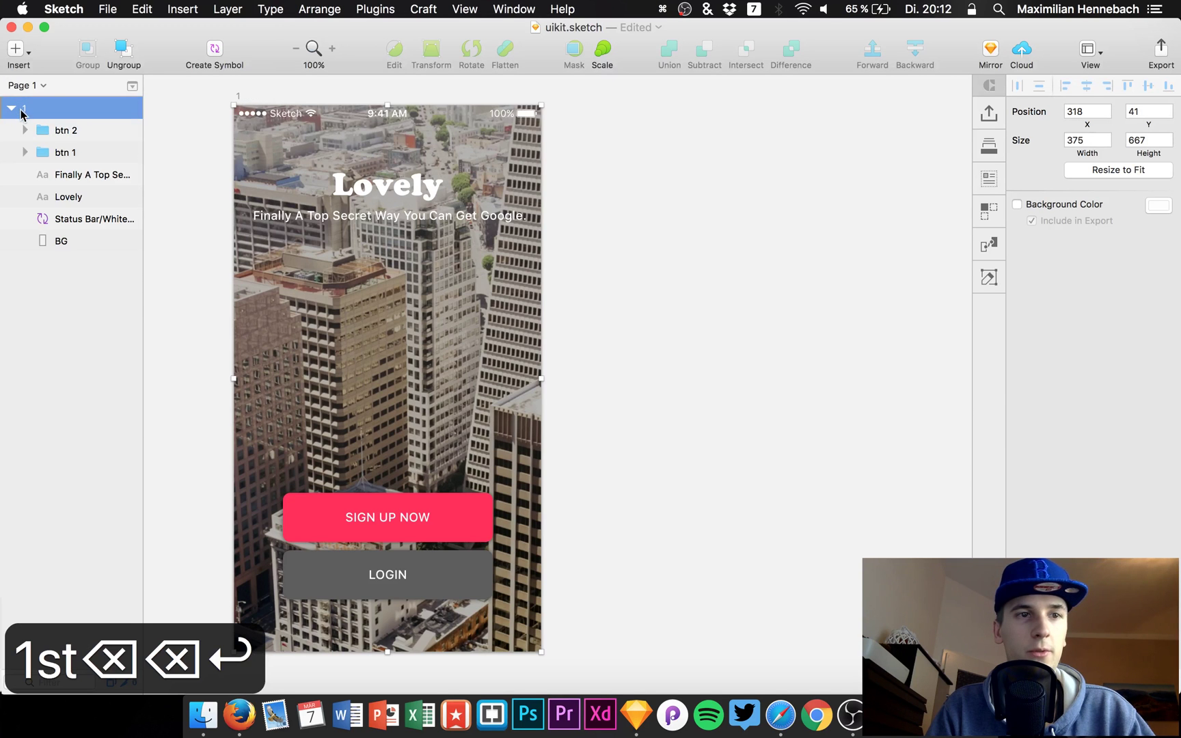
Collapse artboard 1 in the layer list and paste a copy of it beside the original.
click(12, 108)
key(super+c)
key(super+v)
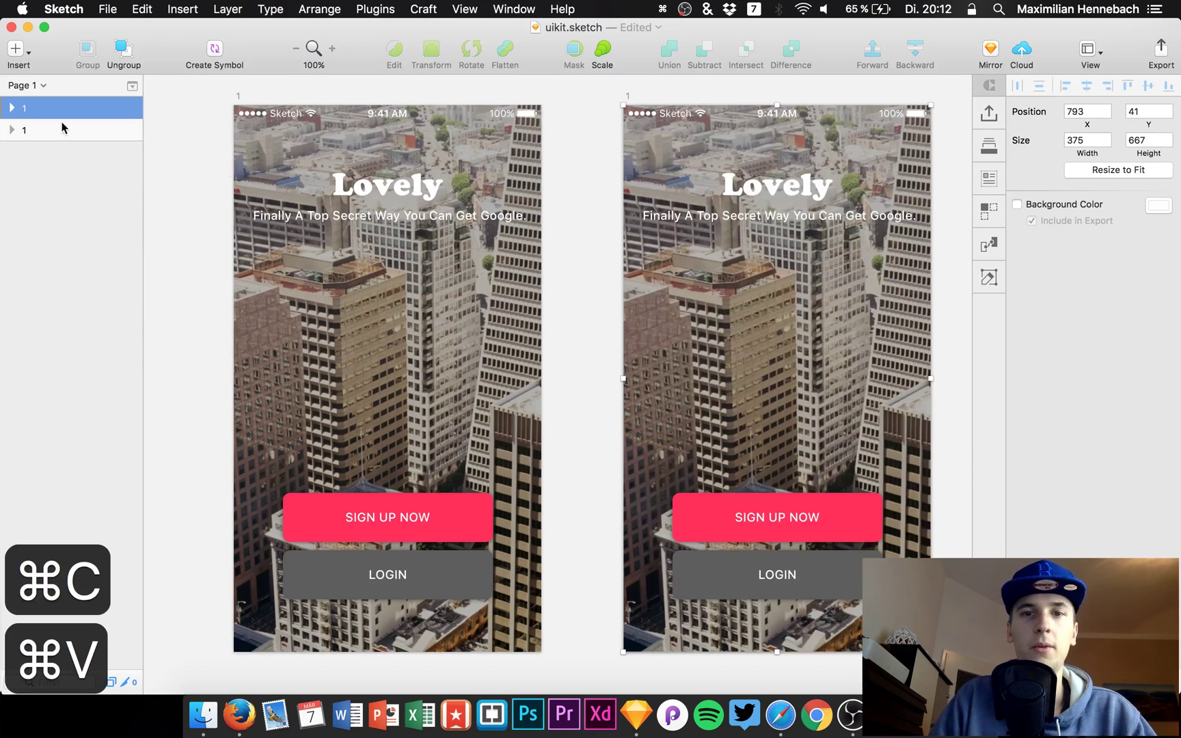
scroll(629, 345, right, 5)
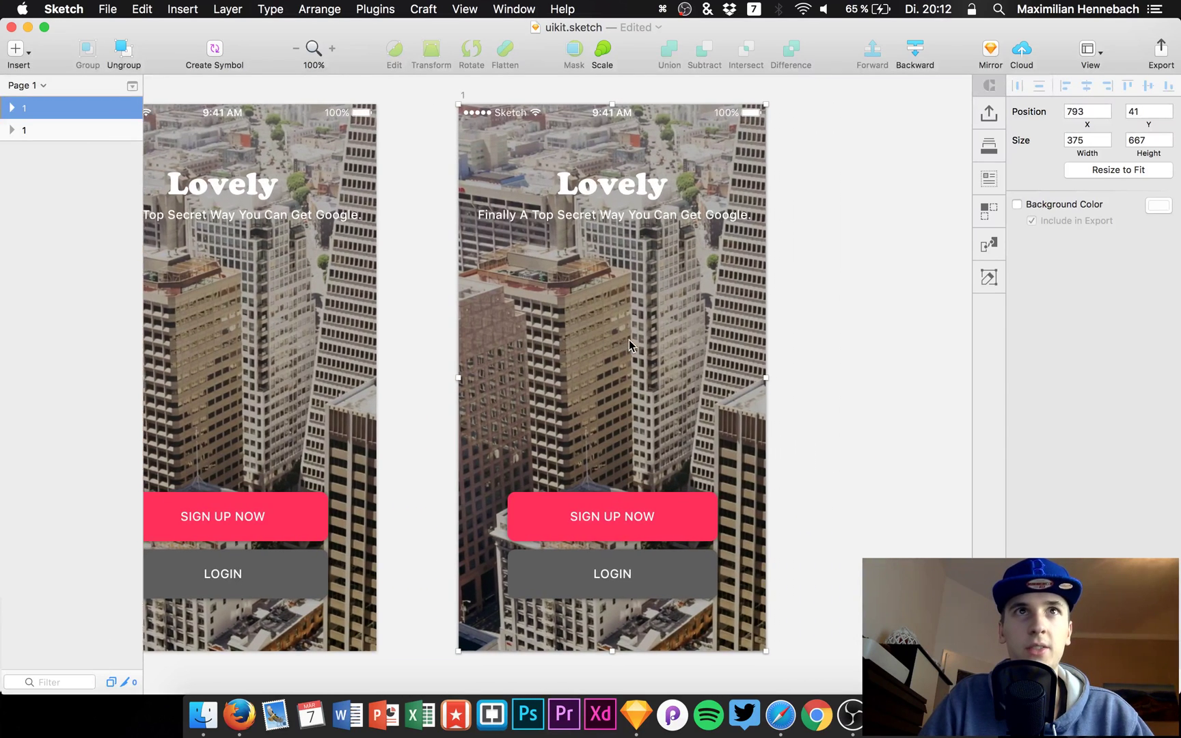
scroll(629, 345, right, 1)
Rename the copied artboard as 2 and expand its layers in the layer list.
right_click(496, 201)
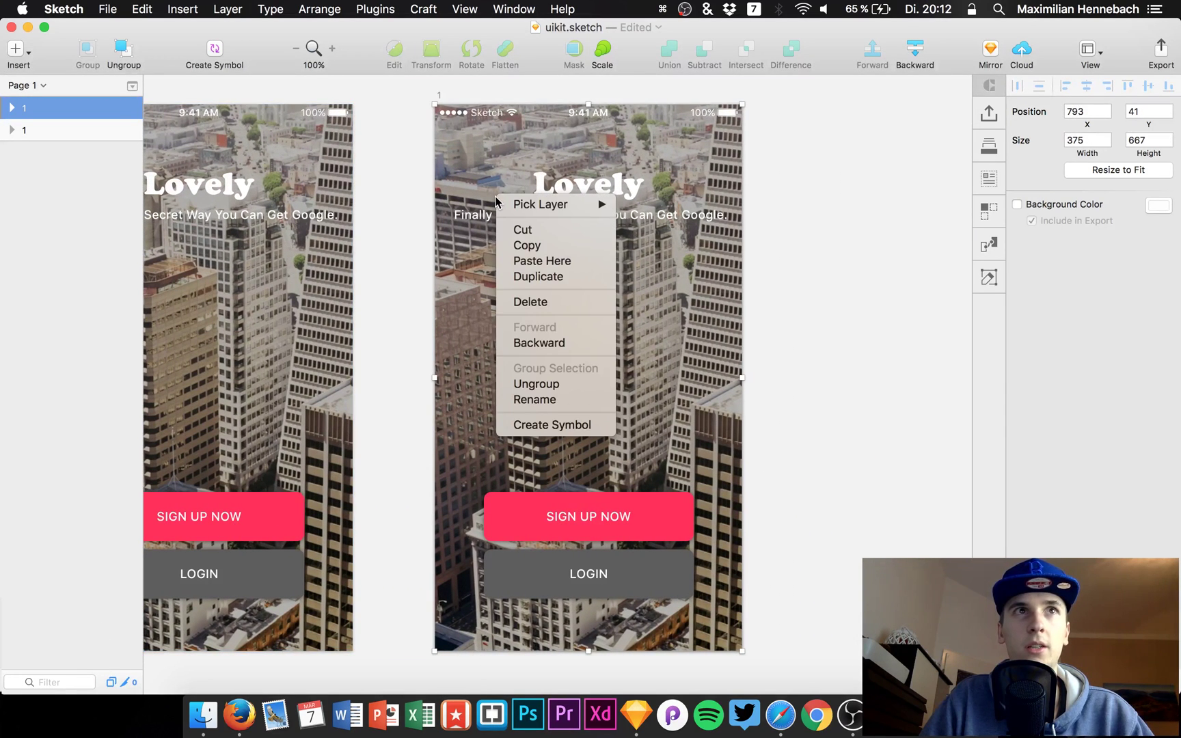
click(423, 230)
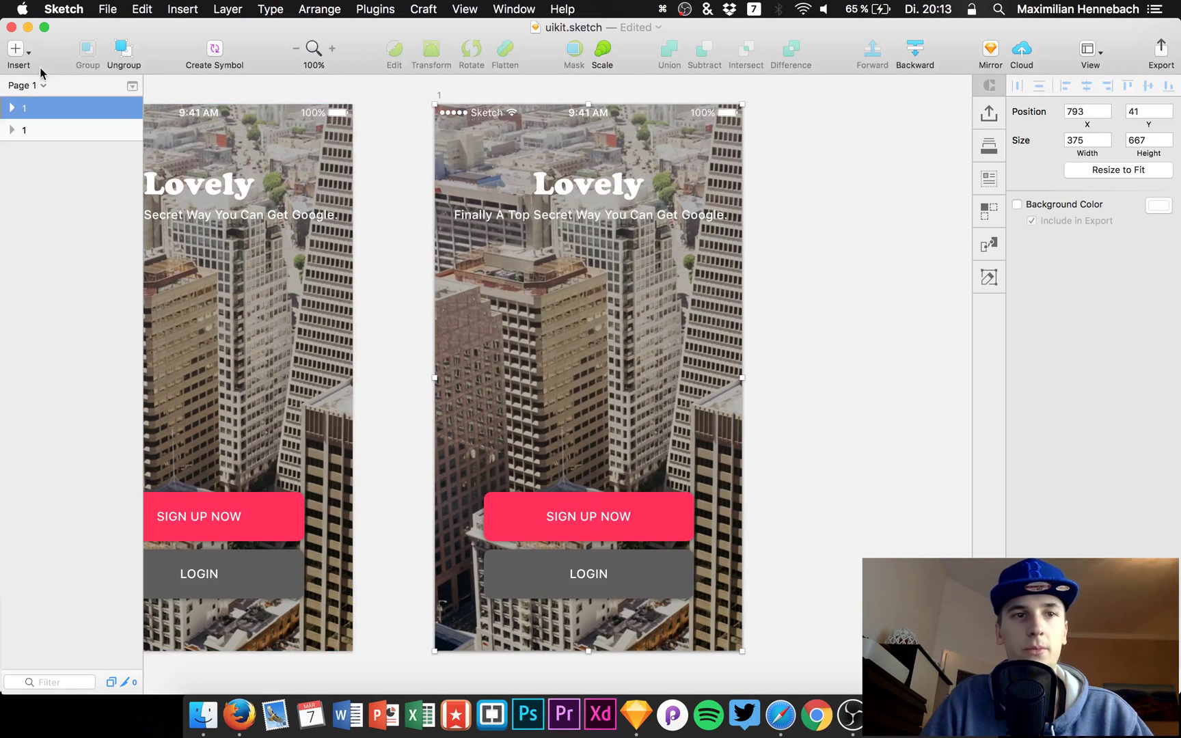
double_click(26, 108)
text(2)
key(Return)
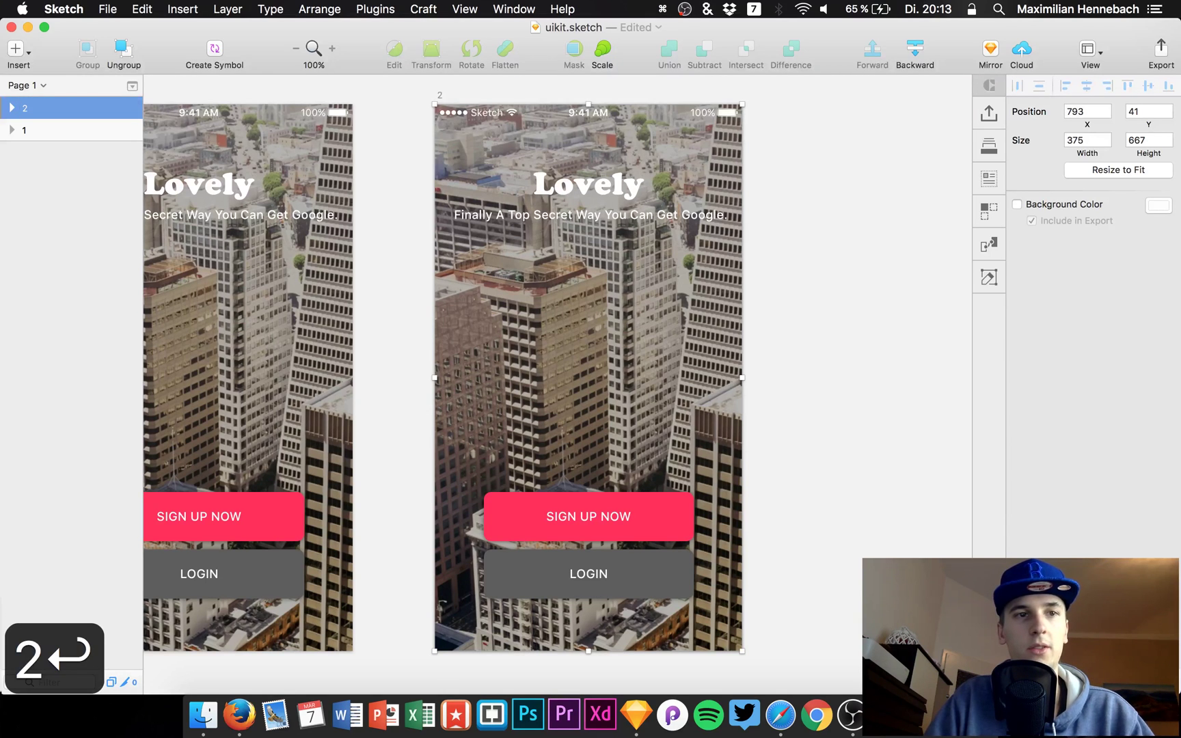
click(7, 109)
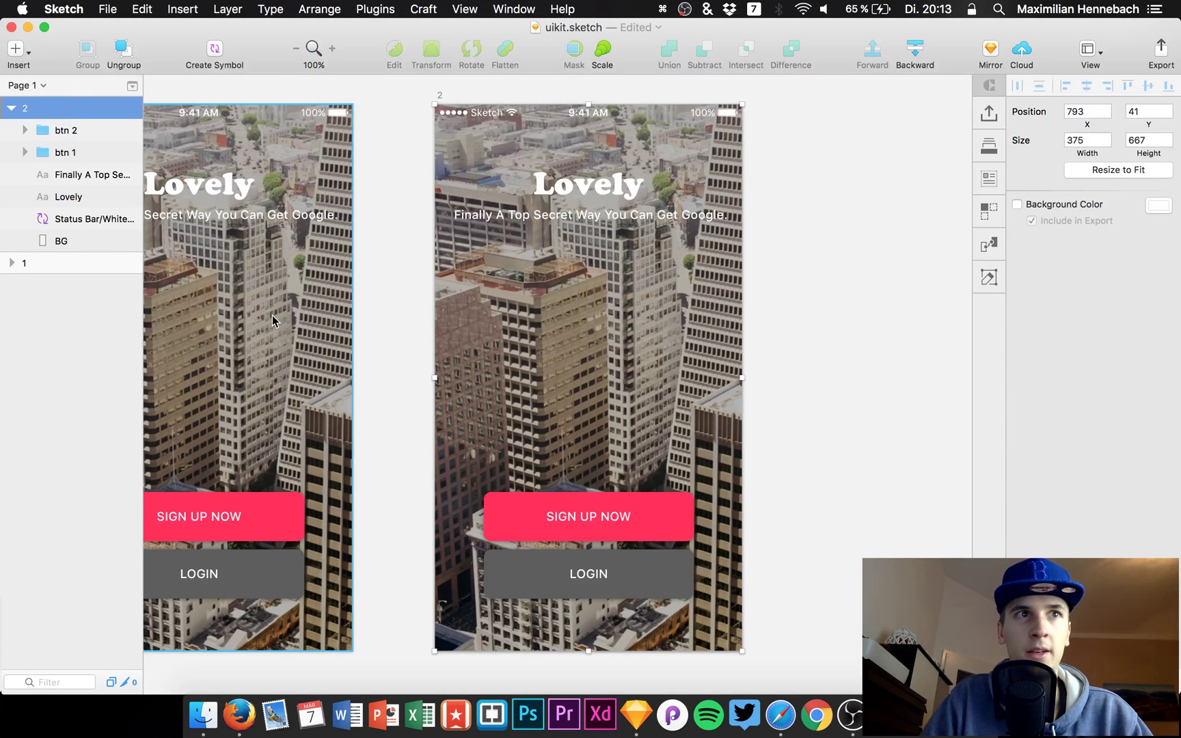
Delete the "Lovely" title from artboard 2.
click(565, 192)
double_click(561, 189)
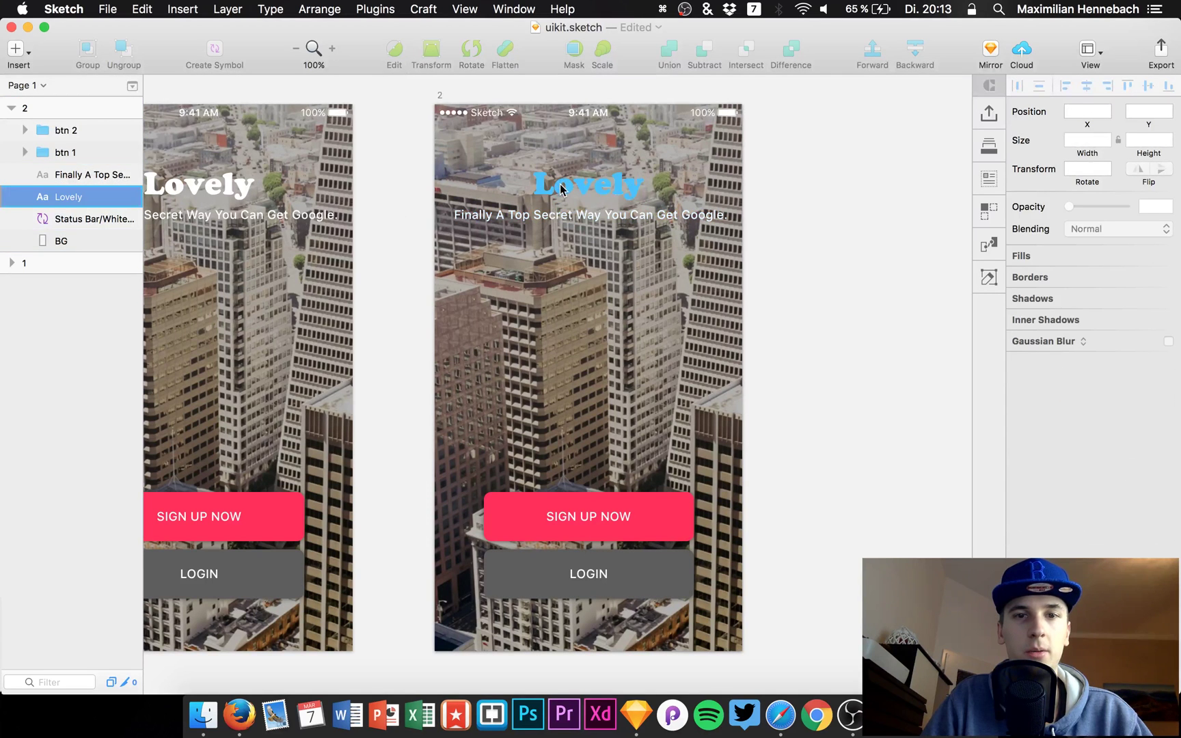
key(Escape)
key(BackSpace)
Duplicate the subtitle text in artboard 2 and move the copy 40 px up to Y 86.
click(538, 219)
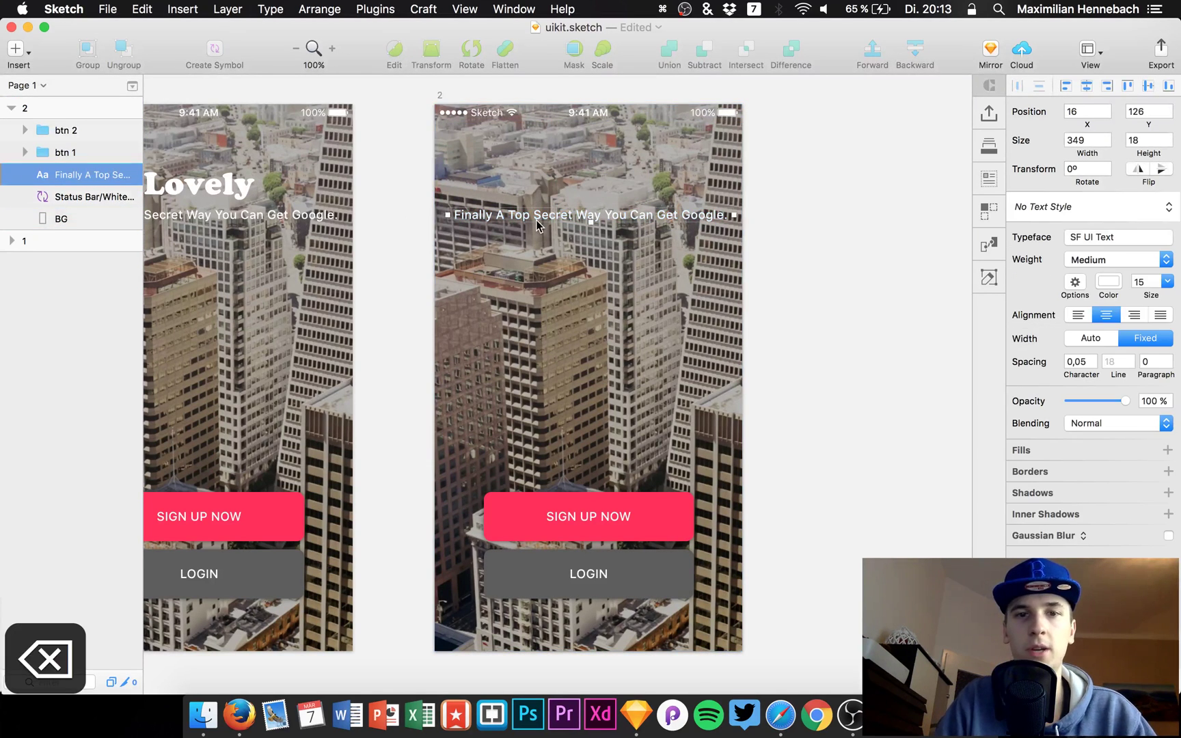
double_click(519, 218)
click(529, 231)
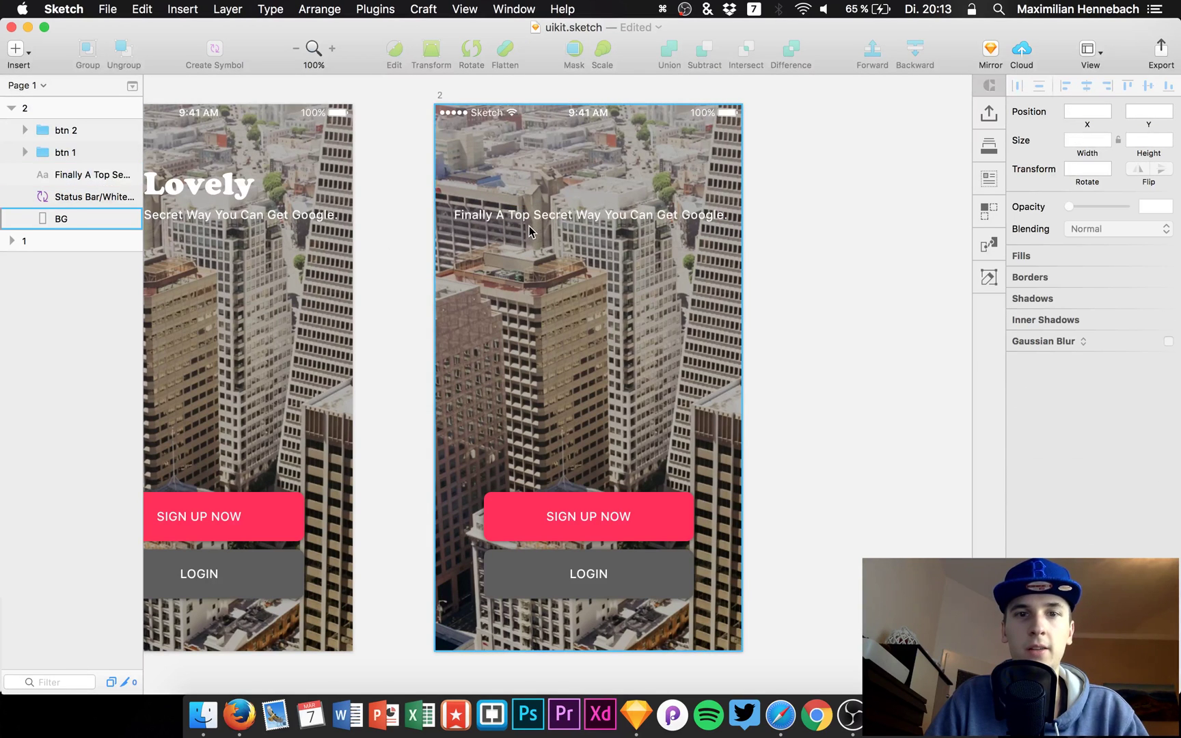
click(530, 217)
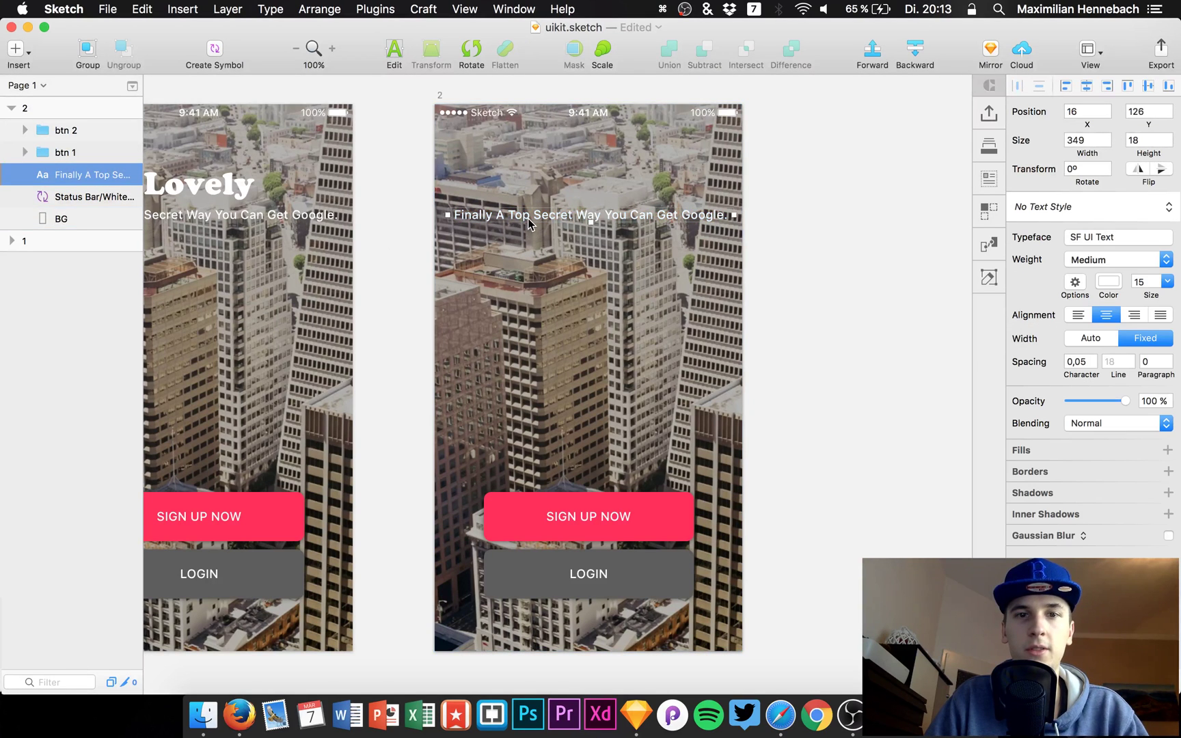
click(76, 195)
click(73, 183)
key(cmd+c)
key(super+v)
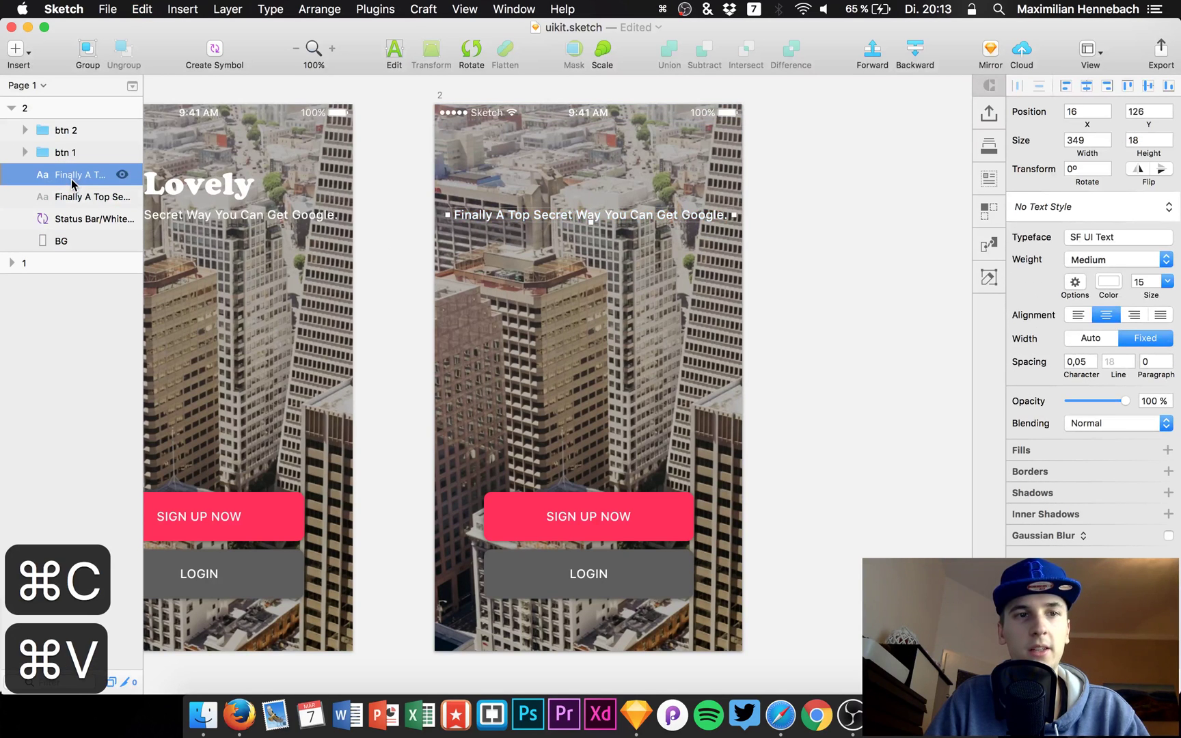
key(shift+Up)
key(shift+Up)
key(shift+Up)
key(shift+Up)
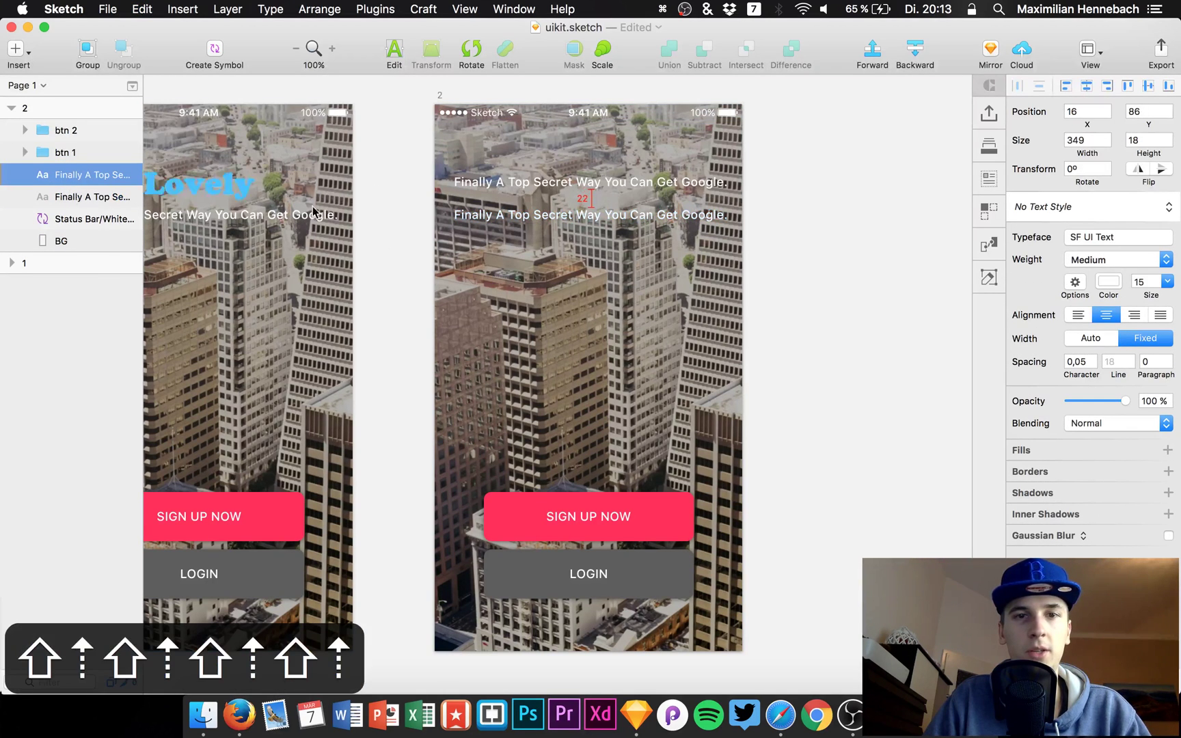
Replace the upper subtitle copy's text in artboard 2 with "SIGN UP" and enlarge it to title size.
double_click(471, 182)
key(super+a)
text(SIGN UP)
key(super+a)
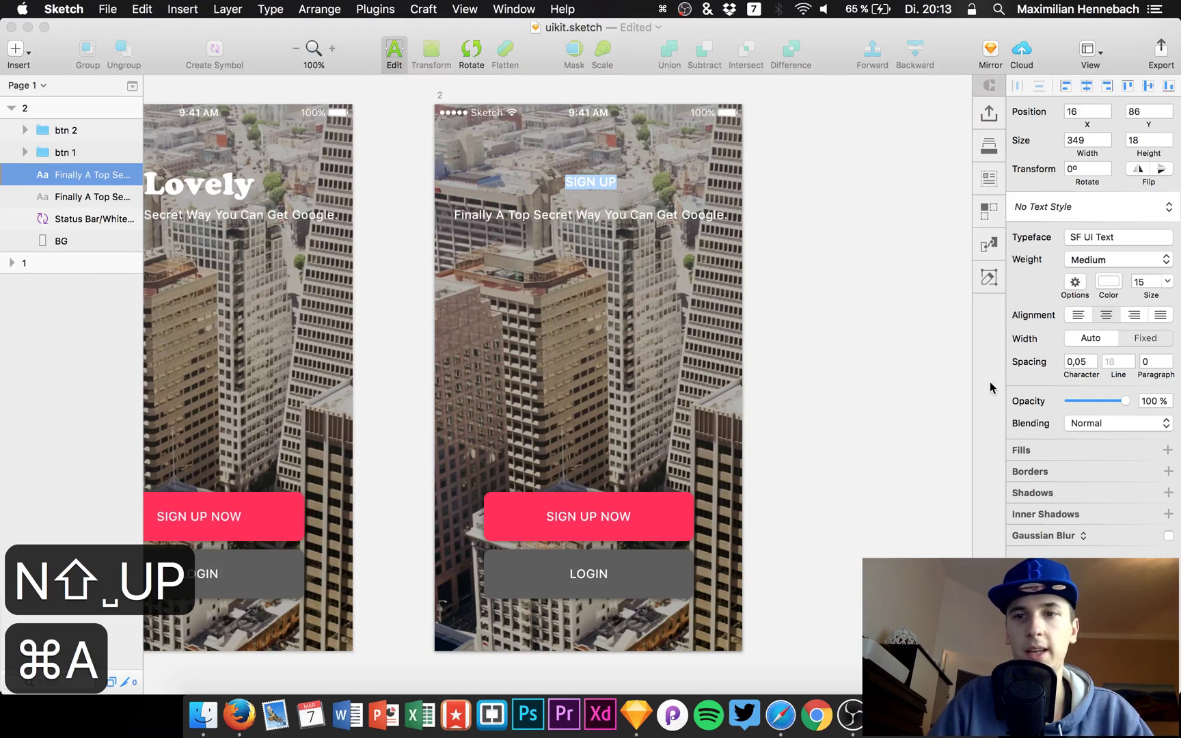
drag(1155, 301, 1102, 281)
Replace the subtitle text below the "SIGN UP" title with "CHOOSE A USERNAME".
click(470, 221)
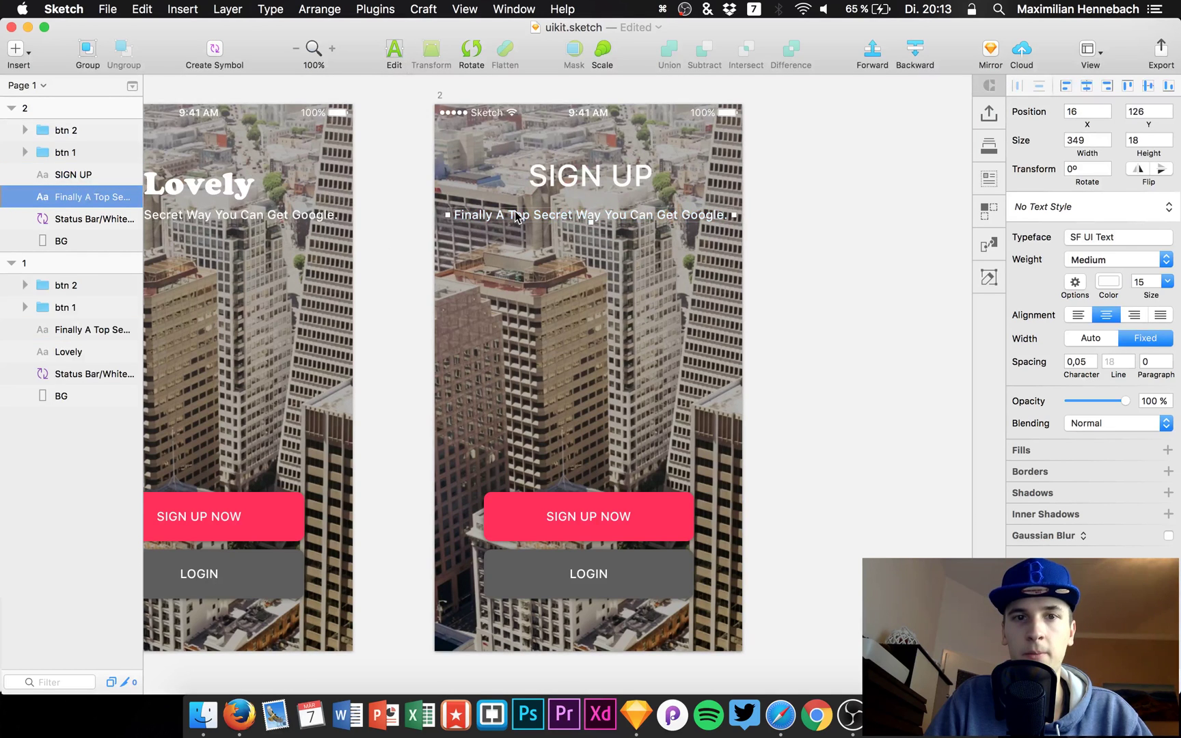
double_click(549, 216)
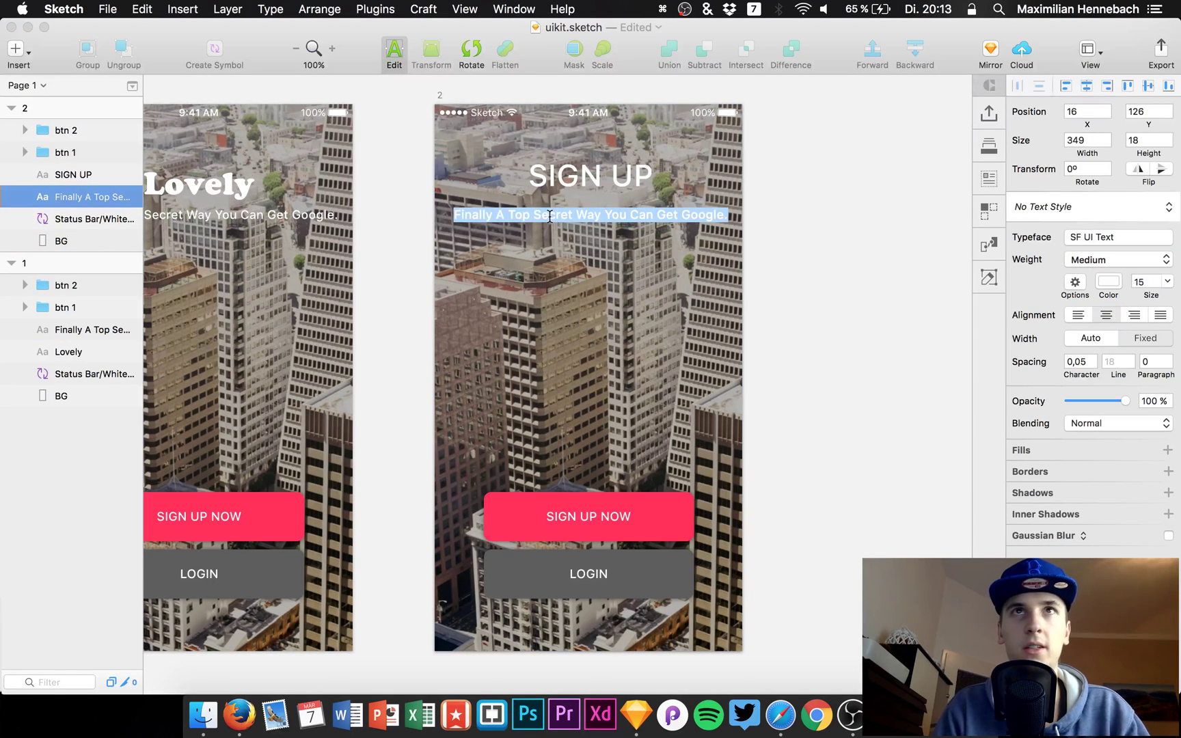
text(CHOOSE A SU)
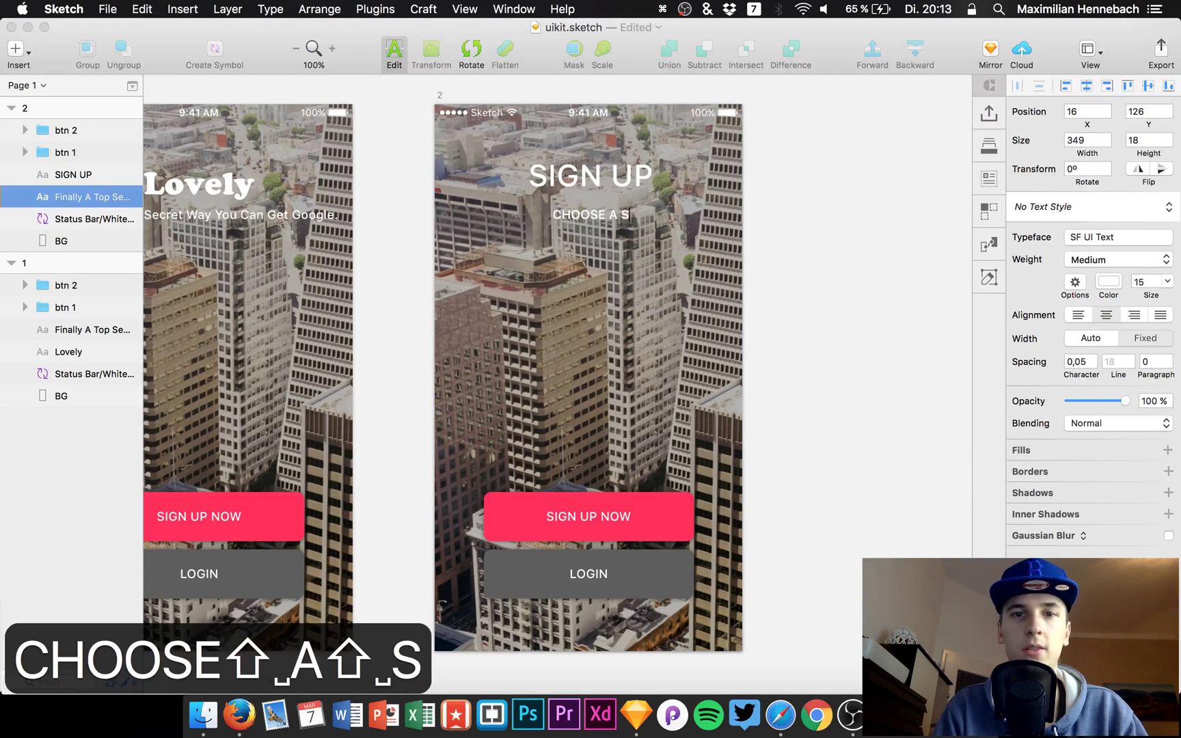
key(BackSpace)
key(BackSpace)
text(SE)
key(BackSpace)
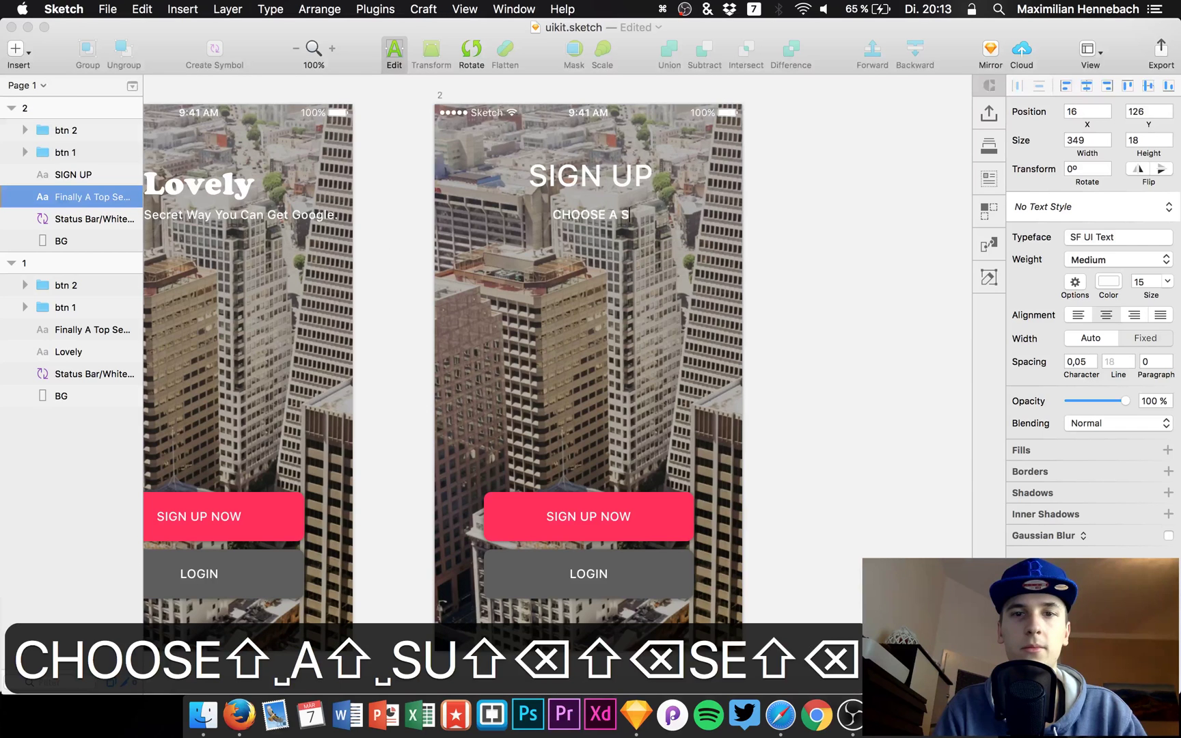
key(BackSpace)
text(USERNAME)
Apply a Gaussian Blur of 11px to the BG layer of artboard 2.
click(68, 240)
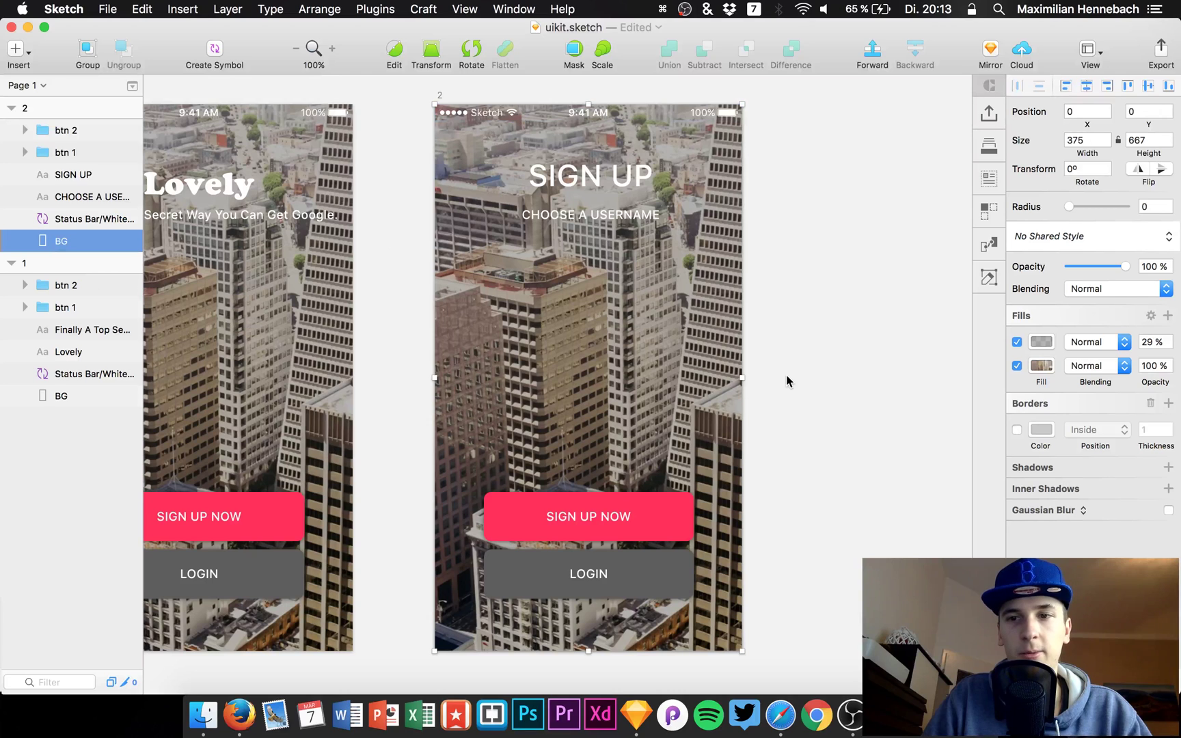
click(1039, 368)
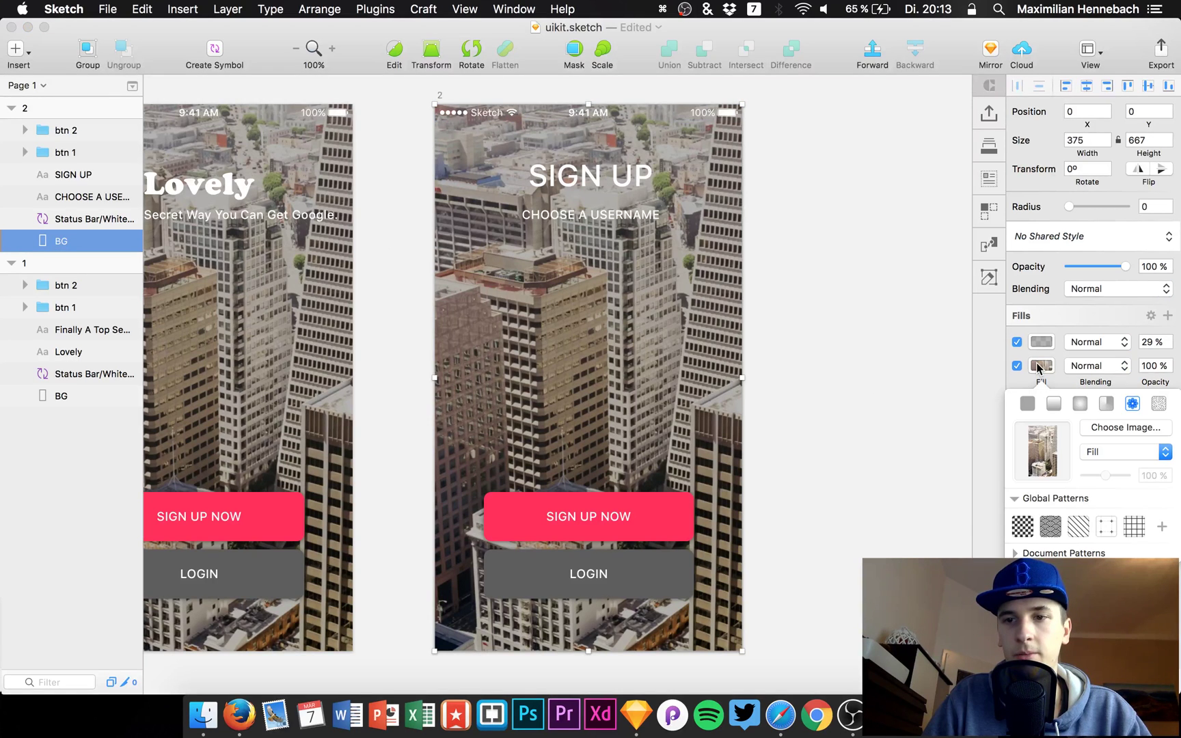
click(1038, 368)
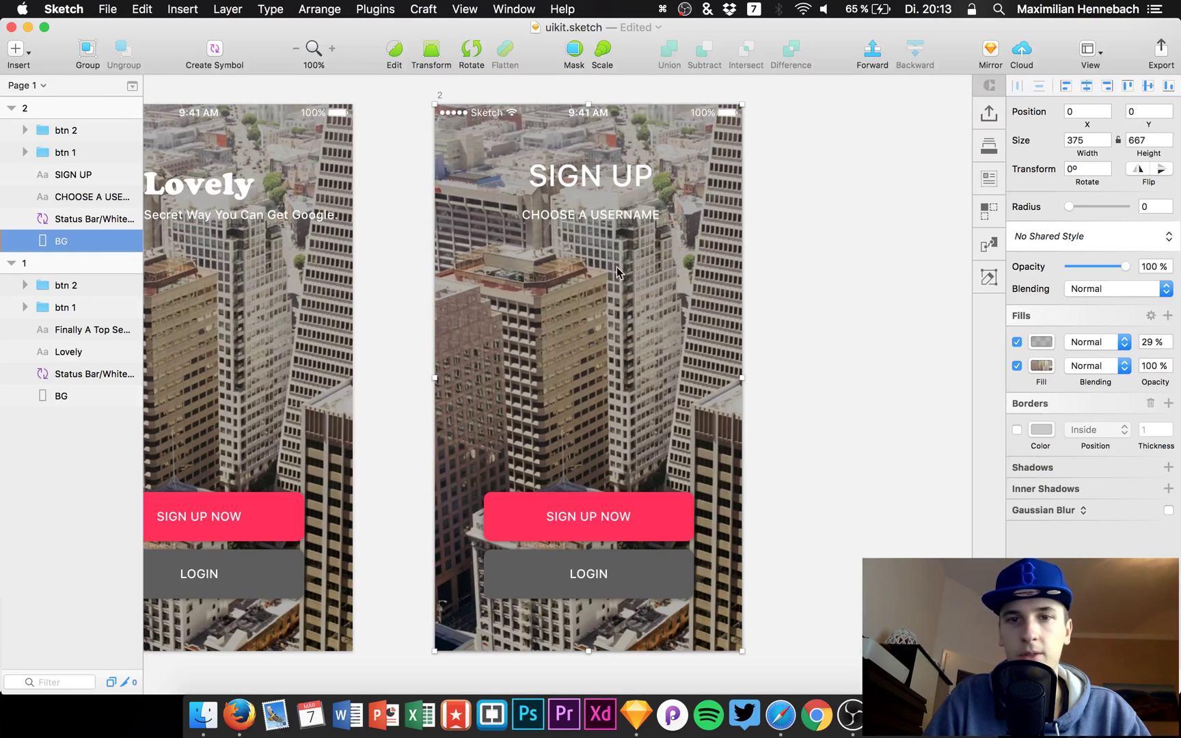
click(1047, 510)
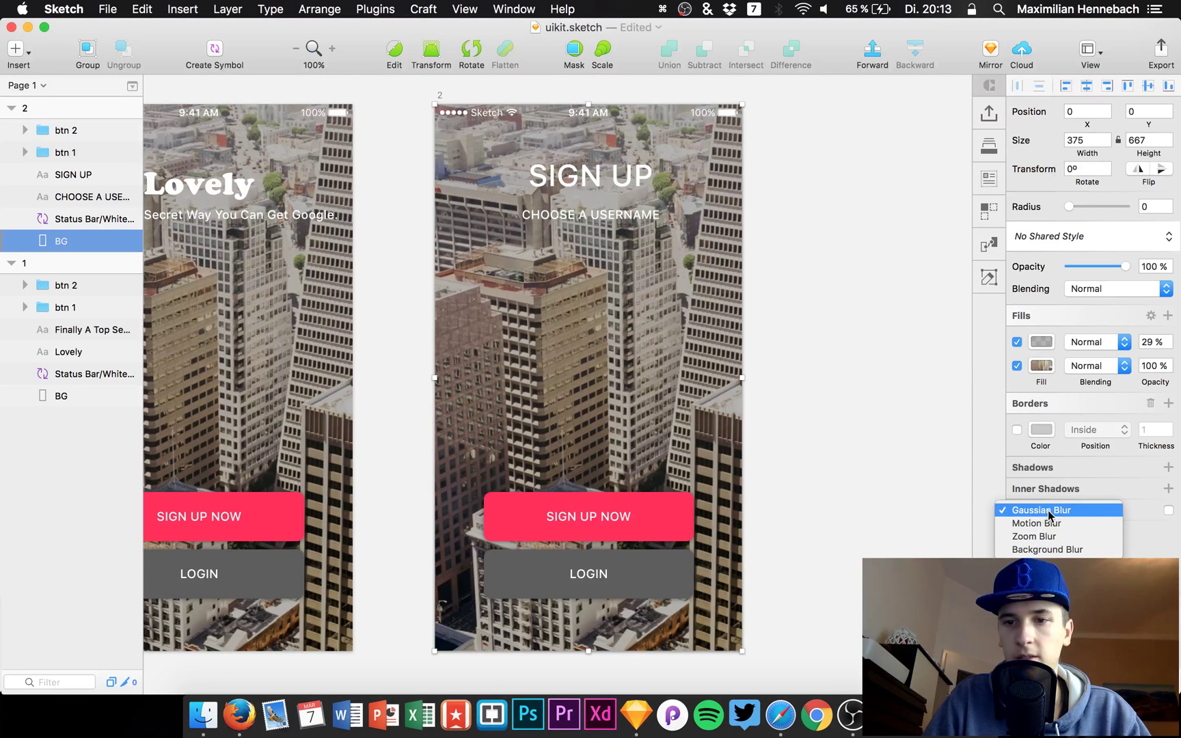
click(1051, 511)
click(1168, 511)
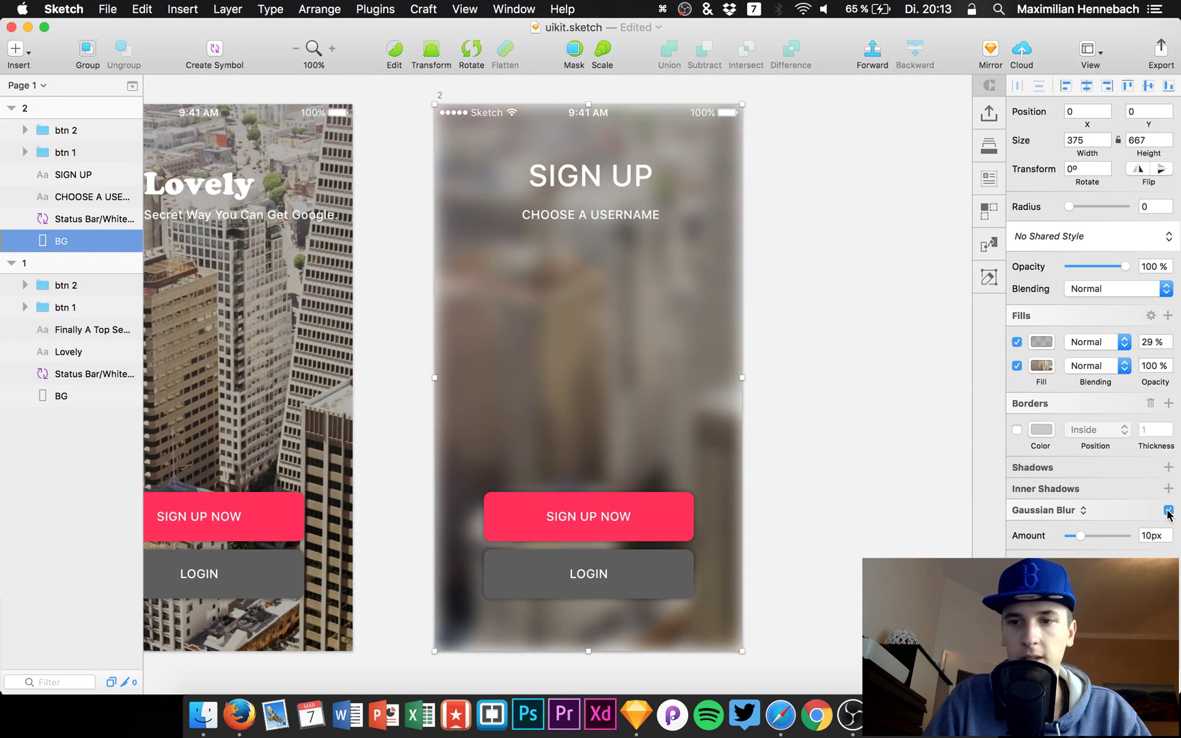
drag(1088, 535, 1094, 534)
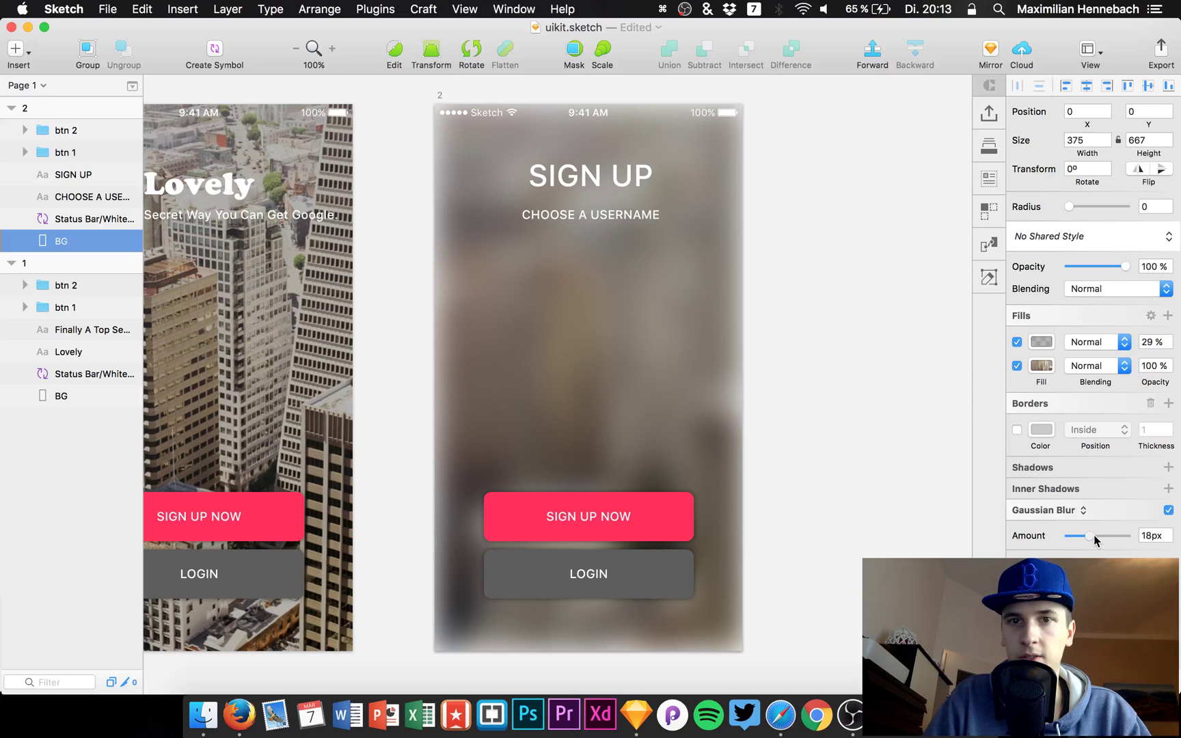
drag(1093, 536, 1087, 536)
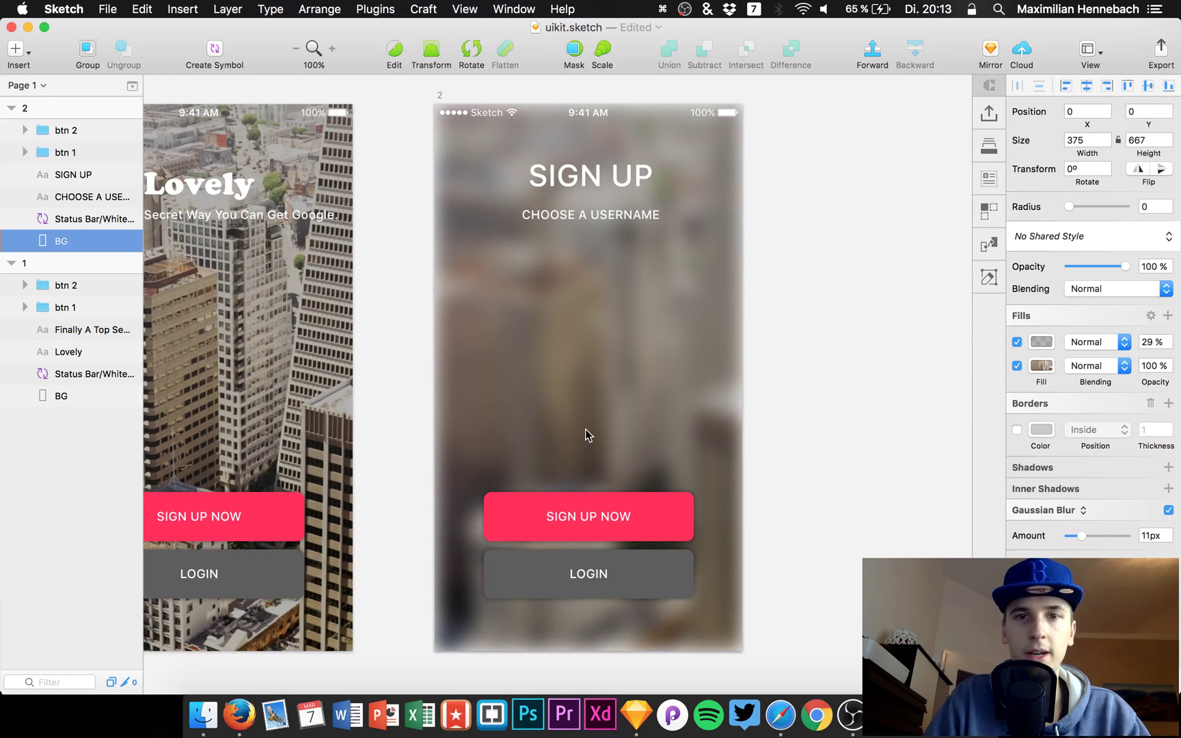
Try stacking three copies of the blurred BG layer in artboard 2.
click(29, 219)
click(69, 241)
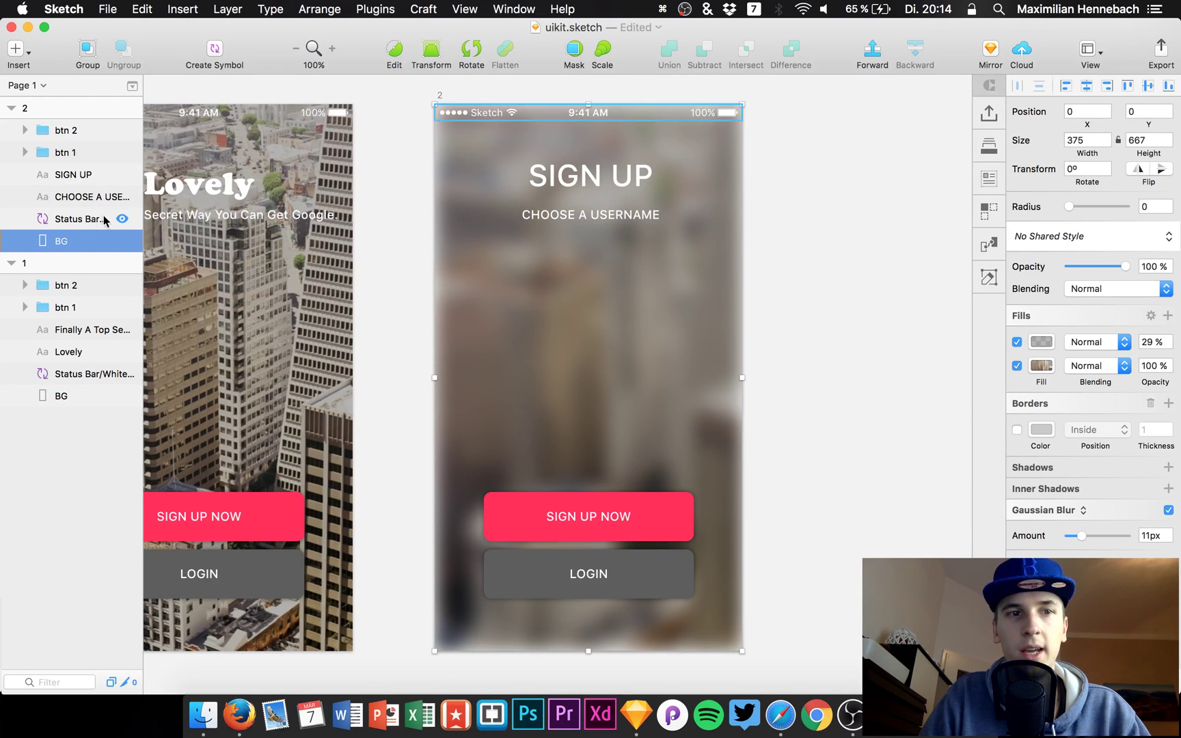
key(super+c)
key(super+v)
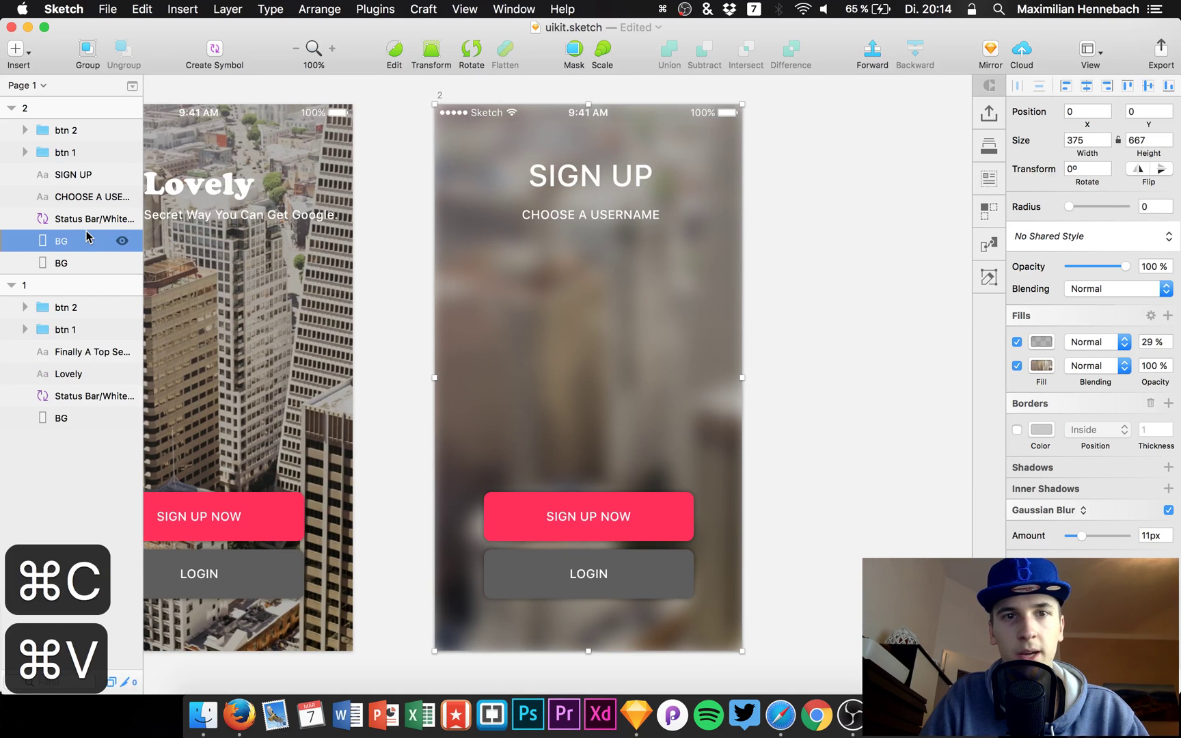
key(super+c)
key(super+v)
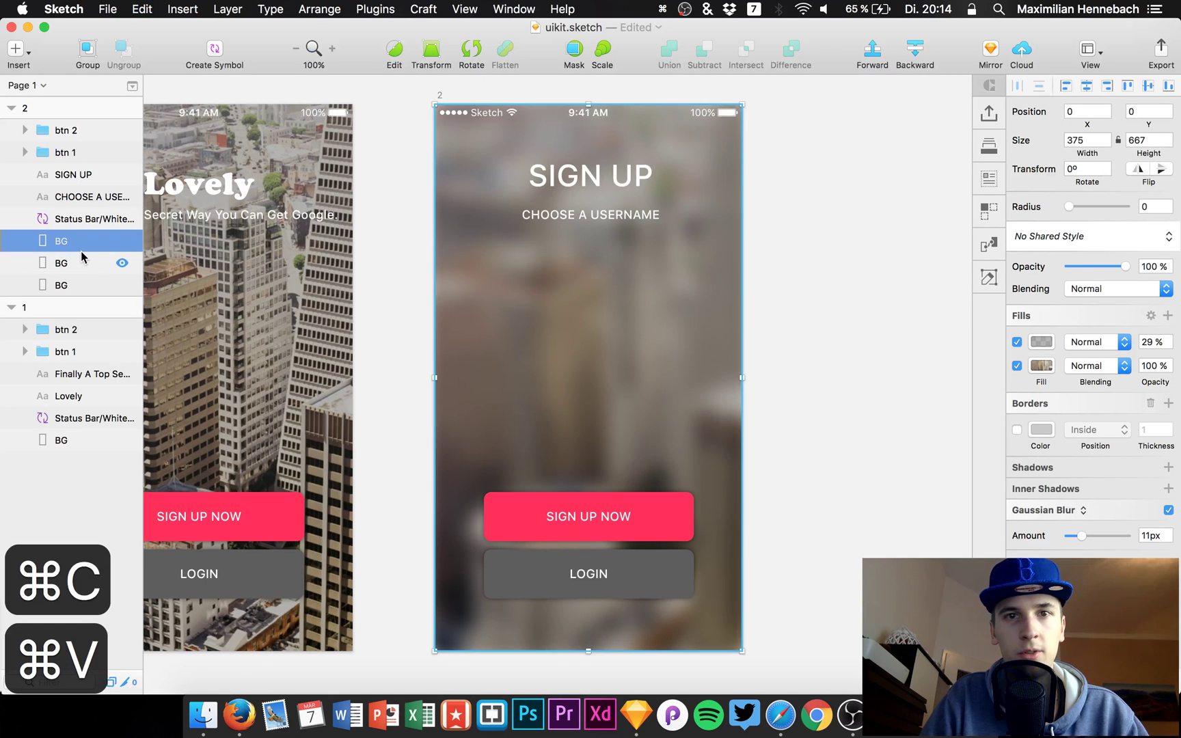
key(super+v)
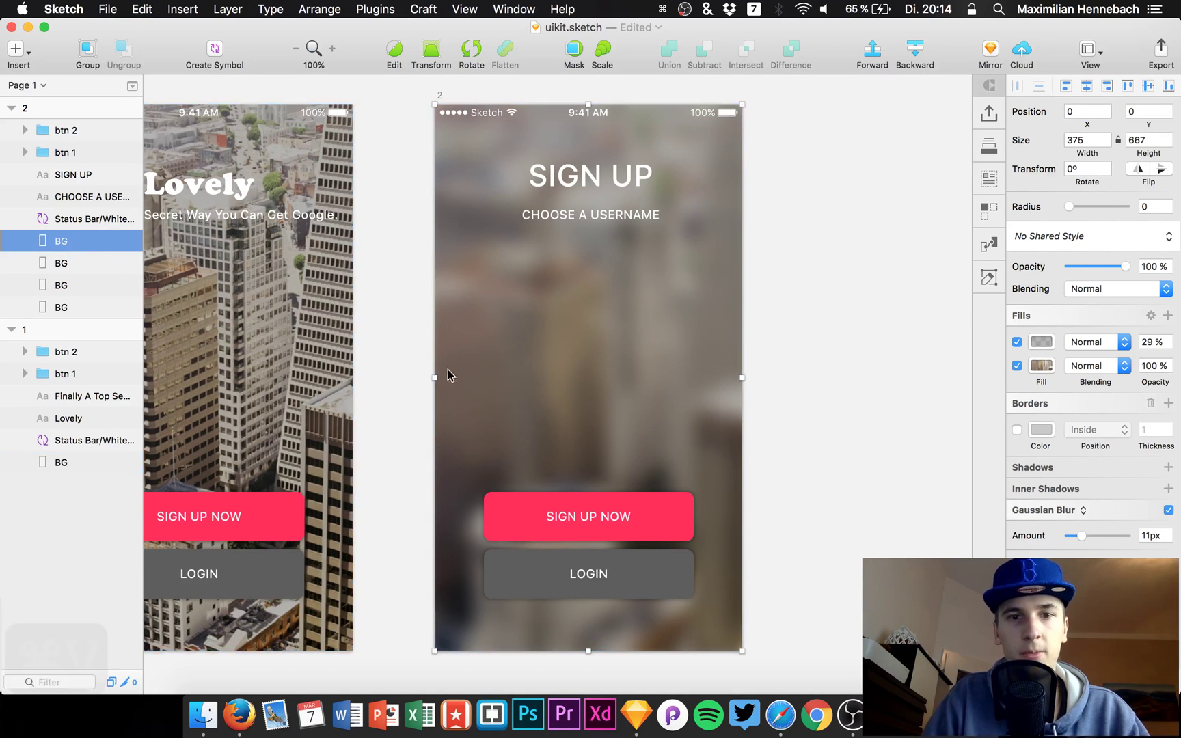
Delete the extra BG copies from artboard 2, keeping a single BG layer.
key(BackSpace)
key(BackSpace)
key(BackSpace)
key(BackSpace)
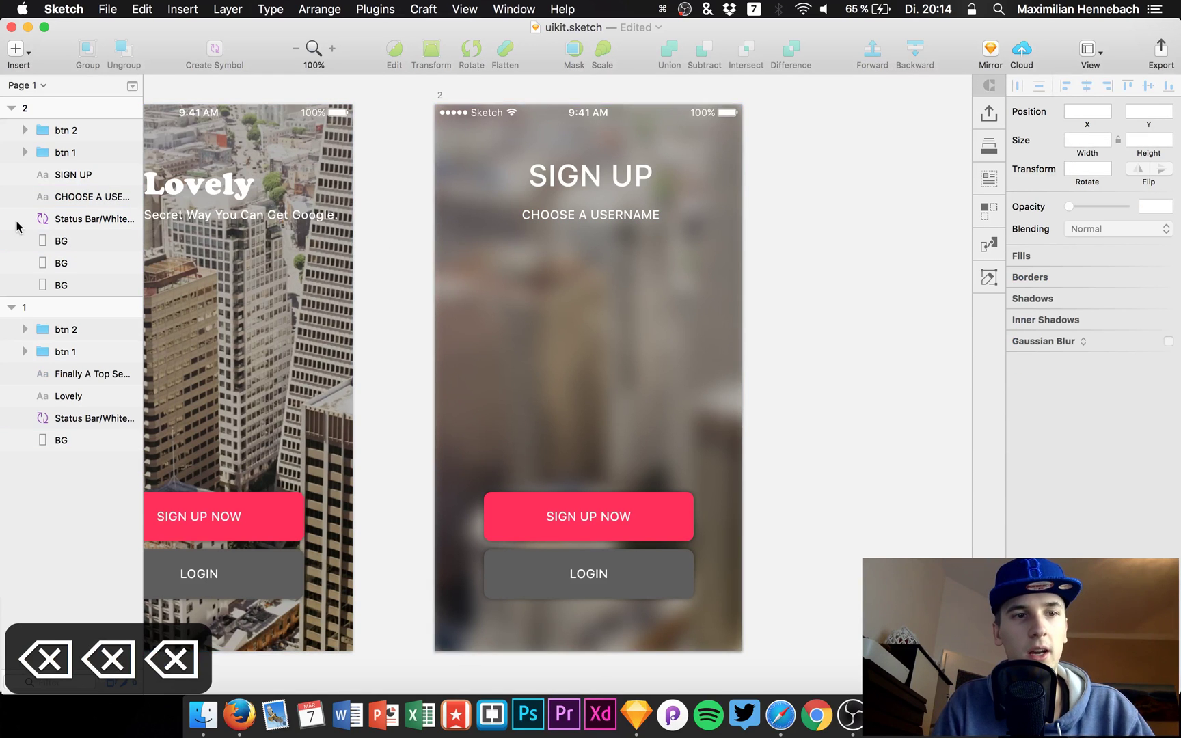
key(BackSpace)
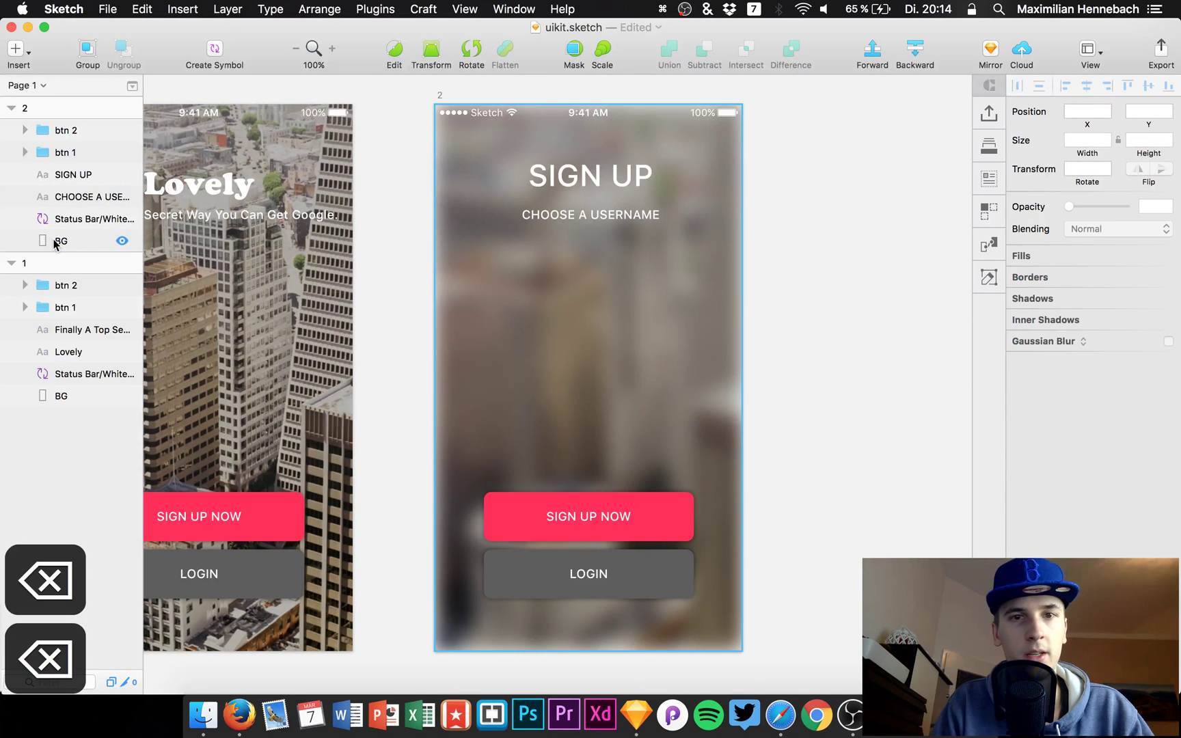
Set the background color of artboard 2 to the brown 746159, sampled from the blurred photo's edge.
click(95, 247)
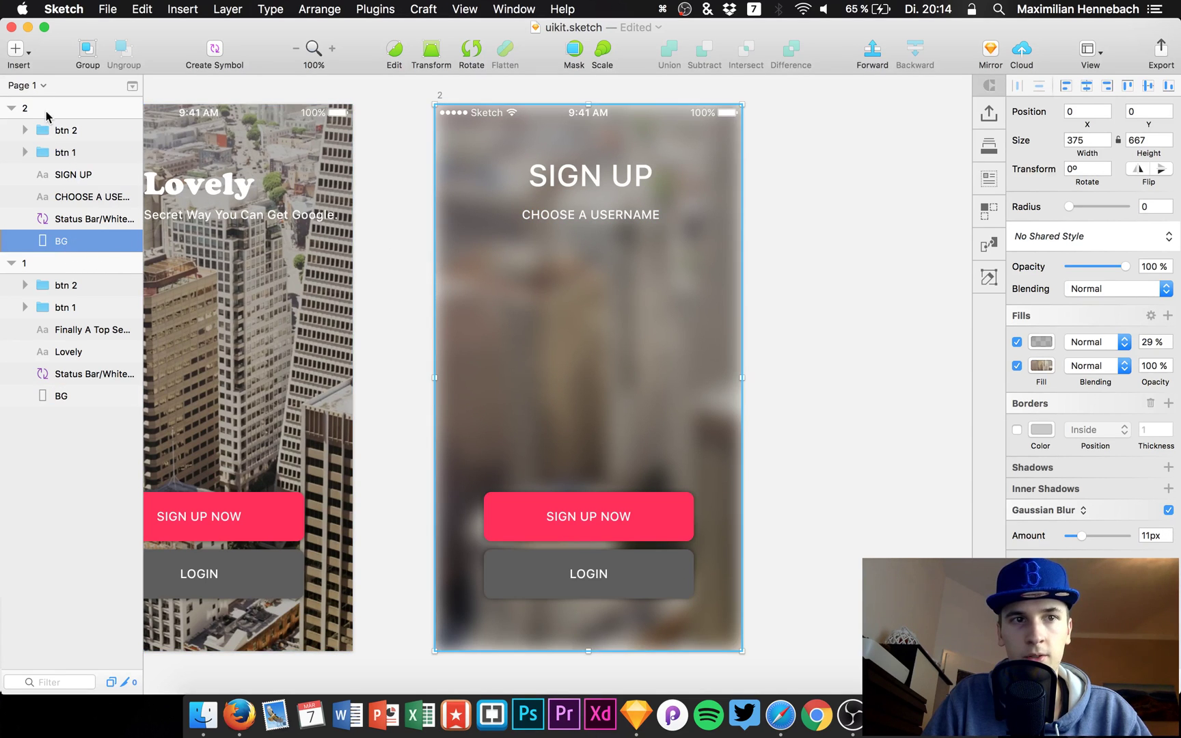
click(439, 95)
click(1050, 207)
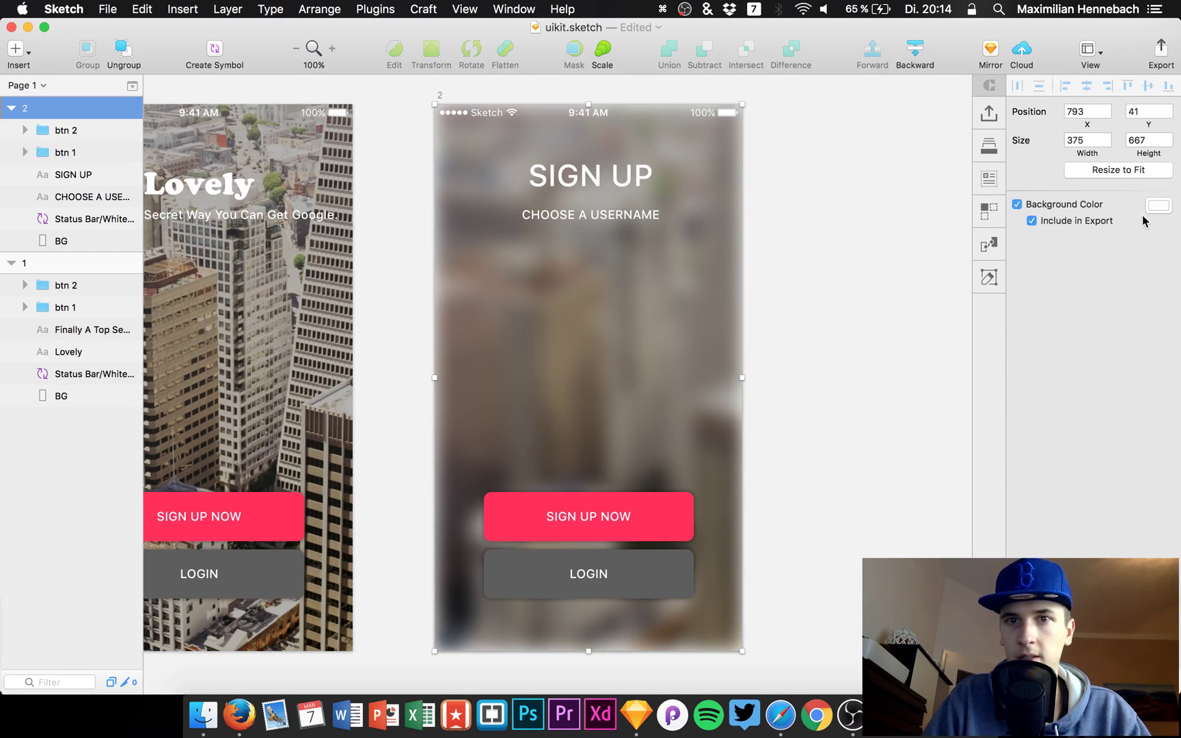
click(1160, 207)
drag(1055, 284, 1028, 333)
click(1023, 371)
click(687, 289)
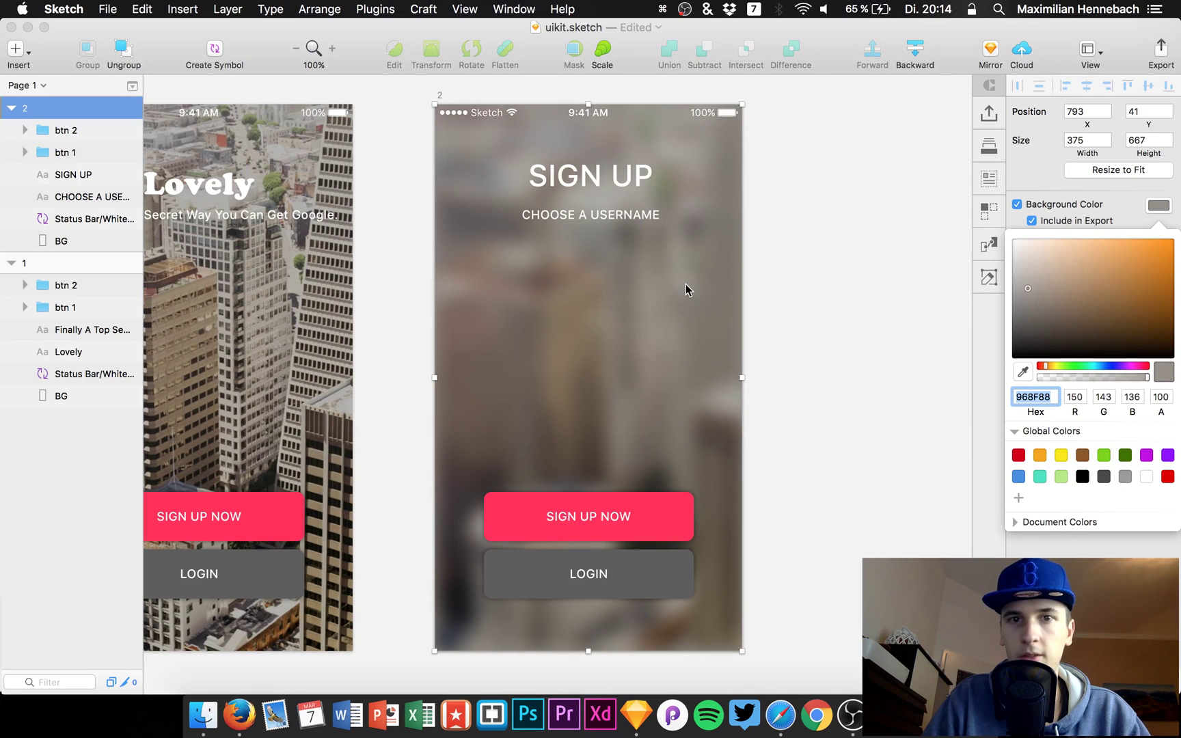
click(1023, 371)
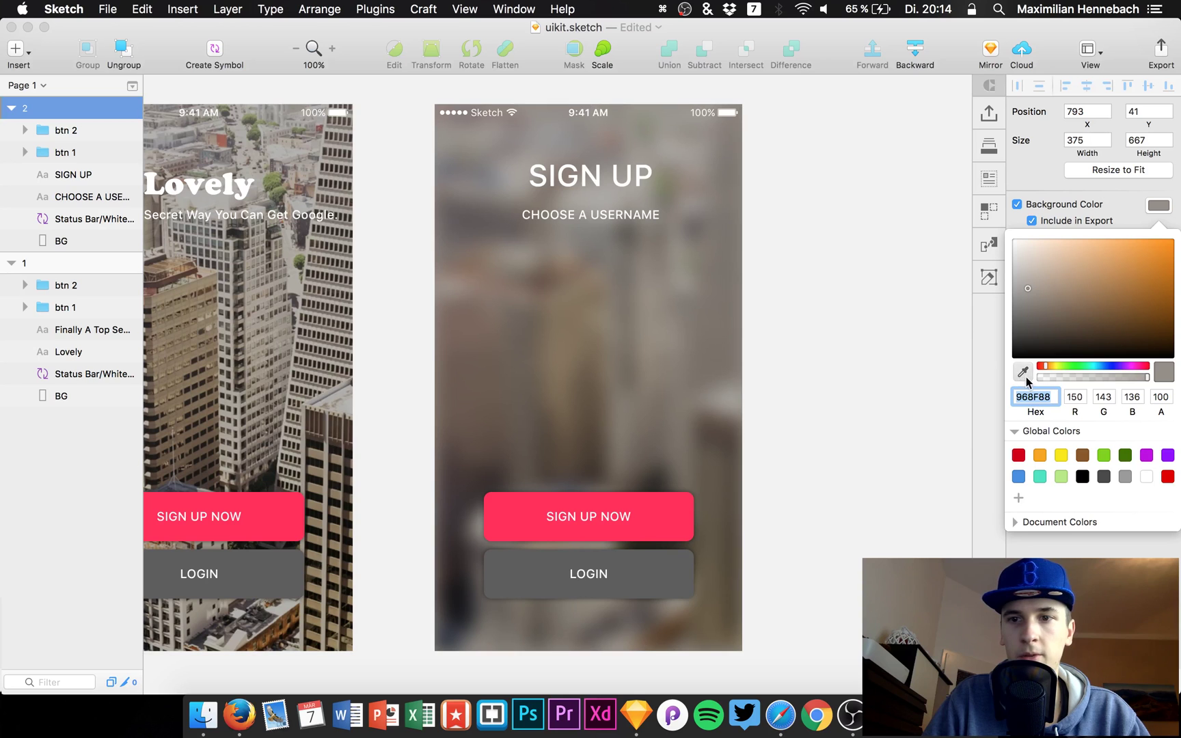
click(456, 347)
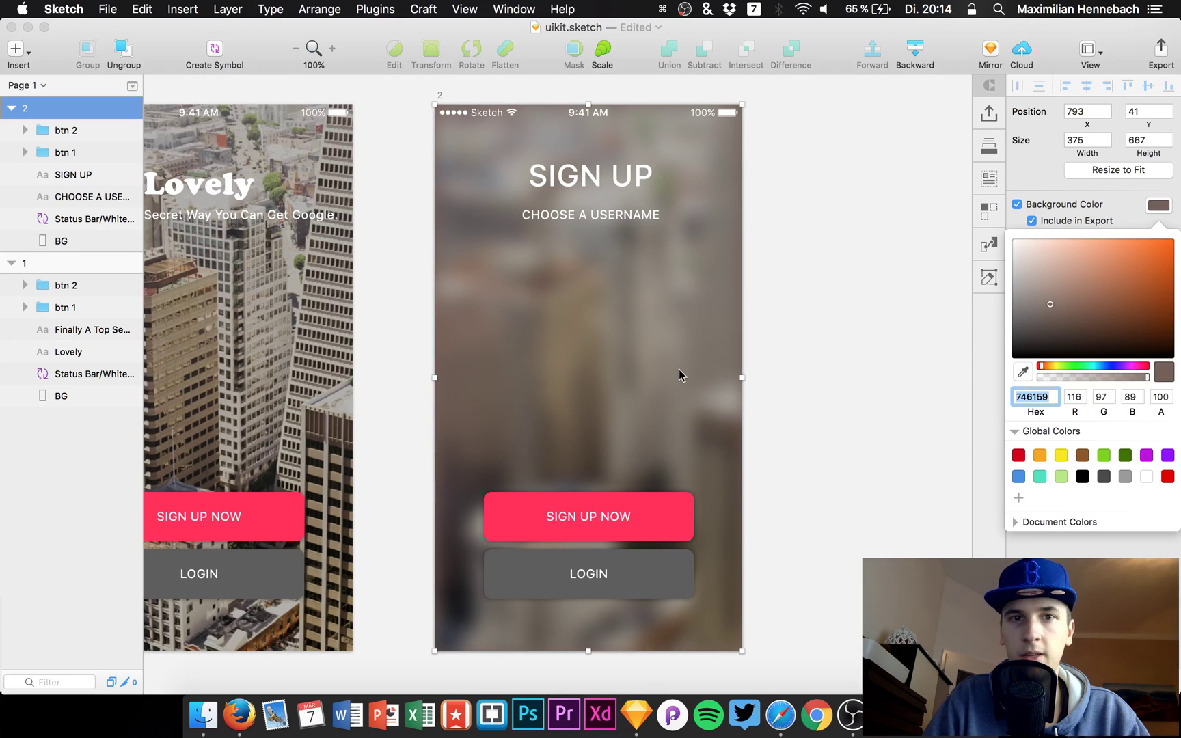
click(862, 345)
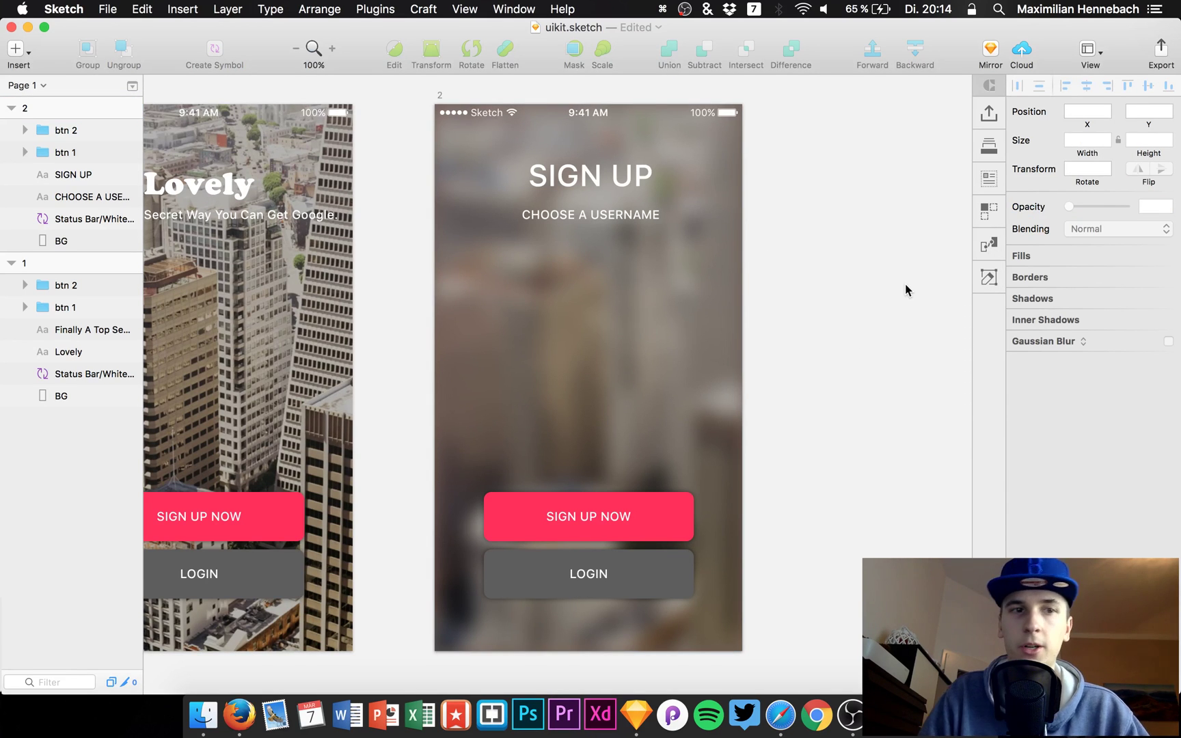
Try deleting the LOGIN button group from artboard 2 and undo the deletion.
click(66, 239)
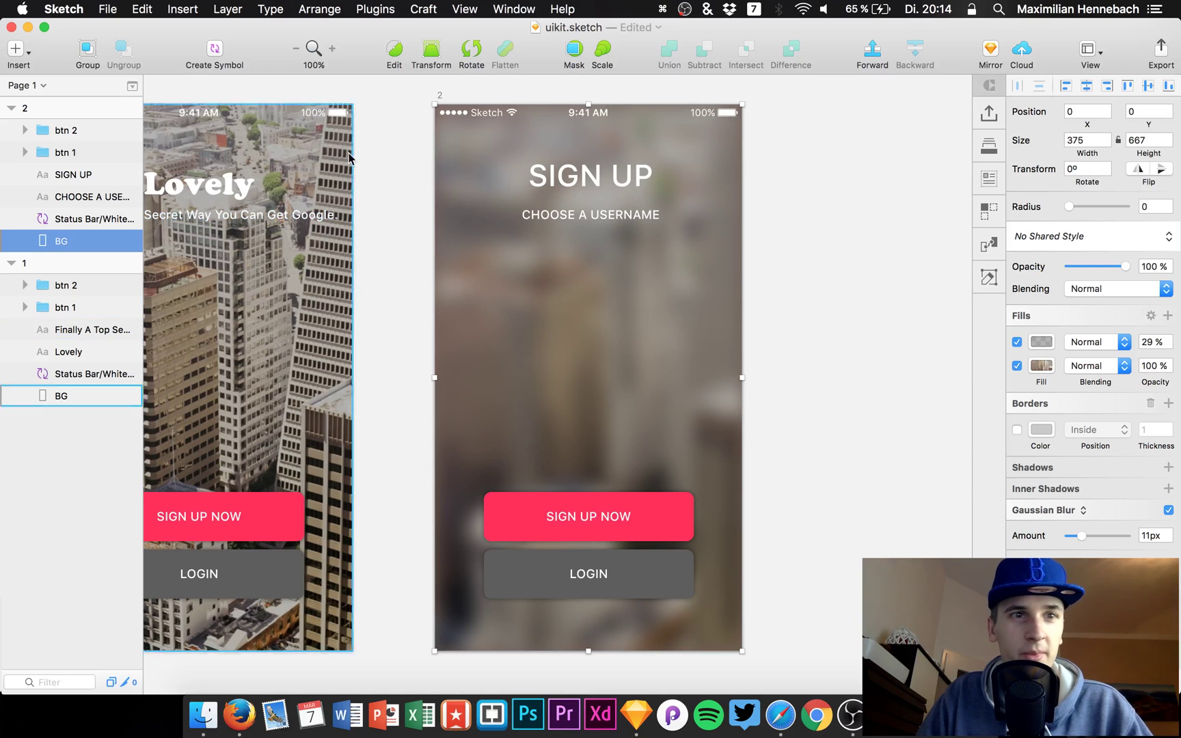
click(86, 130)
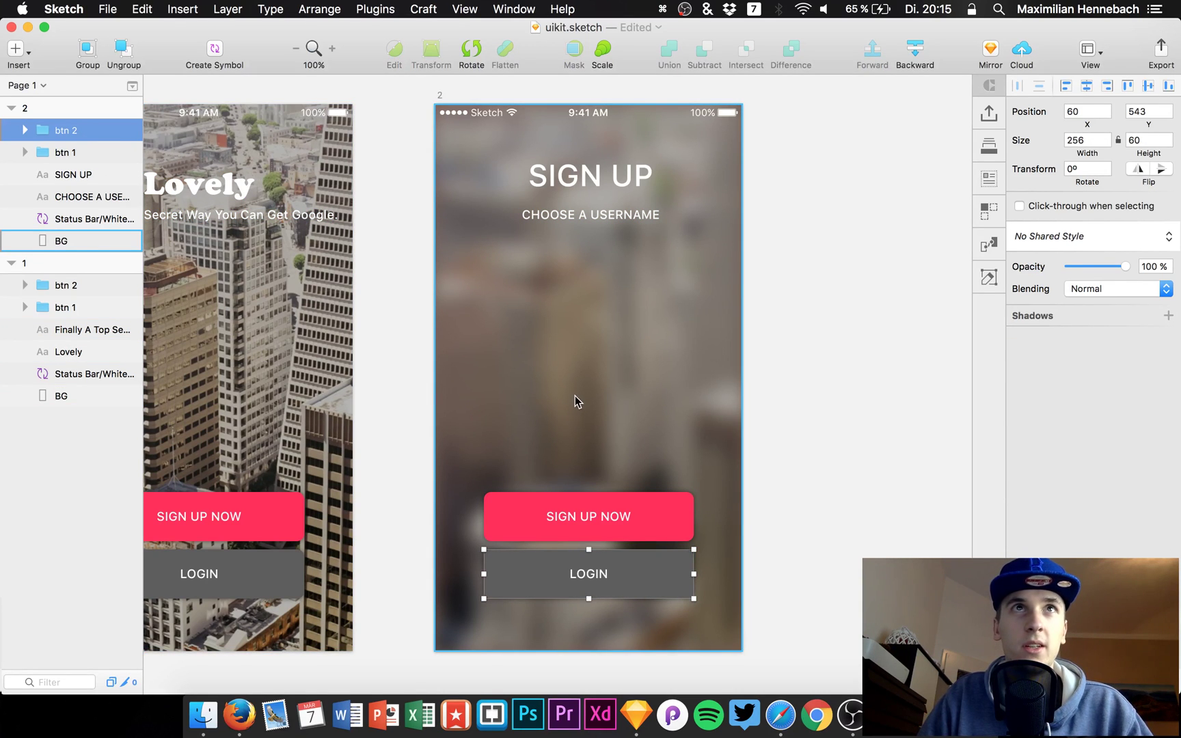
shift+click(592, 521)
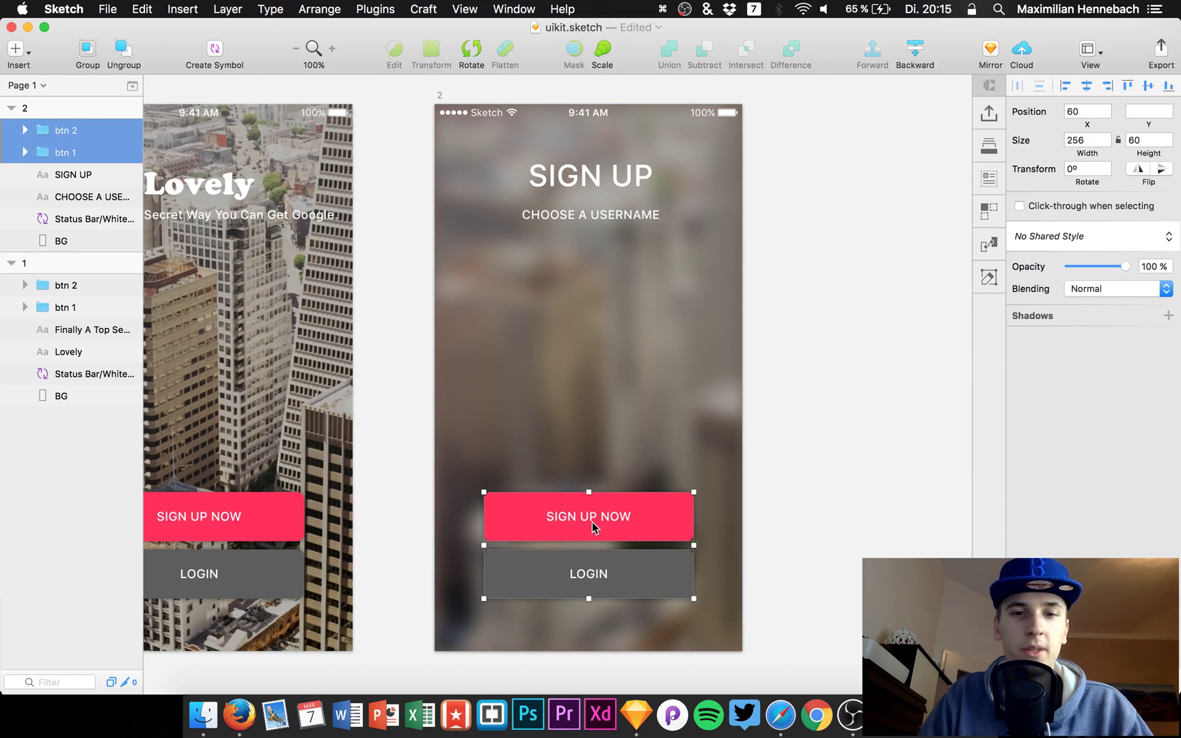
click(597, 490)
click(592, 532)
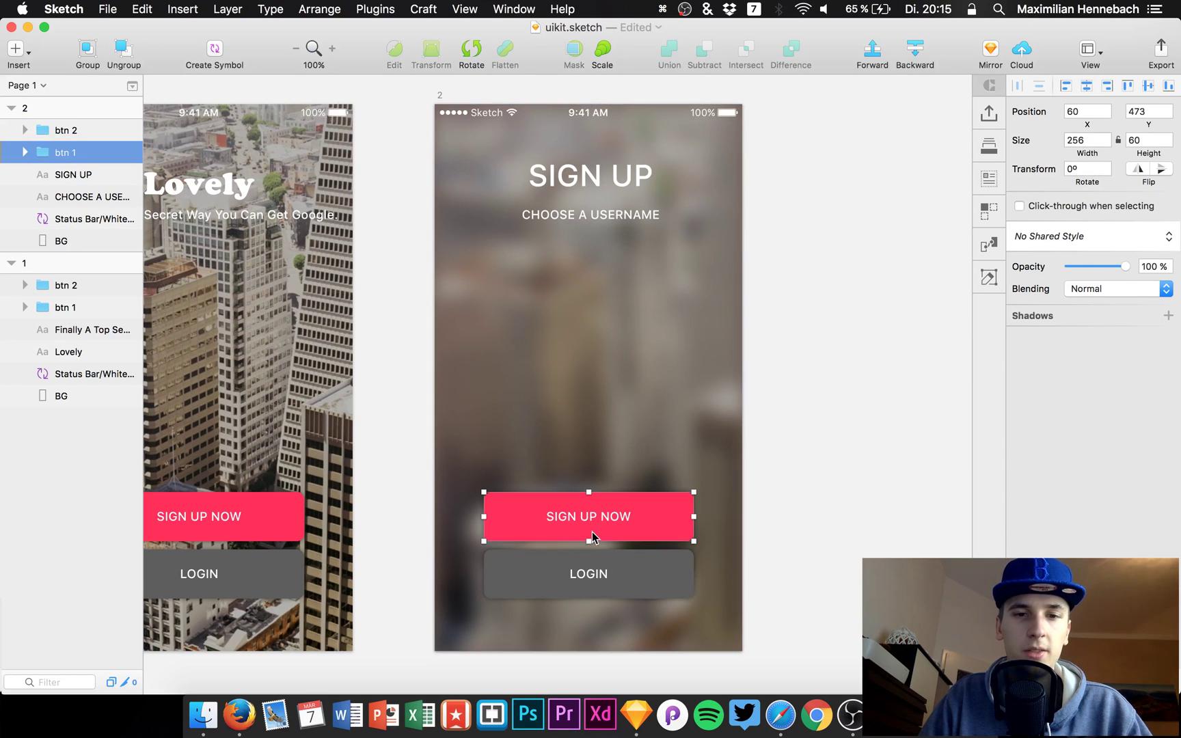
click(581, 573)
key(BackSpace)
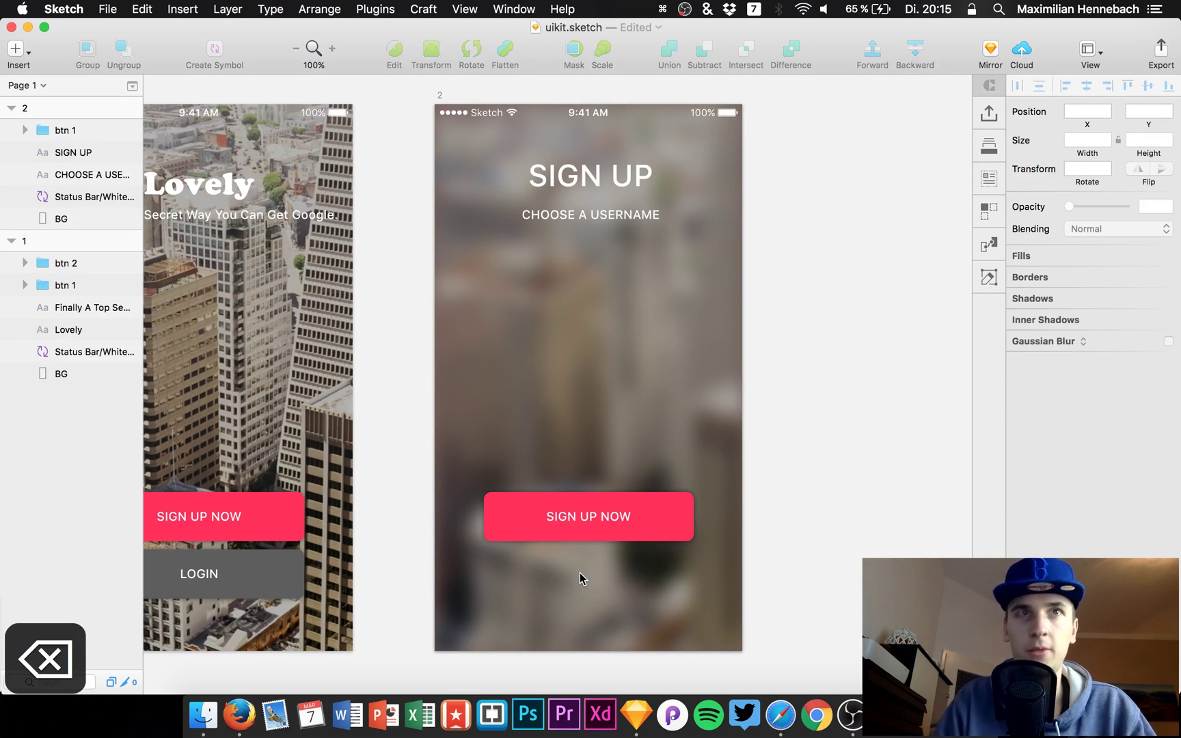
key(super+z)
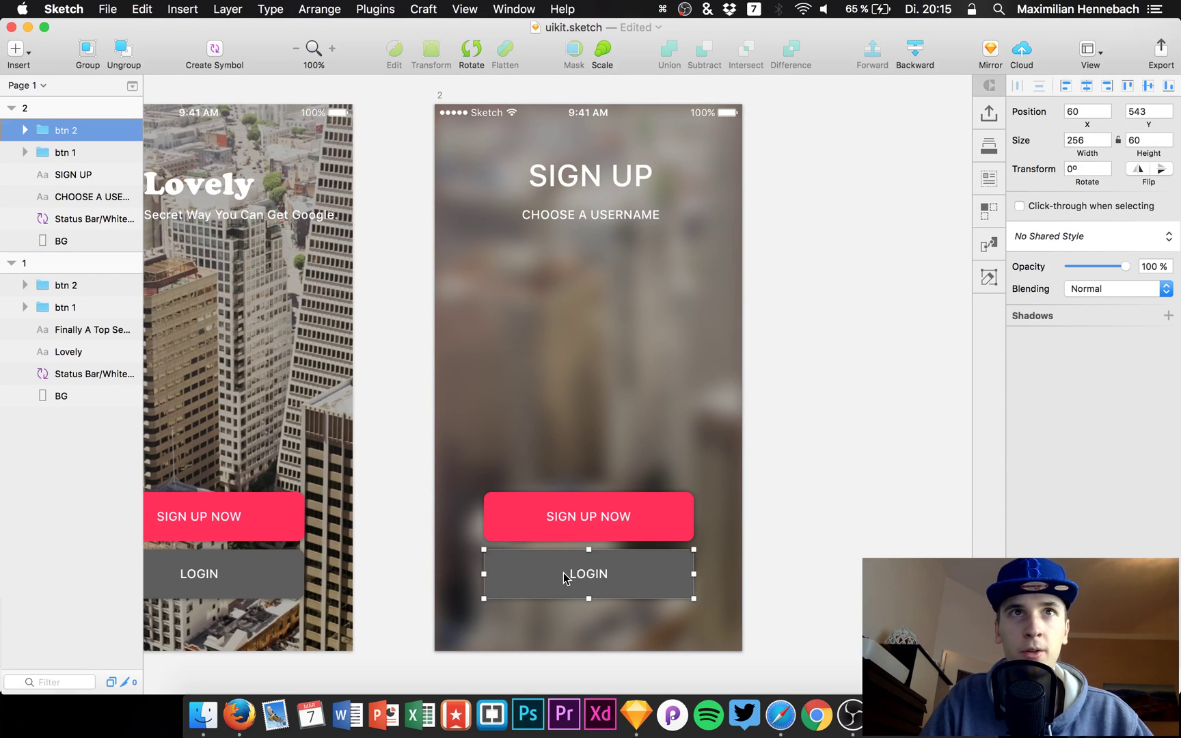
Dock the LOGIN button at the bottom of artboard 2 as a full-width bar, 375 wide and 44 high.
drag(563, 576, 520, 626)
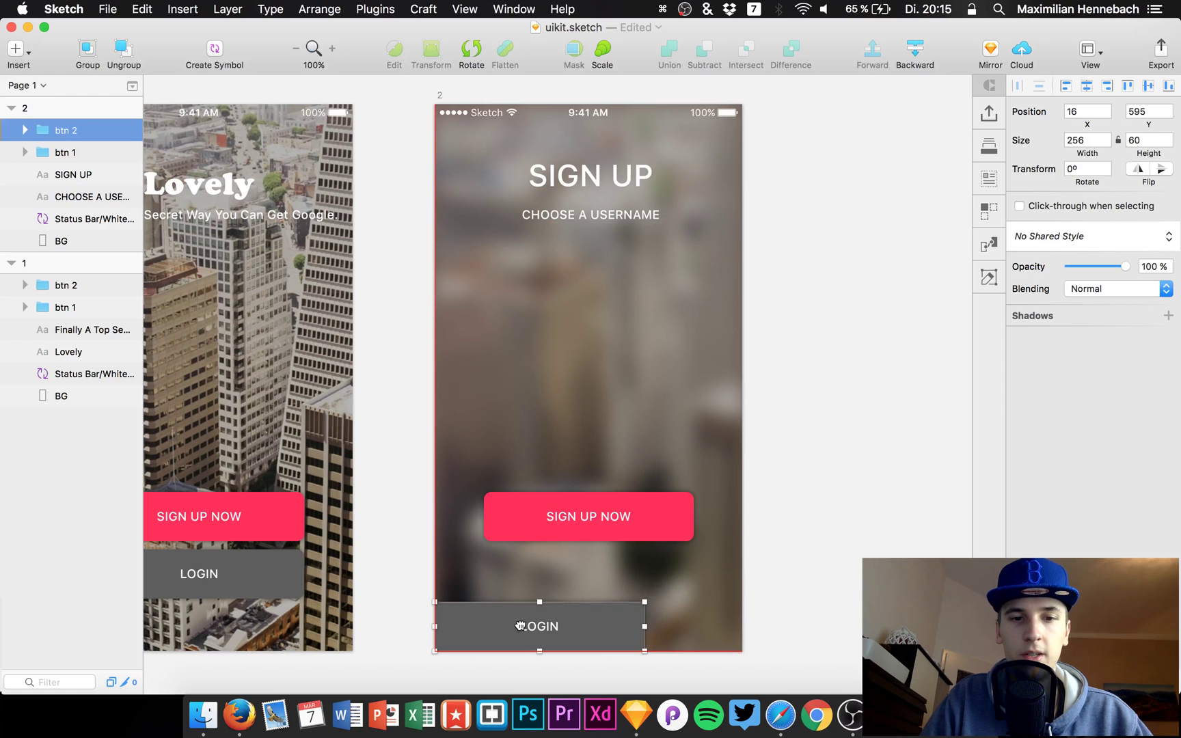
drag(644, 602, 740, 600)
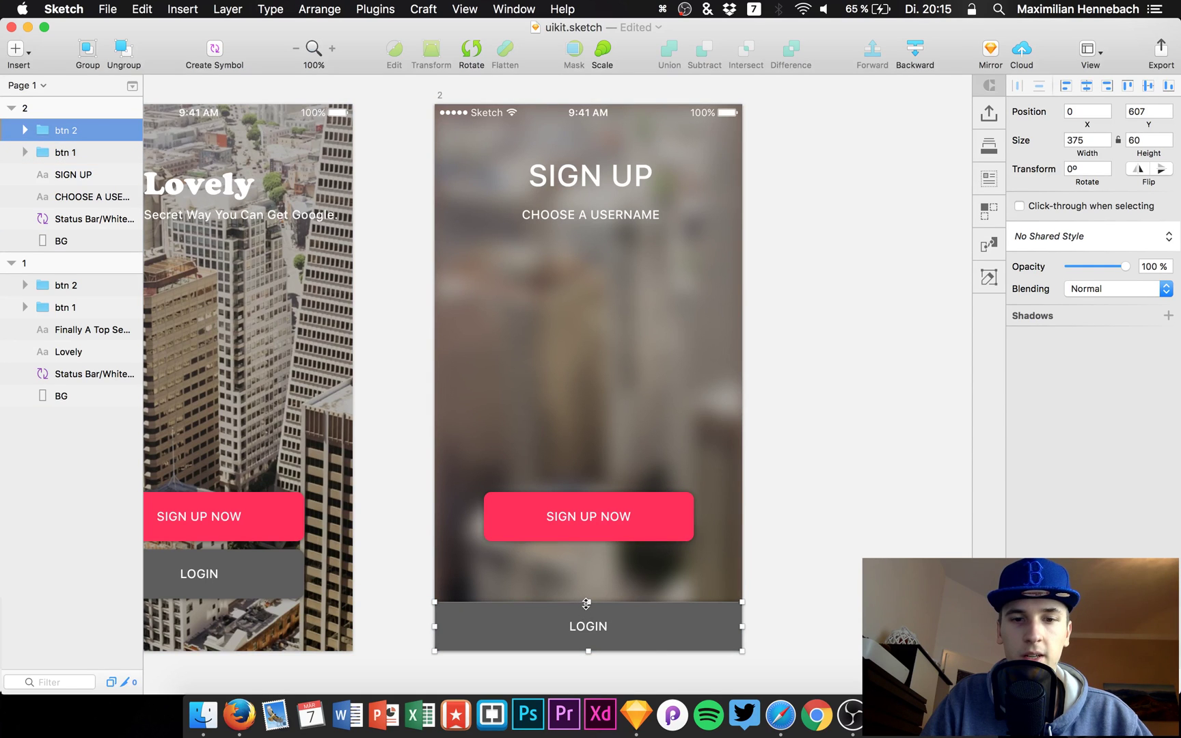
drag(586, 602, 585, 615)
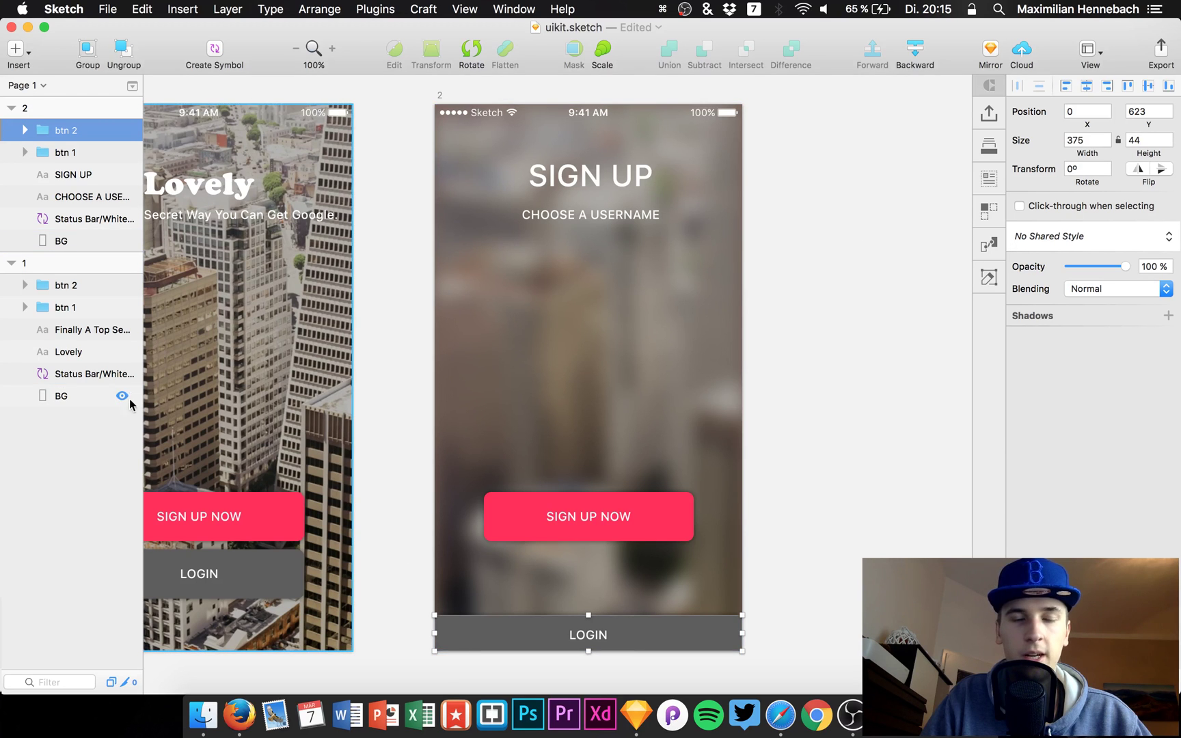
Replace the LOGIN label in artboard 2's btn 2 group with "Already a member?".
click(25, 130)
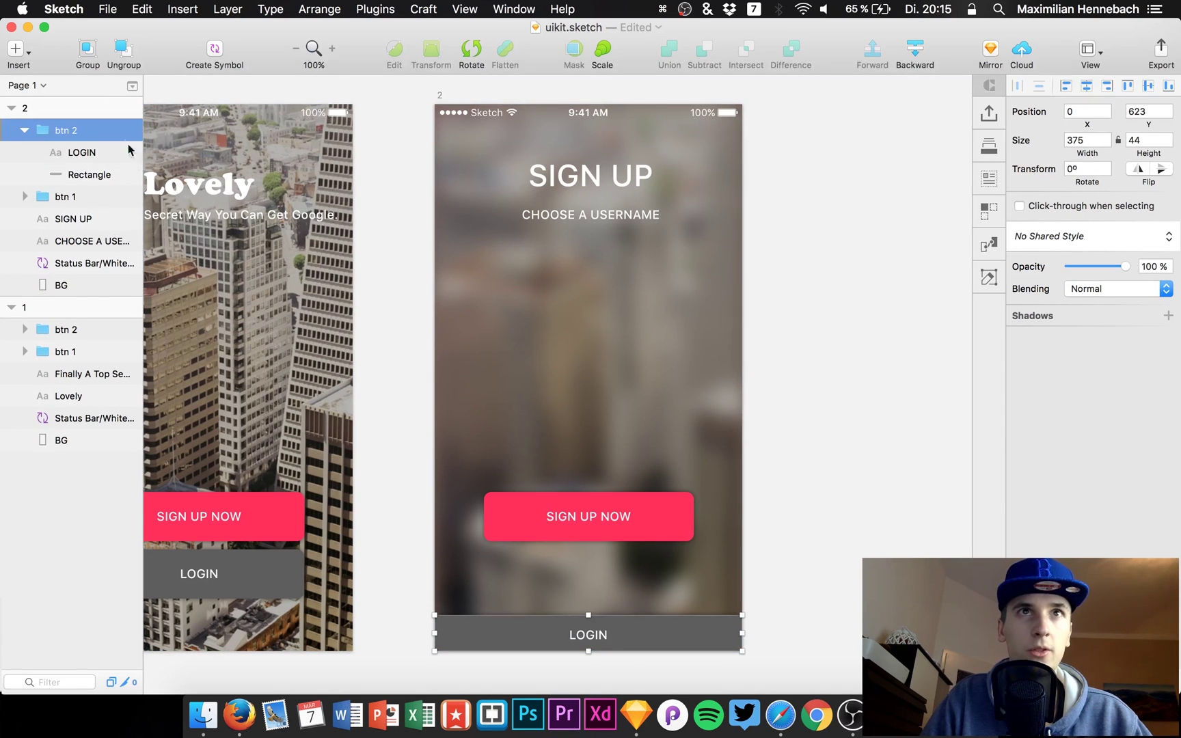
click(75, 152)
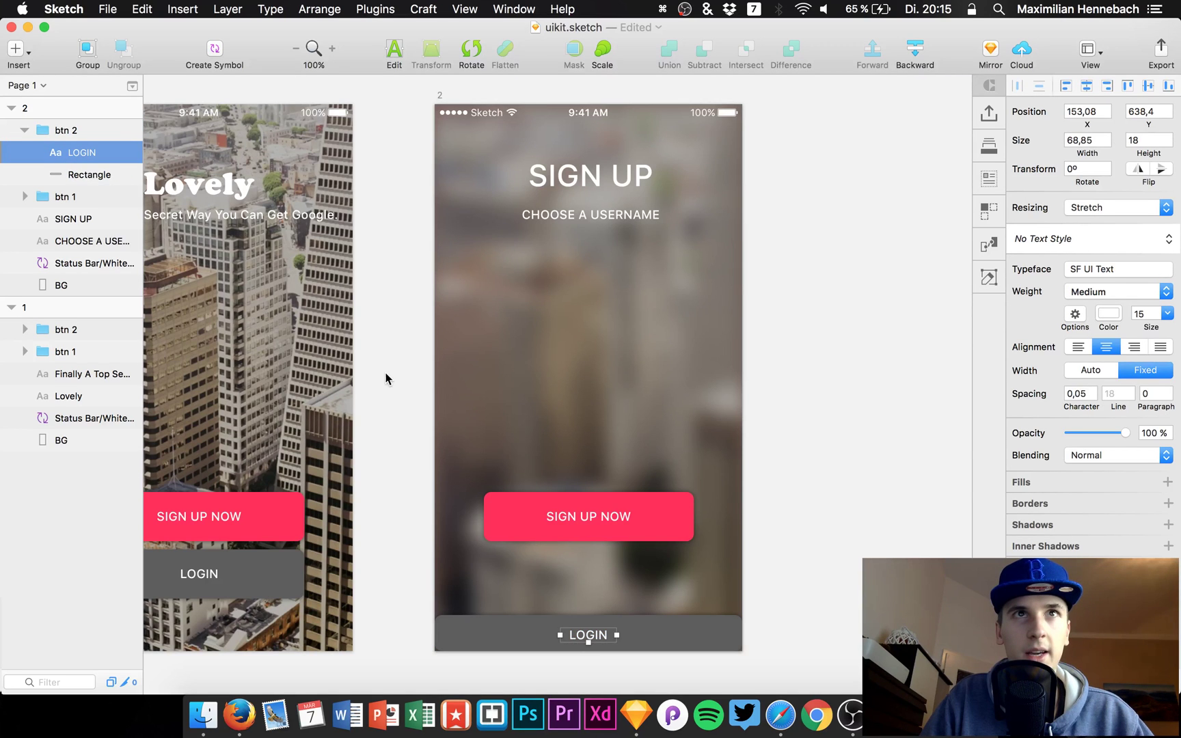
key(Return)
text(z)
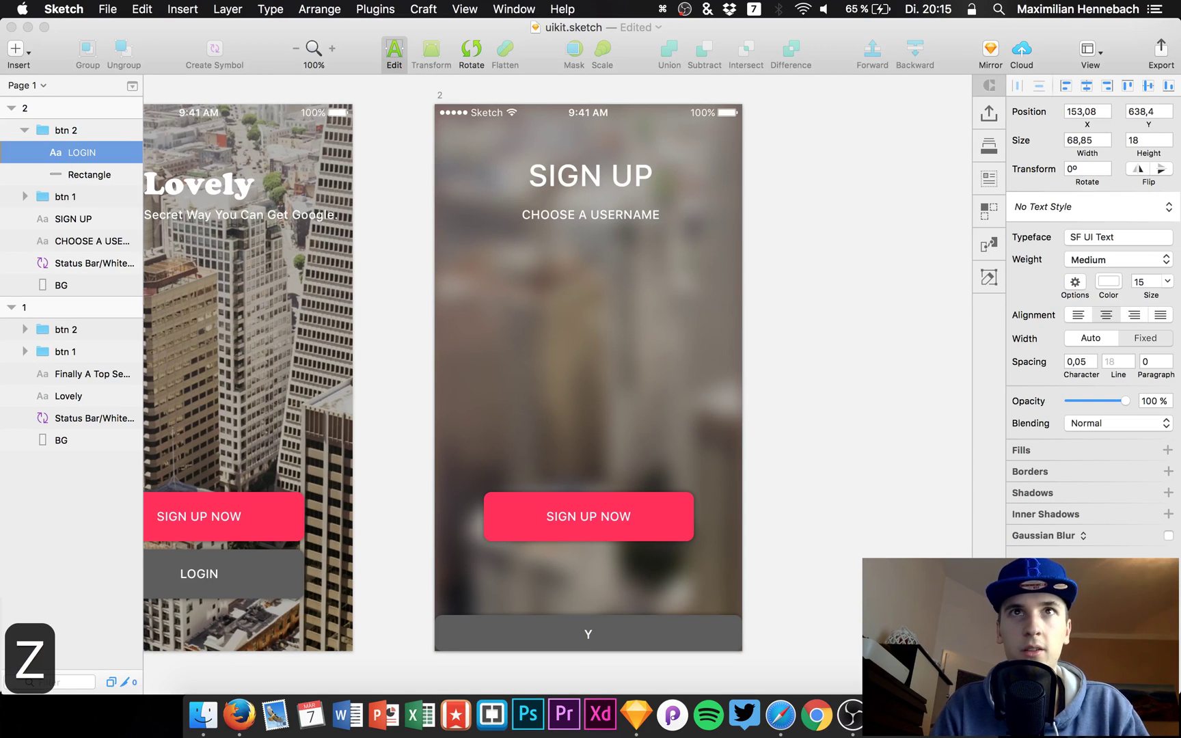
key(BackSpace)
text(A)
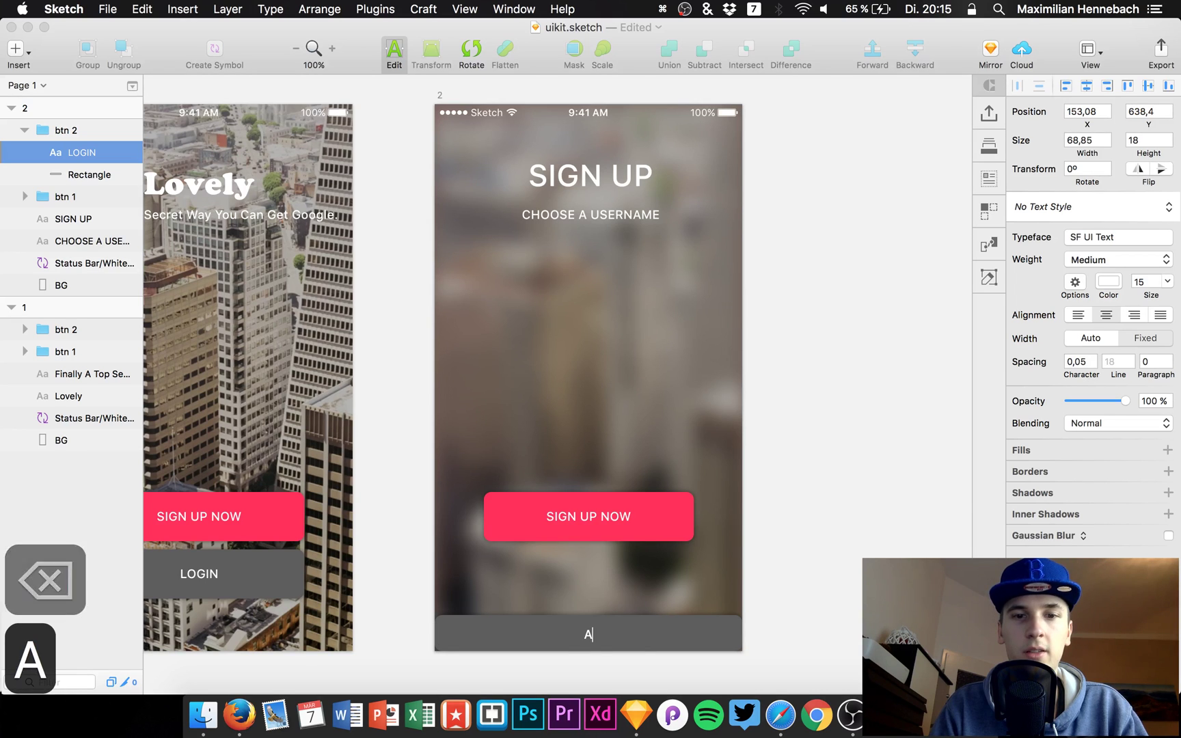
text(lready a member?)
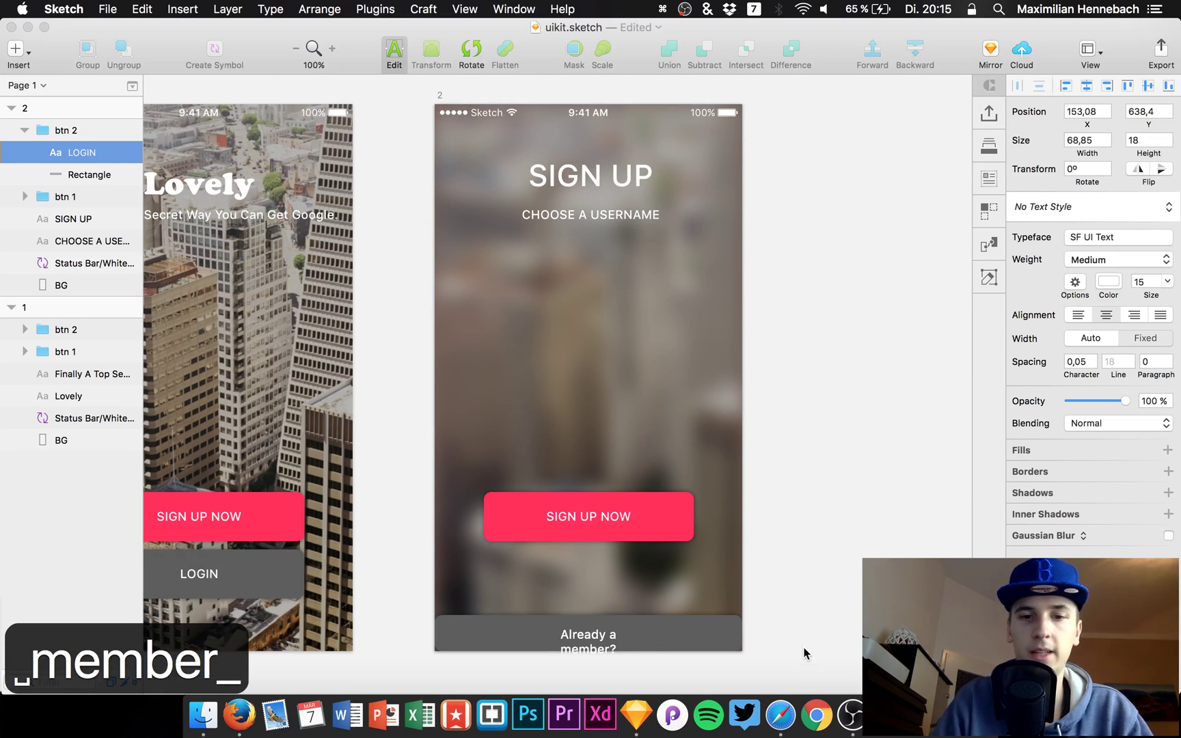
key(Escape)
Set the "Already a member?" text to auto width, centre it horizontally, and nudge it up to Y 637.
drag(657, 641, 705, 636)
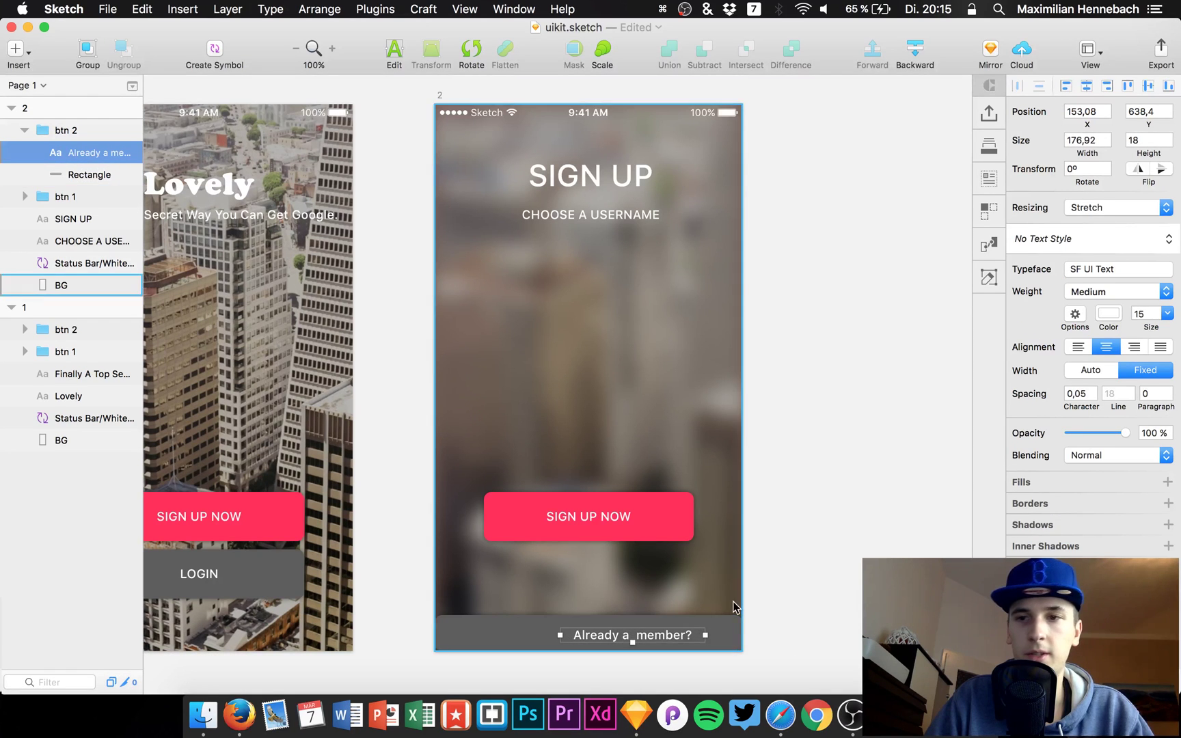
click(1104, 368)
click(1087, 86)
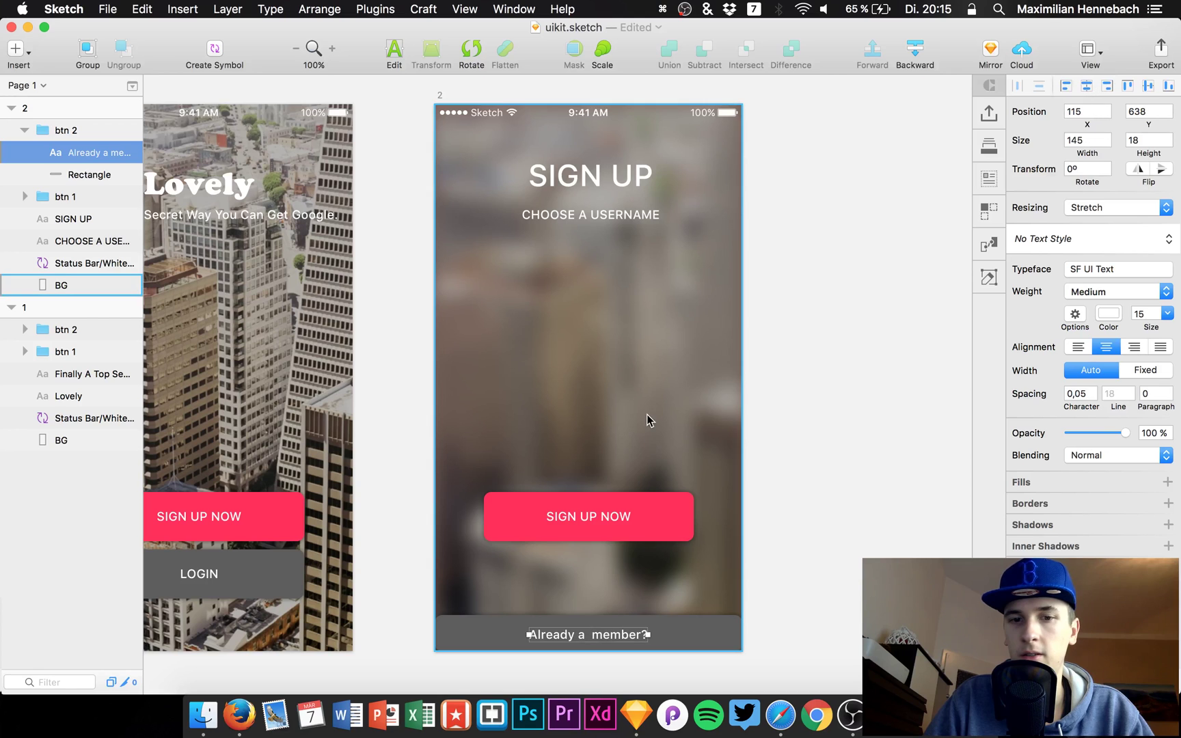
key(Up)
key(Up)
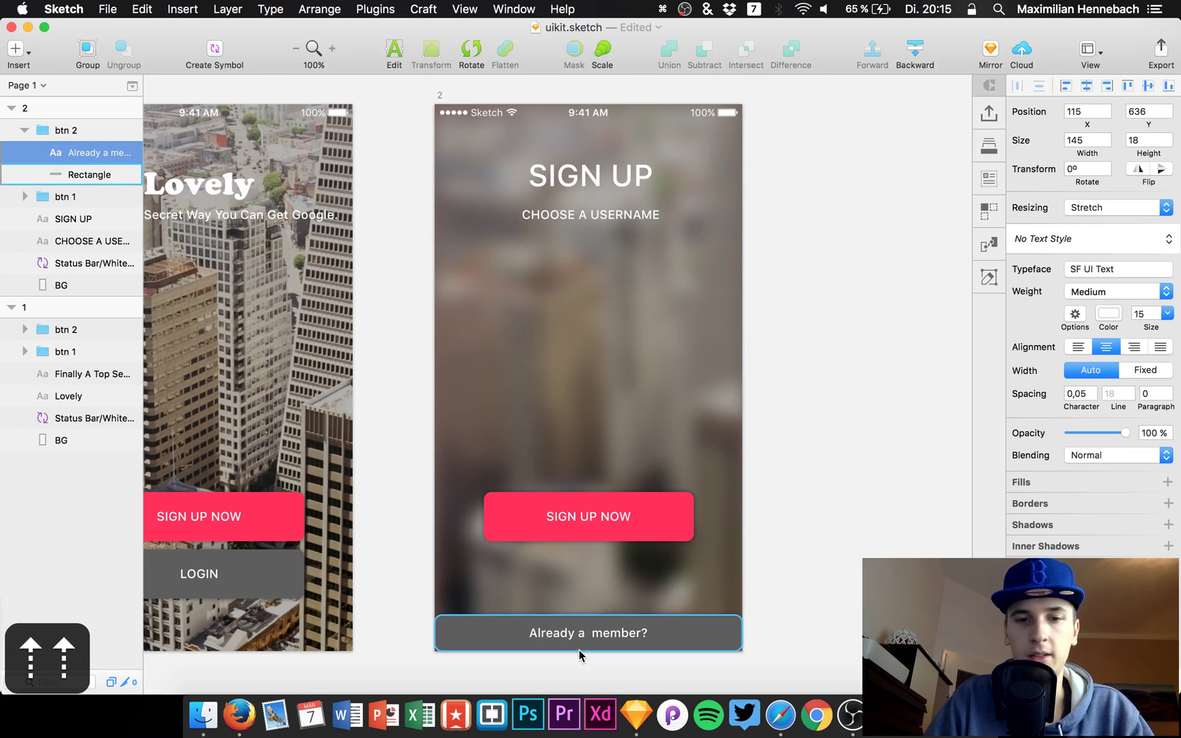
key(Down)
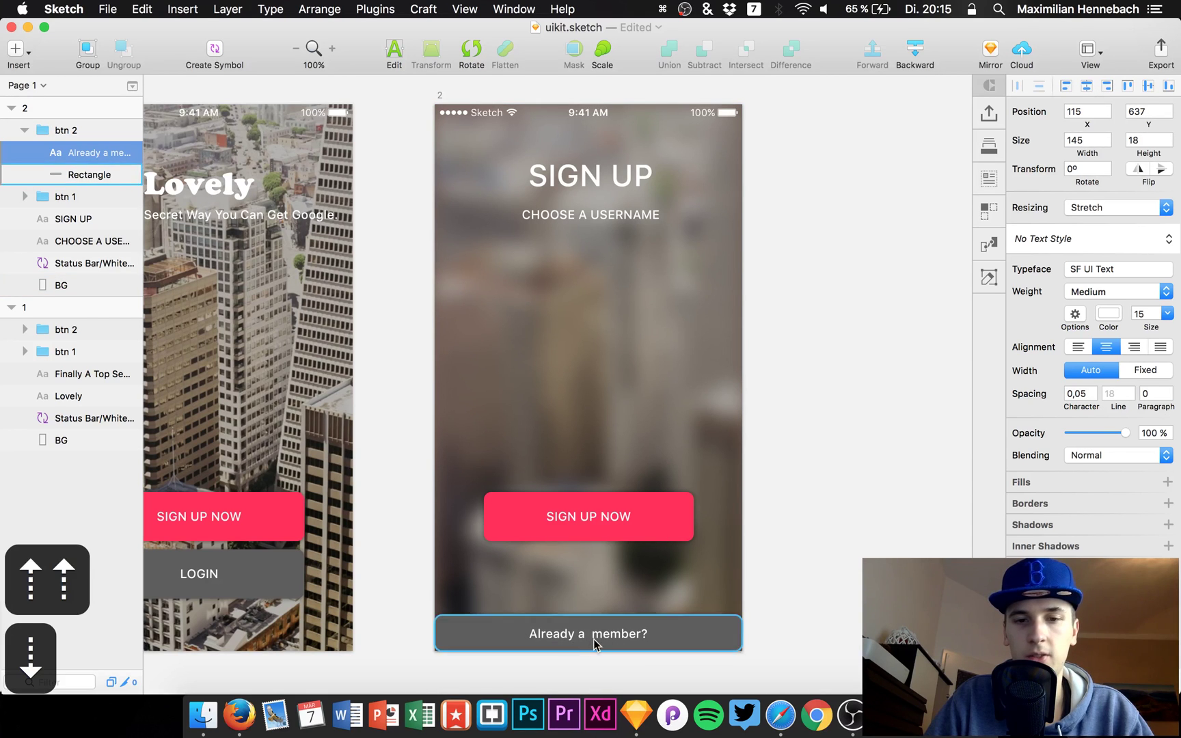
Set the corner radius of the grey bar behind "Already a member?" to 0.
click(696, 636)
drag(1085, 239, 1068, 240)
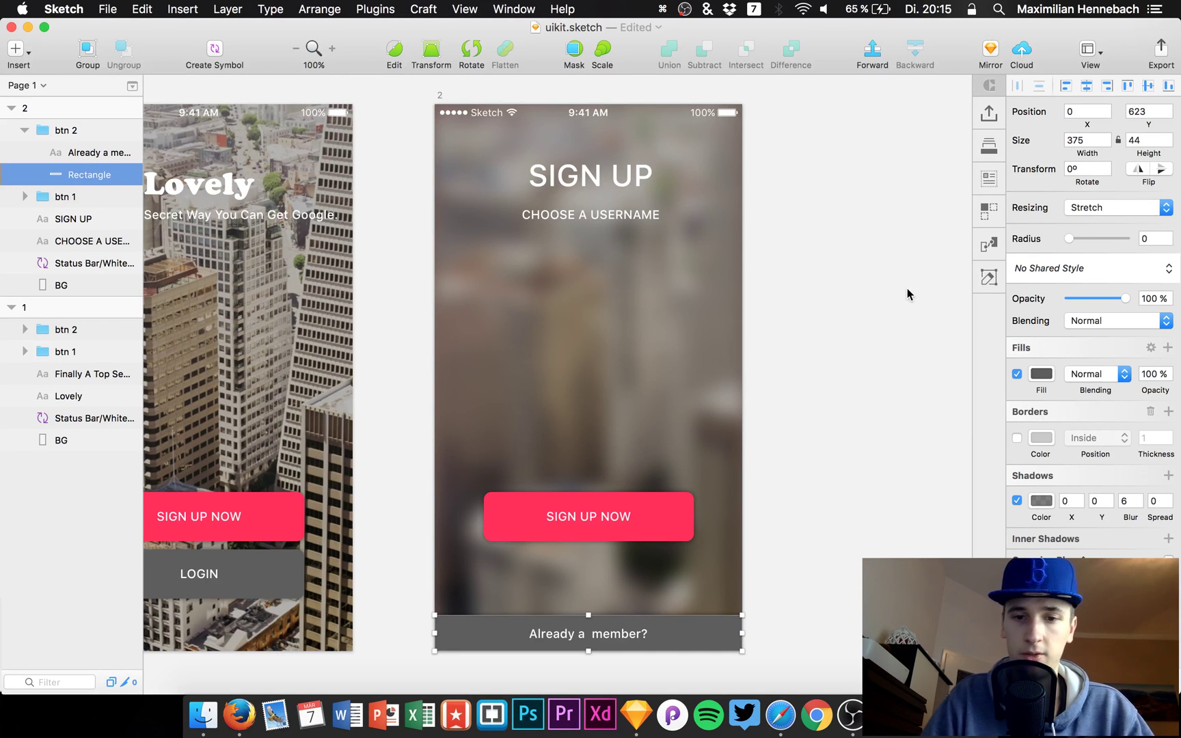
click(817, 550)
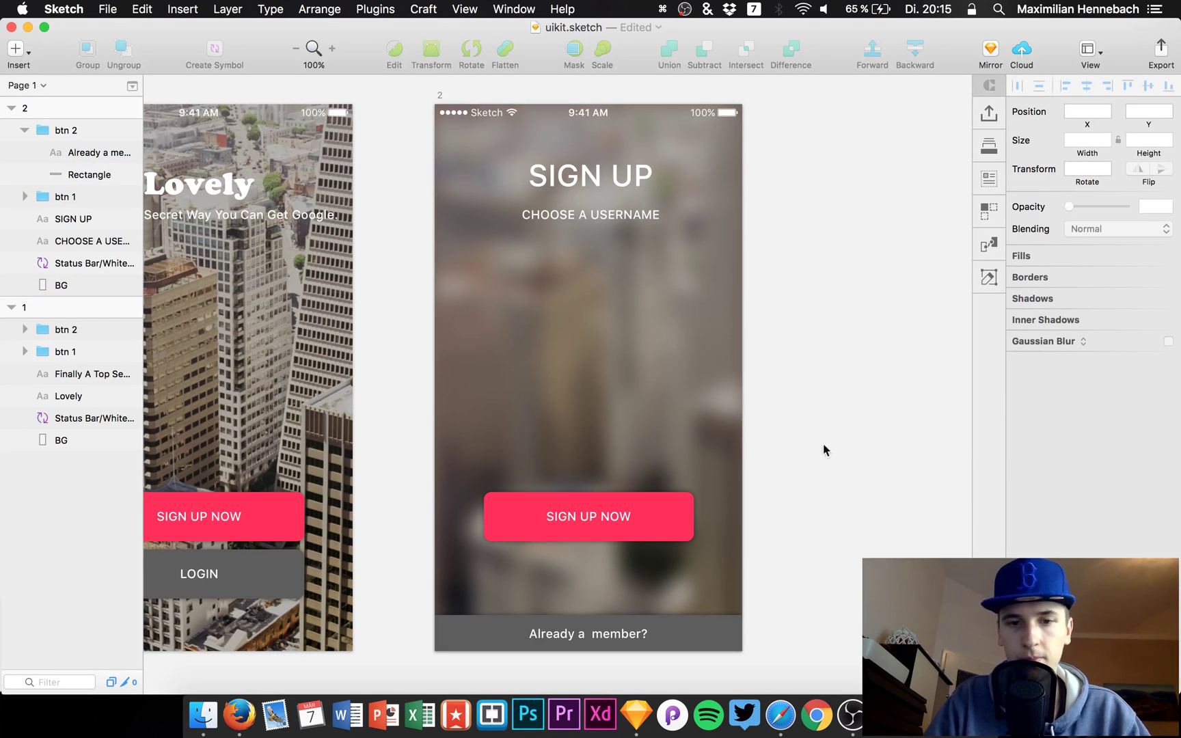
Remove the extra space before "member?" in the bottom bar's text.
click(589, 635)
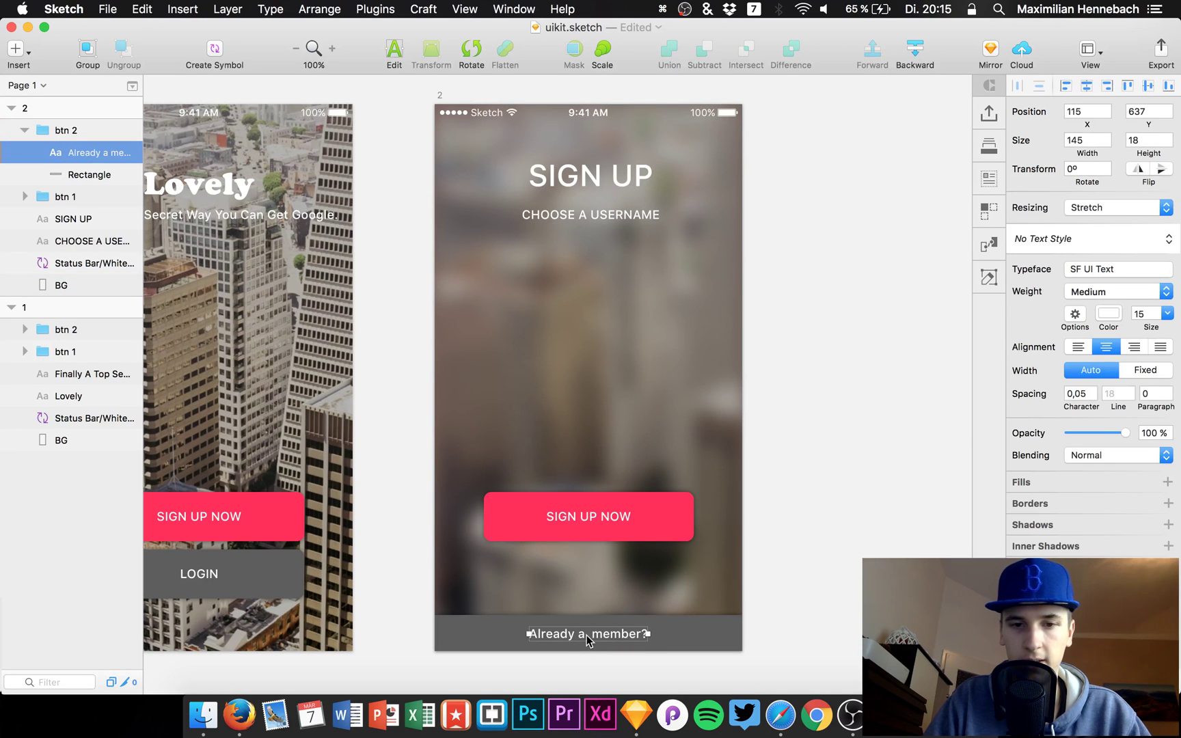
double_click(588, 636)
key(BackSpace)
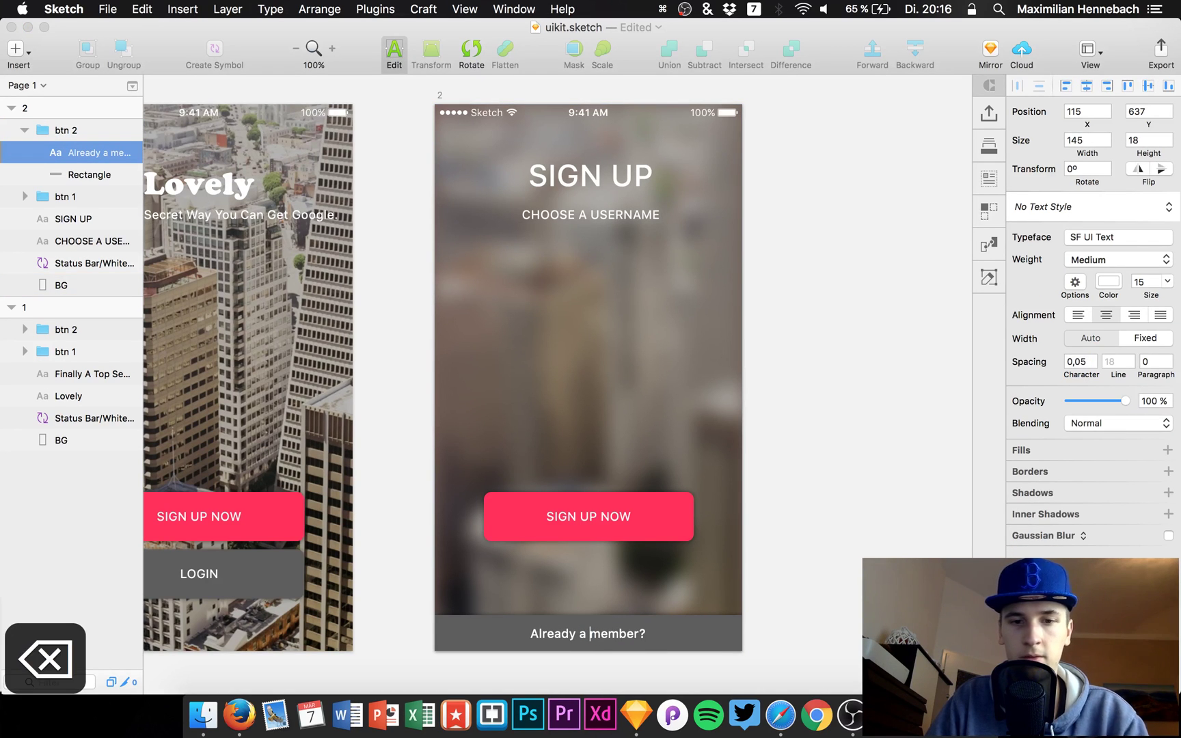
key(Escape)
Move the SIGN UP NOW button in artboard 2 down to Y 523, just above the bottom bar.
click(567, 521)
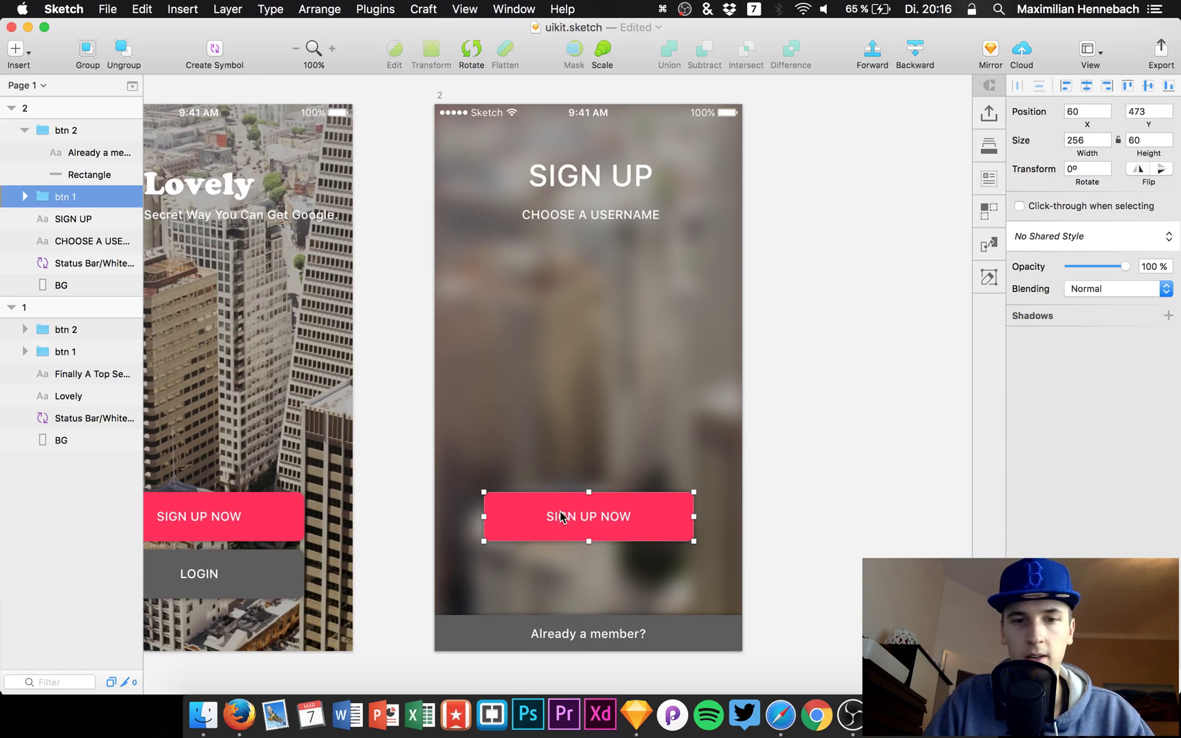
key(shift+Down)
key(shift+Down)
key(shift+Down)
key(shift+Down)
key(shift+Down)
key(shift+Down)
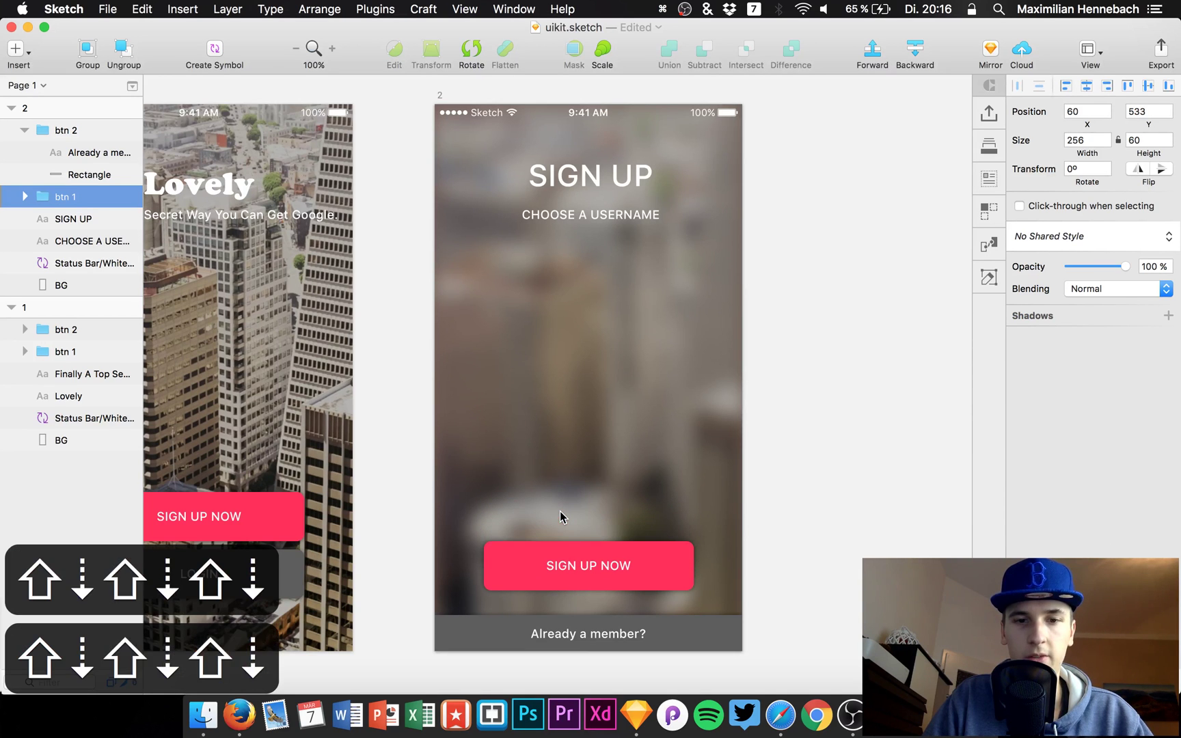
key(shift+Up)
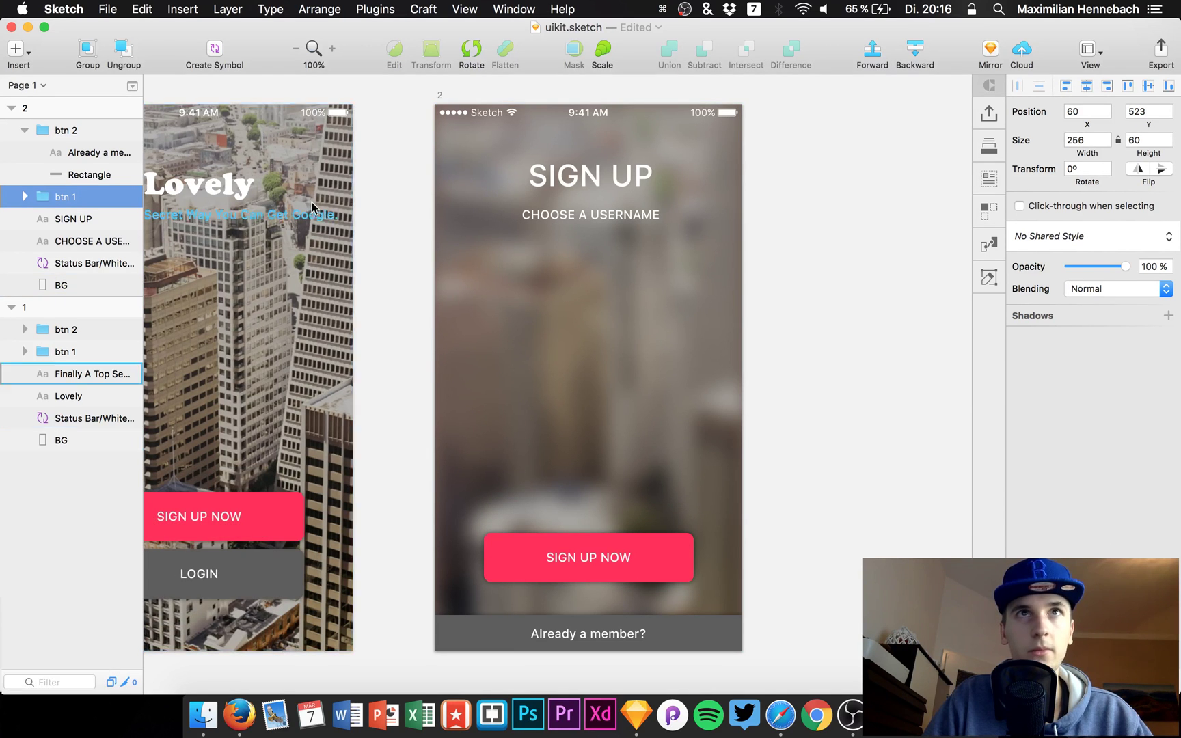
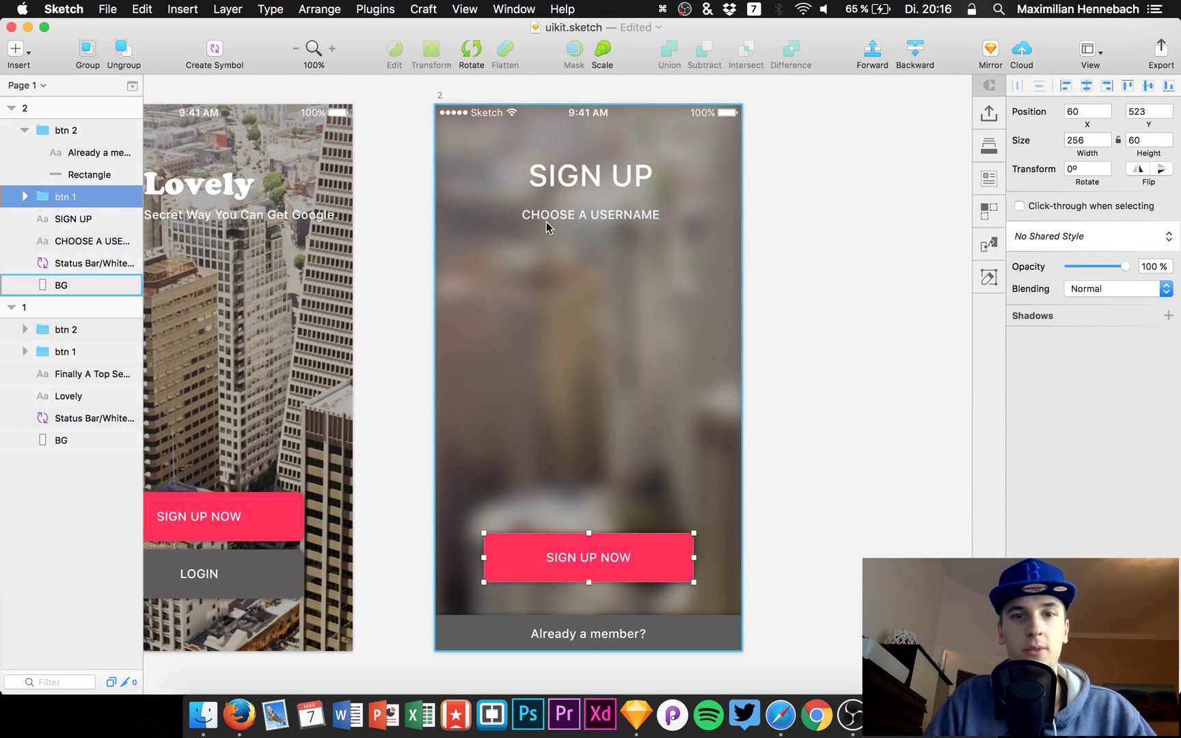
Left-align the "CHOOSE A USERNAME" text in artboard 2 and keep it selected.
click(547, 222)
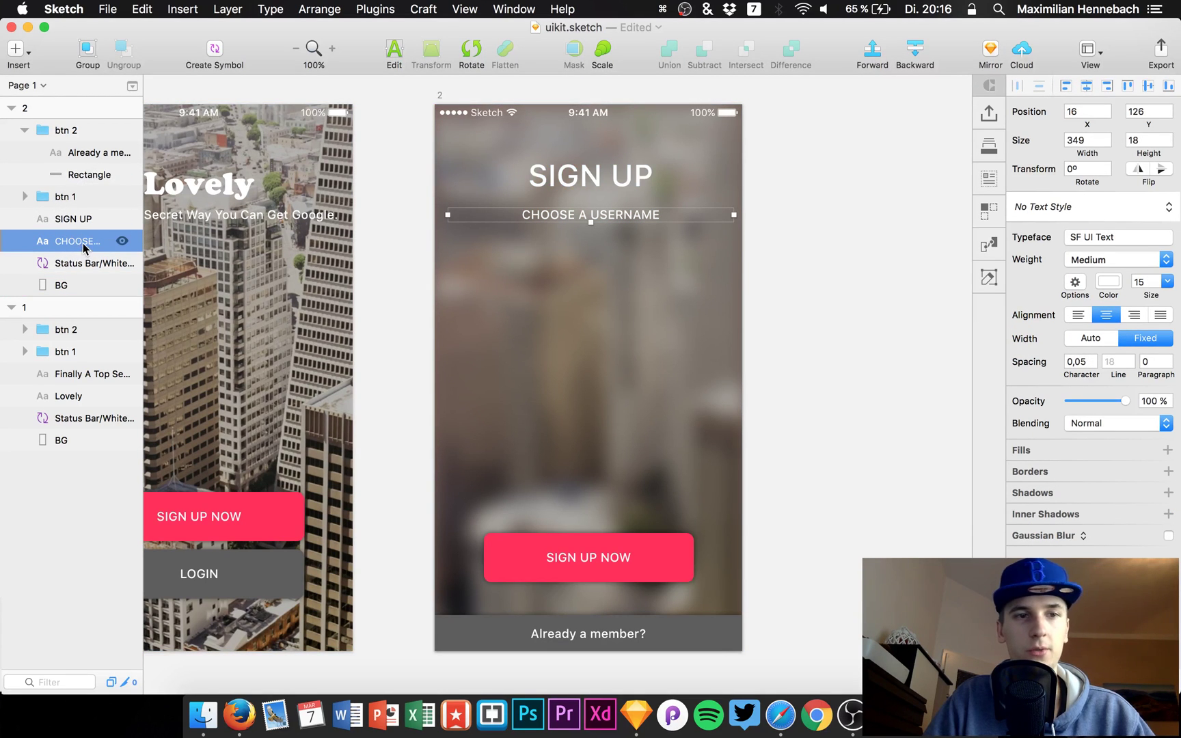
click(1078, 316)
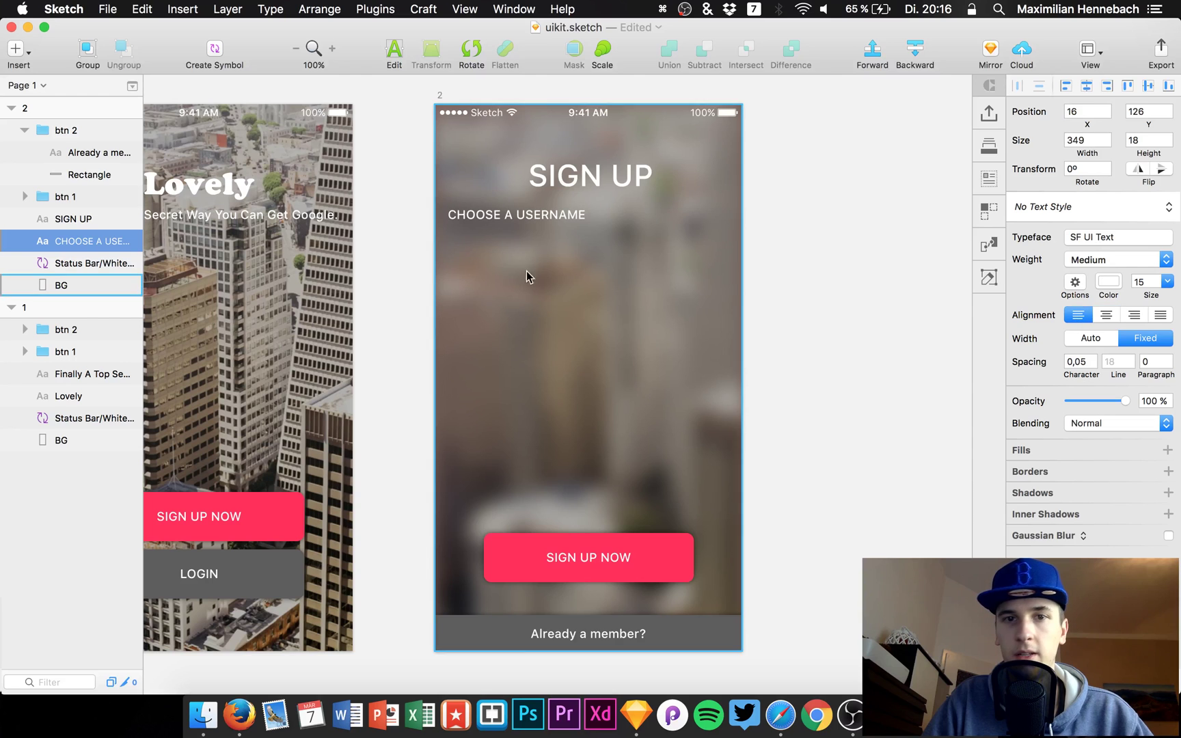
click(659, 260)
click(561, 216)
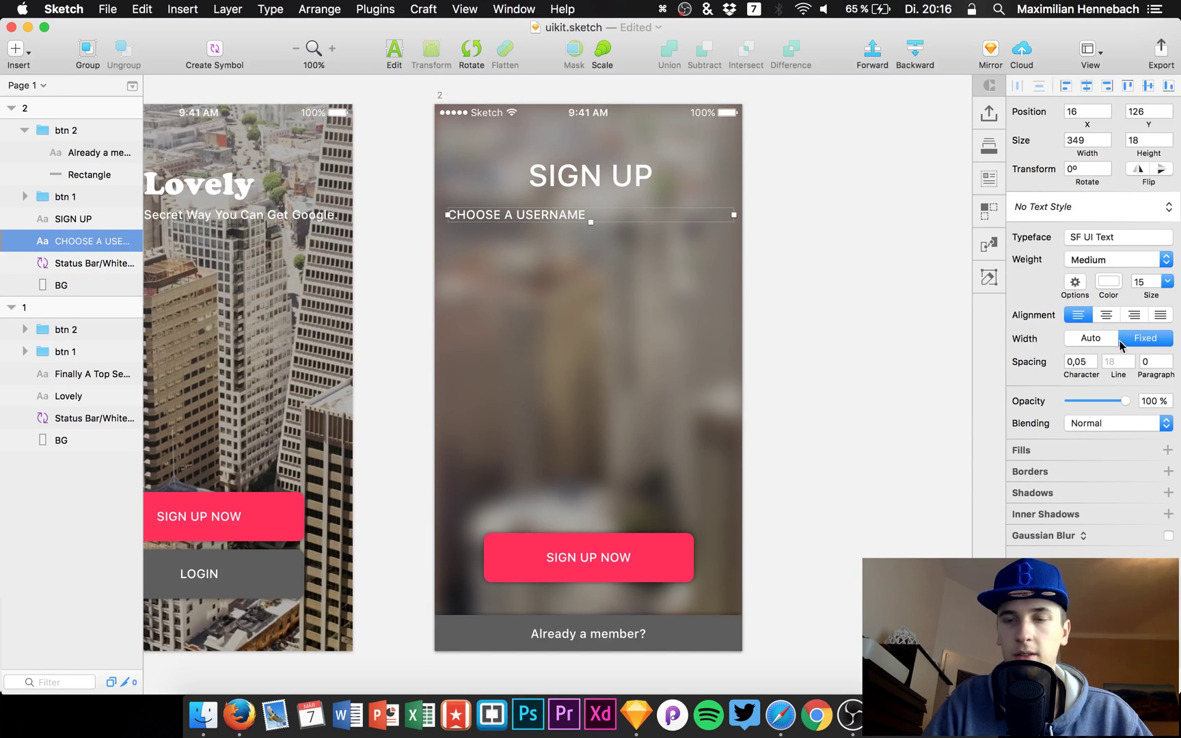
Give the "CHOOSE A USERNAME" text auto width and centred alignment, and centre it horizontally in artboard 2.
click(1098, 341)
click(1107, 316)
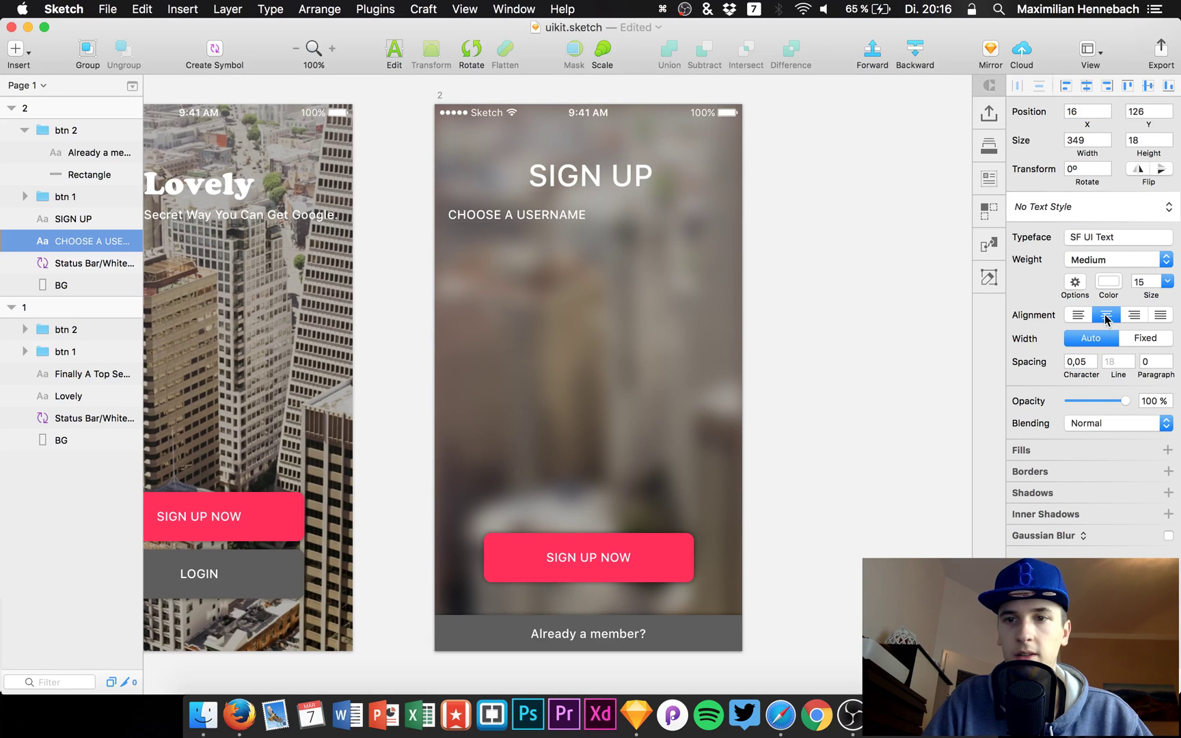
click(652, 280)
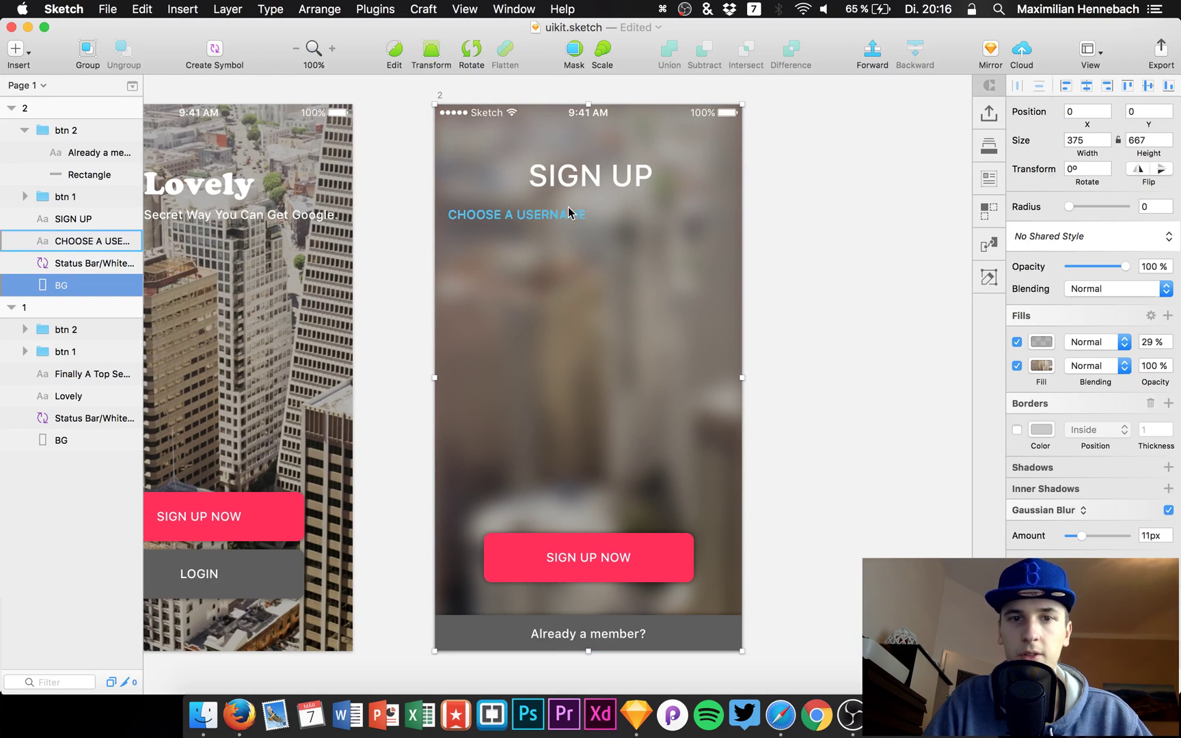
click(562, 216)
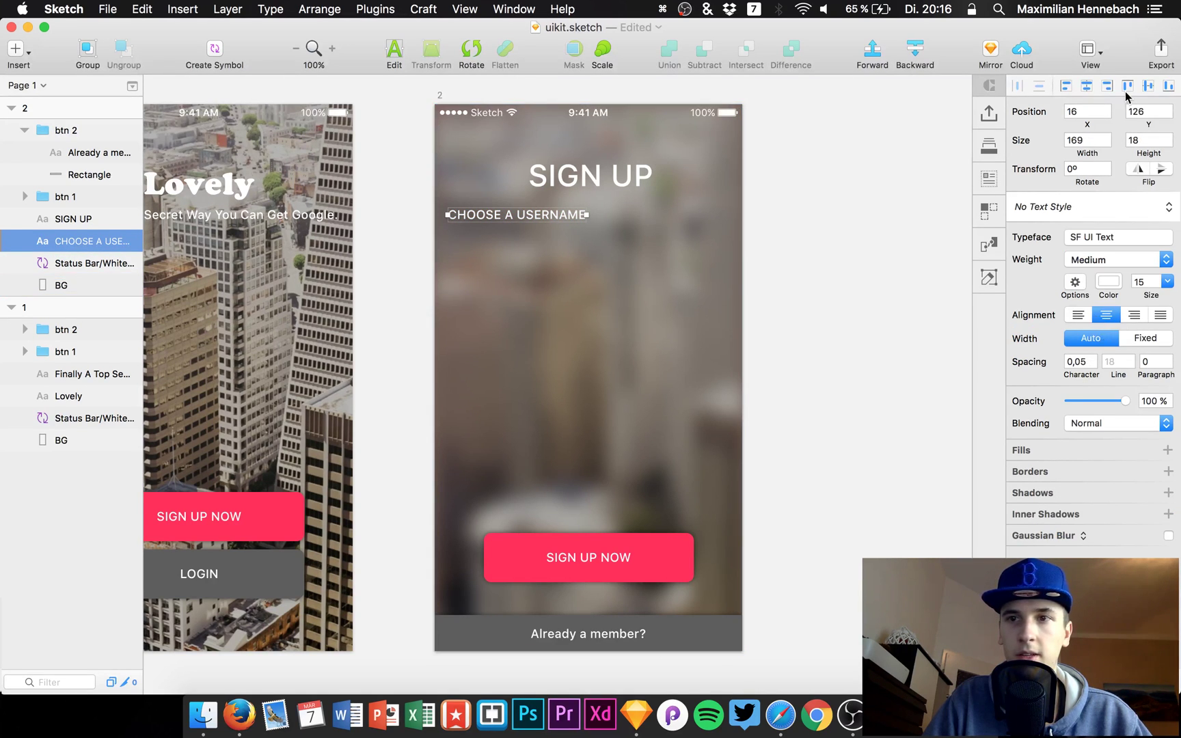
click(1087, 86)
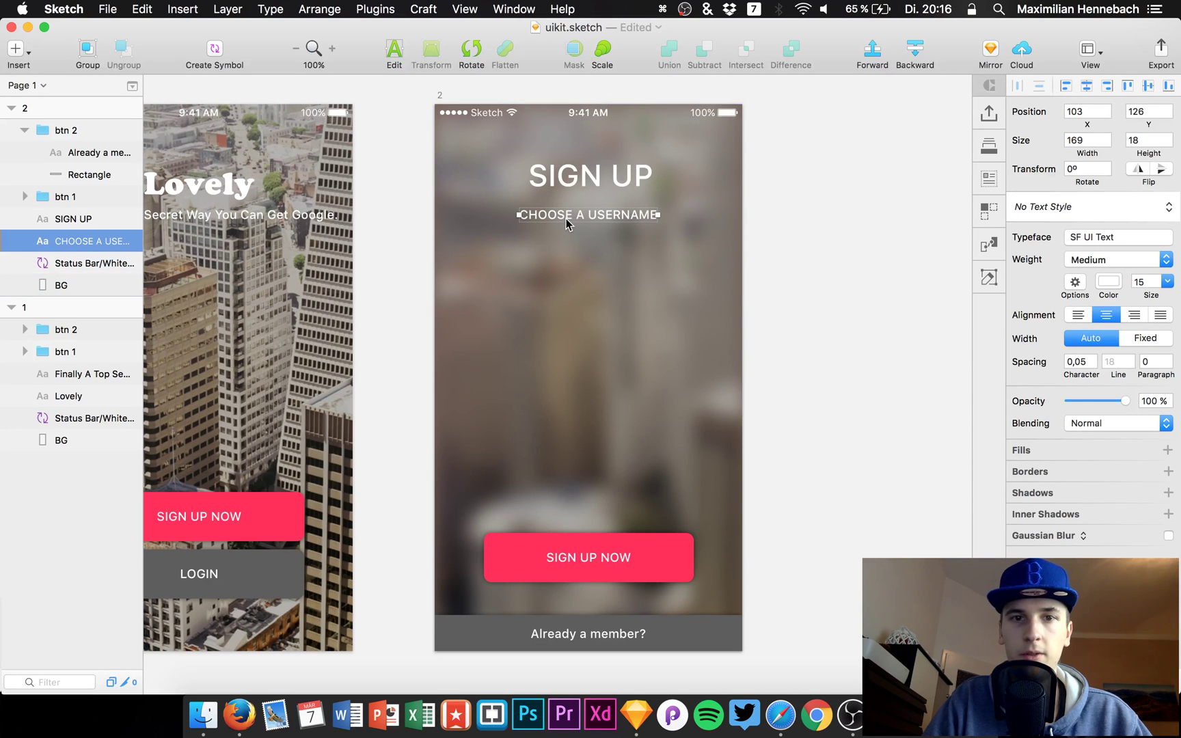
Draw a horizontal line about 276 px long beneath "CHOOSE A USERNAME" and colour it white (FFFFFF).
key(l)
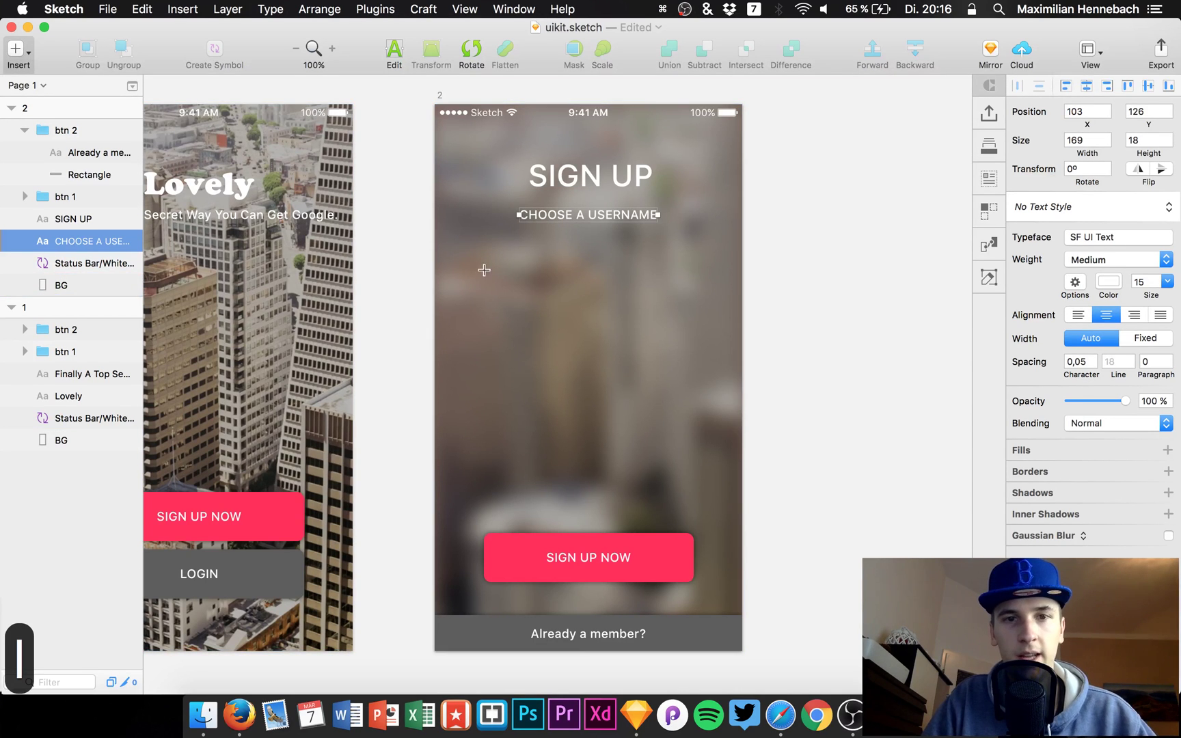
click(477, 254)
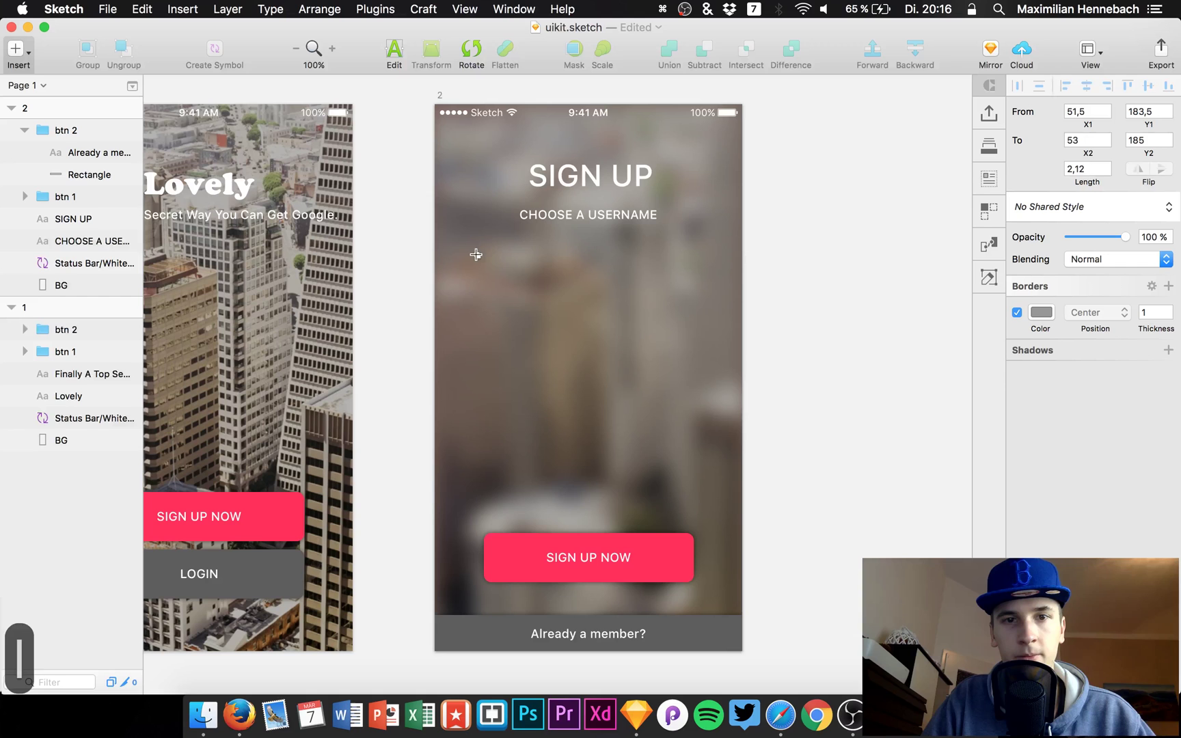
drag(476, 255, 703, 255)
click(1041, 313)
text(ffffff)
key(Return)
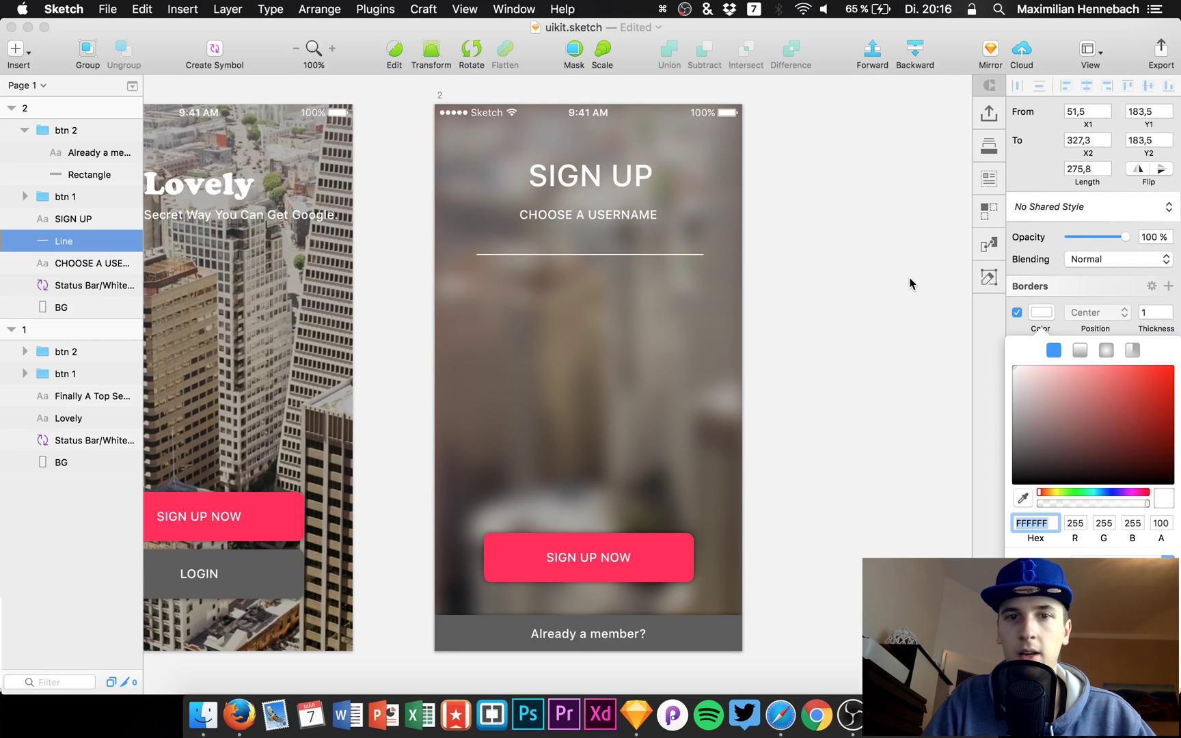
Reduce the white line's opacity to 41% and move it slightly down to Y 186.5.
drag(1104, 237, 1092, 239)
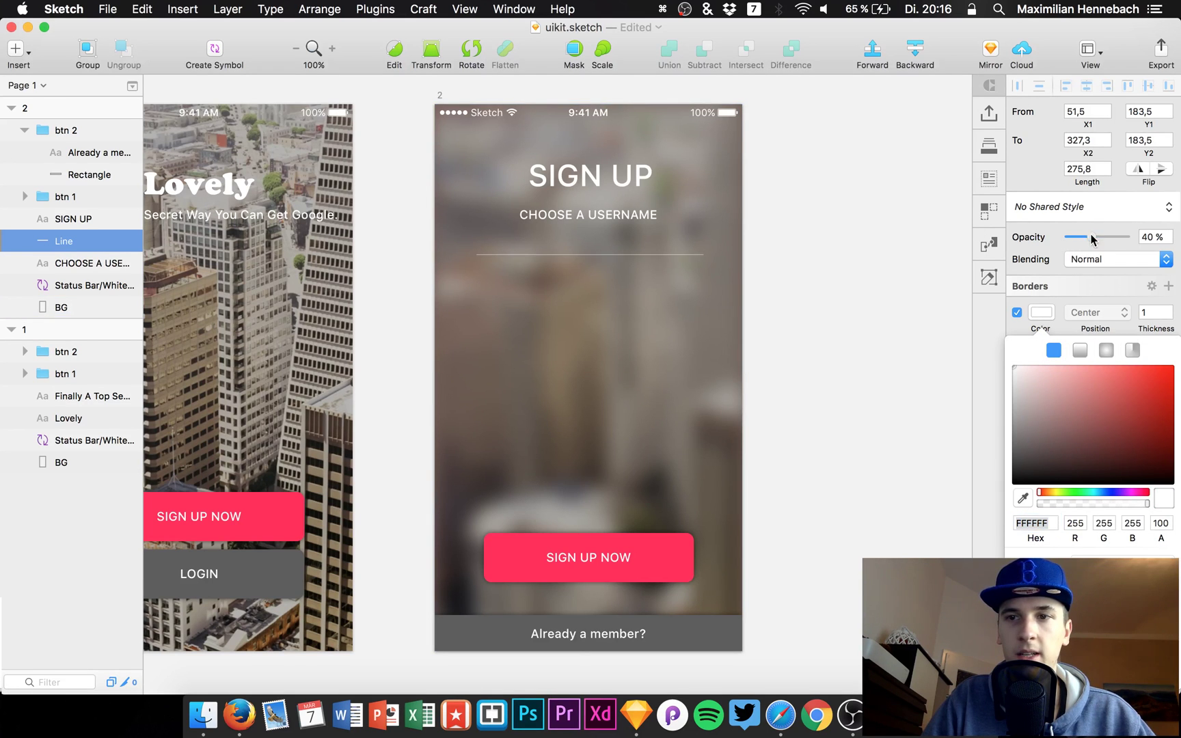
click(640, 255)
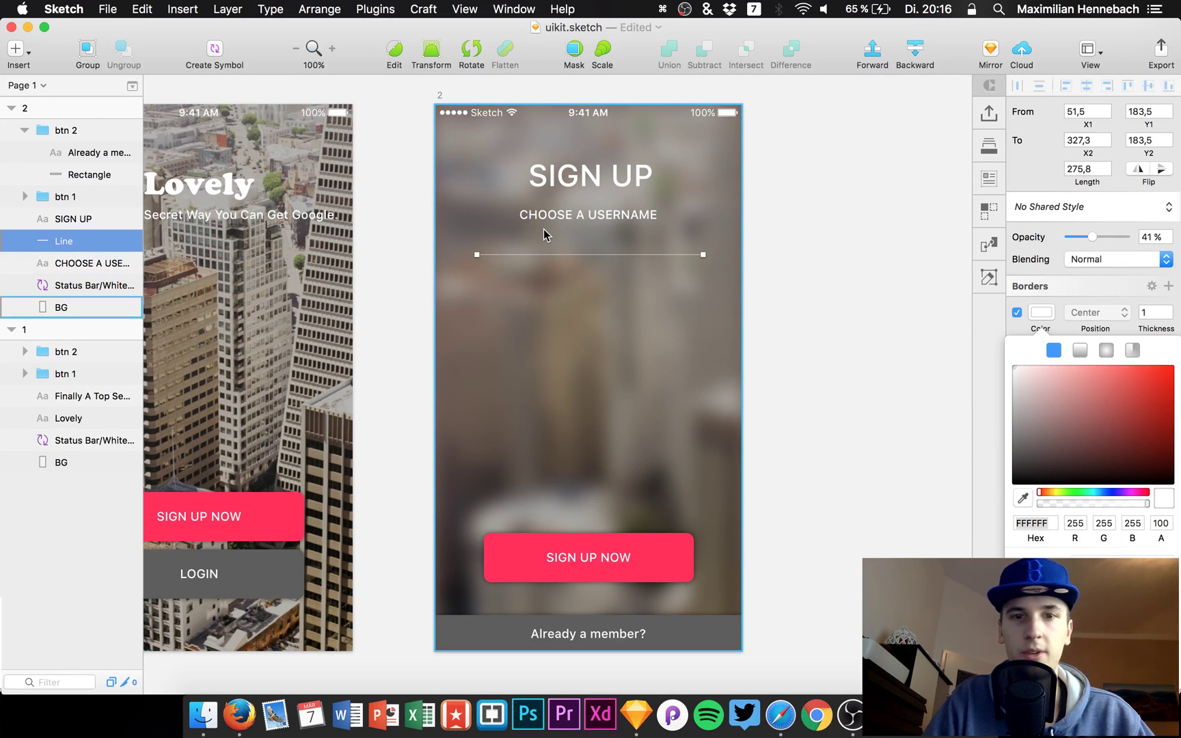
key(shift+Down)
key(Up)
key(Up)
key(Up)
key(Up)
key(Up)
key(Up)
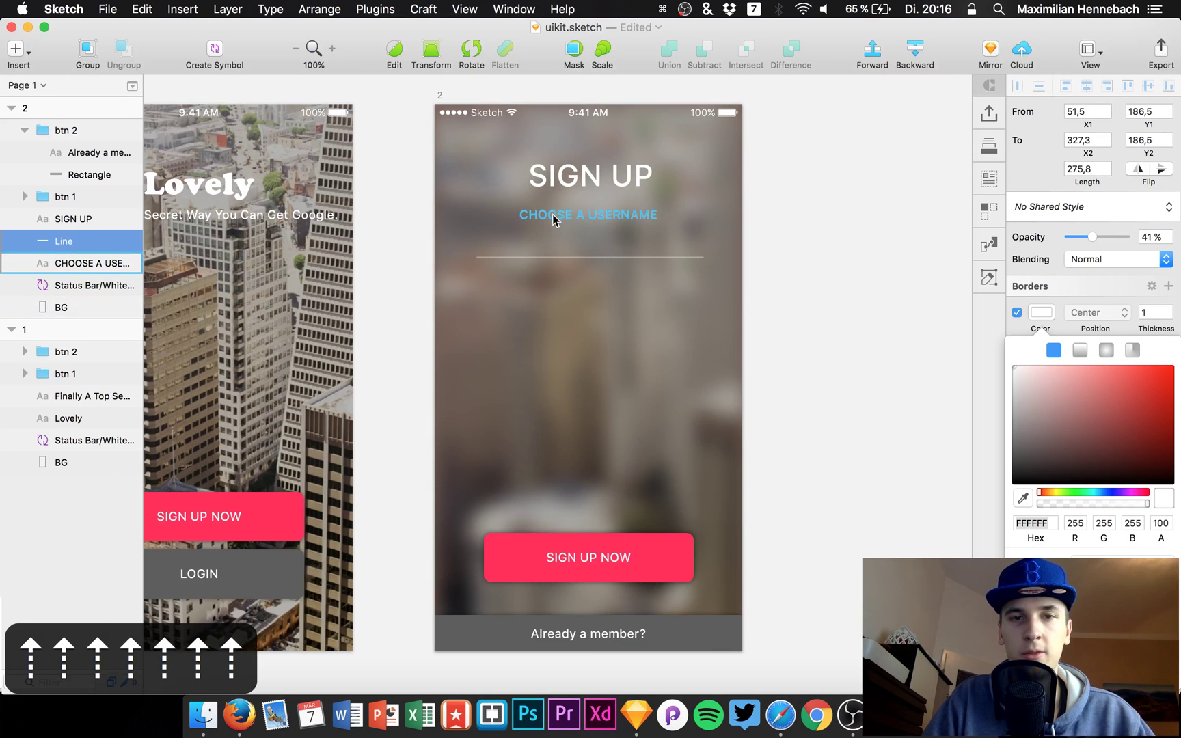
Duplicate the "CHOOSE A USERNAME" text and place the copy at Y 159, just above the line.
click(557, 218)
key(cmd+c)
key(cmd+v)
key(shift+Down)
key(shift+Down)
key(shift+Down)
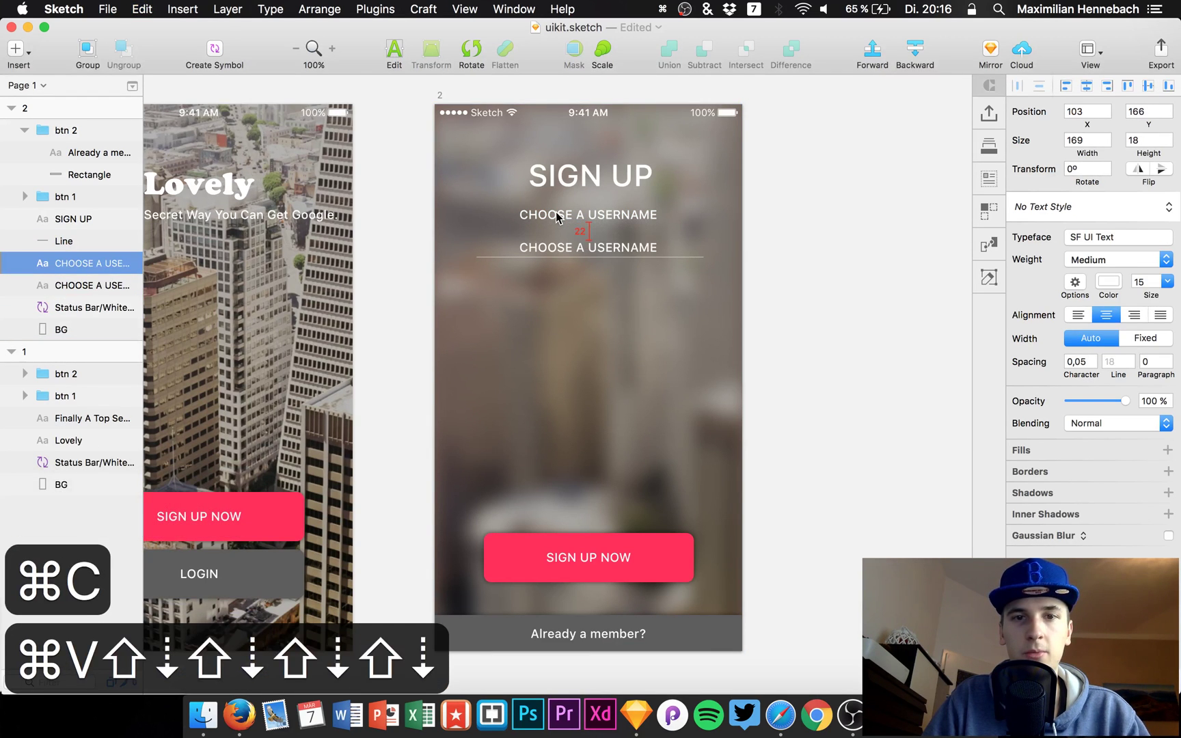
key(shift+Up)
key(Down)
key(Down)
key(Down)
Replace the duplicated text above the line with the sample username "Freestyler22".
double_click(574, 242)
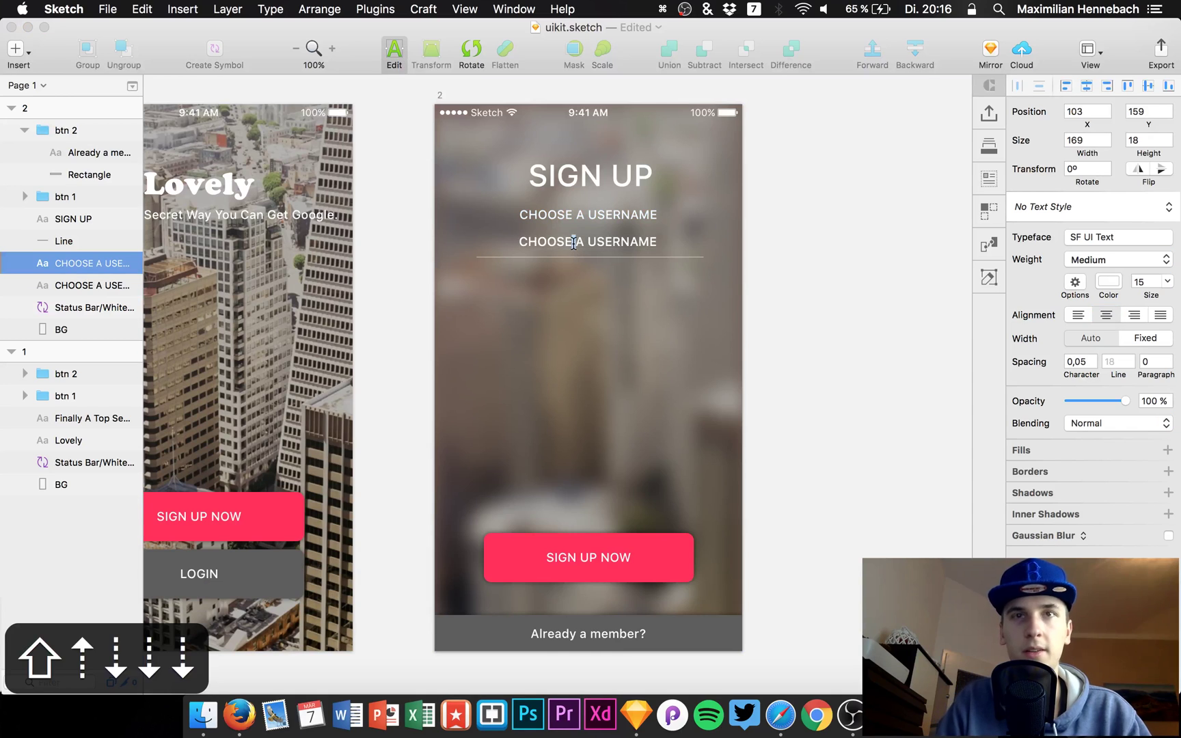
key(super+a)
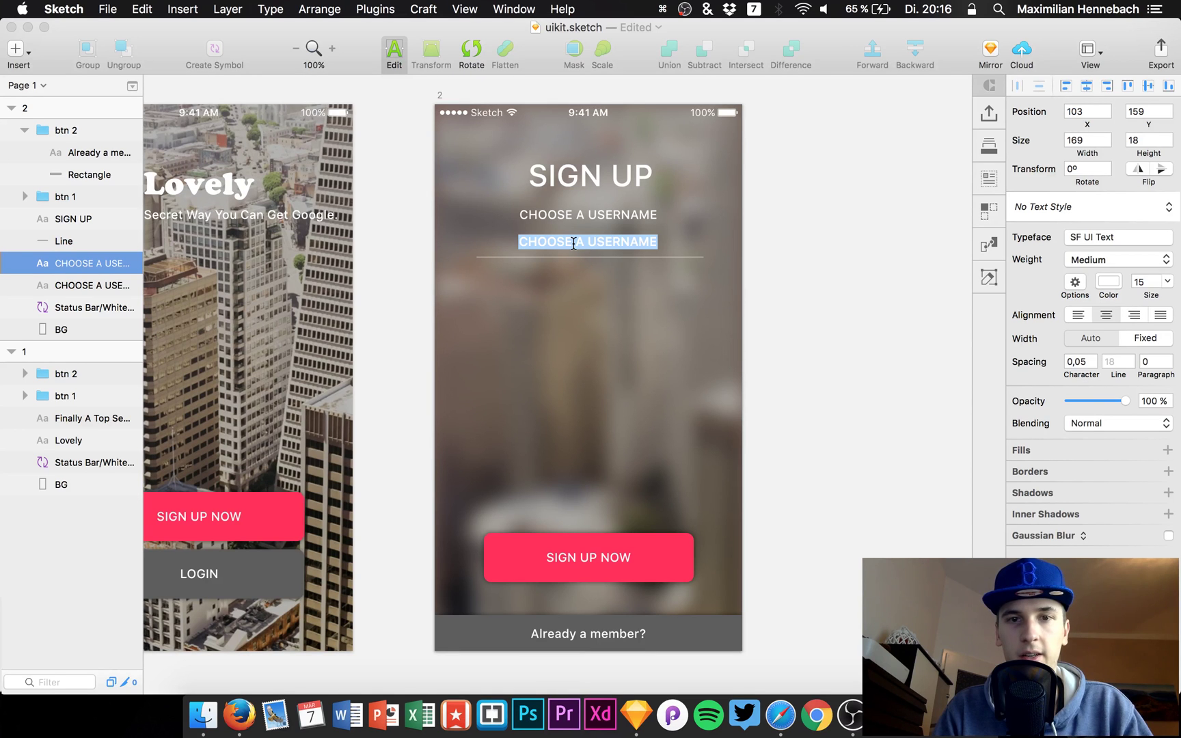
text(Freestyler2)
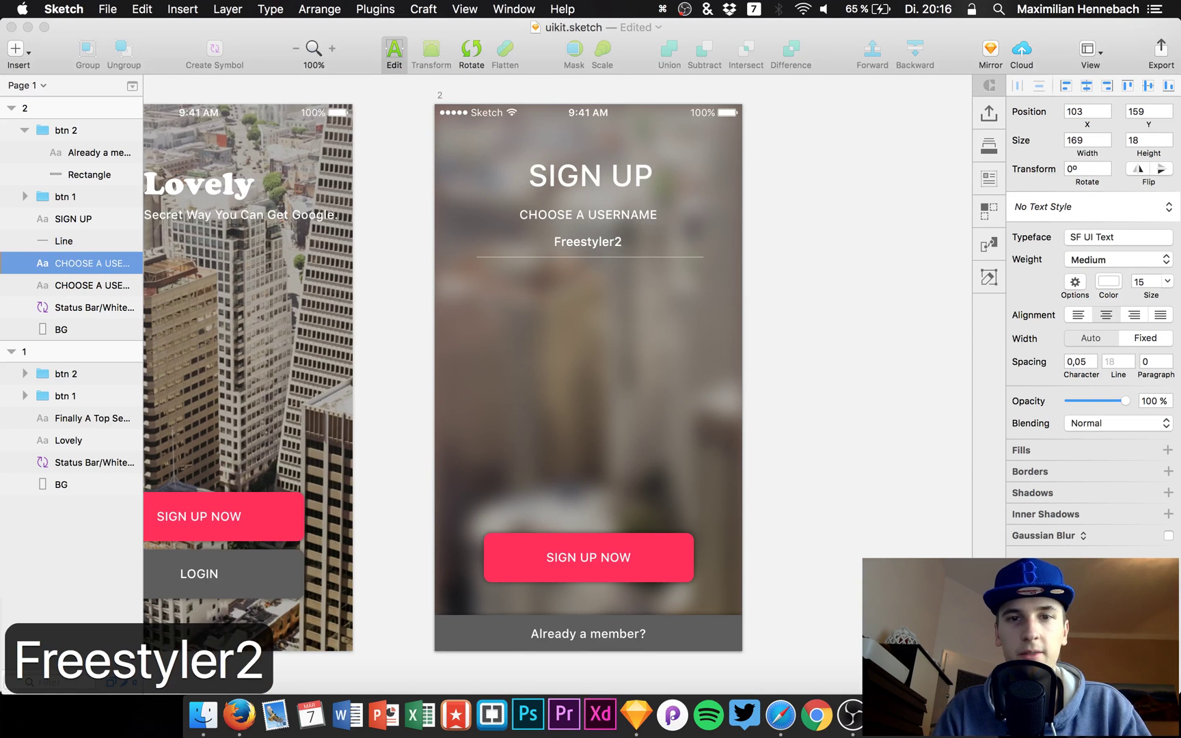
text(2)
click(609, 311)
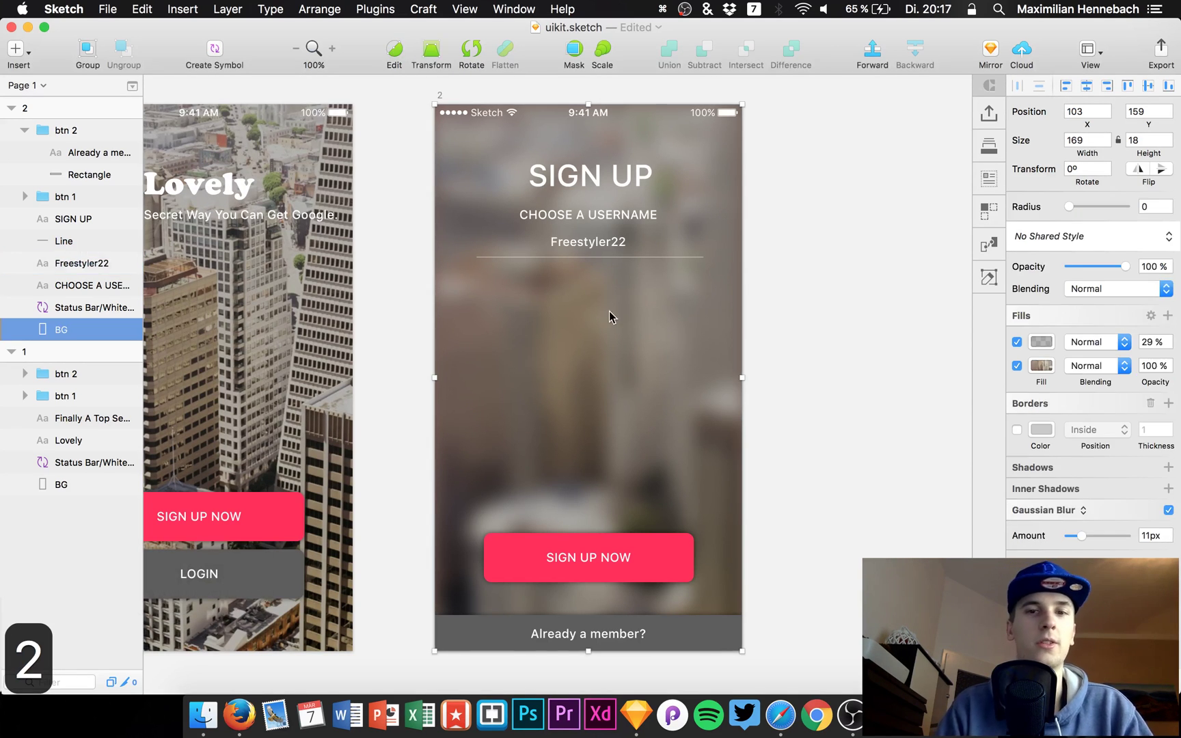
Set the "Freestyler22" text size to 13 and lower it to Y 163, close to the line.
click(591, 248)
click(1149, 281)
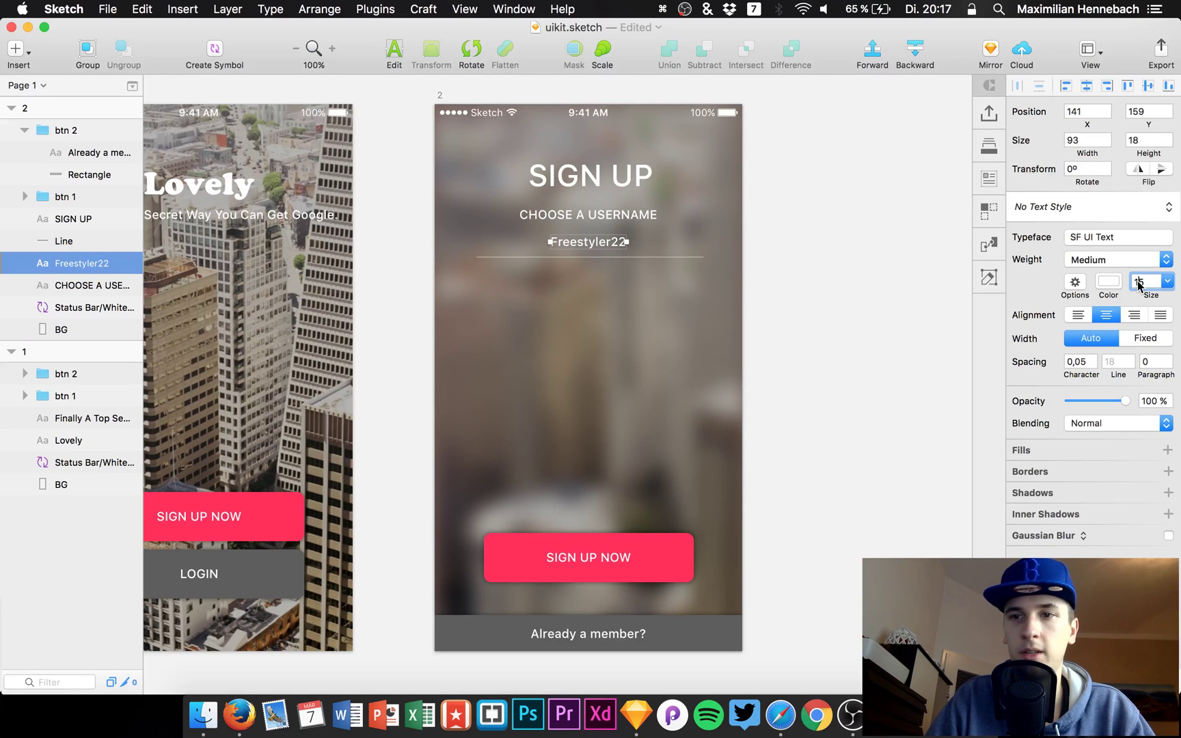
key(Down)
key(Down)
click(656, 290)
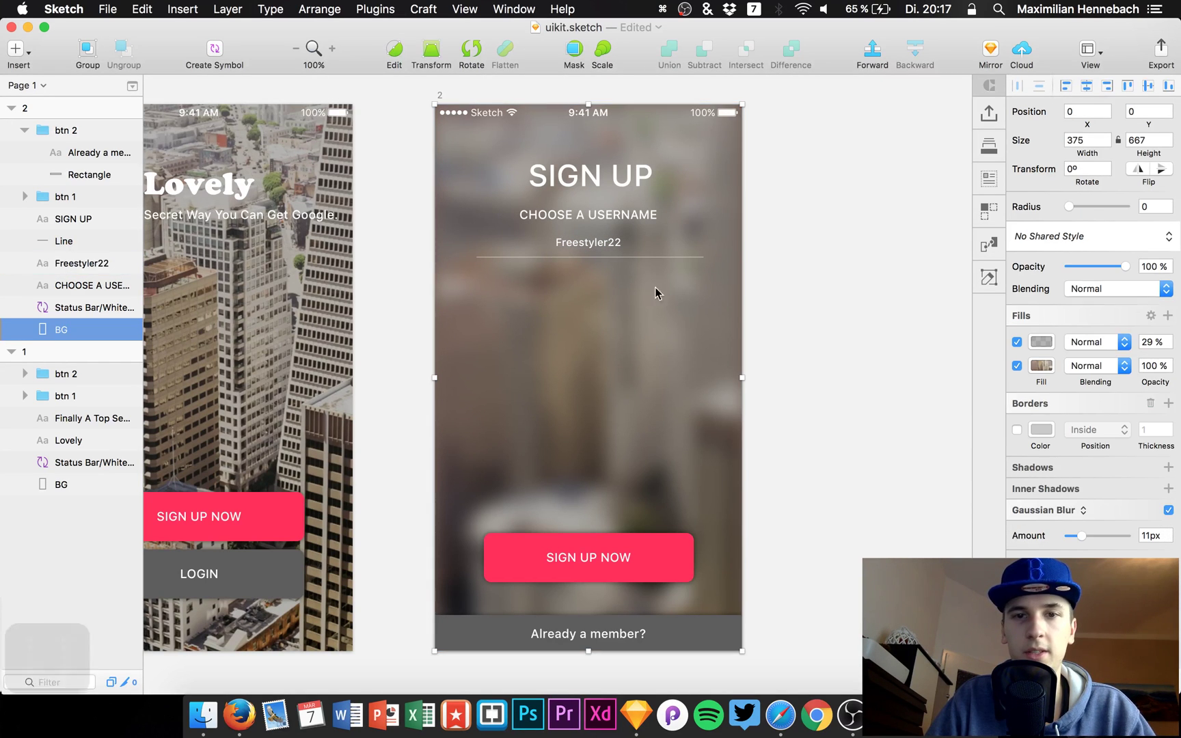
click(605, 242)
key(Down)
key(Down)
key(Down)
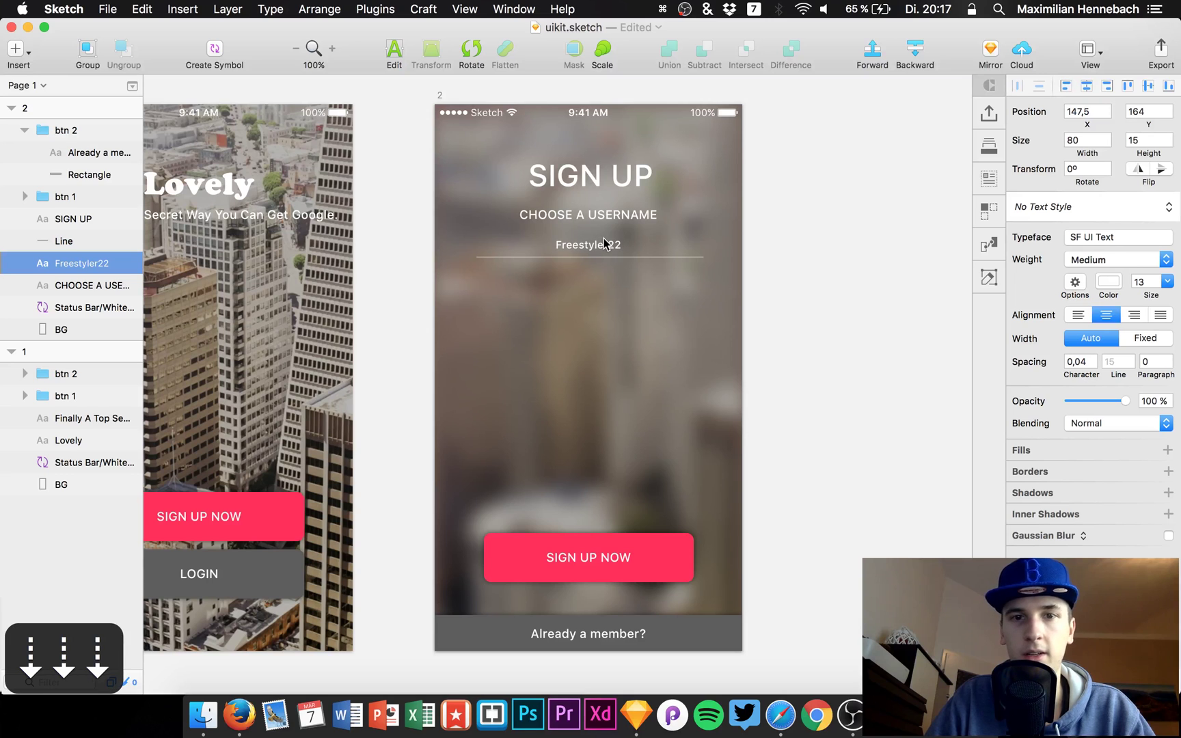
key(Up)
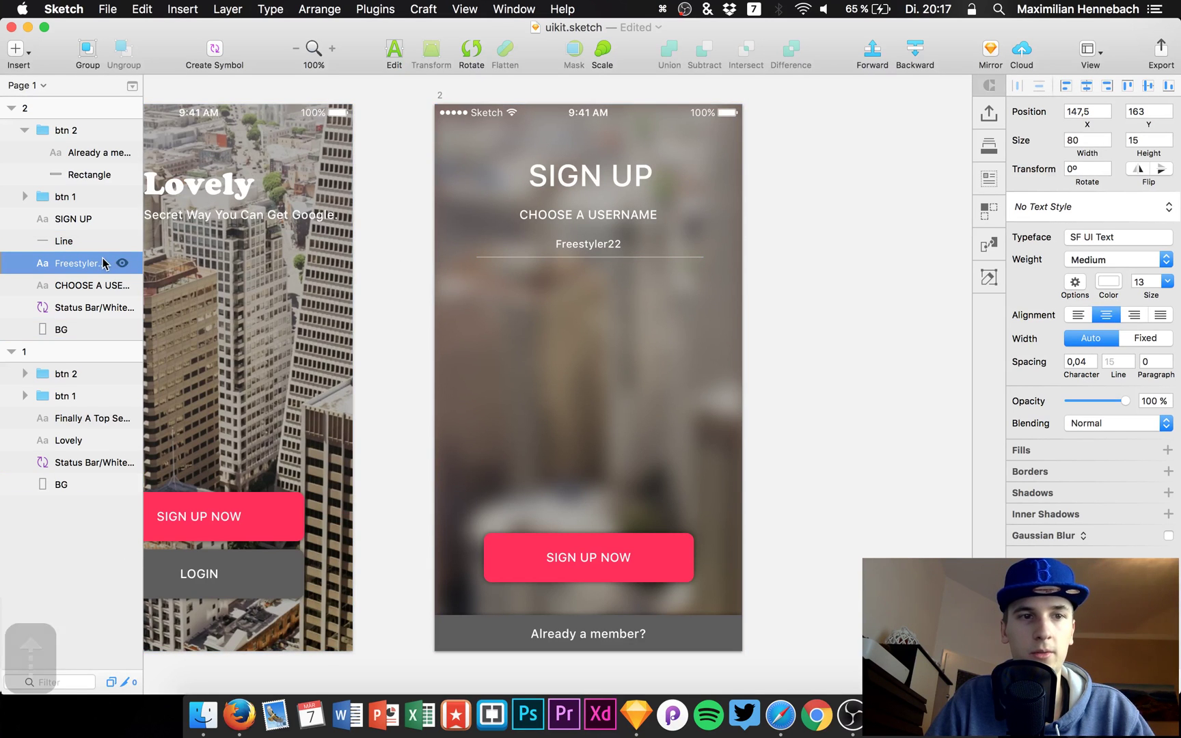
shift+click(103, 219)
click(24, 131)
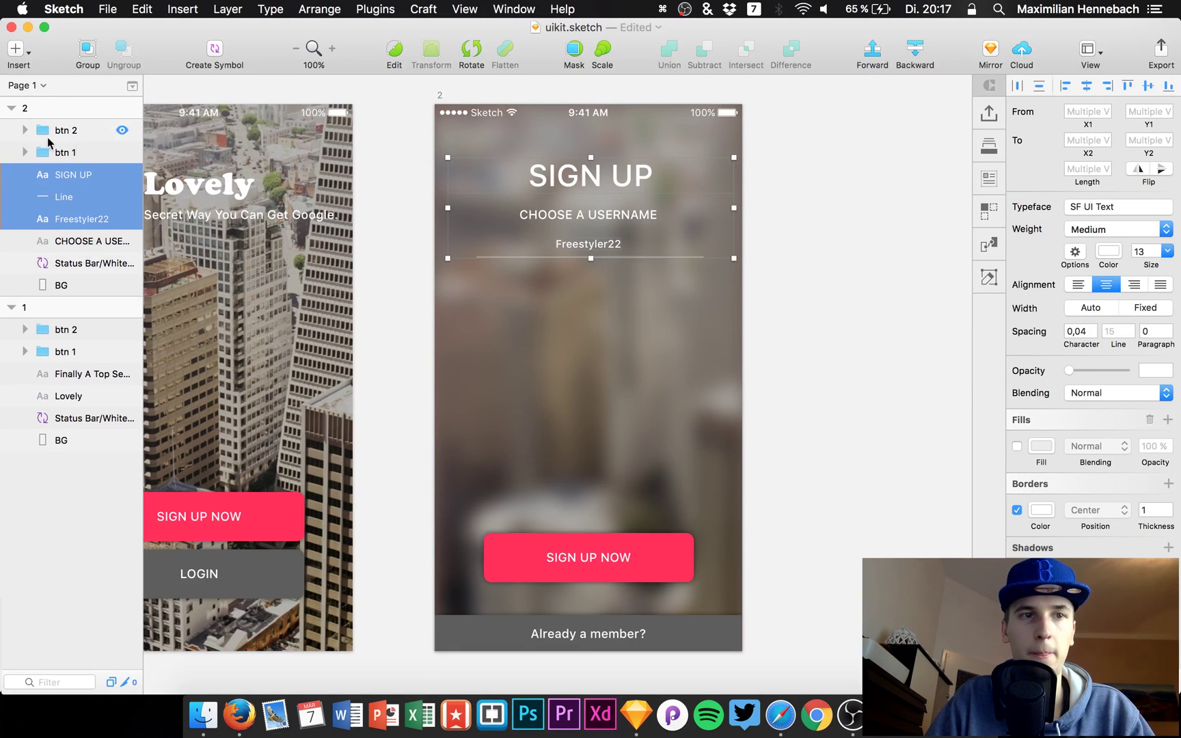
key(shift+Down)
key(shift+Up)
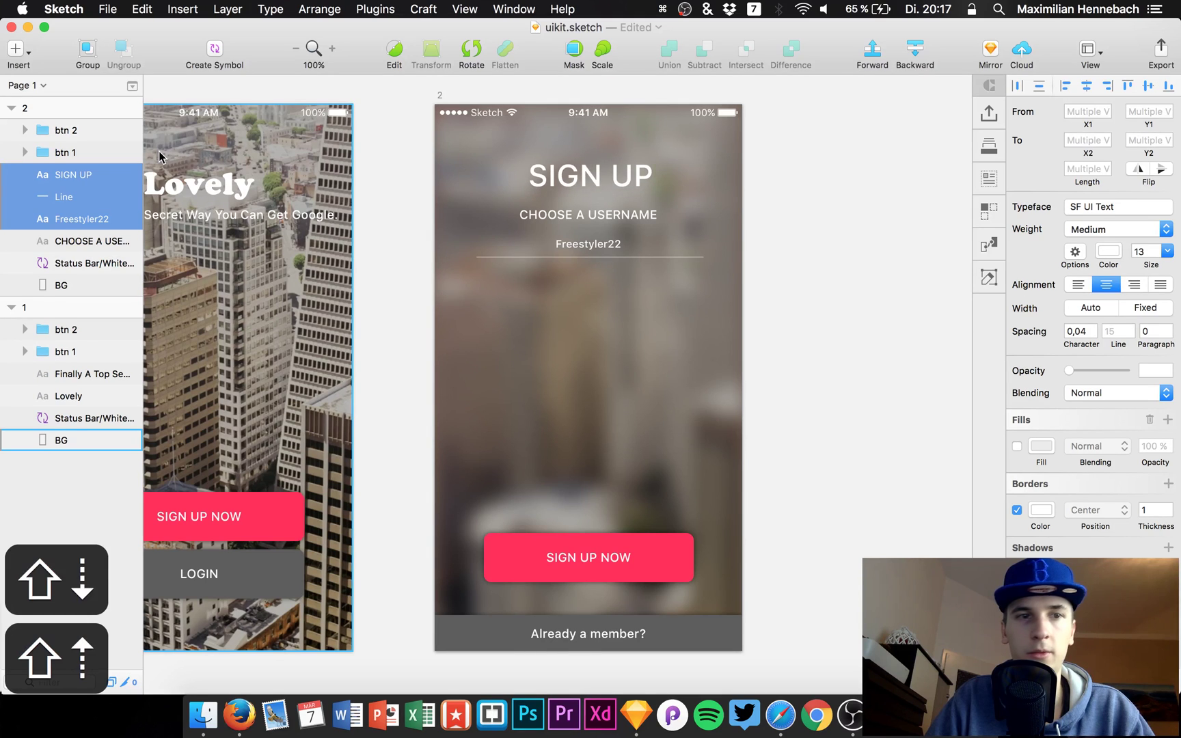
Move the username label, the "Freestyler22" text and the line down together by 20 px, leaving the SIGN UP heading in place.
shift+click(95, 221)
shift+click(85, 242)
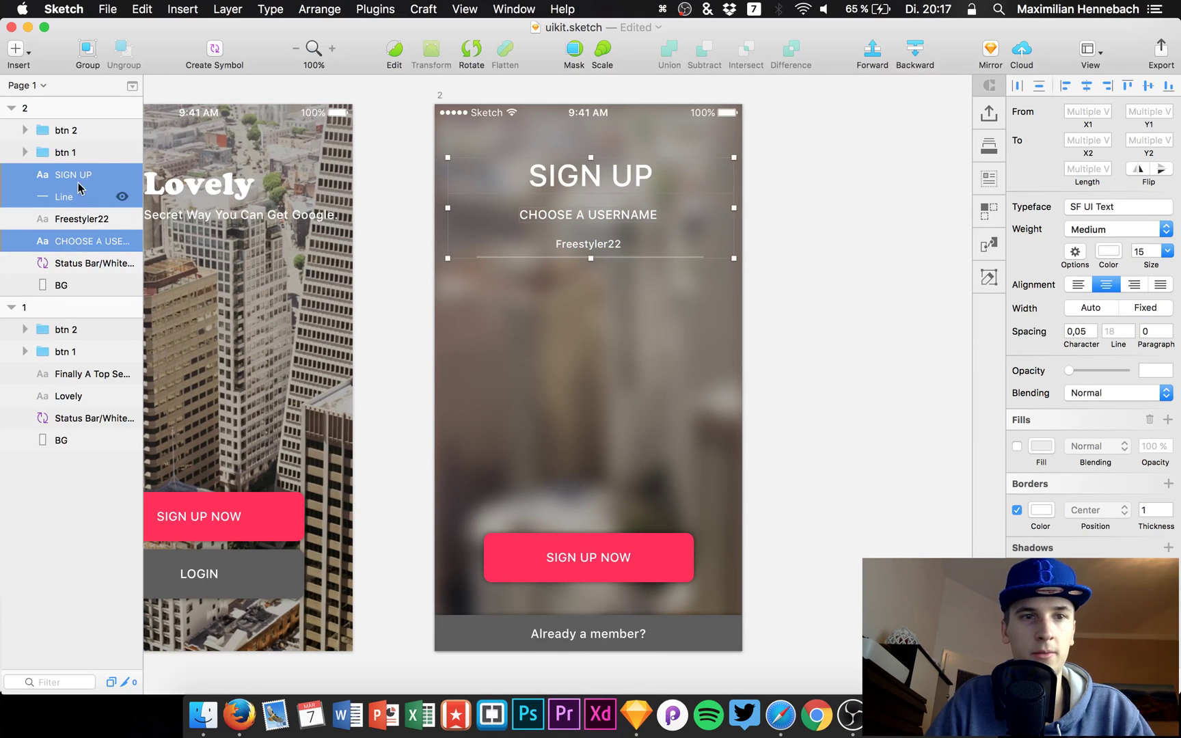
super+click(76, 177)
super+click(71, 222)
key(shift+Down)
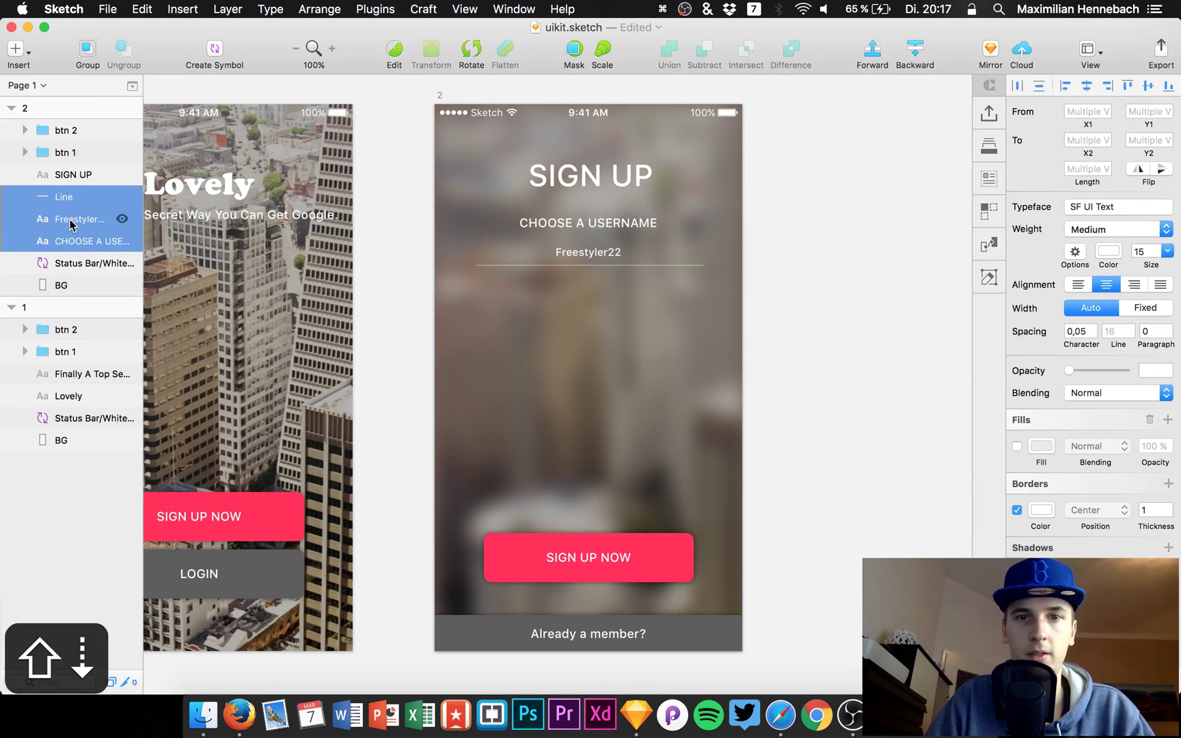
key(shift+Down)
Duplicate the username label, sample text and line, and move the copy 100 px down.
key(super+c)
key(super+v)
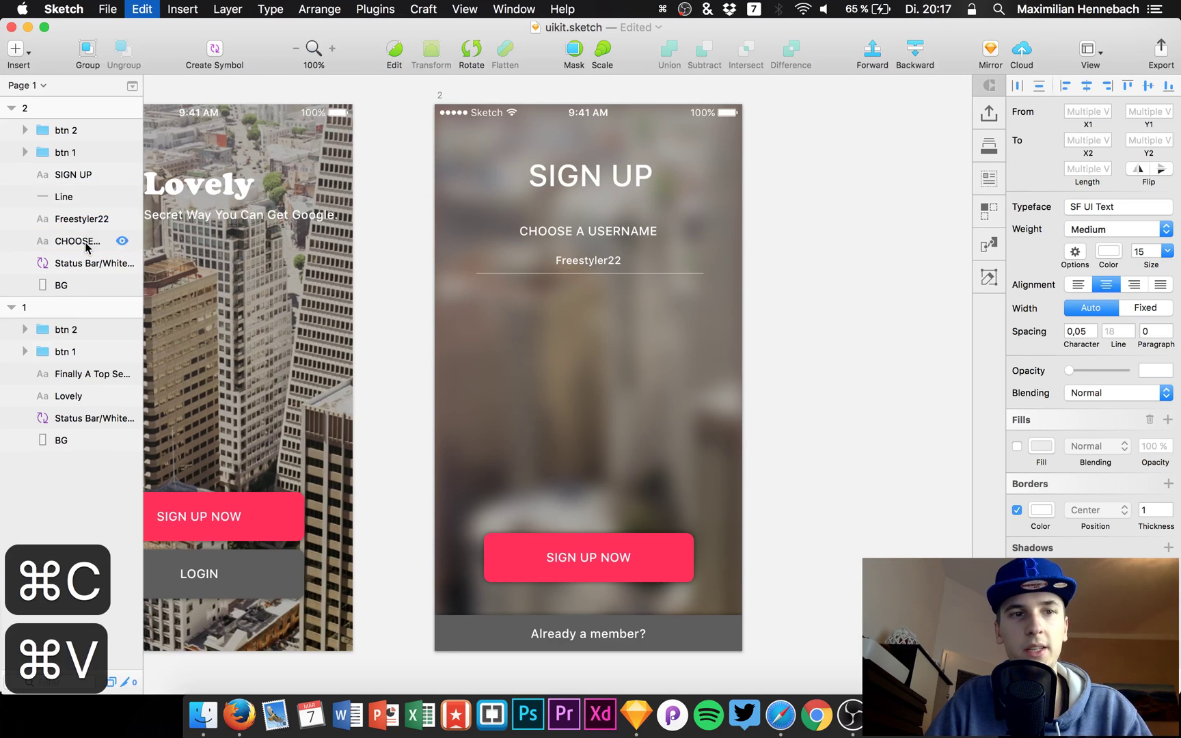
key(shift+Down)
key(shift+Down)
key(shift+Down)
key(shift+Down)
key(shift+Down)
key(shift+Down)
key(shift+Down)
key(shift+Down)
key(shift+Down)
key(shift+Down)
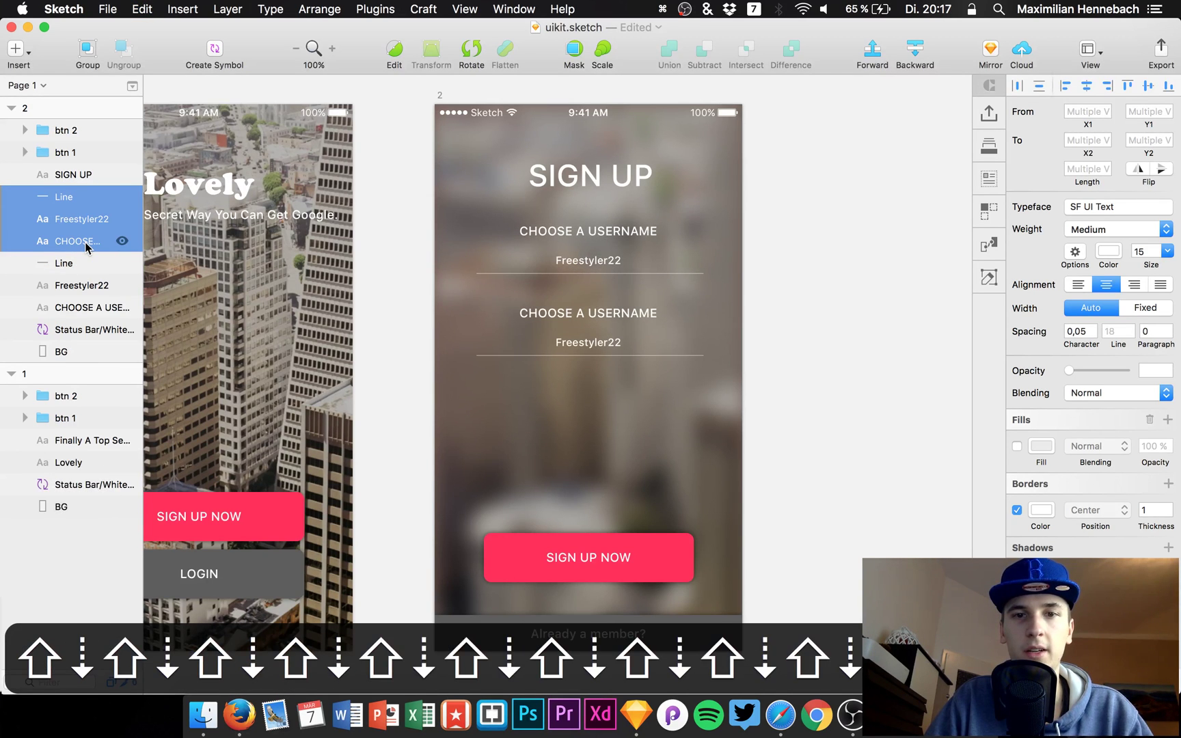
Change the label of the duplicated input field to "NAME".
double_click(582, 313)
key(super+a)
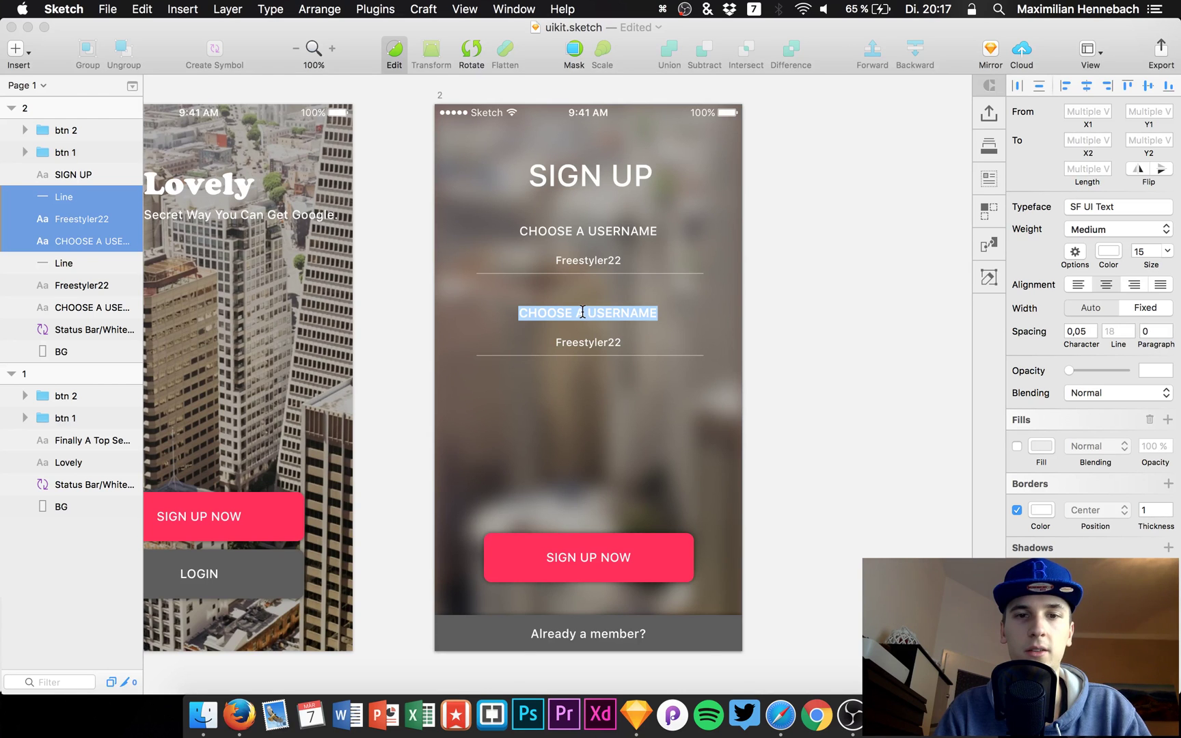
text(NAME)
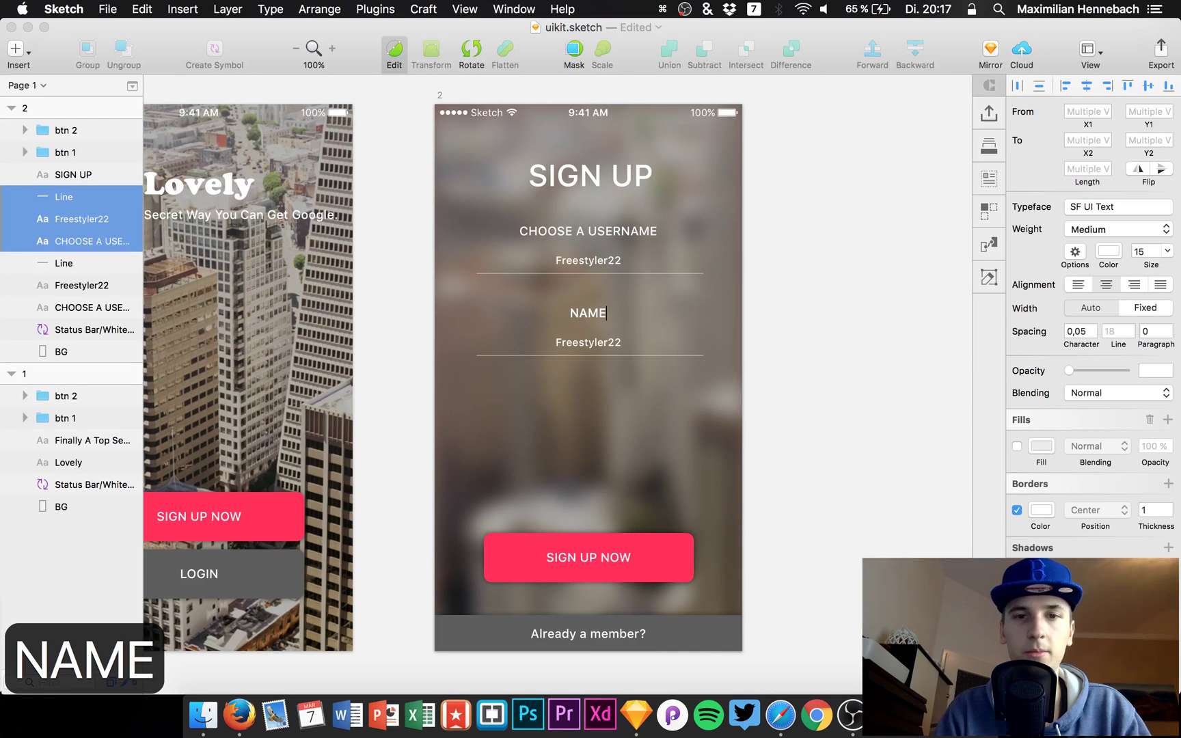
click(599, 374)
Replace the sample text under "NAME" with a generated male name from Craft's custom Names data.
click(585, 345)
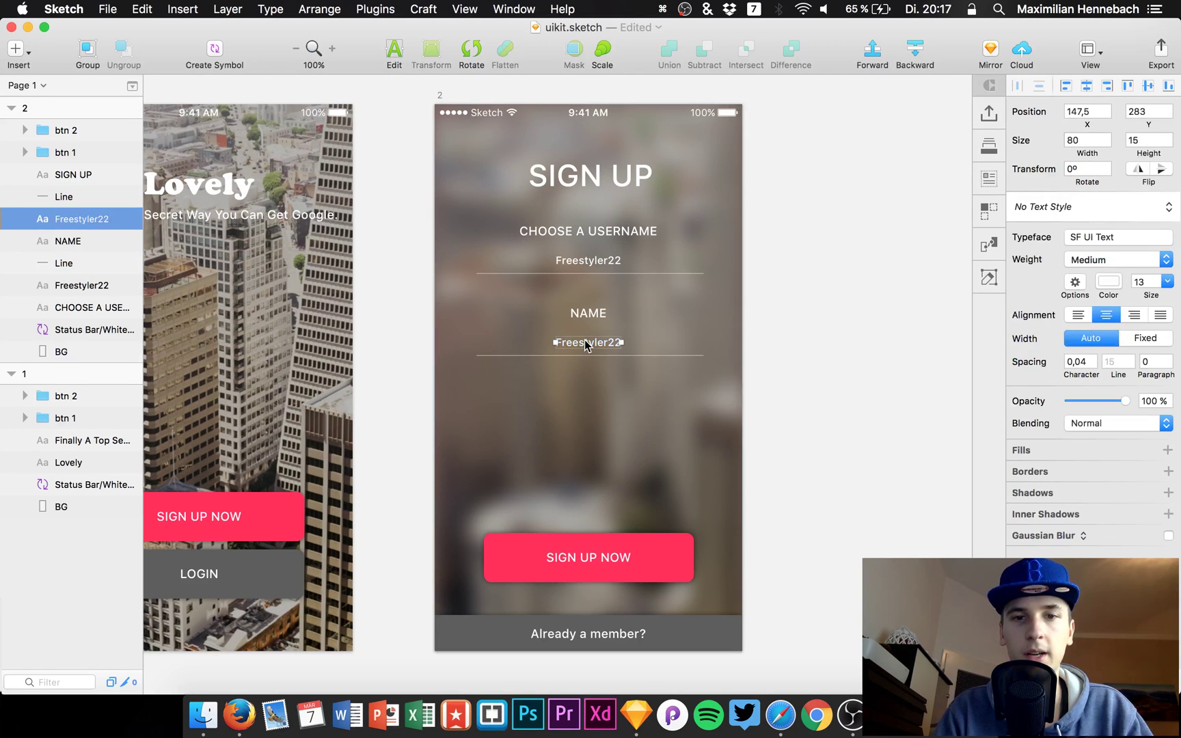
click(989, 178)
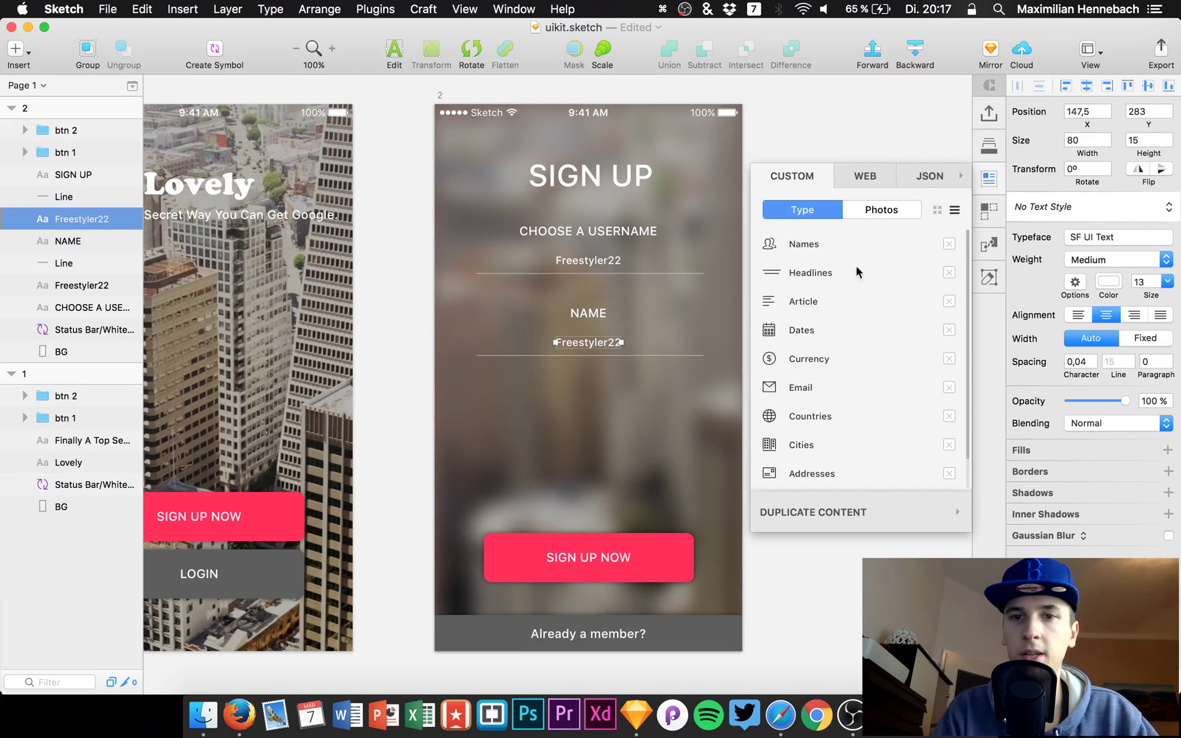
click(813, 244)
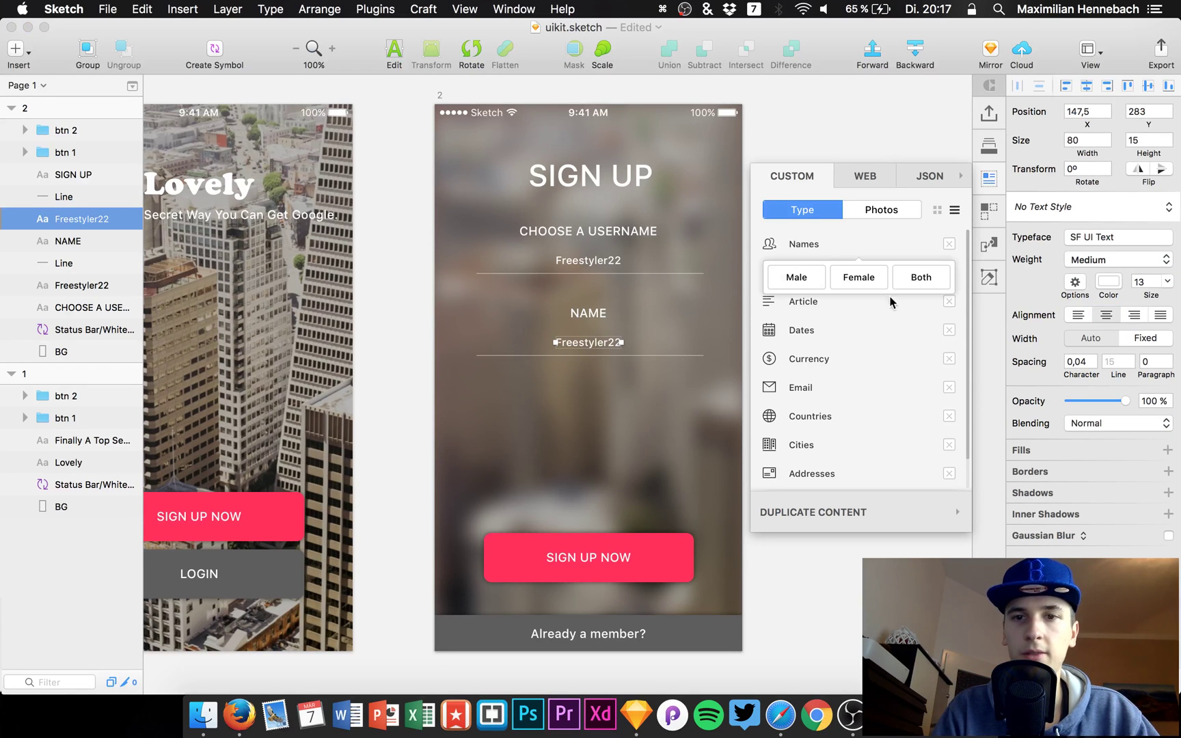
click(790, 278)
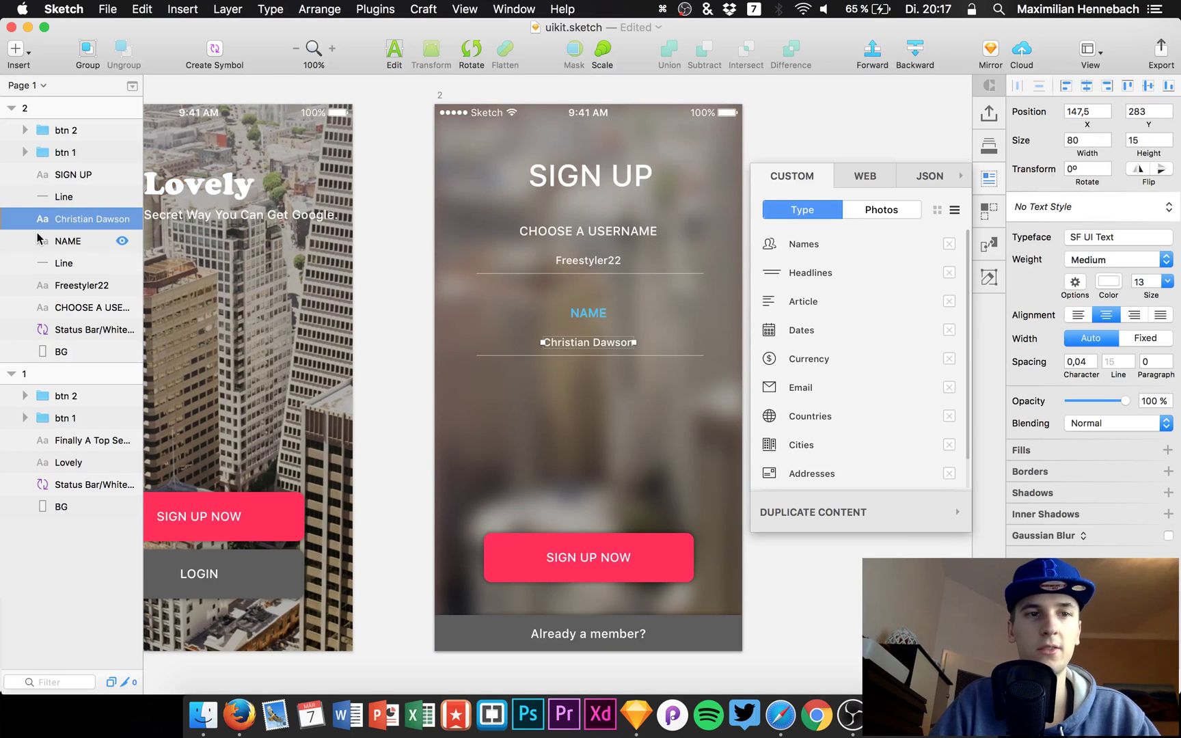
Duplicate the NAME label, its sample text and line, and move the copy 100 px down.
shift+click(58, 241)
shift+click(60, 204)
key(super+c)
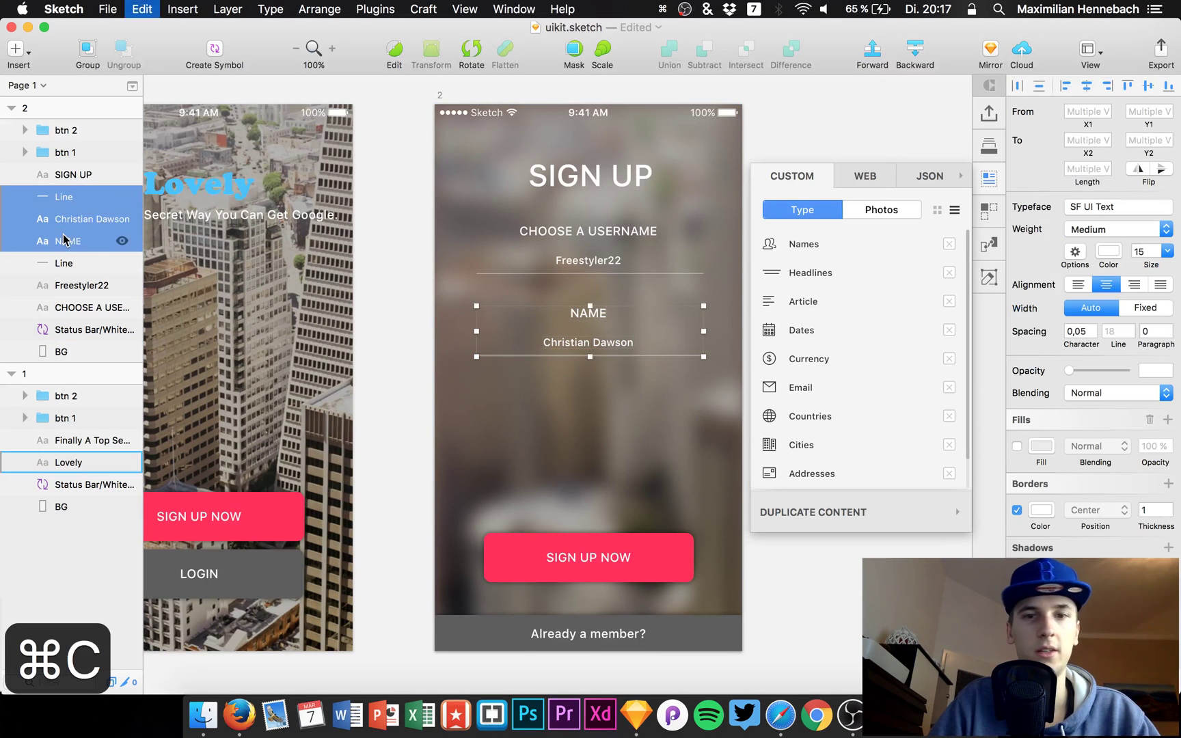
key(super+v)
key(shift+Down)
key(shift+Down)
key(shift+Down)
key(shift+Down)
key(shift+Down)
key(shift+Down)
key(shift+Down)
key(shift+Down)
key(shift+Down)
key(shift+Down)
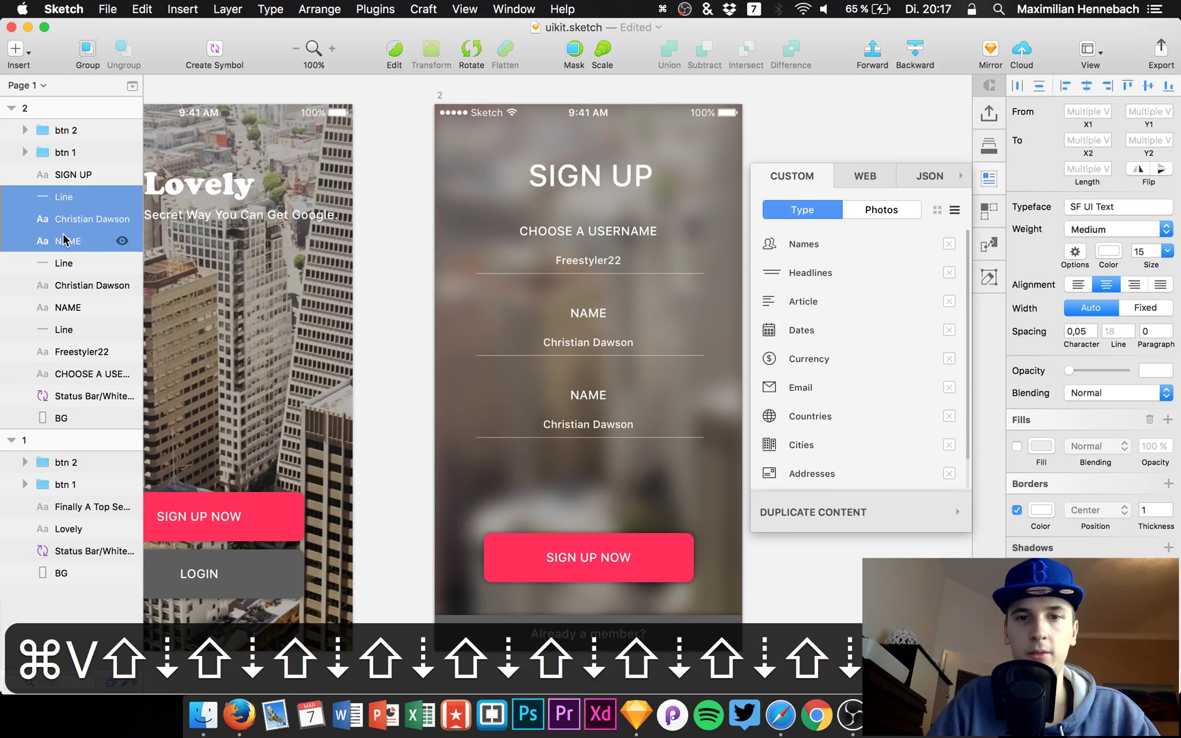
Change the label of the third input field to "EMAIL".
double_click(587, 394)
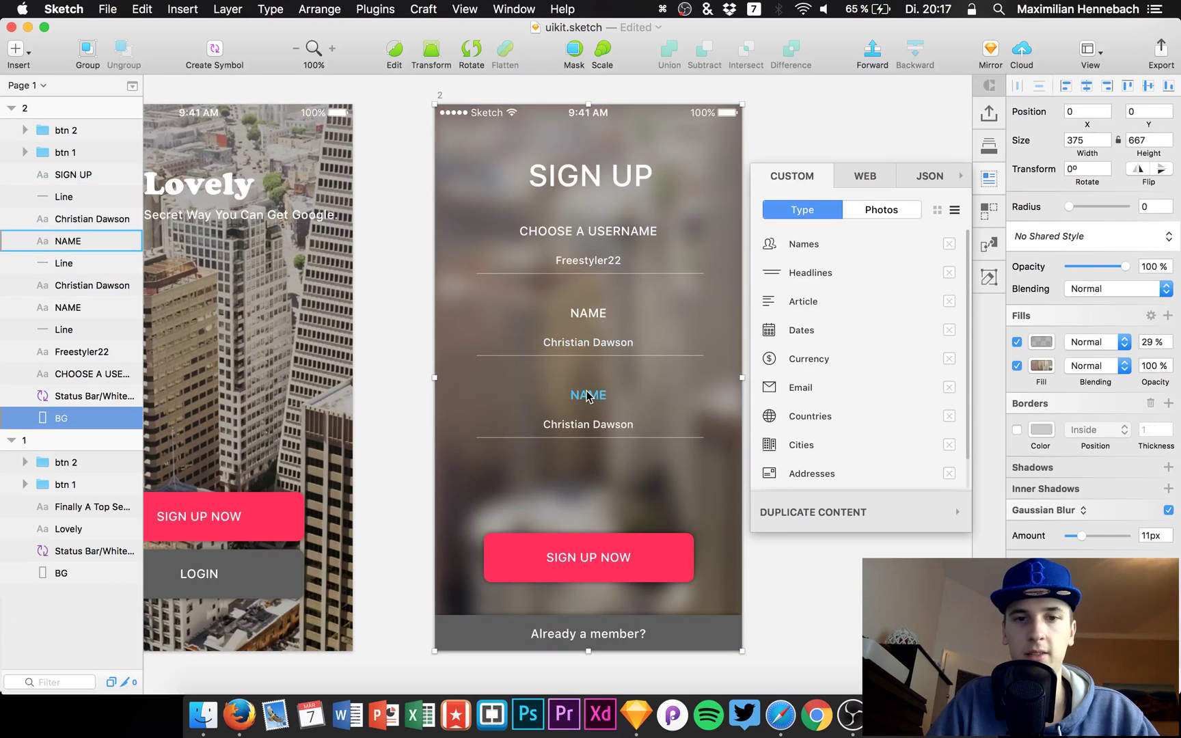
text(EMAIL)
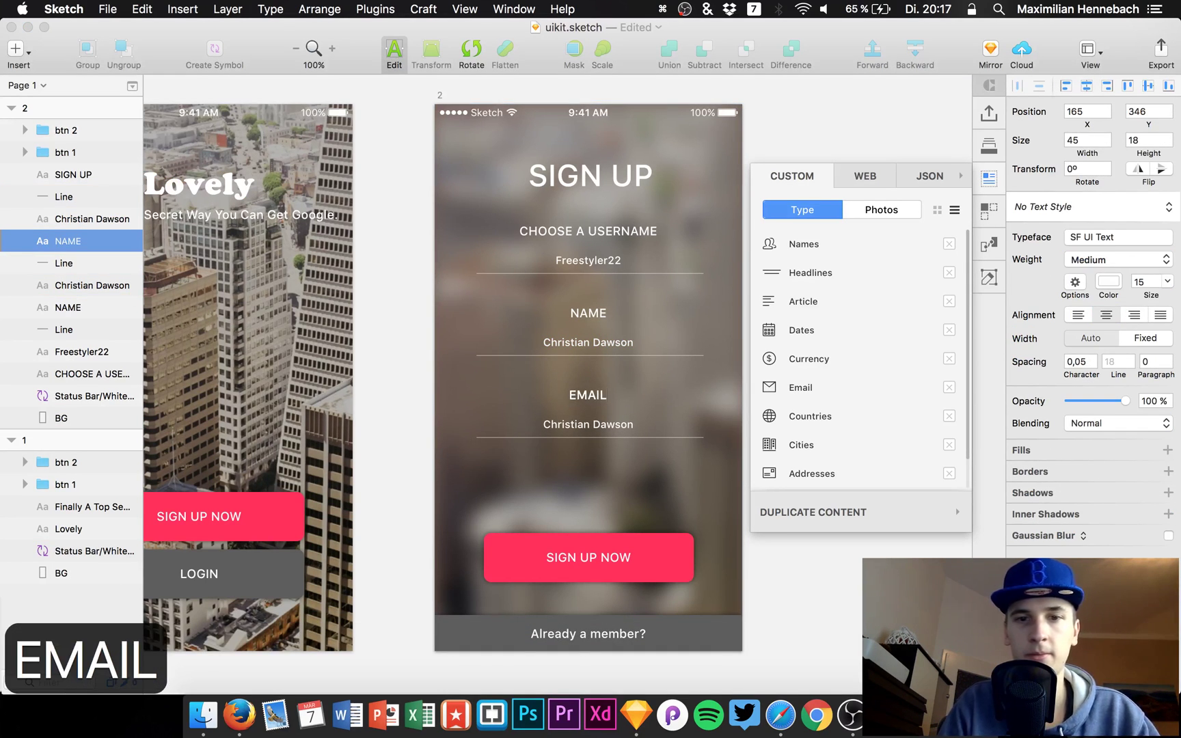
Replace the sample text under "EMAIL" with a generated e-mail address from Craft's custom Email data.
click(588, 425)
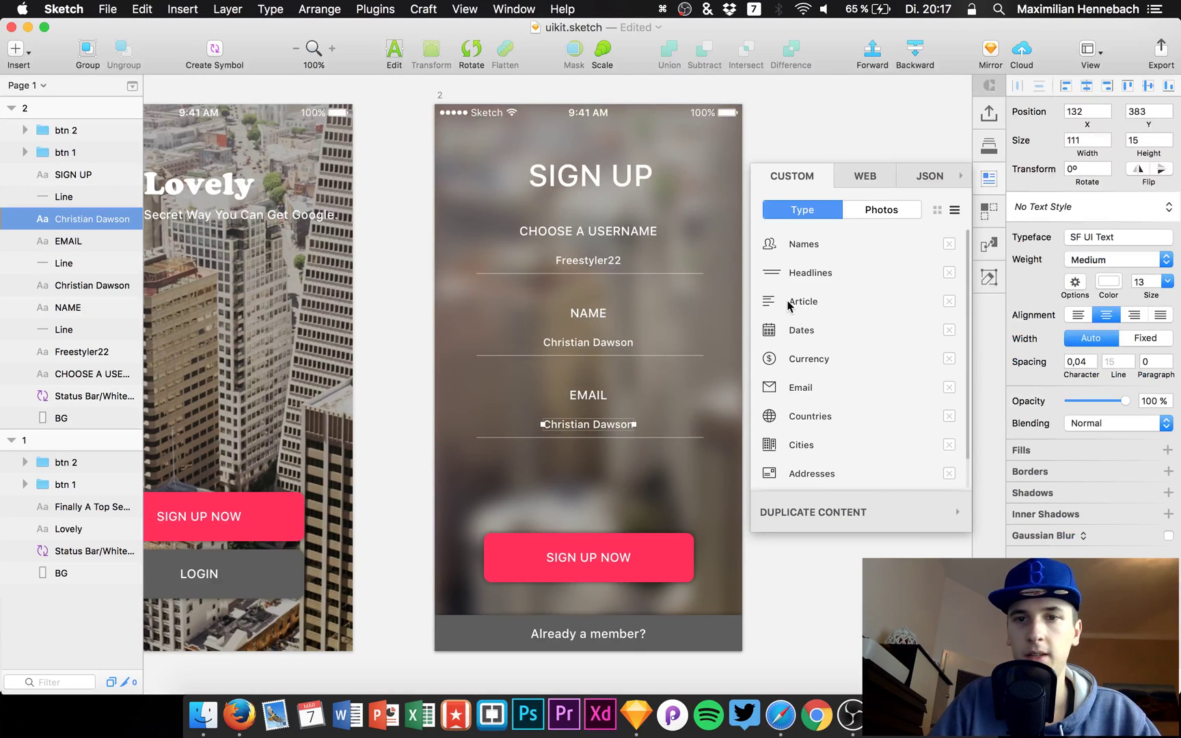
click(786, 417)
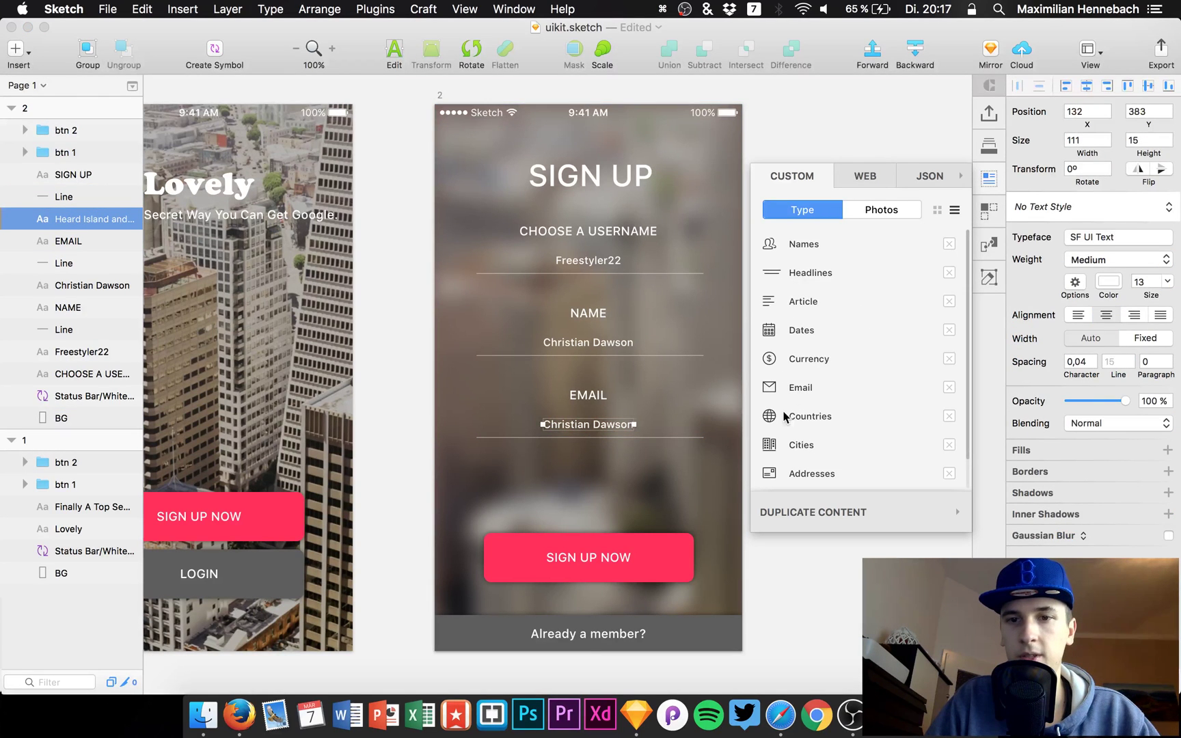
click(801, 387)
click(581, 406)
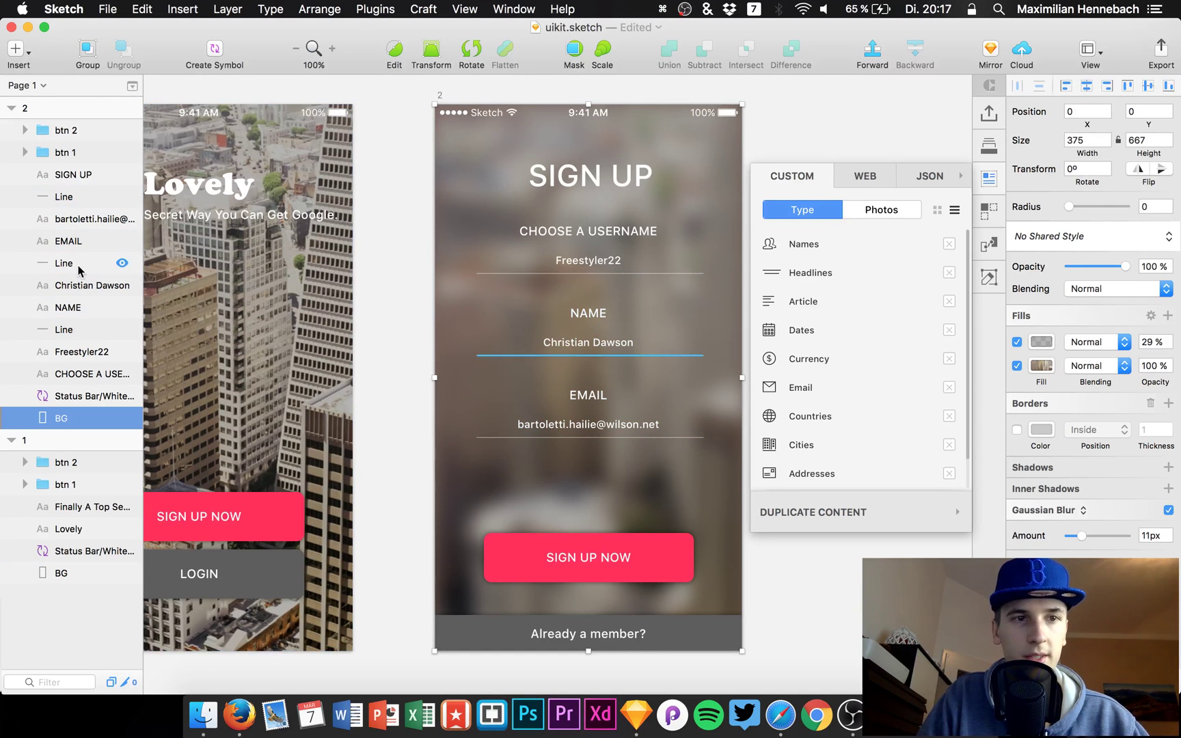
Duplicate the EMAIL label, its sample text and line, and move the copy 100 px down.
click(56, 196)
shift+click(59, 236)
key(super+c)
key(super+v)
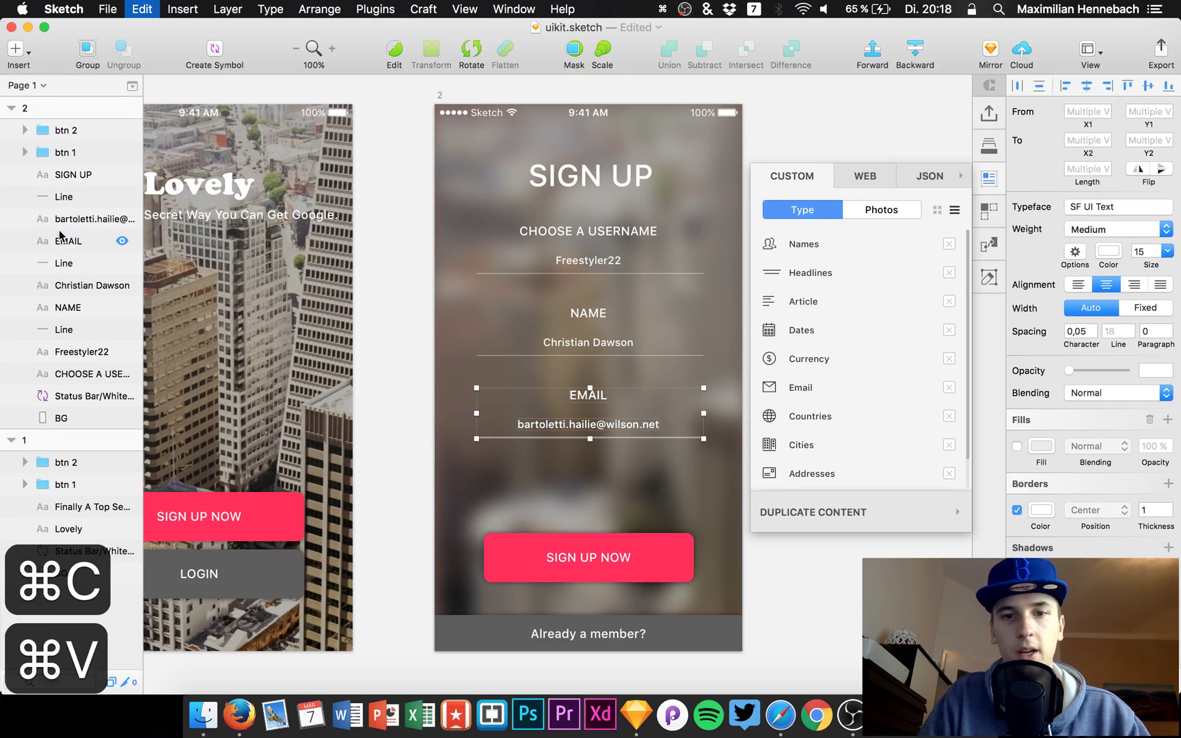
key(shift+Down)
key(shift+Down)
key(shift+Down)
key(shift+Down)
key(shift+Down)
key(shift+Down)
key(shift+Down)
key(shift+Down)
key(shift+Down)
key(shift+Down)
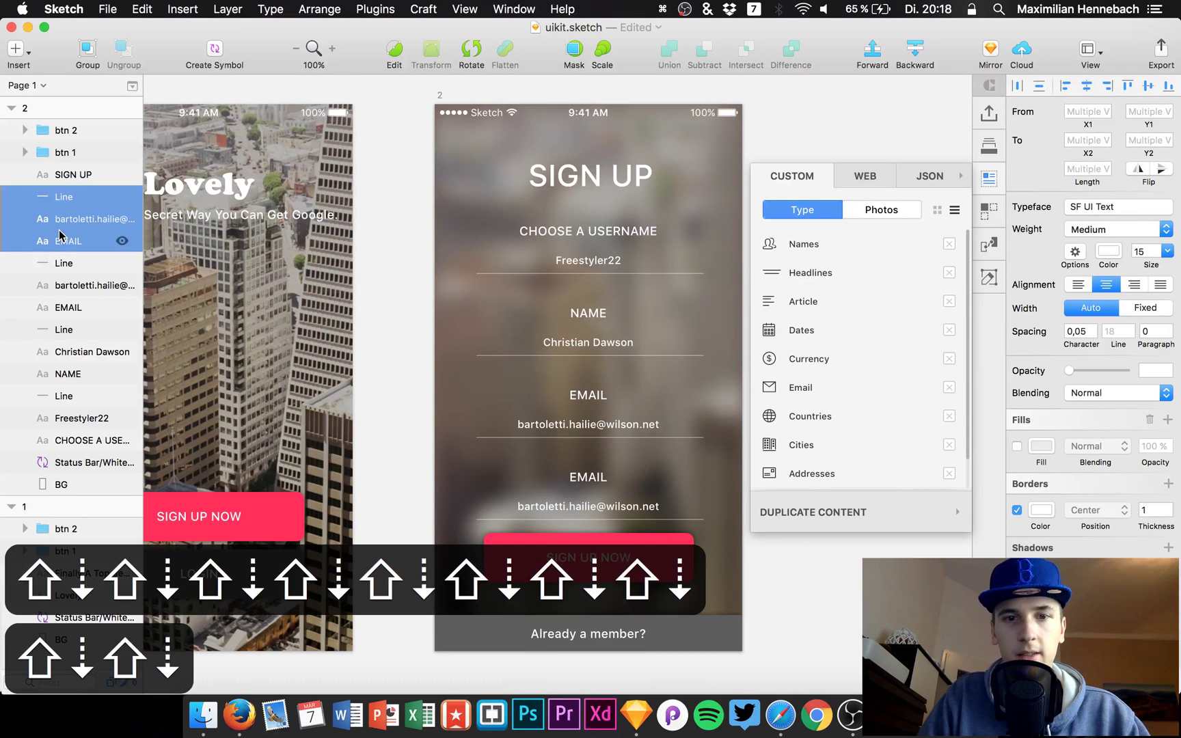
key(shift+Up)
key(shift+Down)
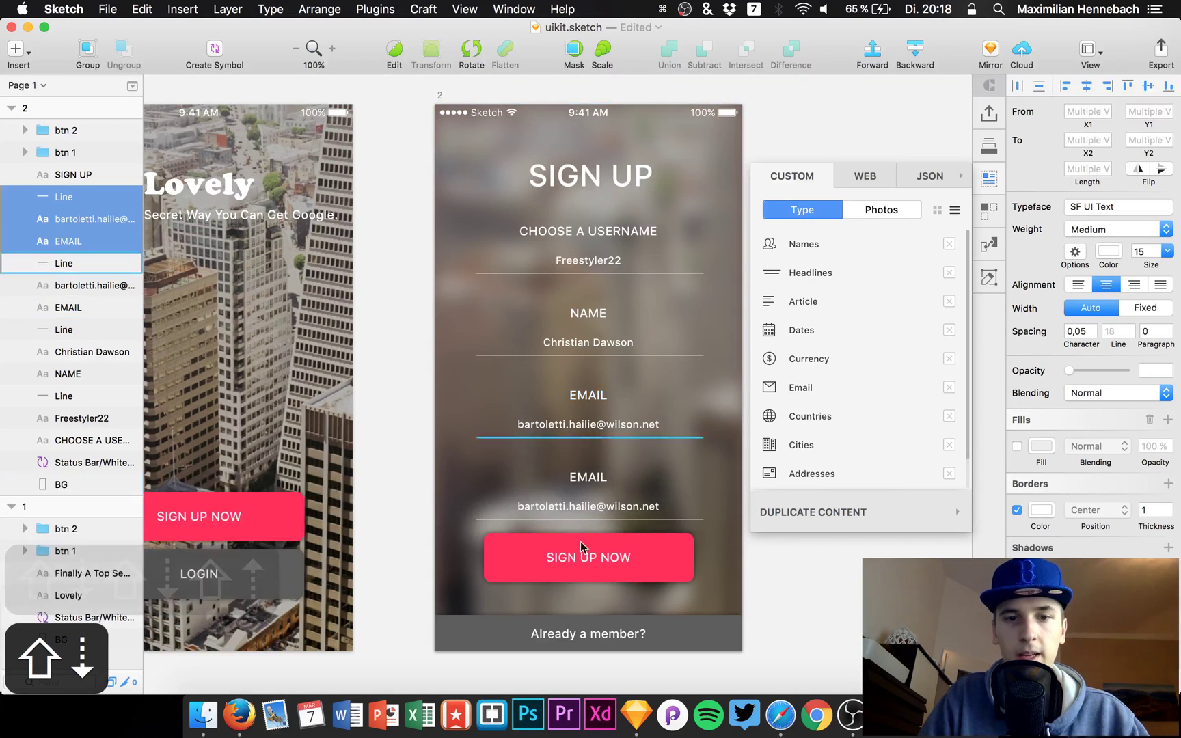
Move the SIGN UP NOW button 15 px down to Y 538, keeping its X position at 60.
click(570, 625)
click(567, 550)
key(shift+Left)
key(shift+Left)
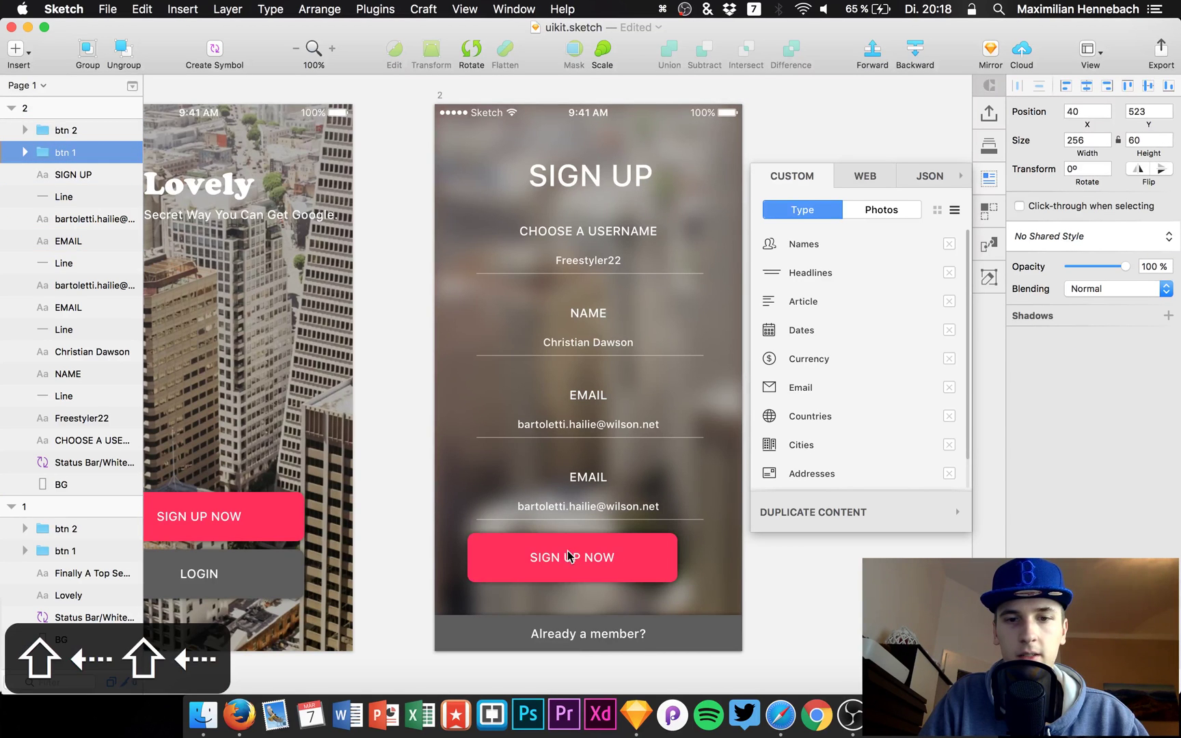
key(shift+Right)
key(shift+Right)
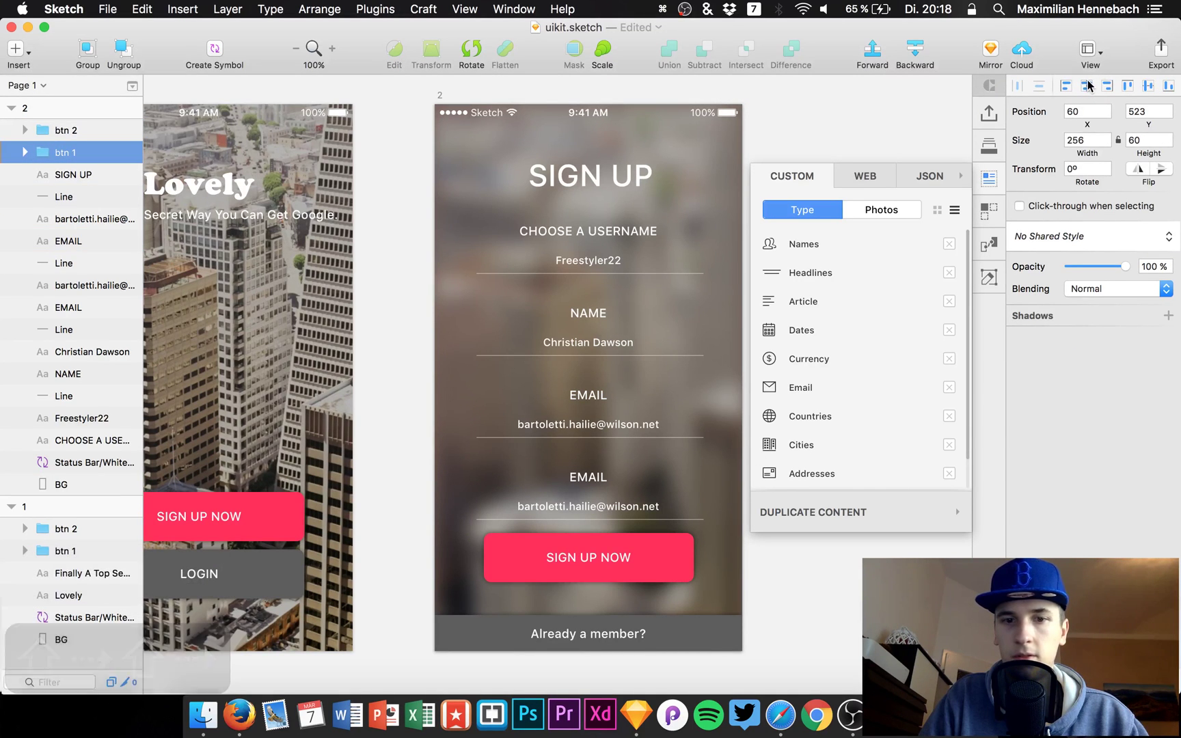
key(shift+Down)
key(shift+Down)
key(Up)
key(Up)
key(Up)
key(Up)
key(Up)
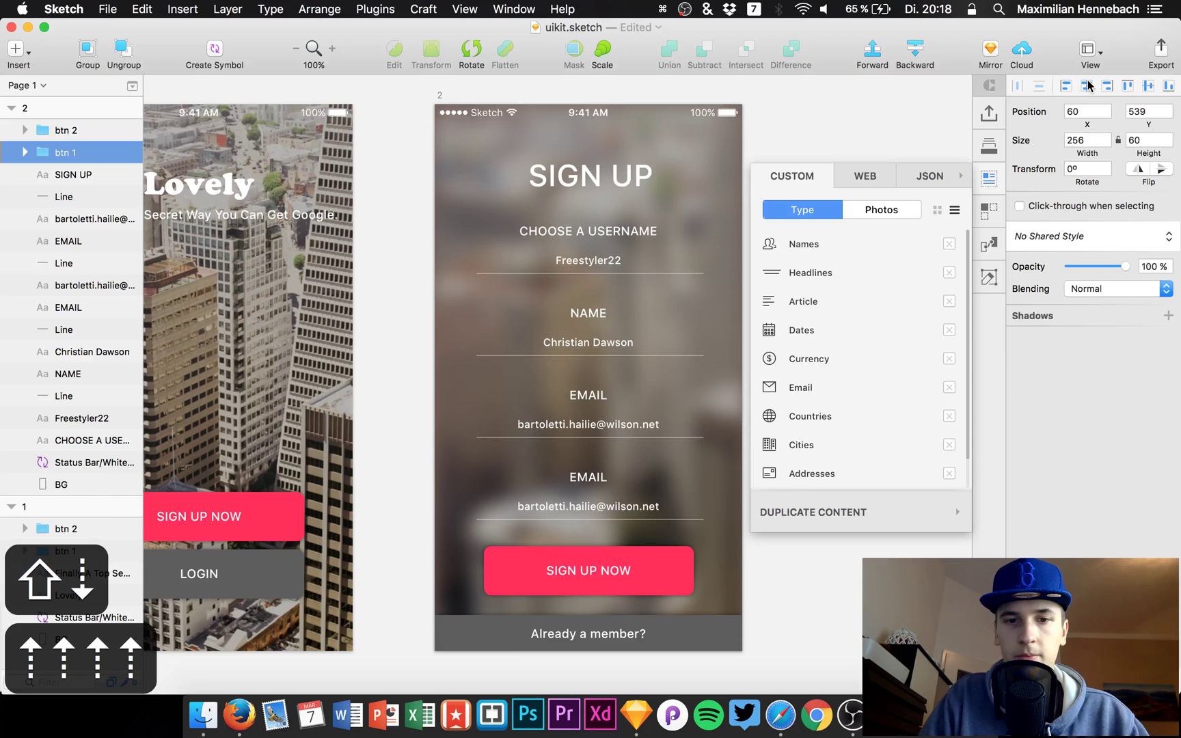
Change the fourth input field's label to "PASSWORD" and replace its sample e-mail text with a row of asterisks.
double_click(580, 476)
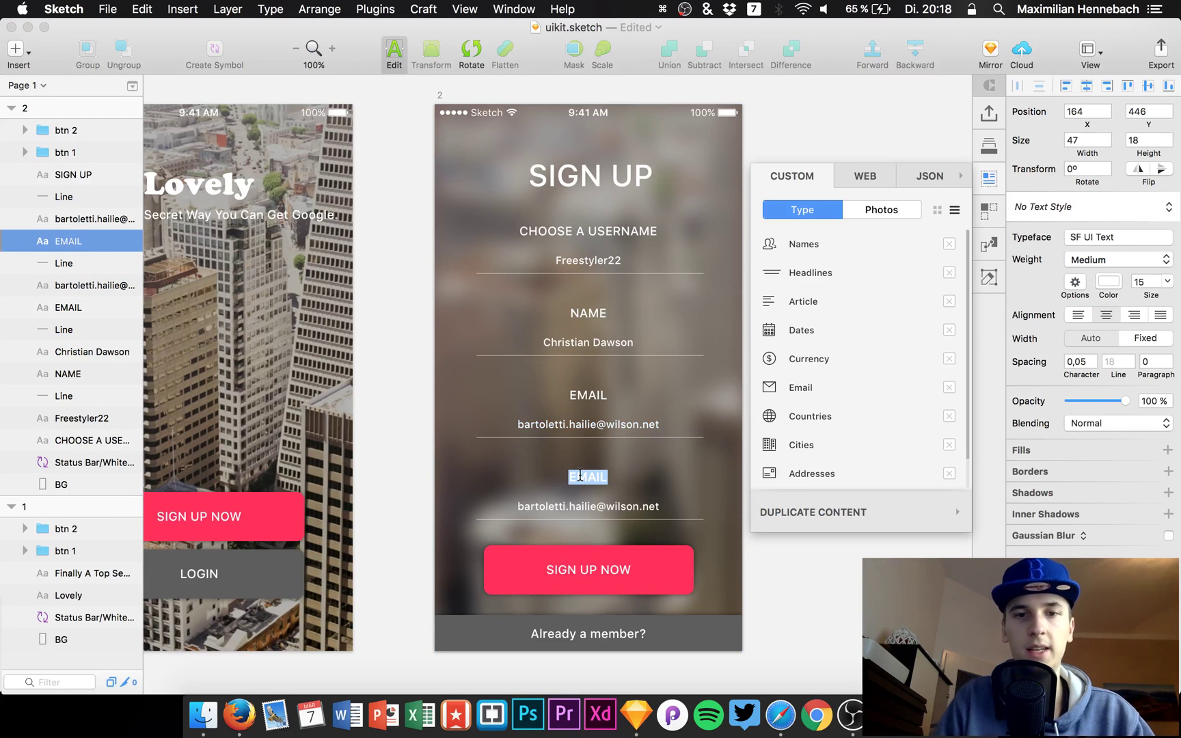
text(PASSWORD)
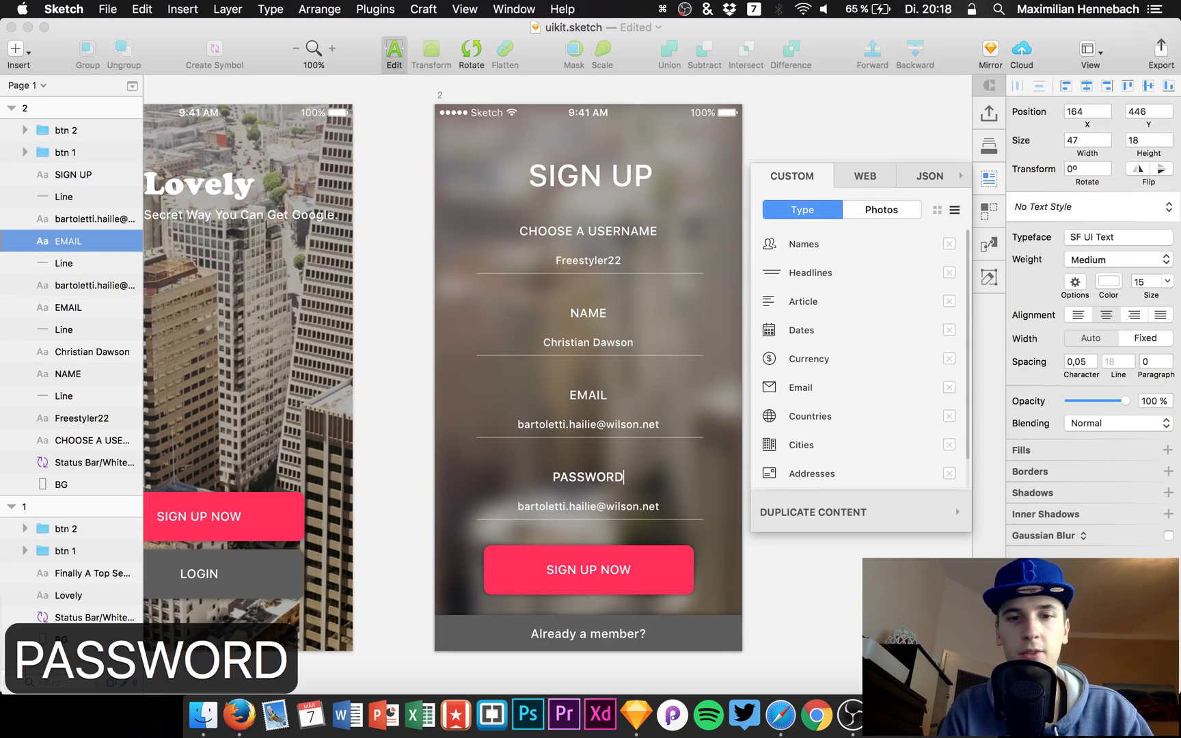
click(572, 509)
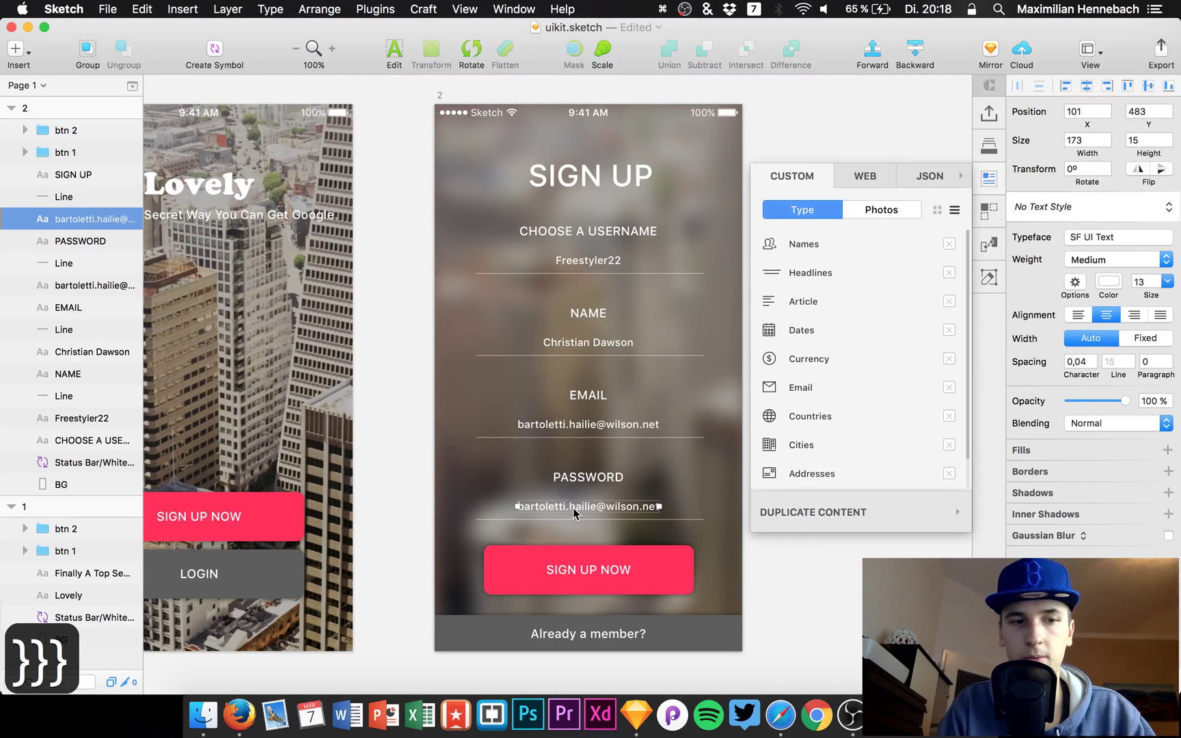
double_click(573, 507)
key(cmd+a)
text(************)
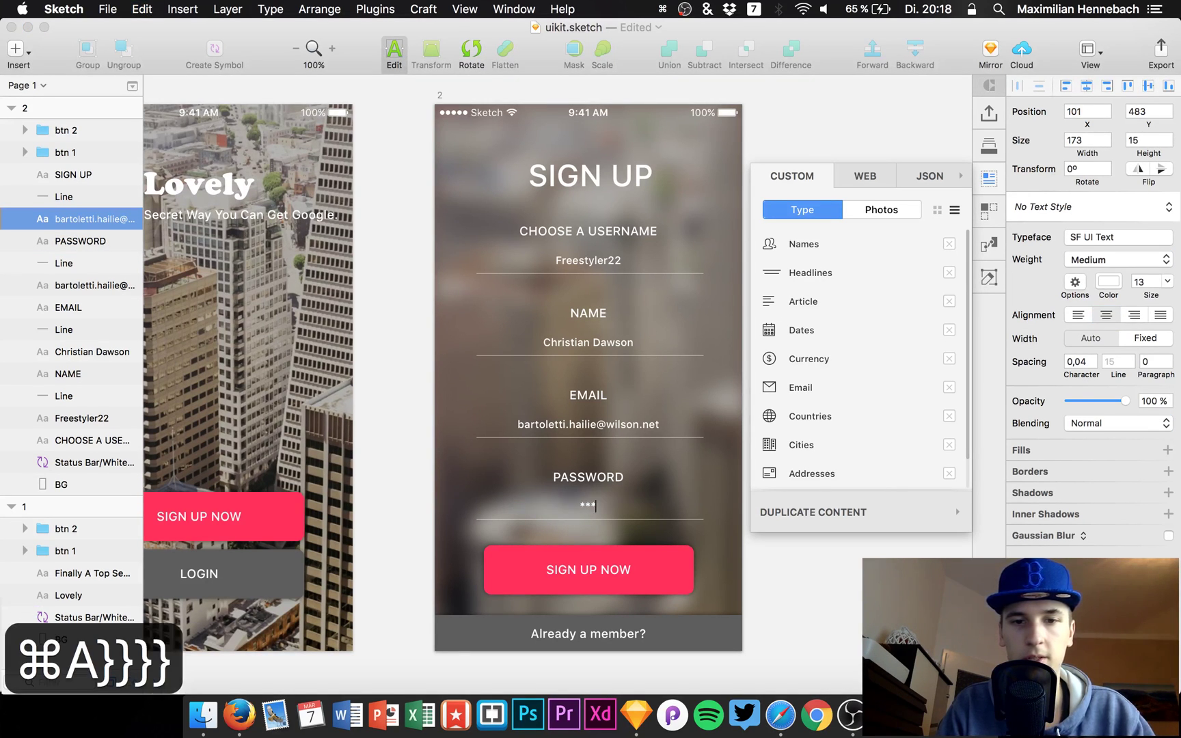
text(***)
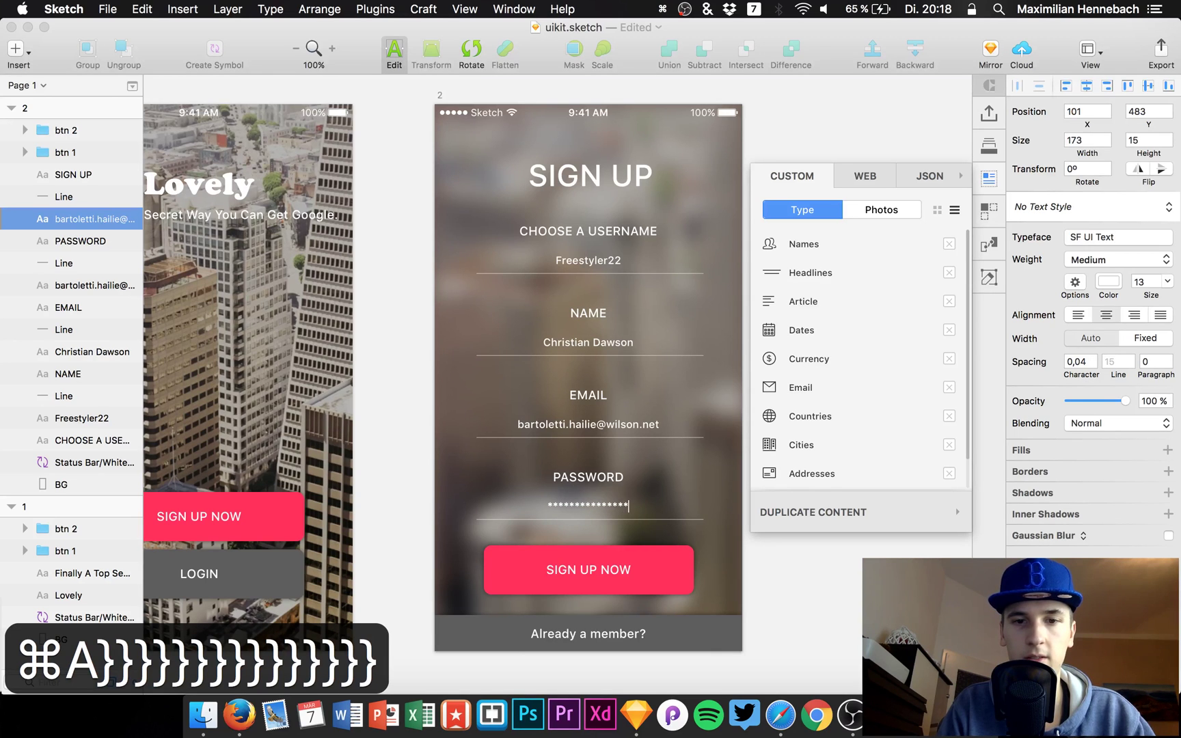
Nudge the row of asterisks slightly down, closer to the line under "PASSWORD".
key(Escape)
key(Down)
key(Down)
key(Down)
key(Down)
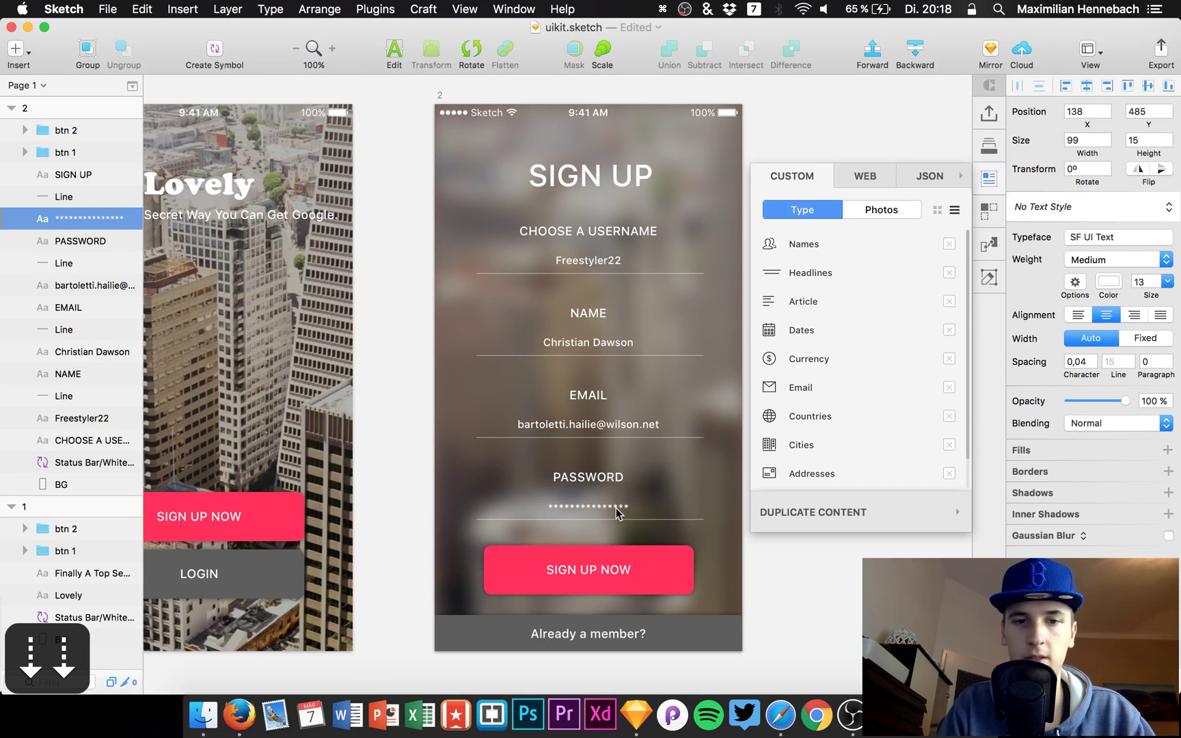
Save the document and close the Craft data window.
click(370, 331)
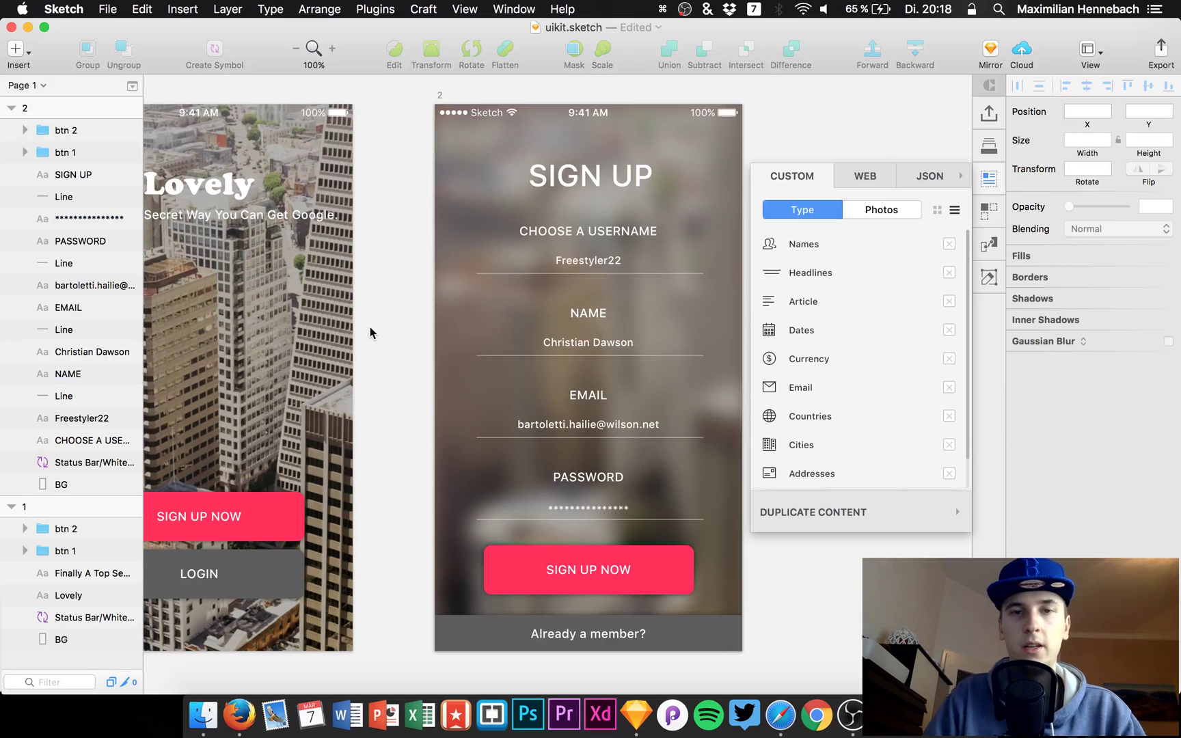
key(cmd+s)
click(980, 184)
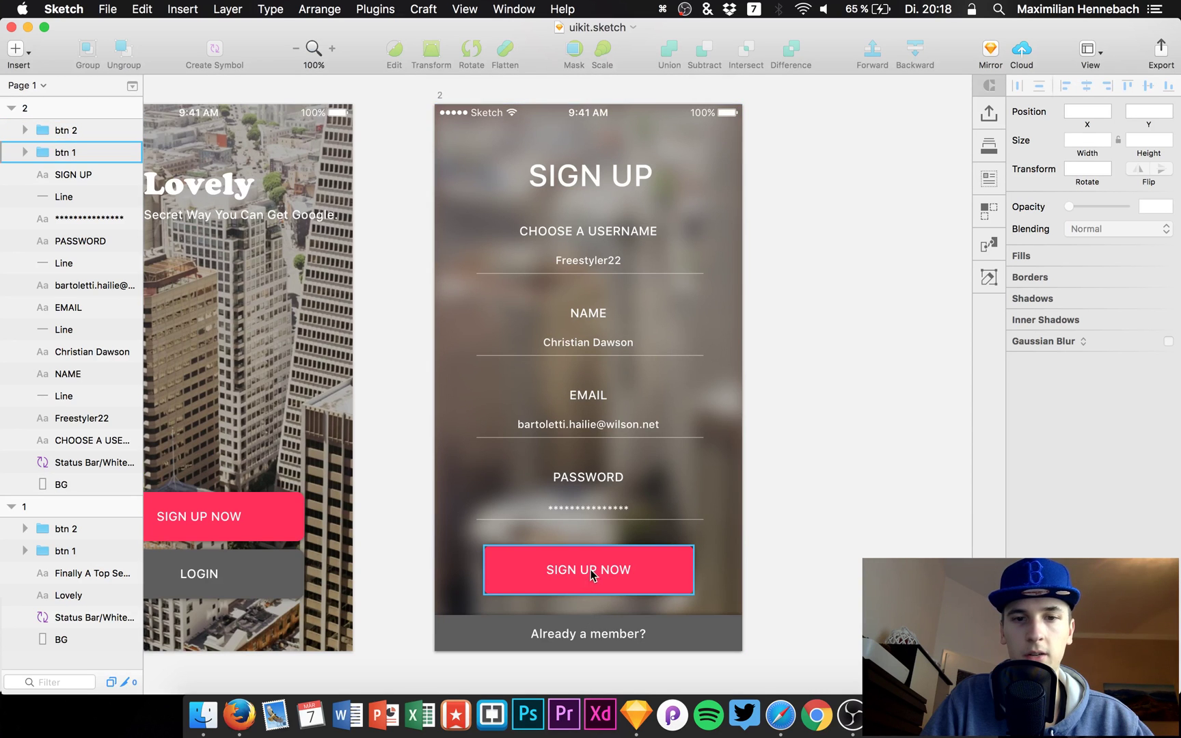
Duplicate the SIGN UP artboard "2" with all its contents to start a third screen.
scroll(462, 550, left, 5)
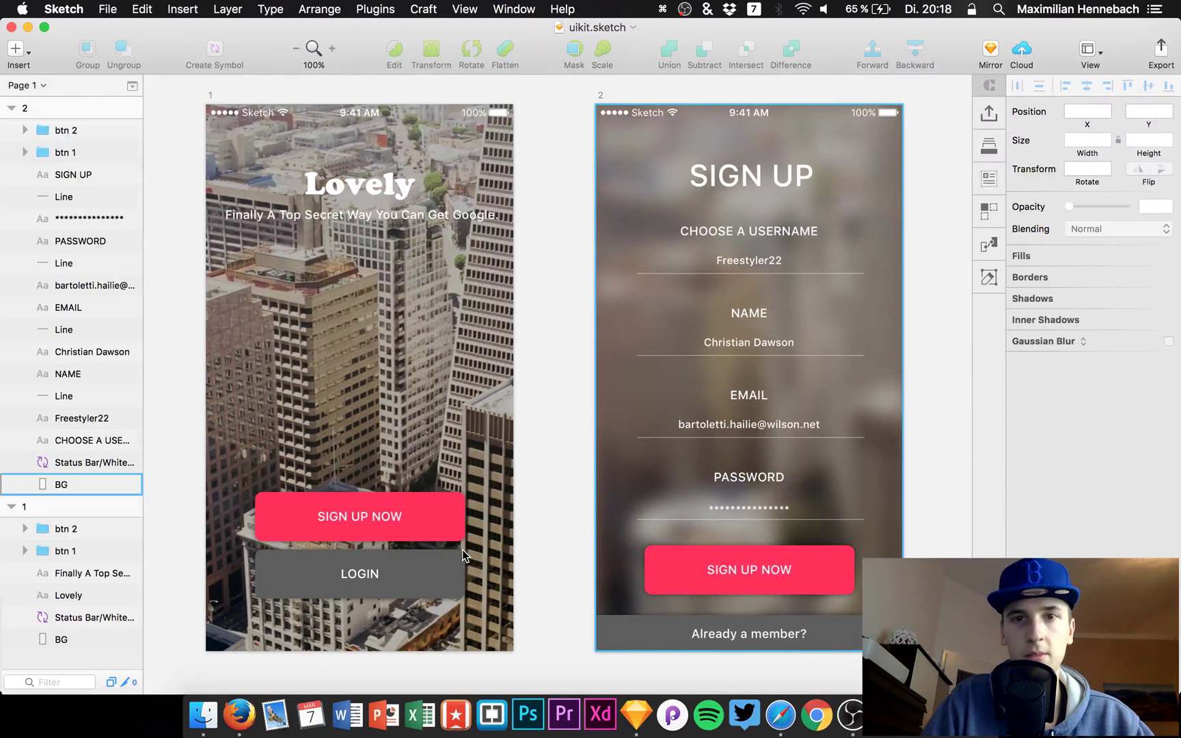
scroll(462, 550, left, 2)
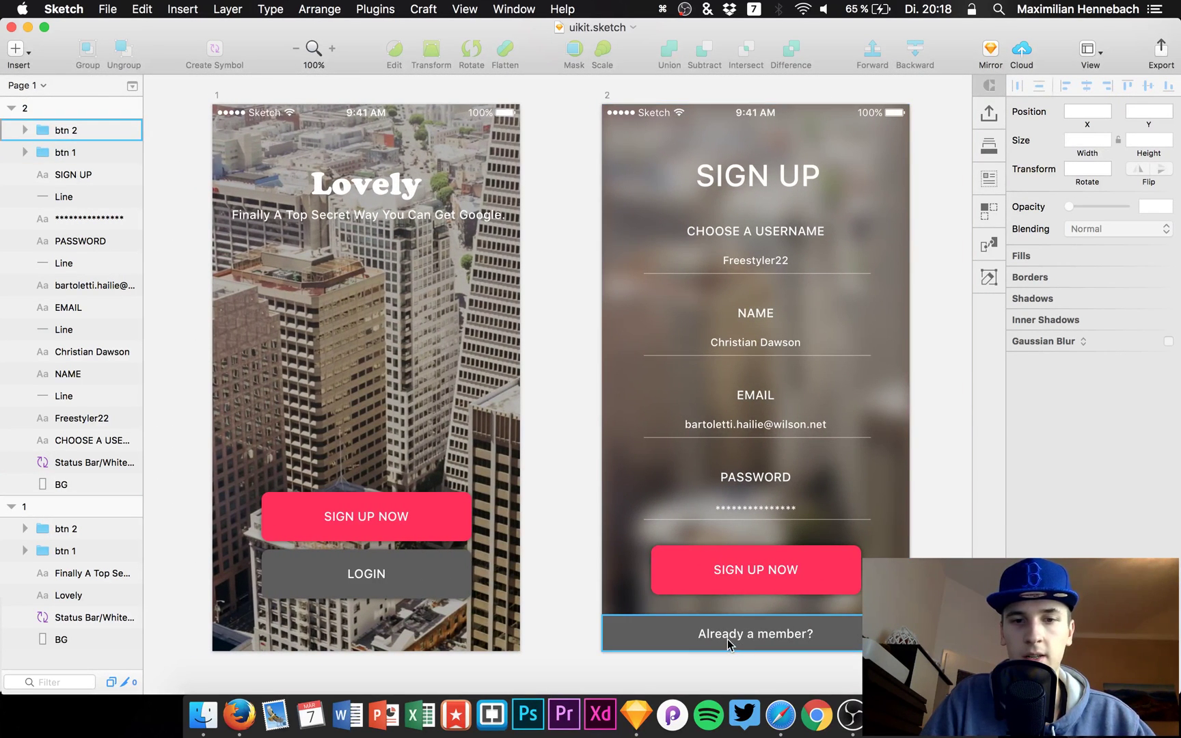
scroll(557, 365, right, 3)
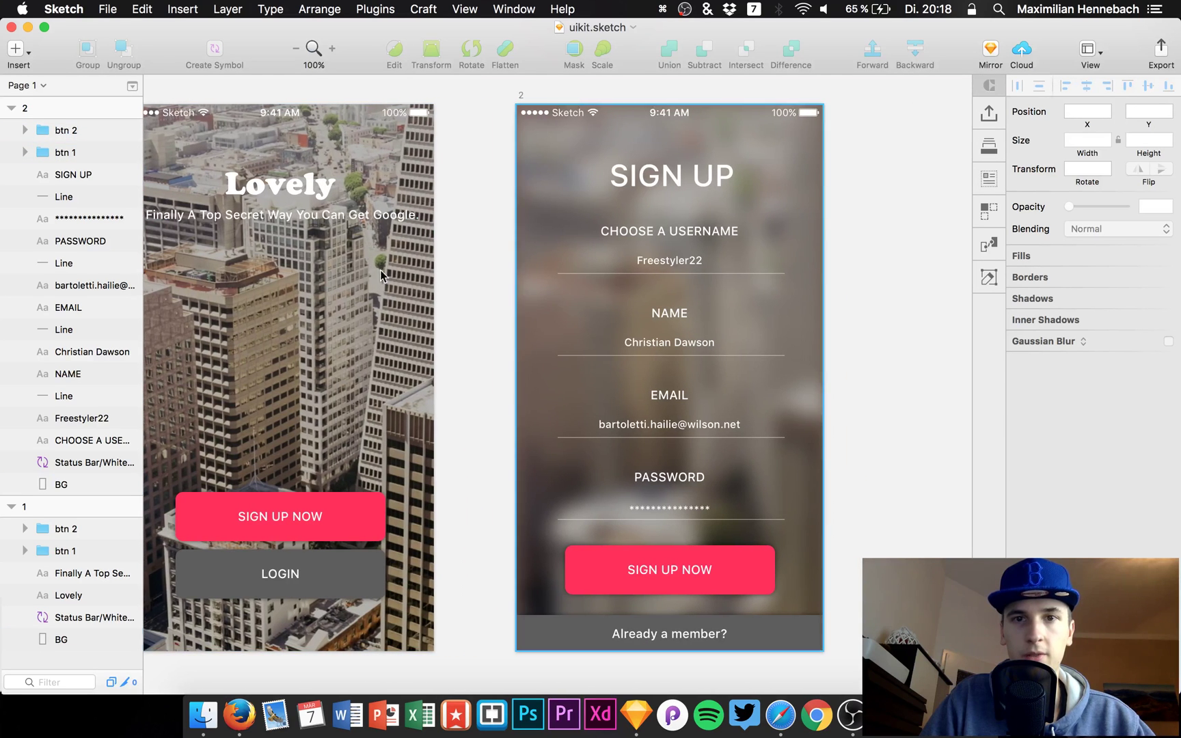
click(31, 108)
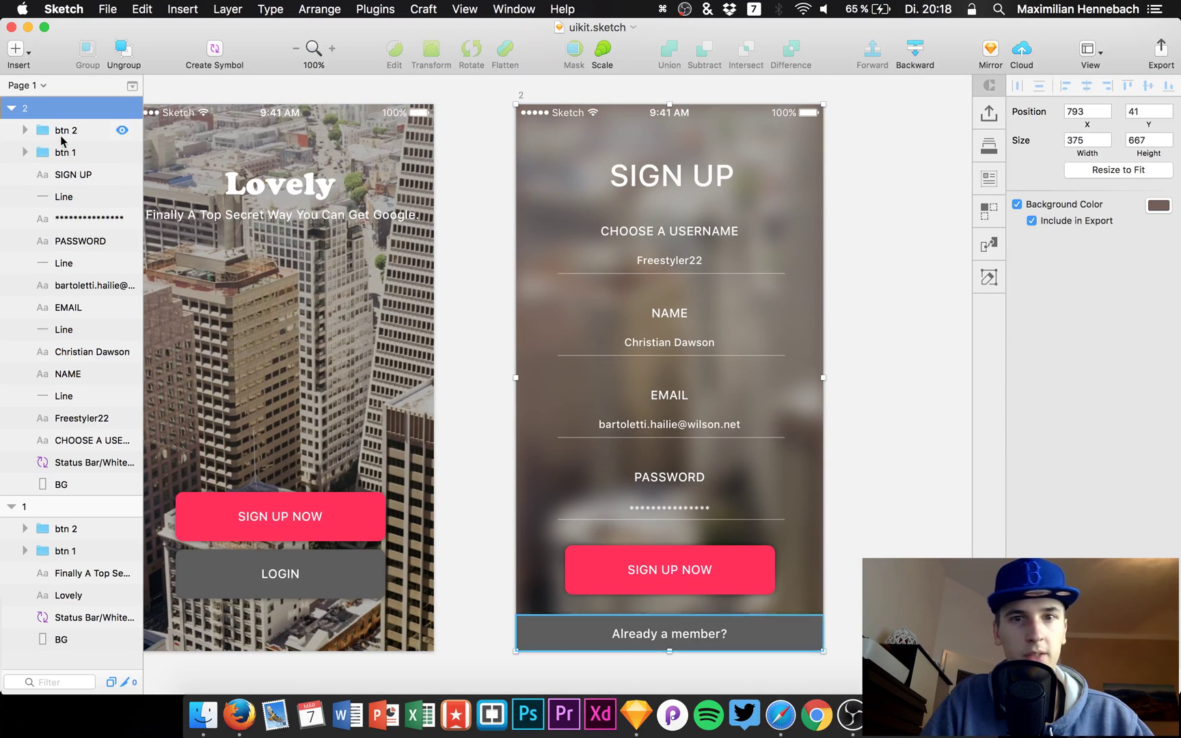
scroll(413, 232, right, 2)
key(super+c)
key(super+v)
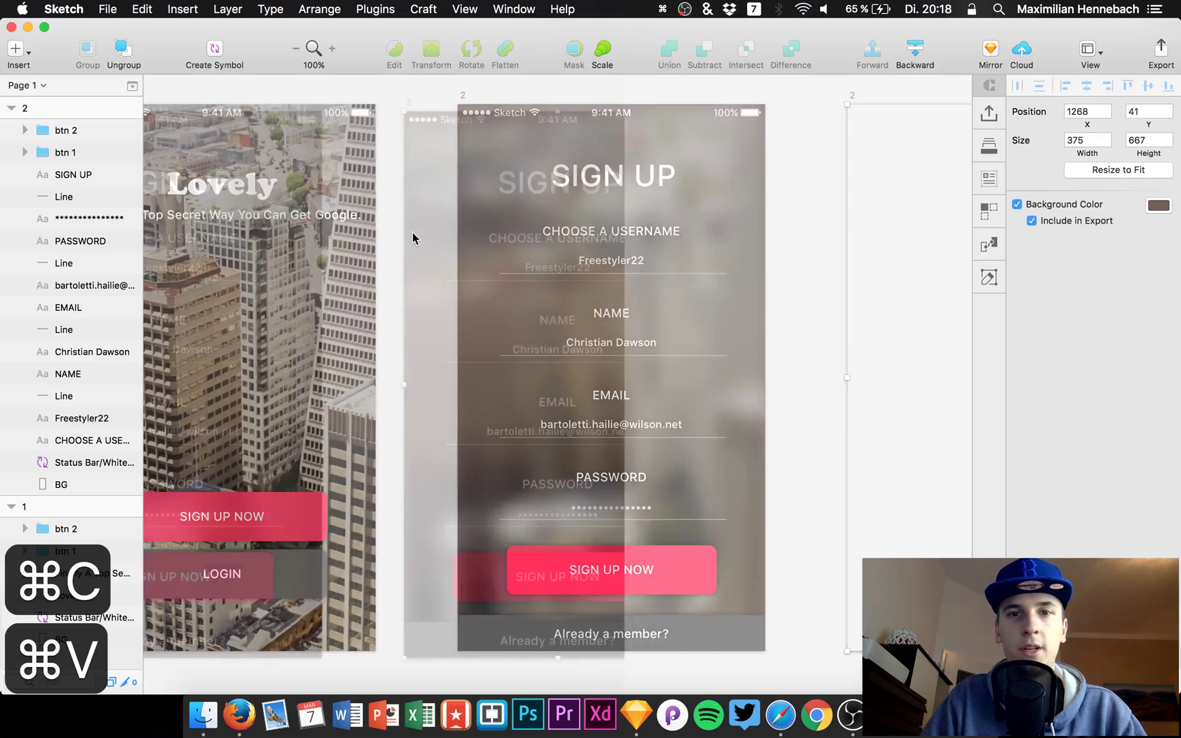
Change the title of the duplicated artboard to "LOGIN".
double_click(544, 191)
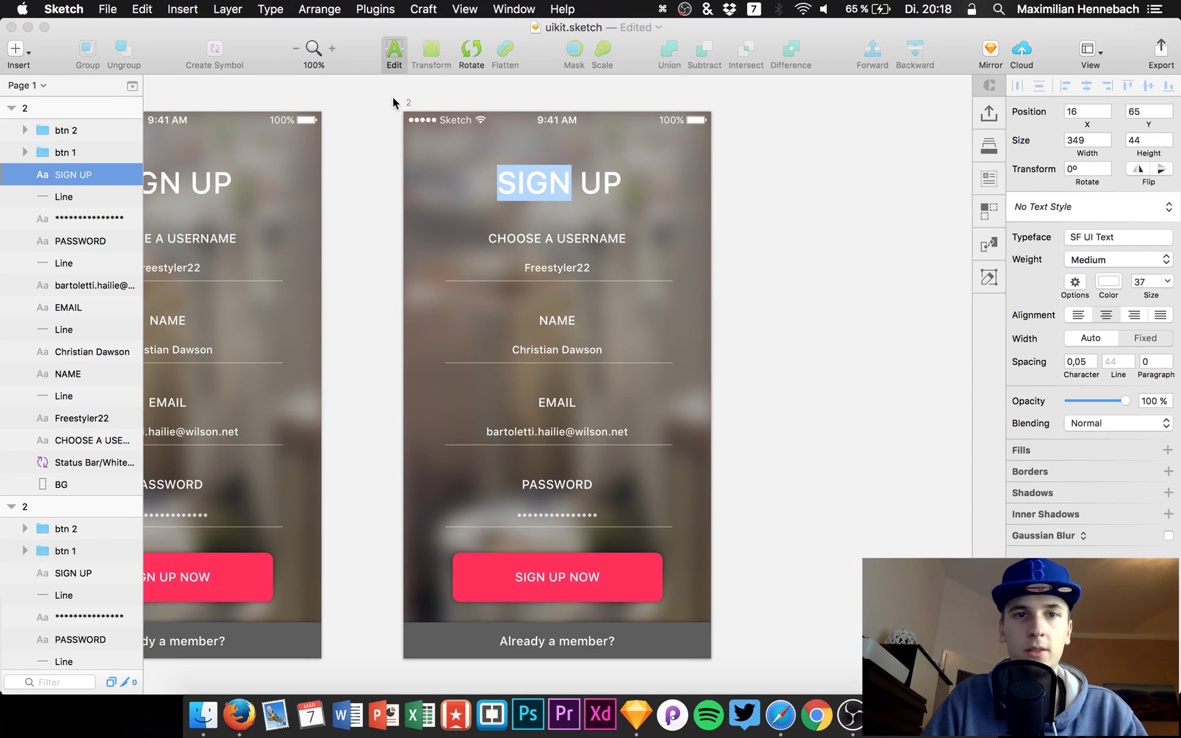
key(super+a)
text(LOGIN)
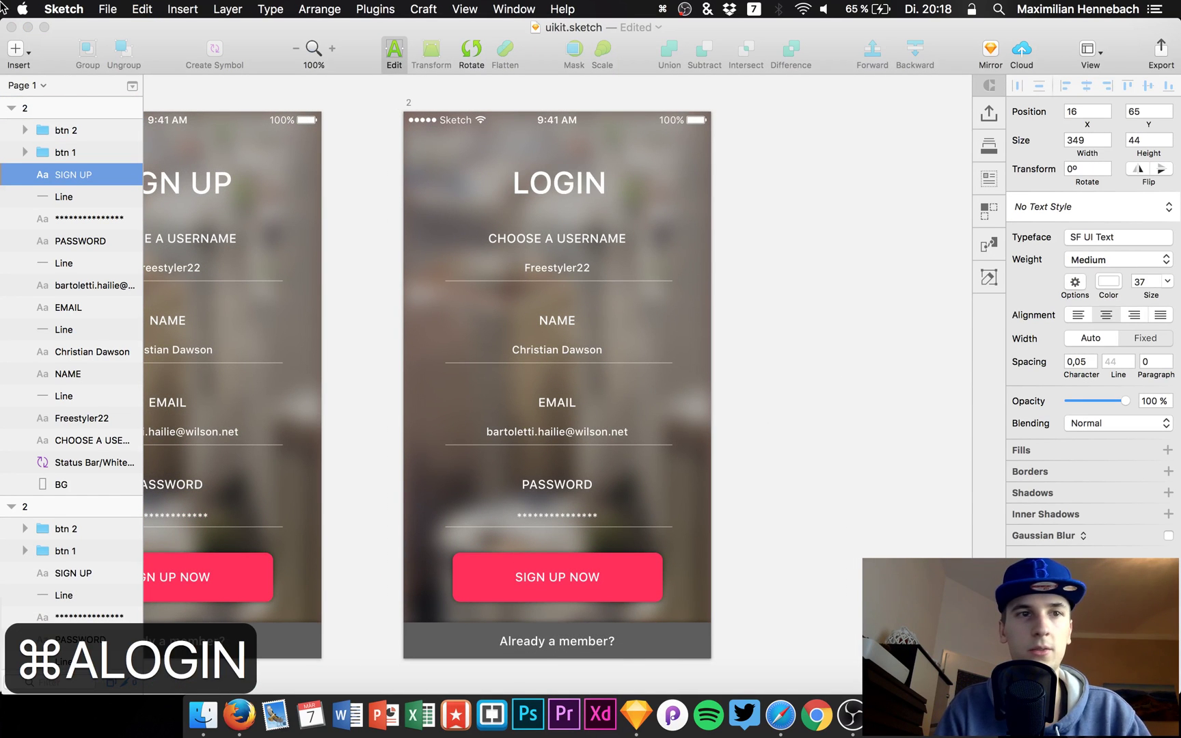
Rename the LOGIN artboard as "3".
click(34, 108)
key(3)
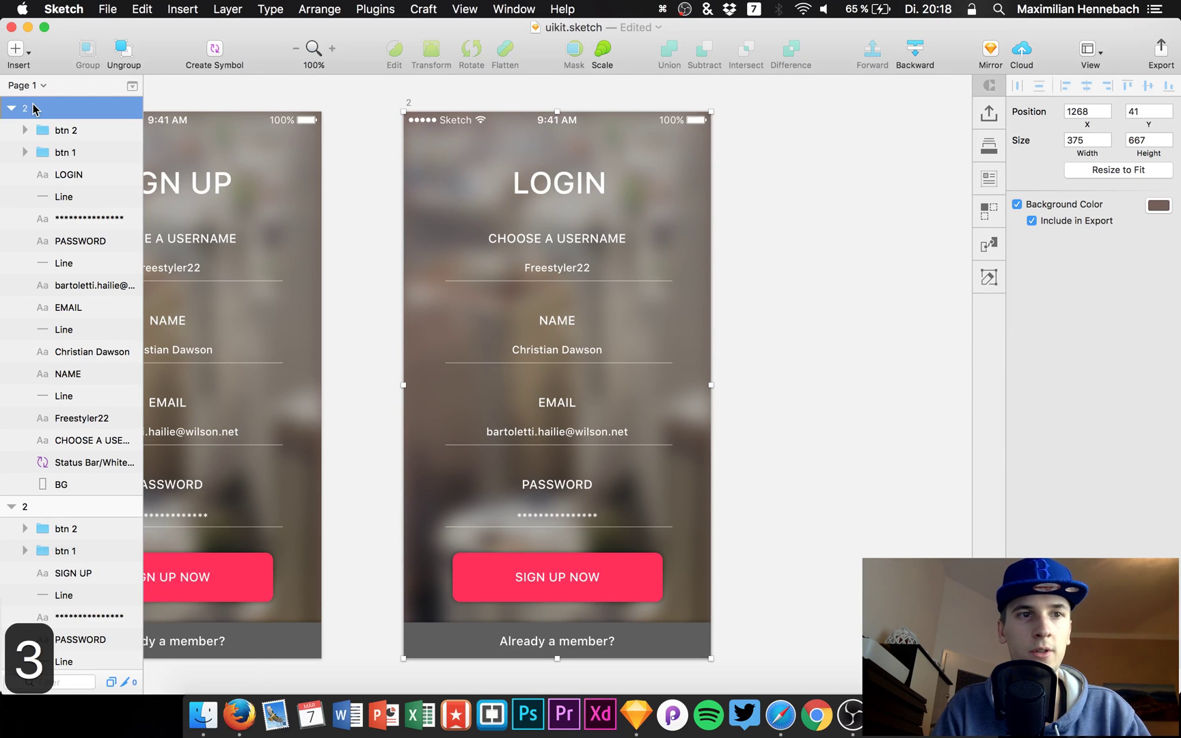
double_click(34, 108)
text(3)
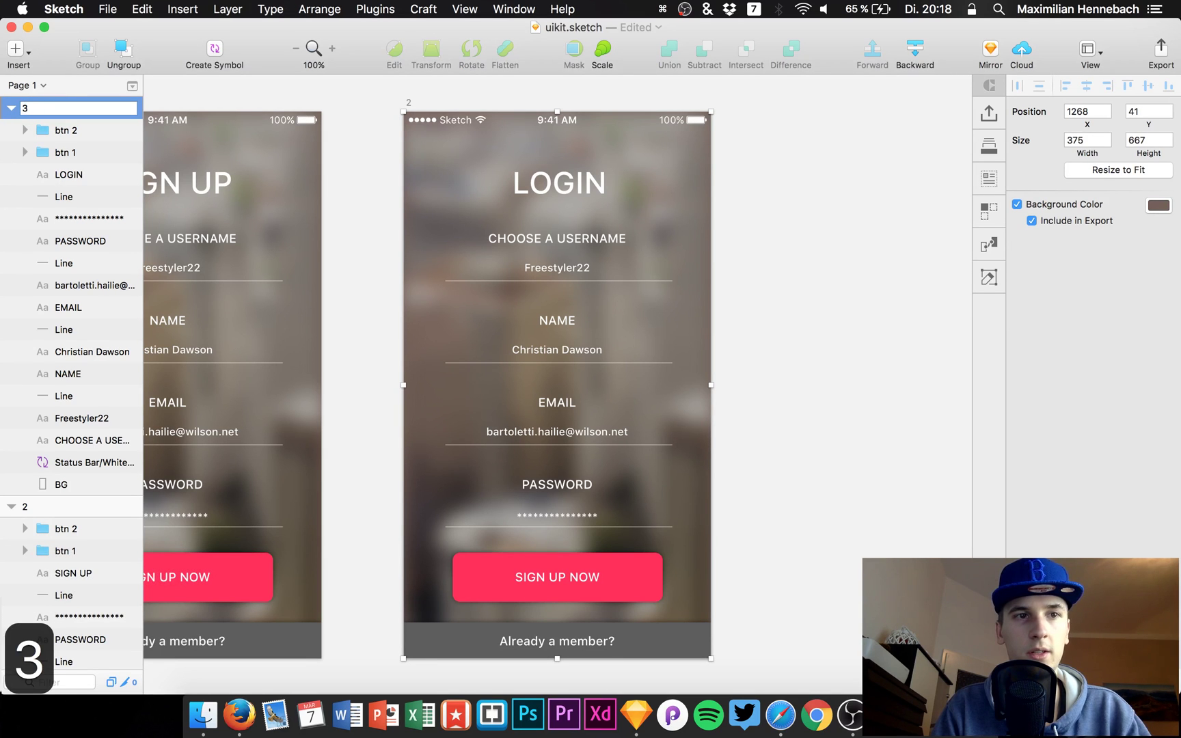
key(Return)
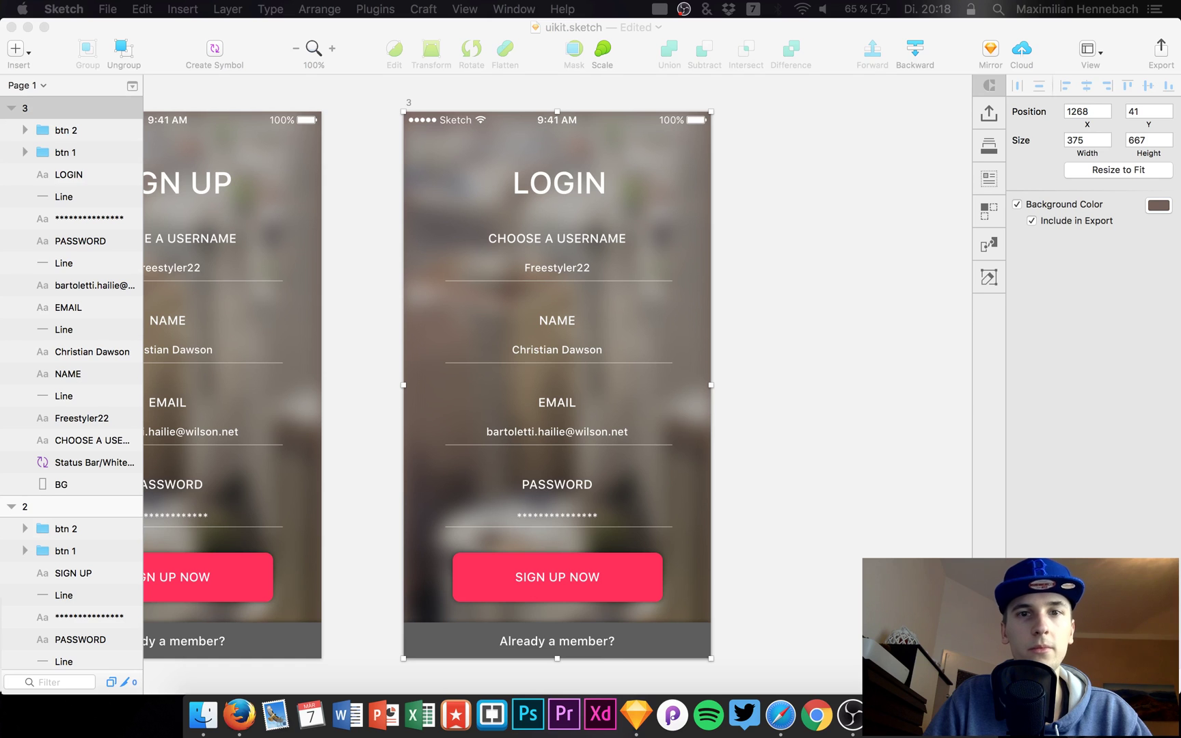
click(797, 456)
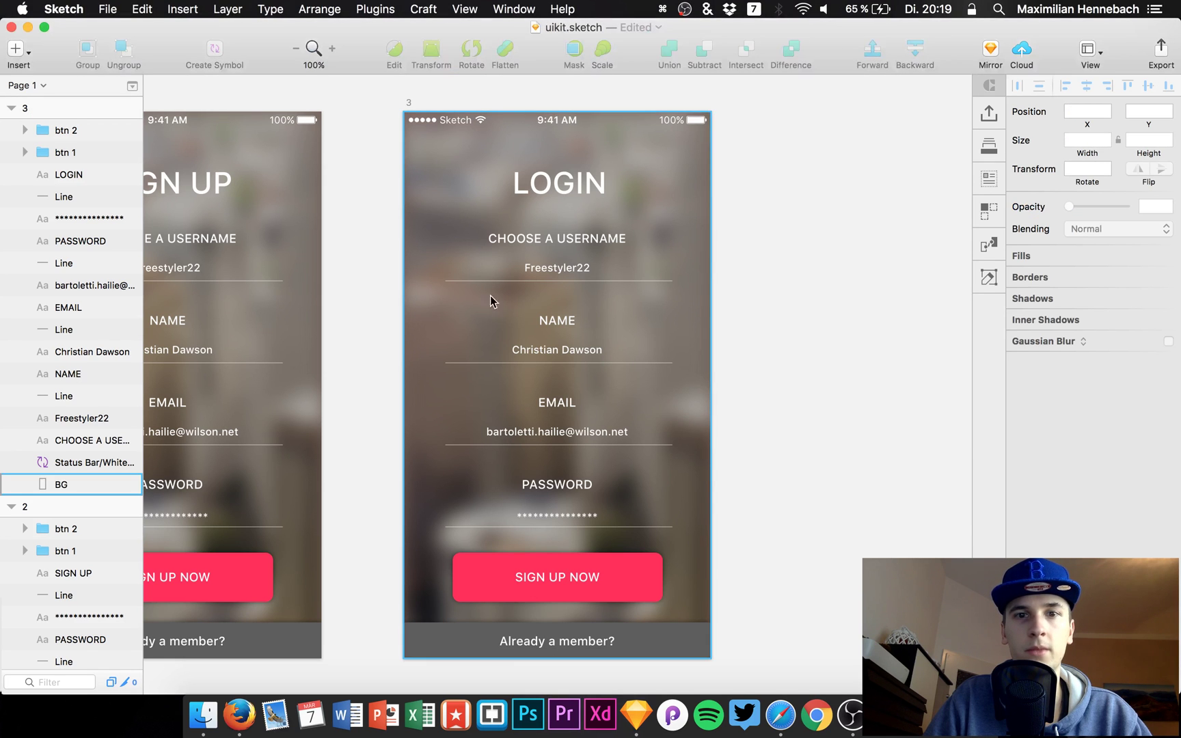
Change the text on the red SIGN UP NOW button of artboard 3 to "LOGIN".
click(550, 585)
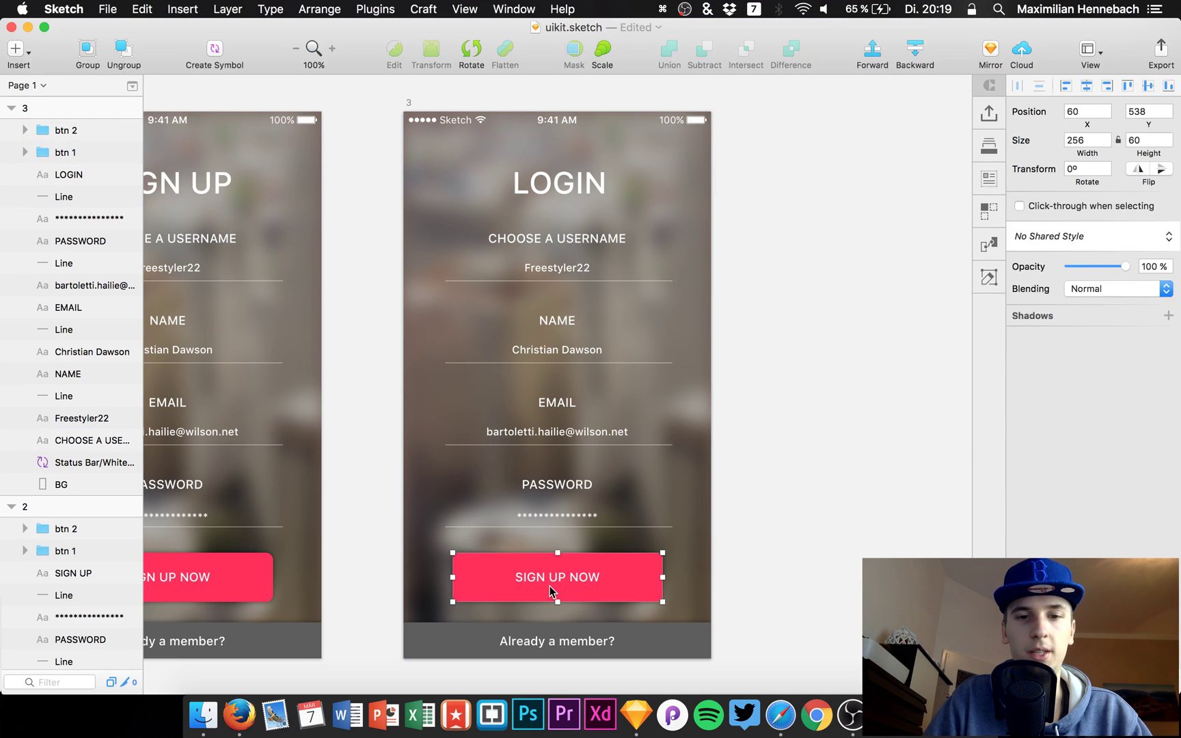
double_click(548, 574)
double_click(547, 578)
key(super+a)
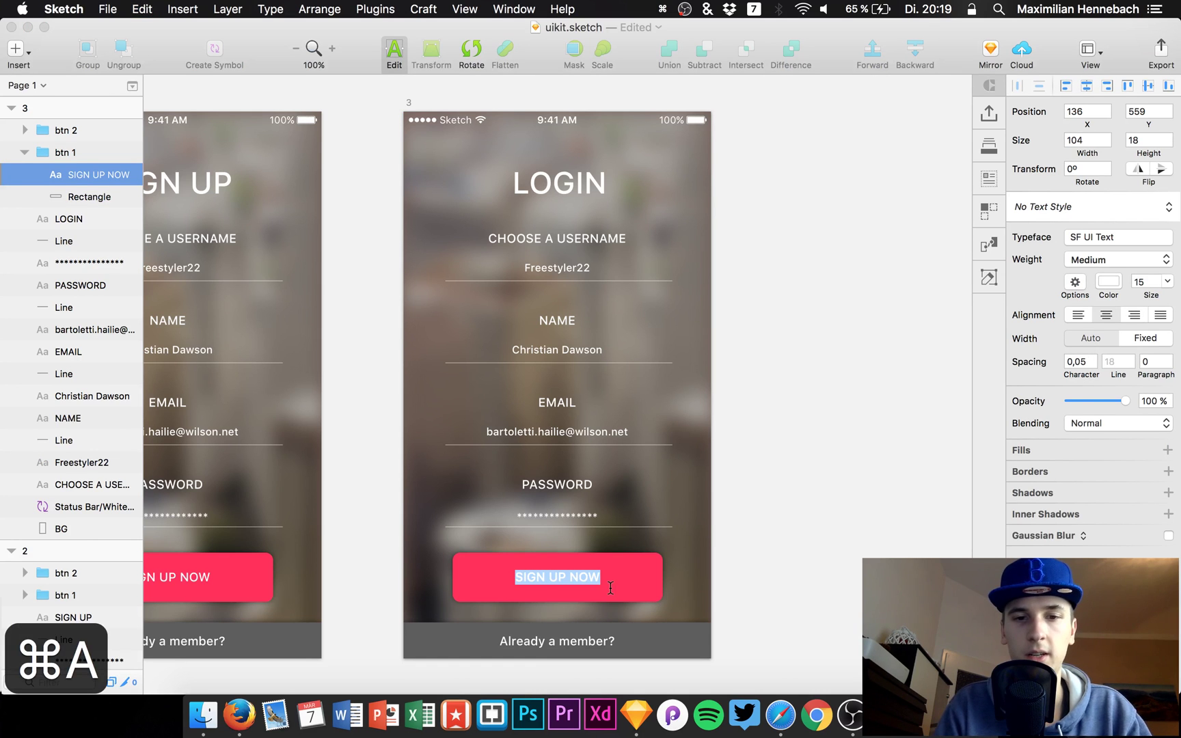
text(LOGIN)
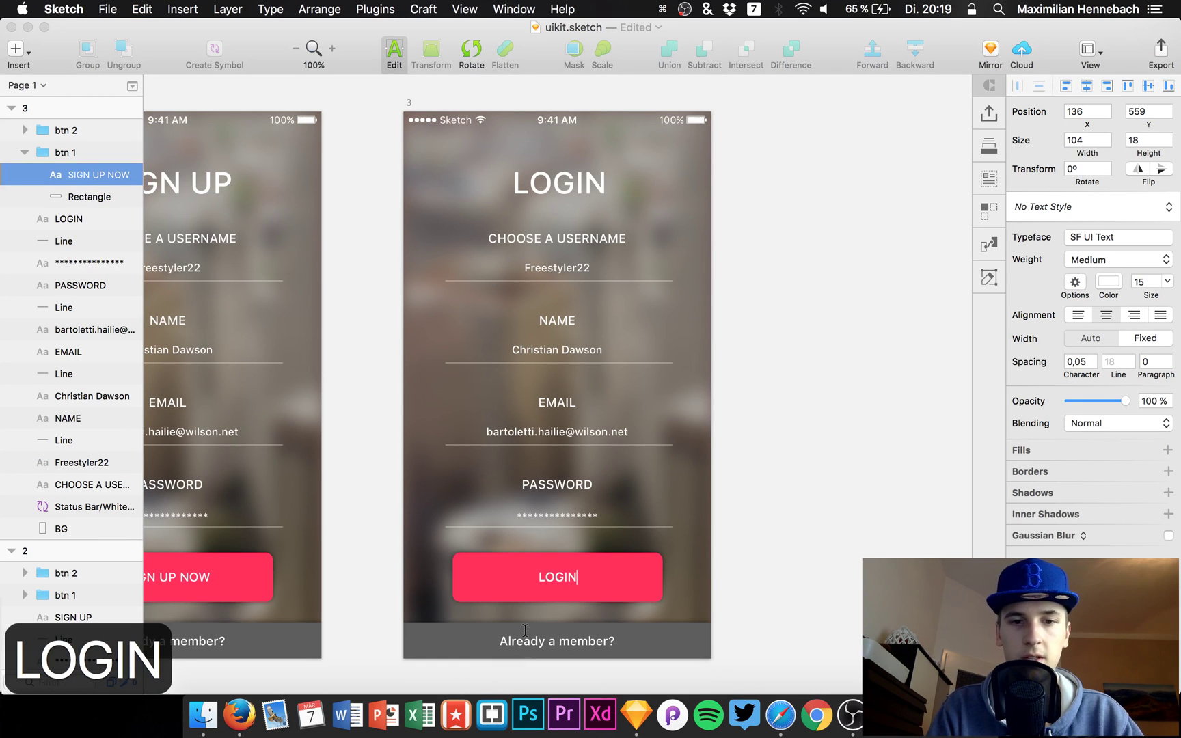
key(Escape)
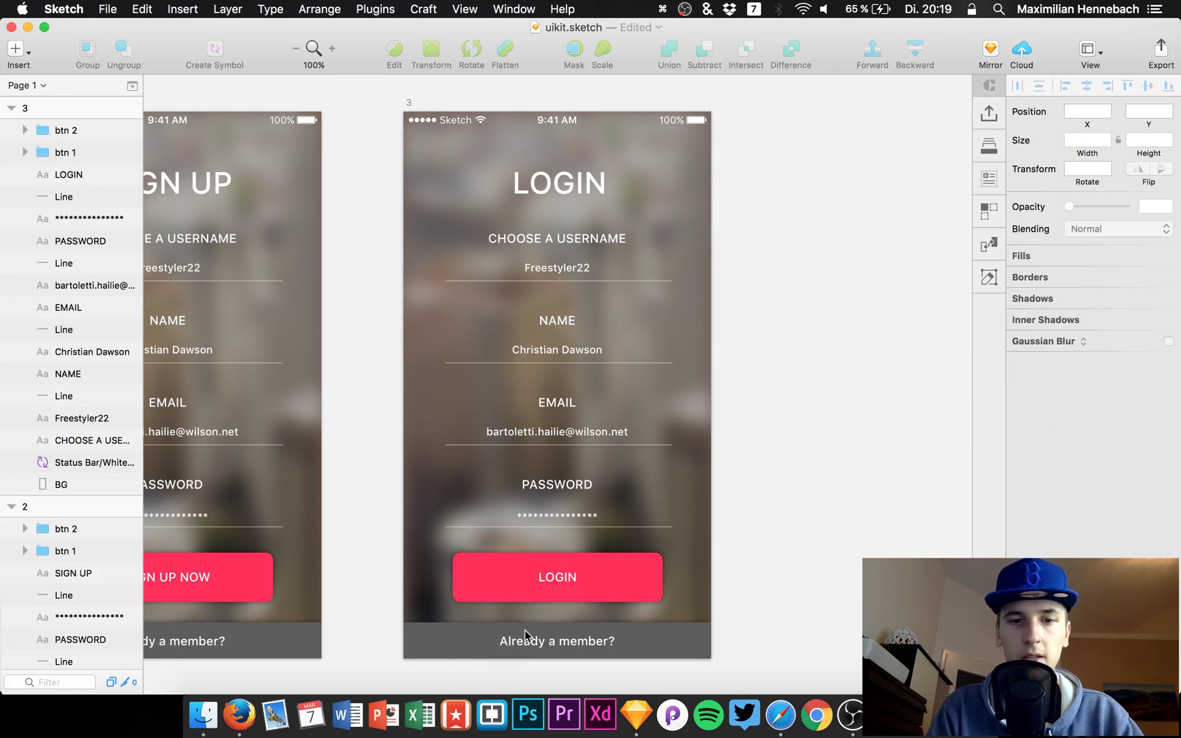
Replace the footer text of the LOGIN artboard with "Don't have an account? Sign up".
click(528, 636)
double_click(533, 640)
key(super+a)
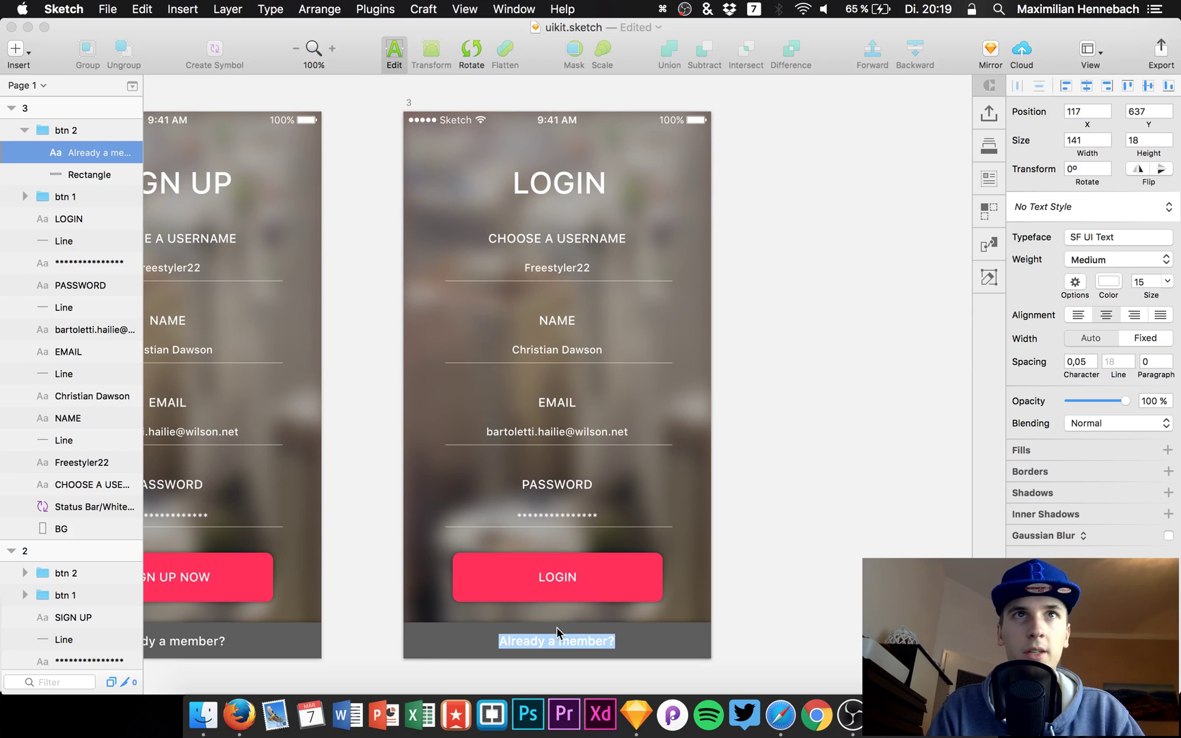
text(D)
key(BackSpace)
text(Don)
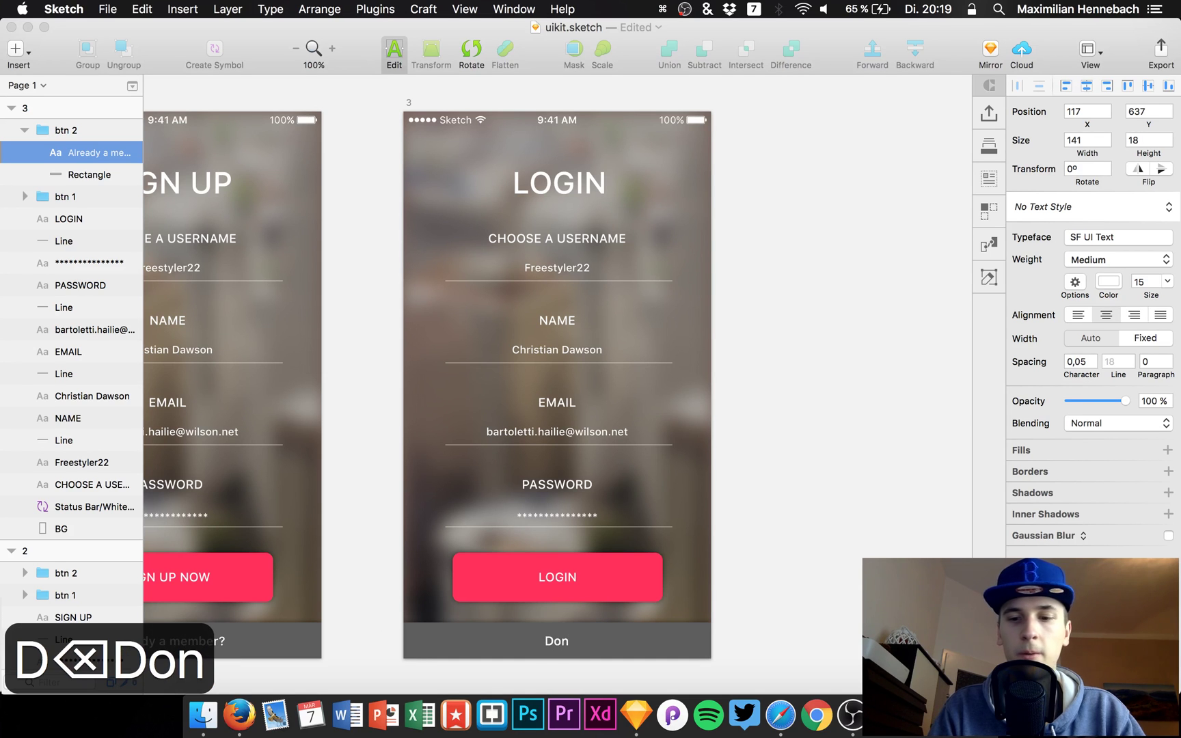
text('t ha)
key(BackSpace)
text(have an ac)
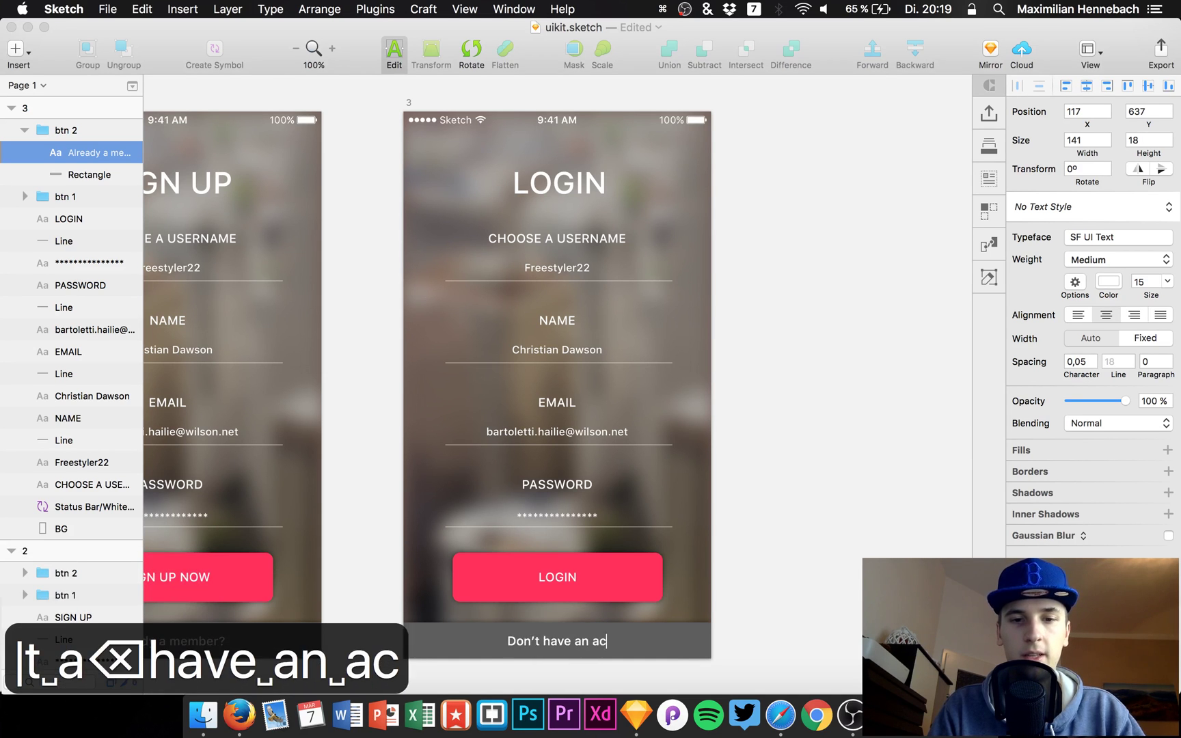
text(count? Sign U)
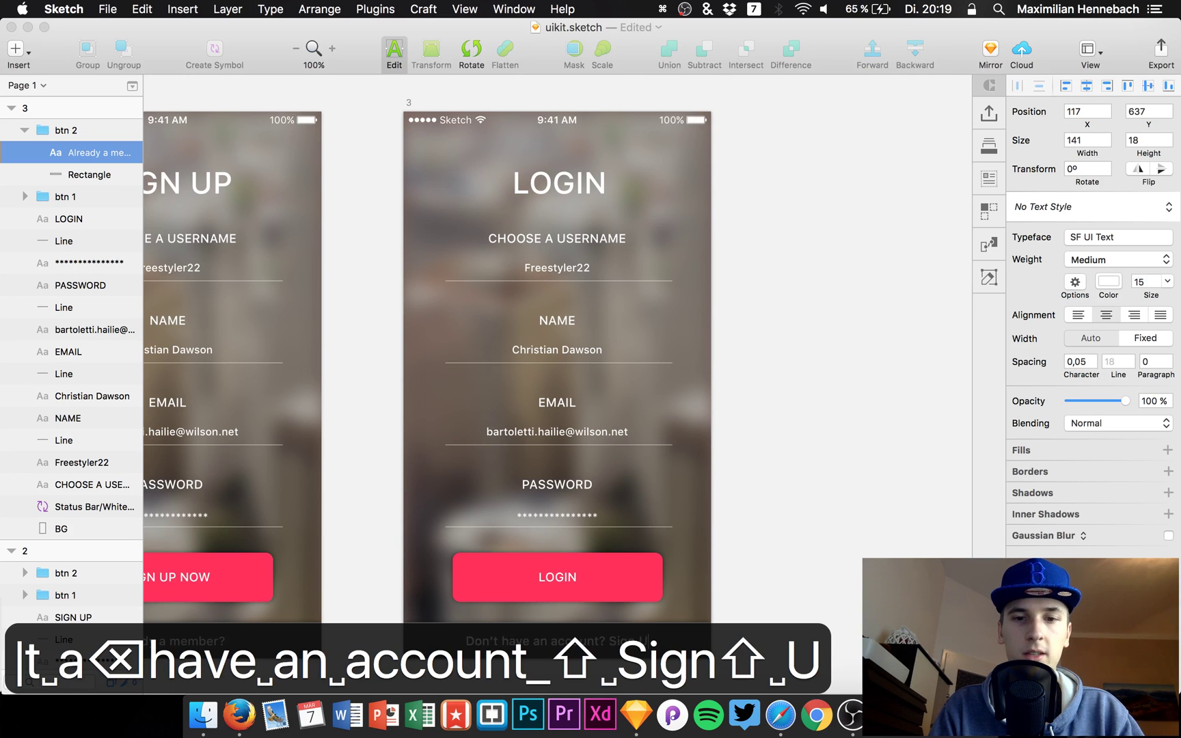
key(BackSpace)
text(up!)
scroll(617, 480, down, 3)
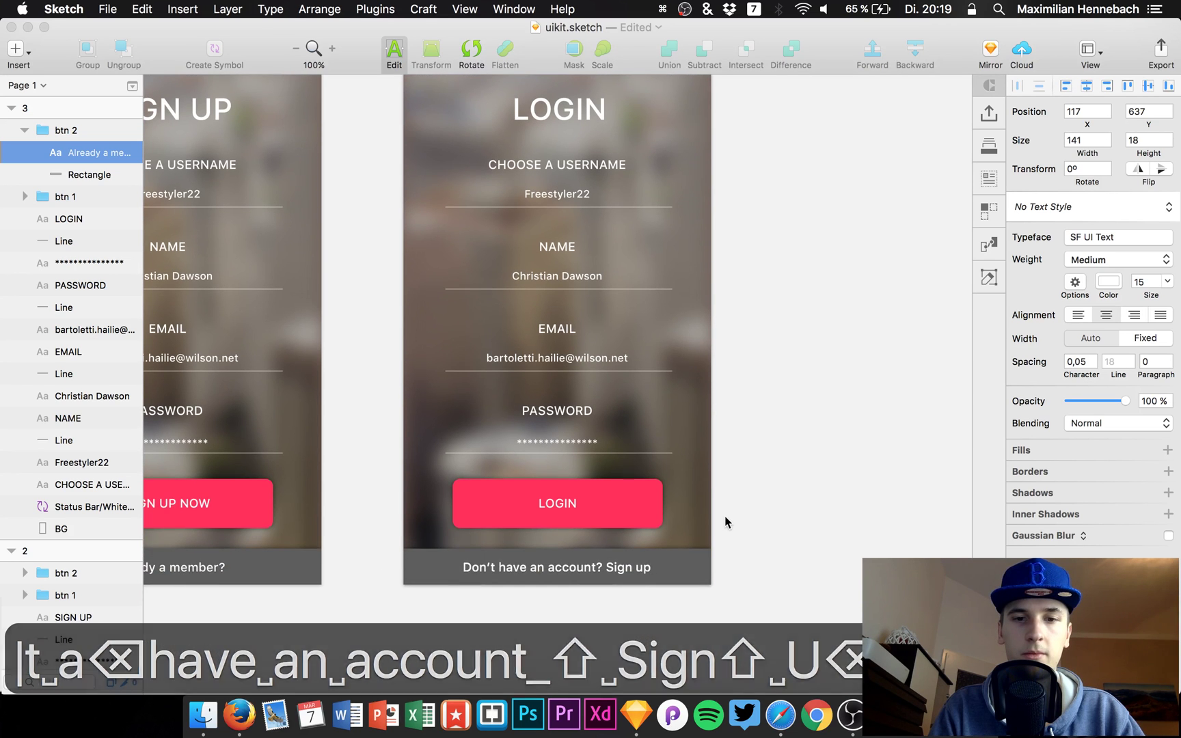
key(Escape)
click(728, 516)
scroll(728, 517, up, 3)
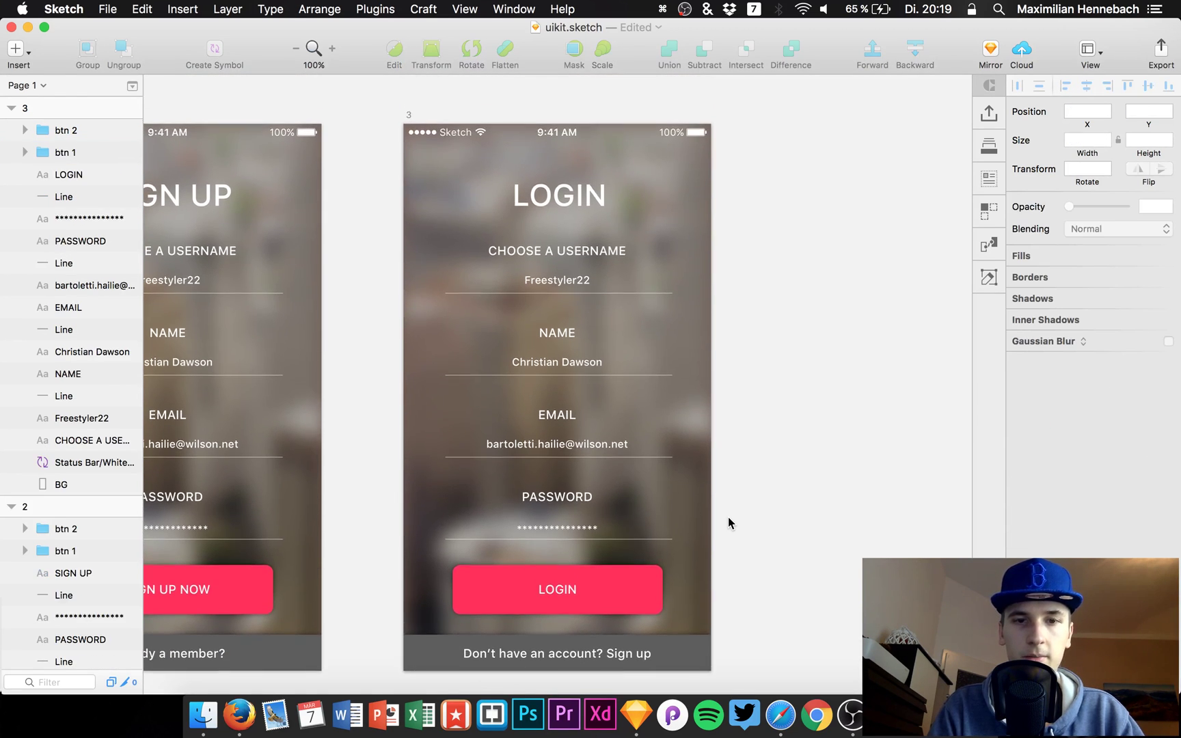
Center-align the text of the LOGIN title and set its width to Auto.
click(540, 195)
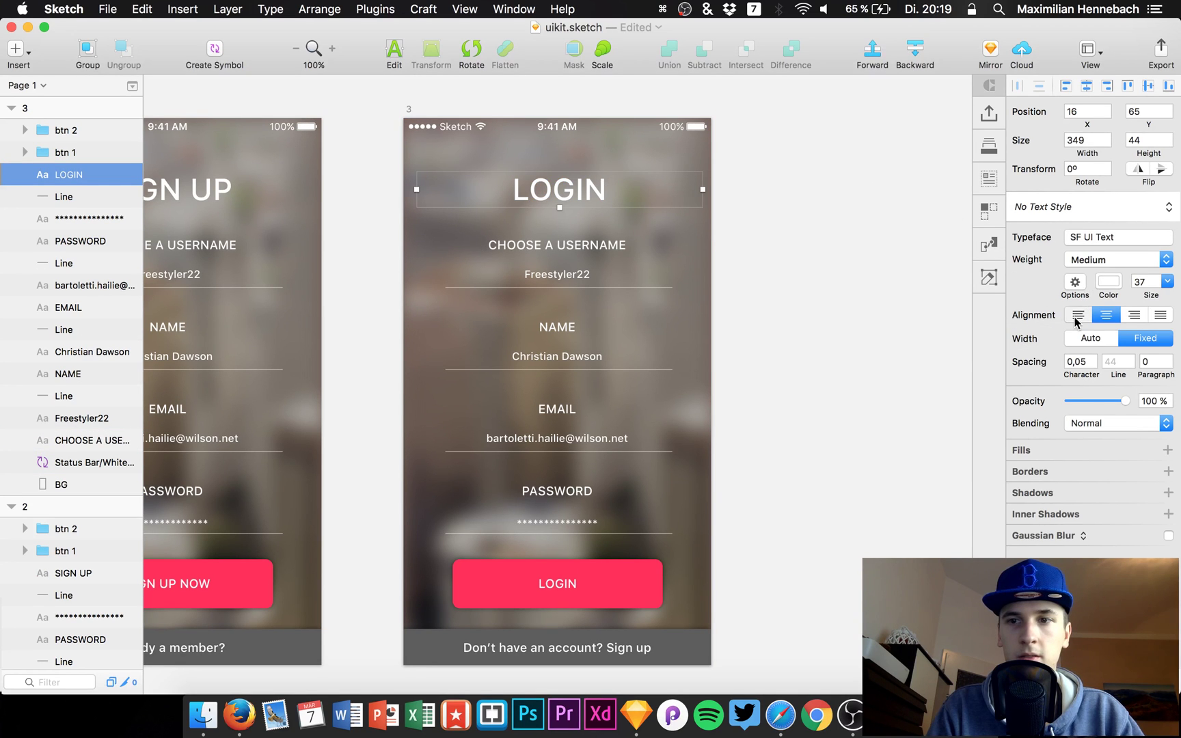
click(1078, 316)
click(1107, 317)
click(1085, 342)
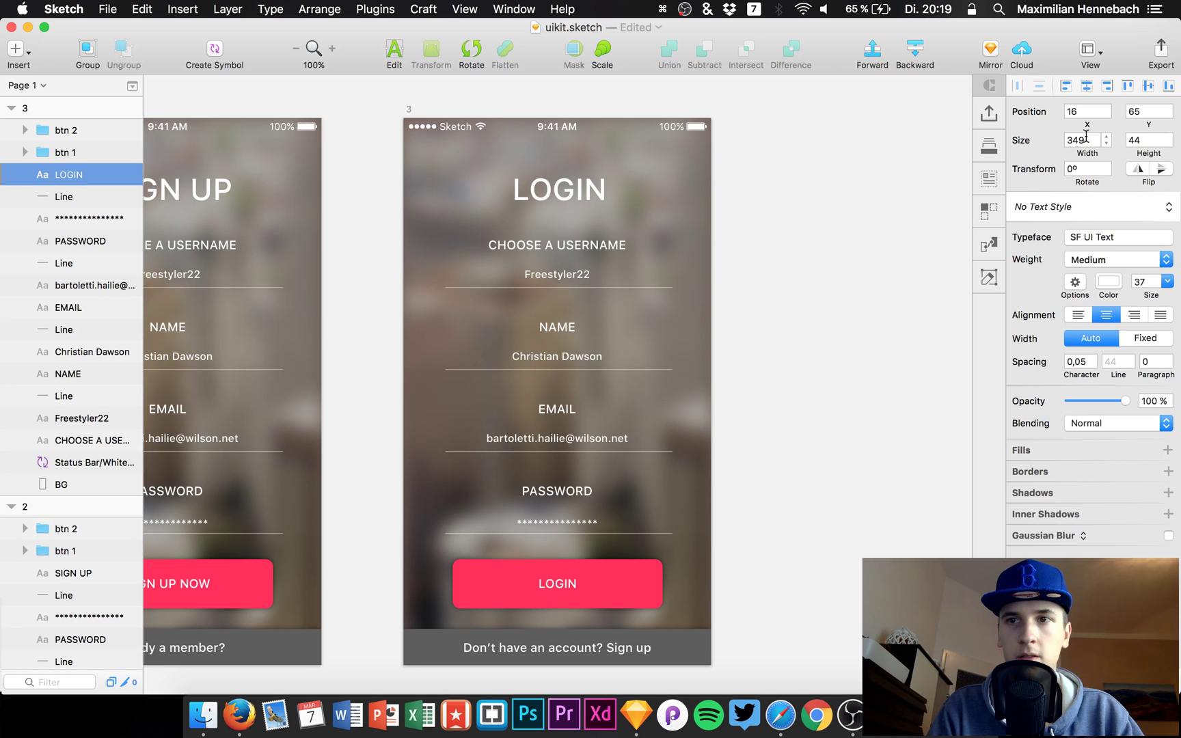
Set the SIGN UP title on artboard 2 to Auto width with centered text, and center it horizontally on the artboard.
scroll(424, 174, left, 5)
click(286, 194)
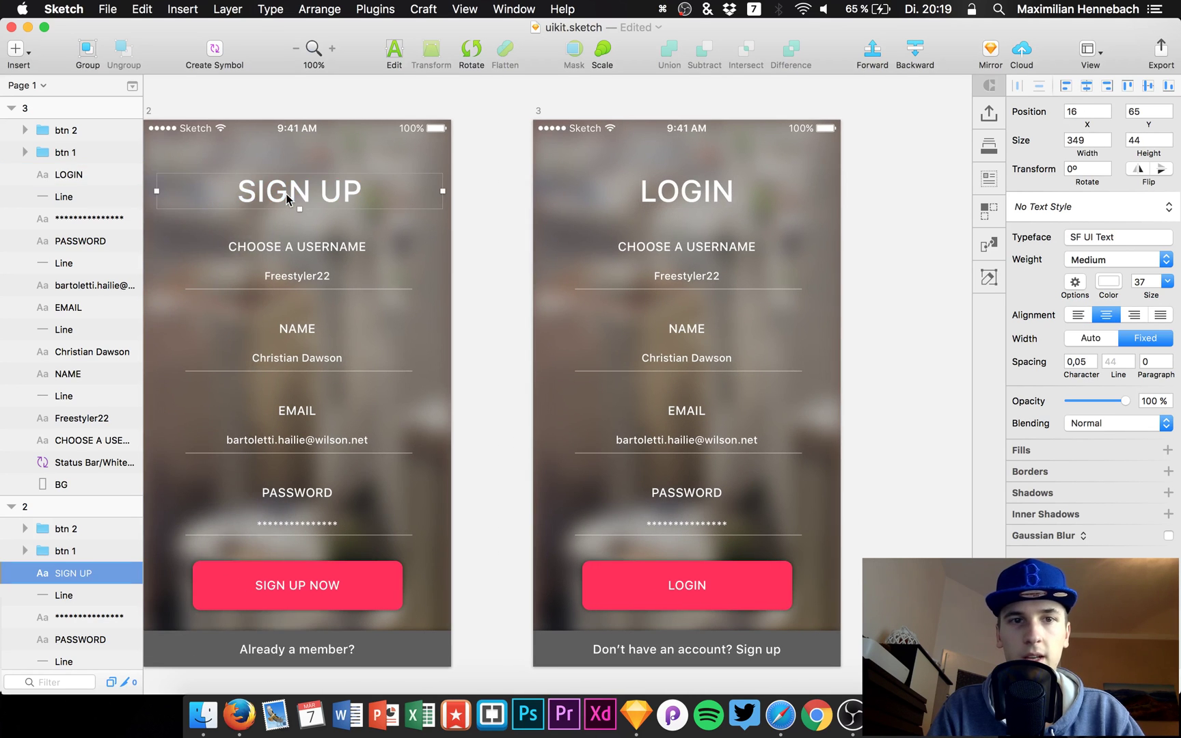
click(1077, 315)
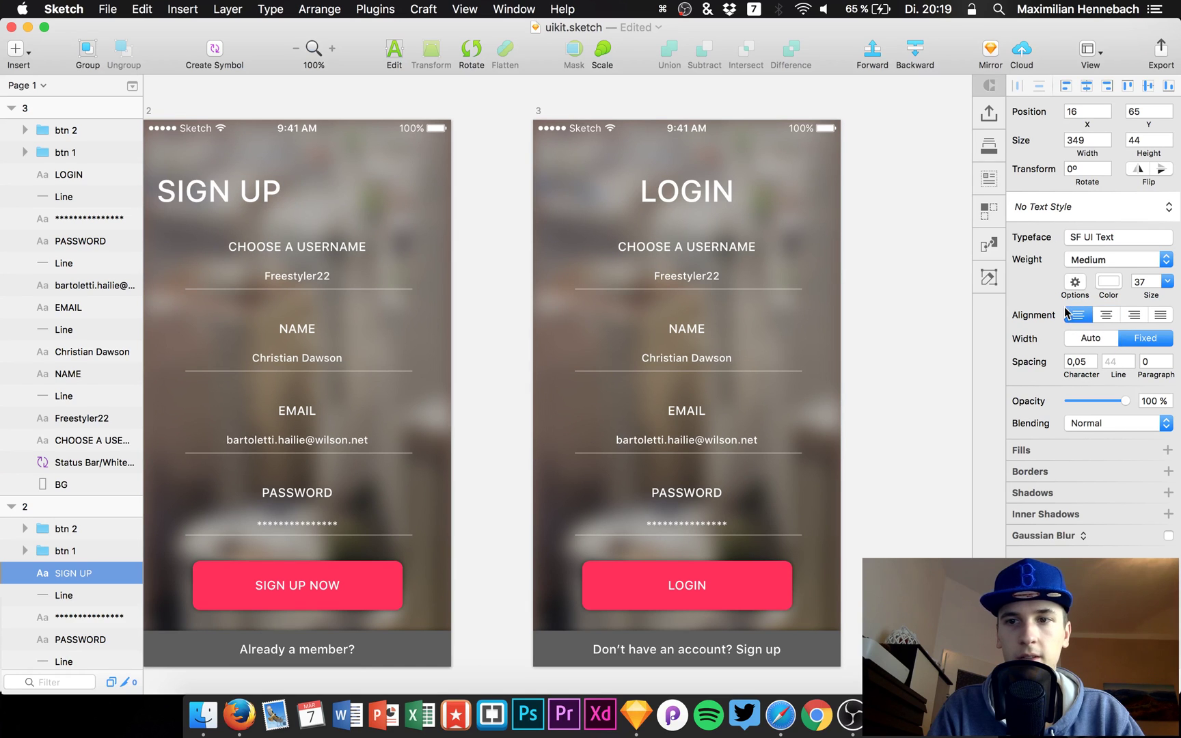
click(1088, 336)
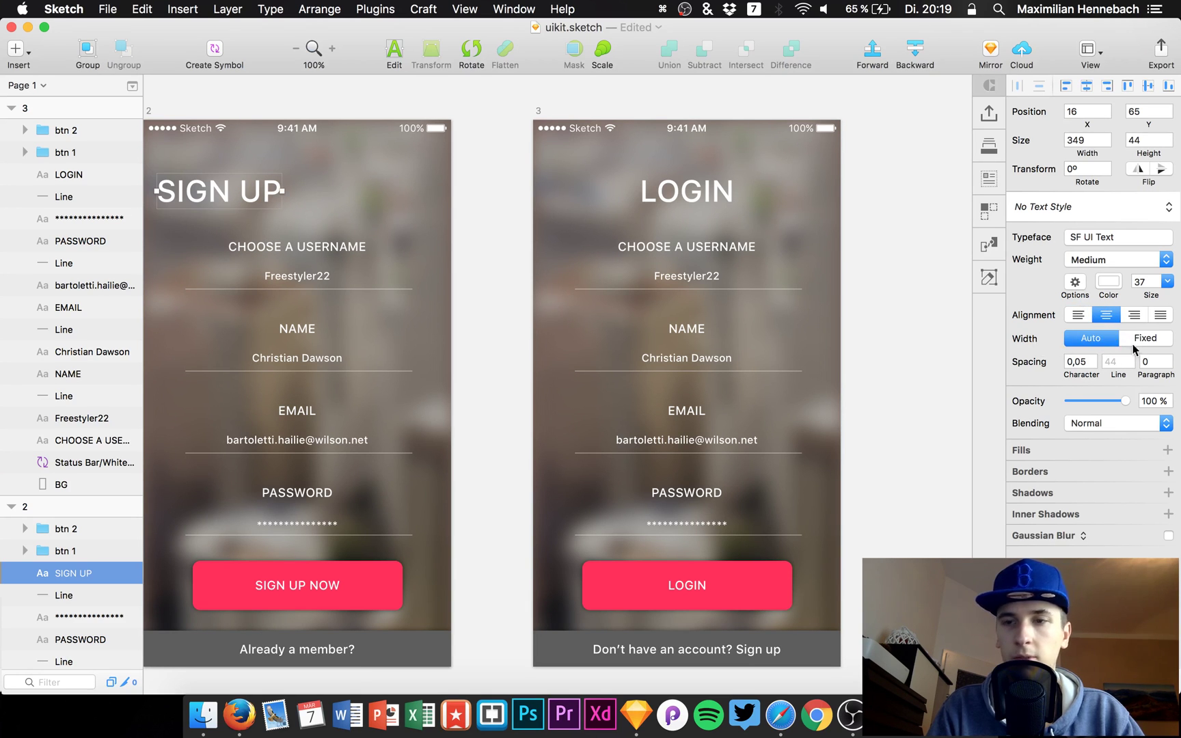
click(1088, 88)
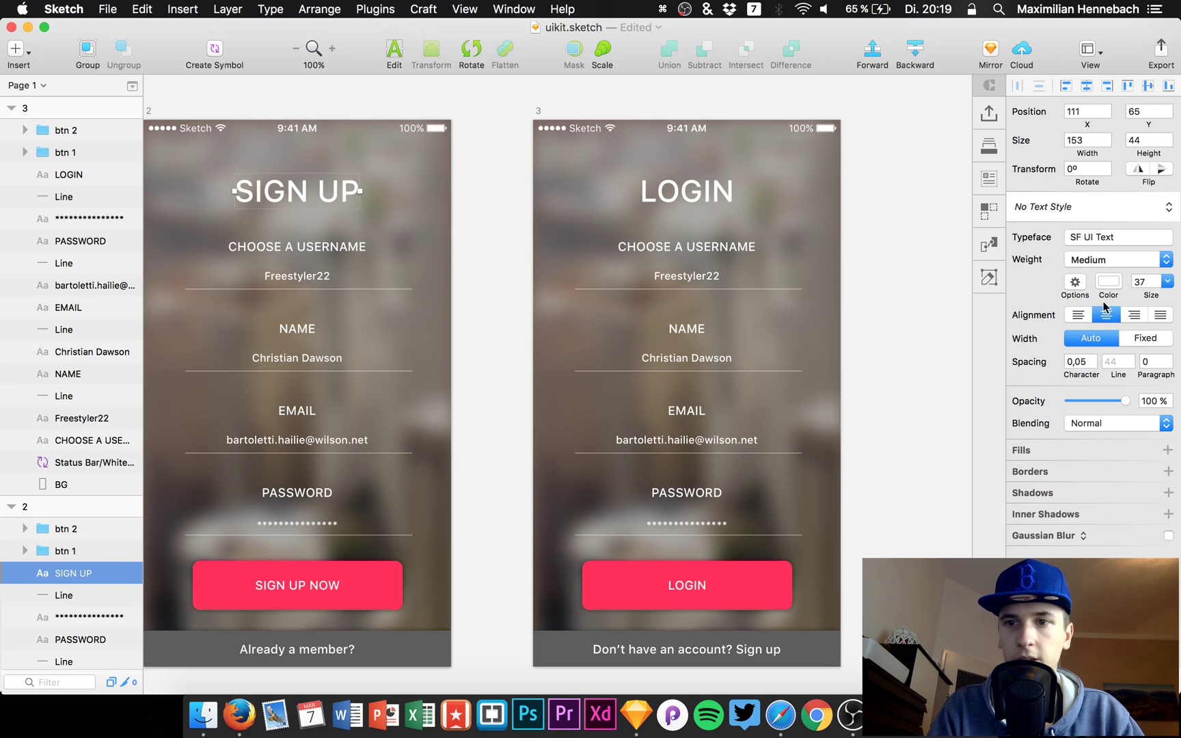
click(449, 106)
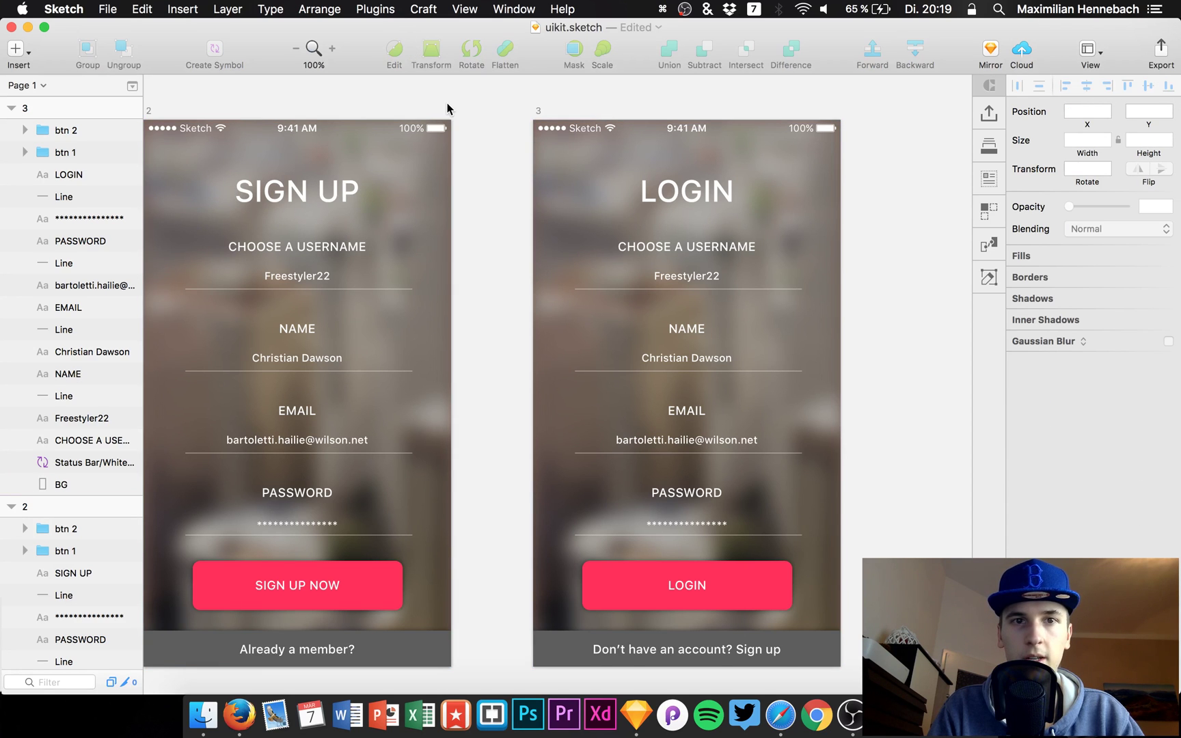
Change the "CHOOSE A USERNAME" label on the LOGIN artboard to "USERNAME OR EMAIL".
scroll(448, 108, left, 3)
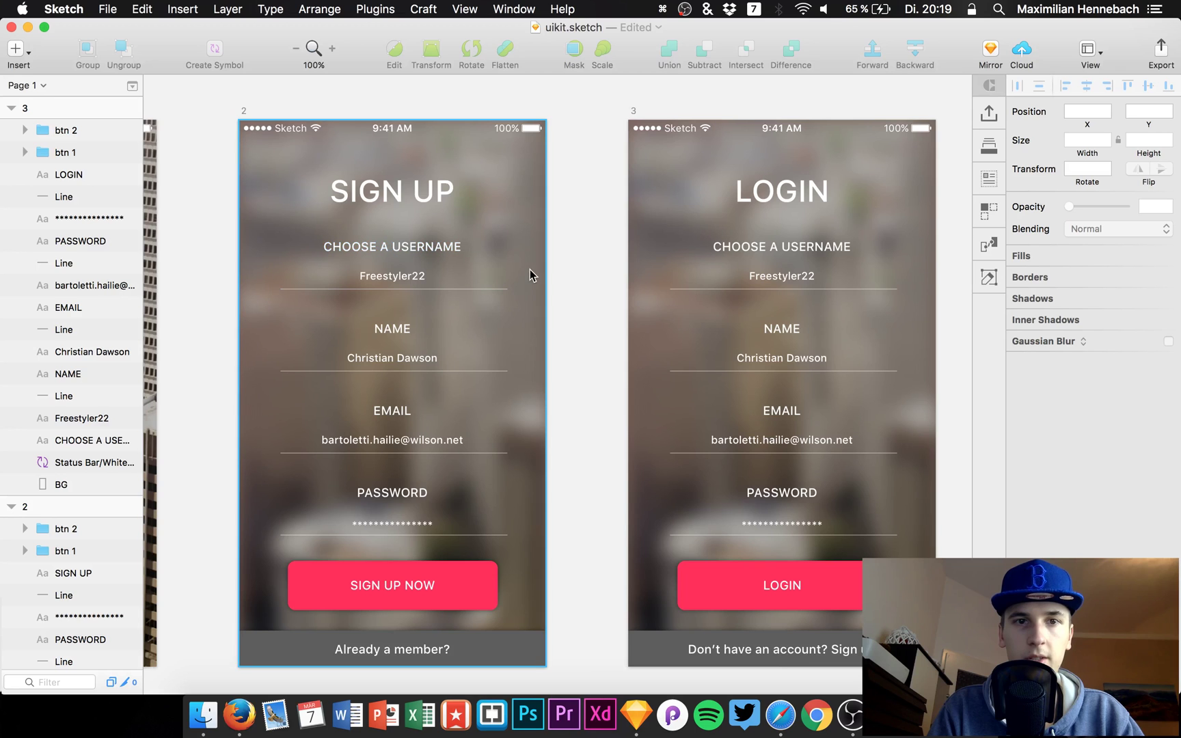
scroll(531, 273, right, 3)
scroll(531, 276, right, 3)
click(640, 245)
double_click(642, 246)
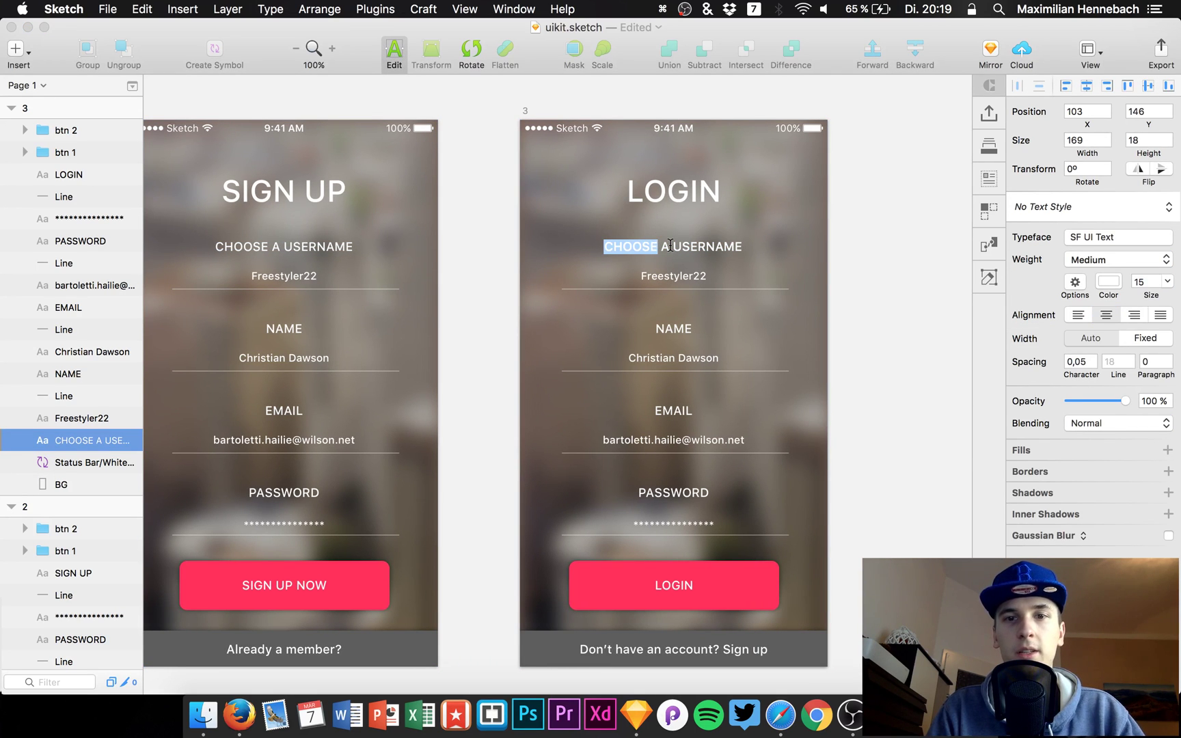
key(super+a)
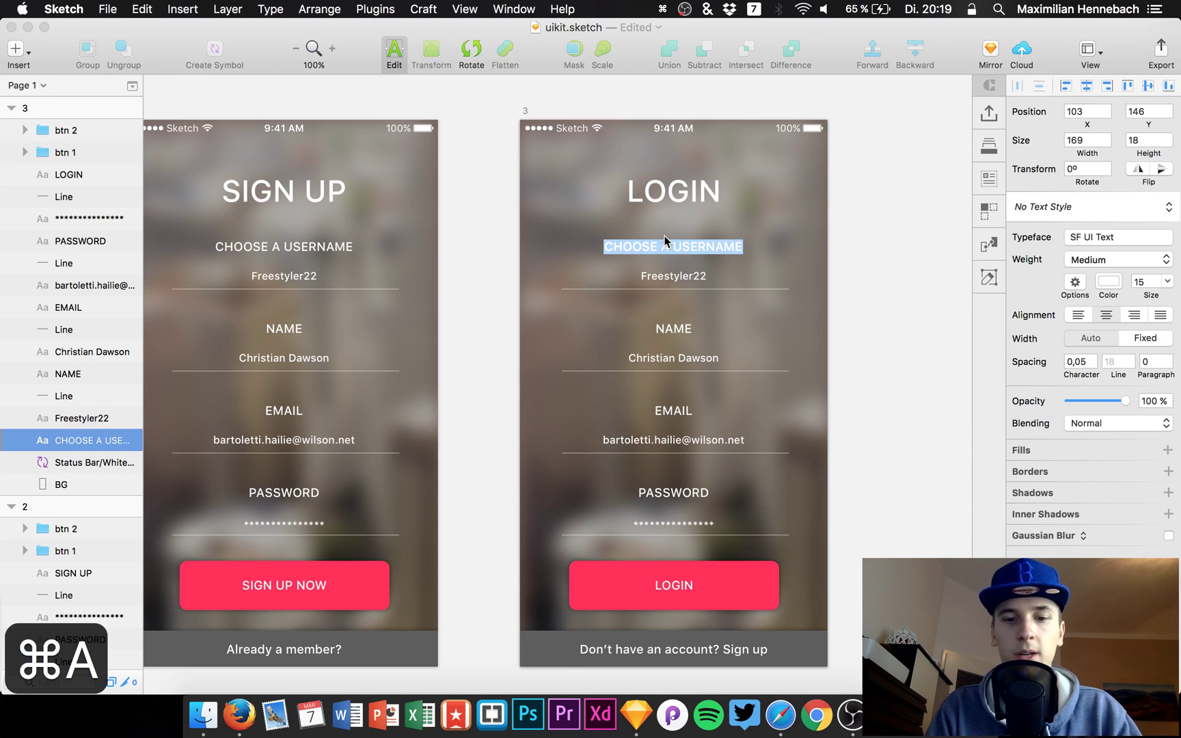
text(US)
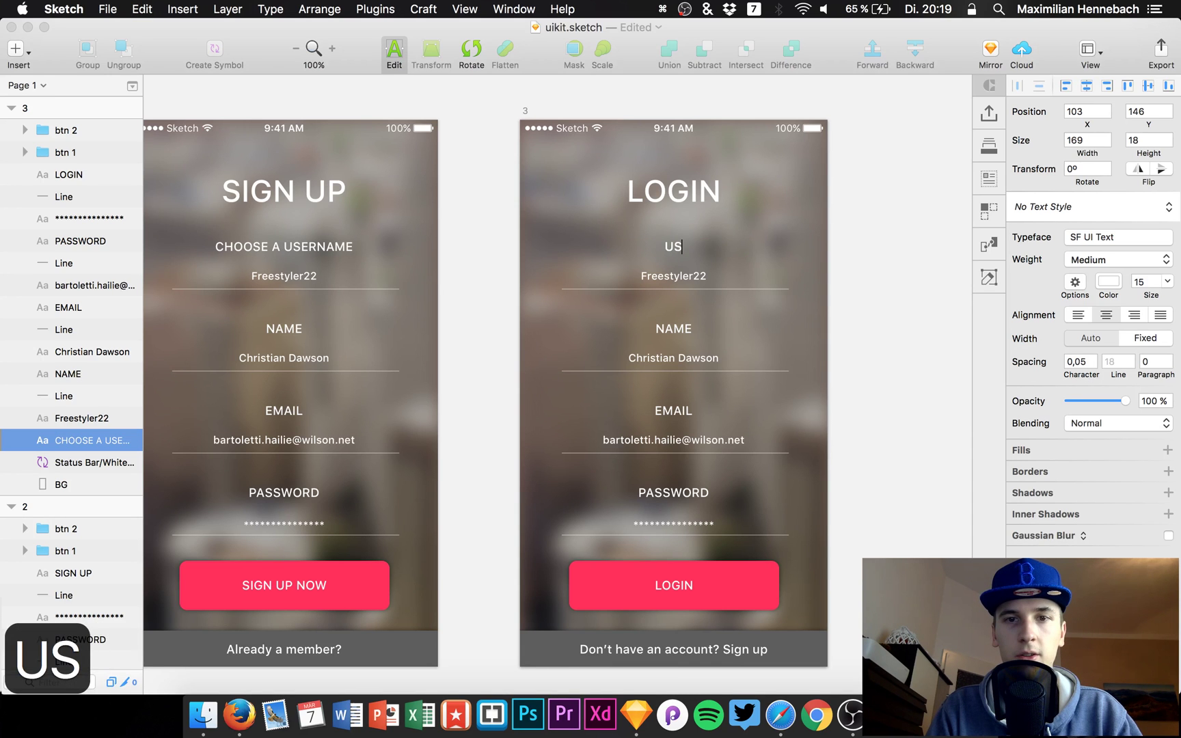
text(ERNAME OR EMAIL)
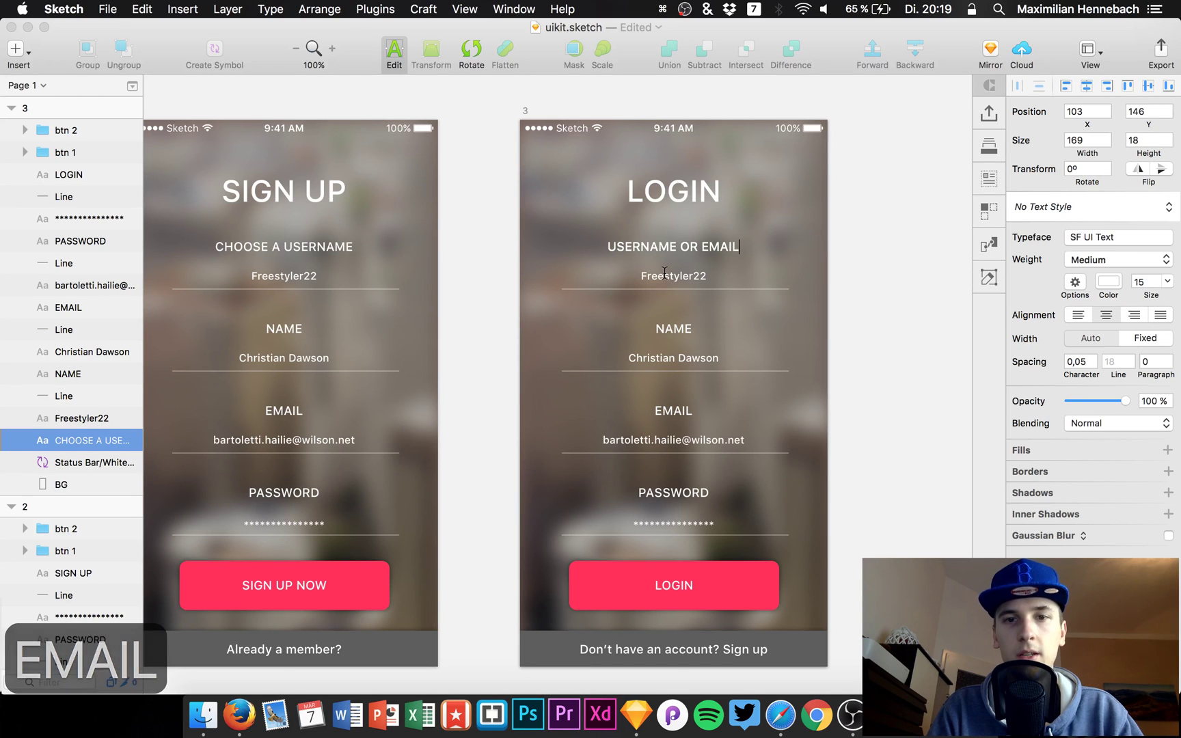
click(634, 324)
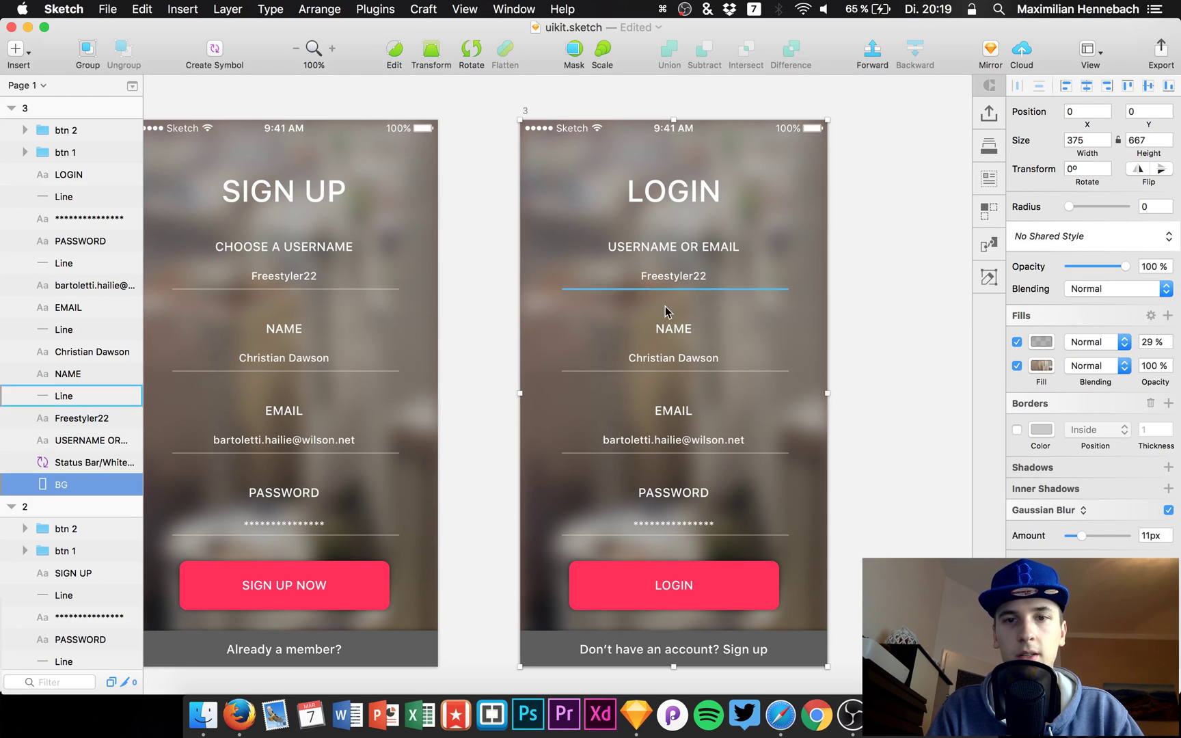
Change the "NAME" label on the LOGIN artboard to "PASSWORD".
click(673, 331)
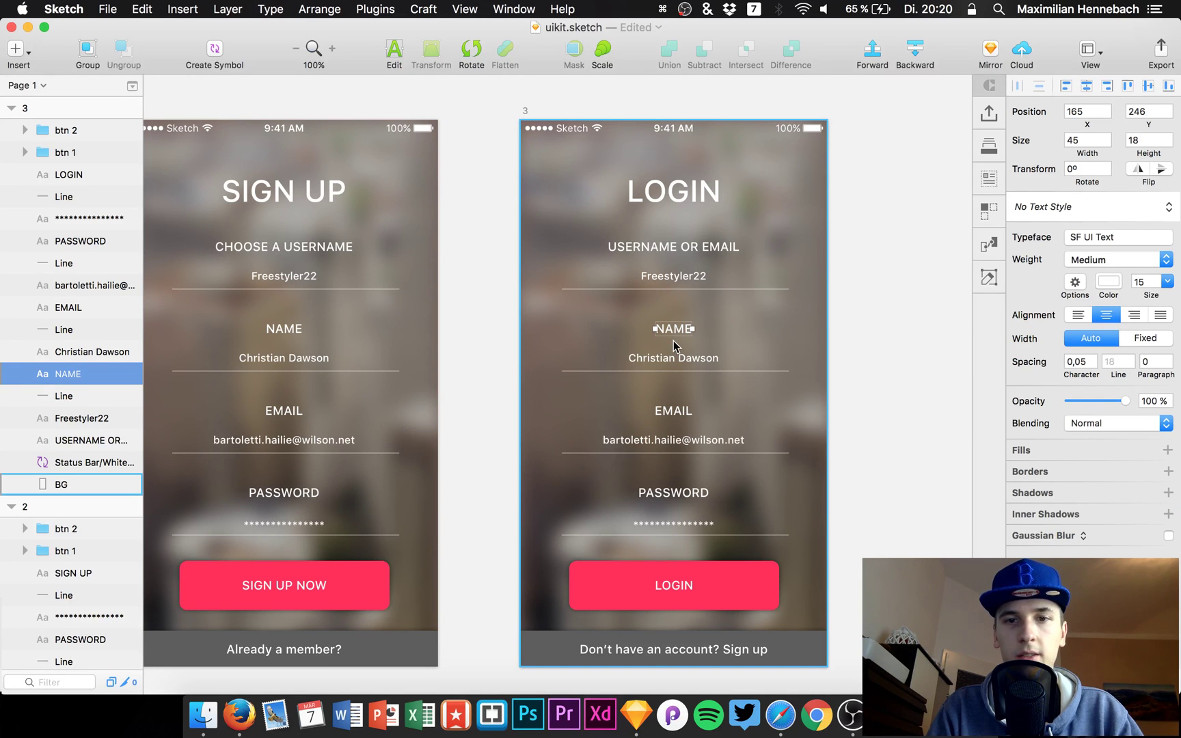
key(Return)
text(P)
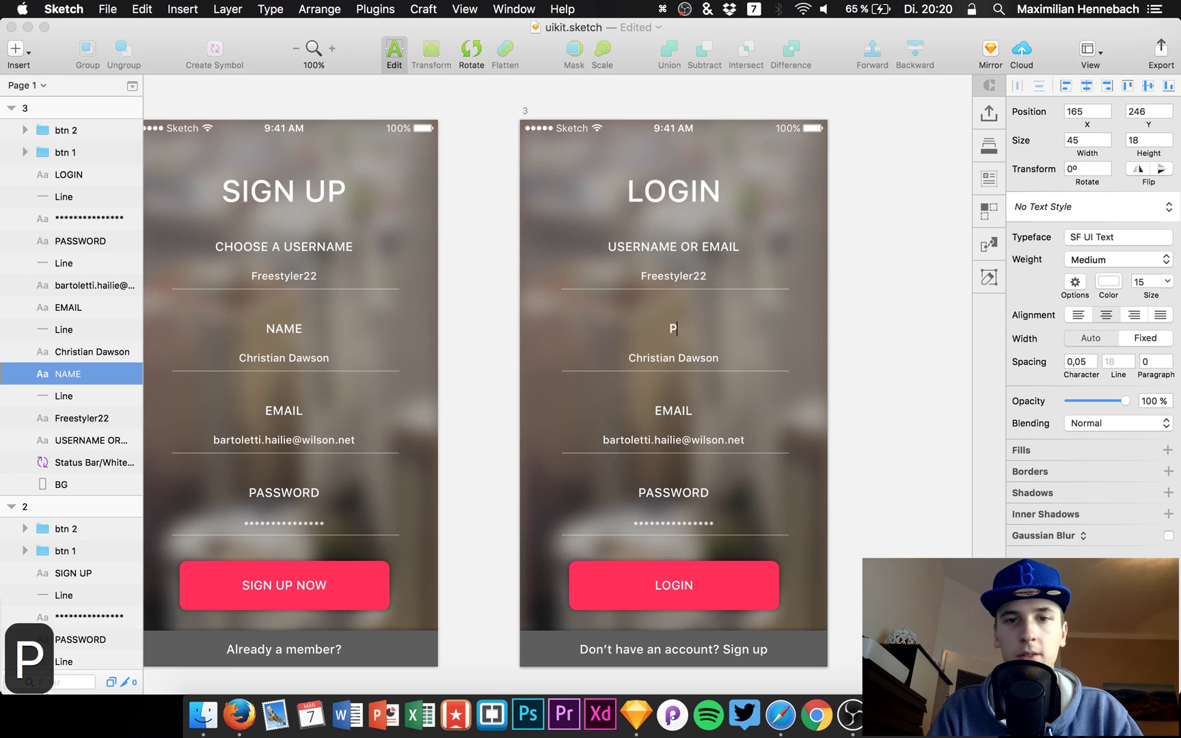
text(ASSWORD)
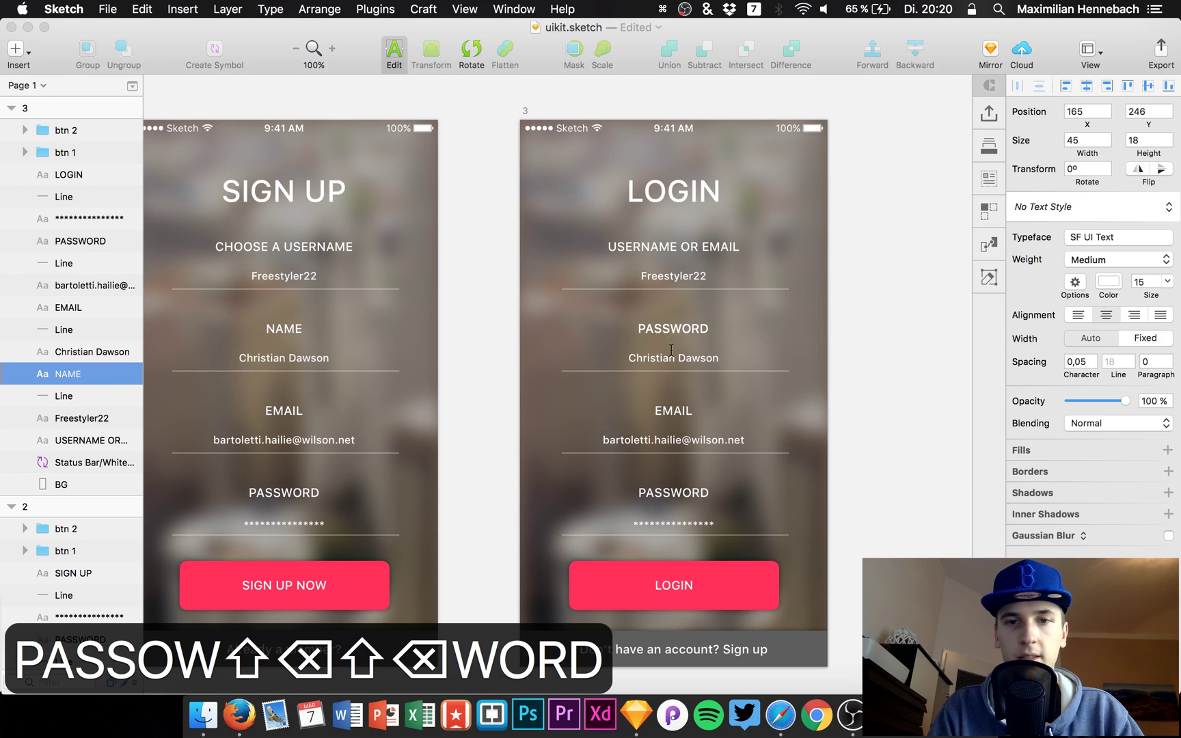
Replace the sample name beneath the upper PASSWORD label on the LOGIN artboard with seven placeholder asterisks.
click(671, 354)
double_click(671, 355)
key(cmd+a)
text(****)
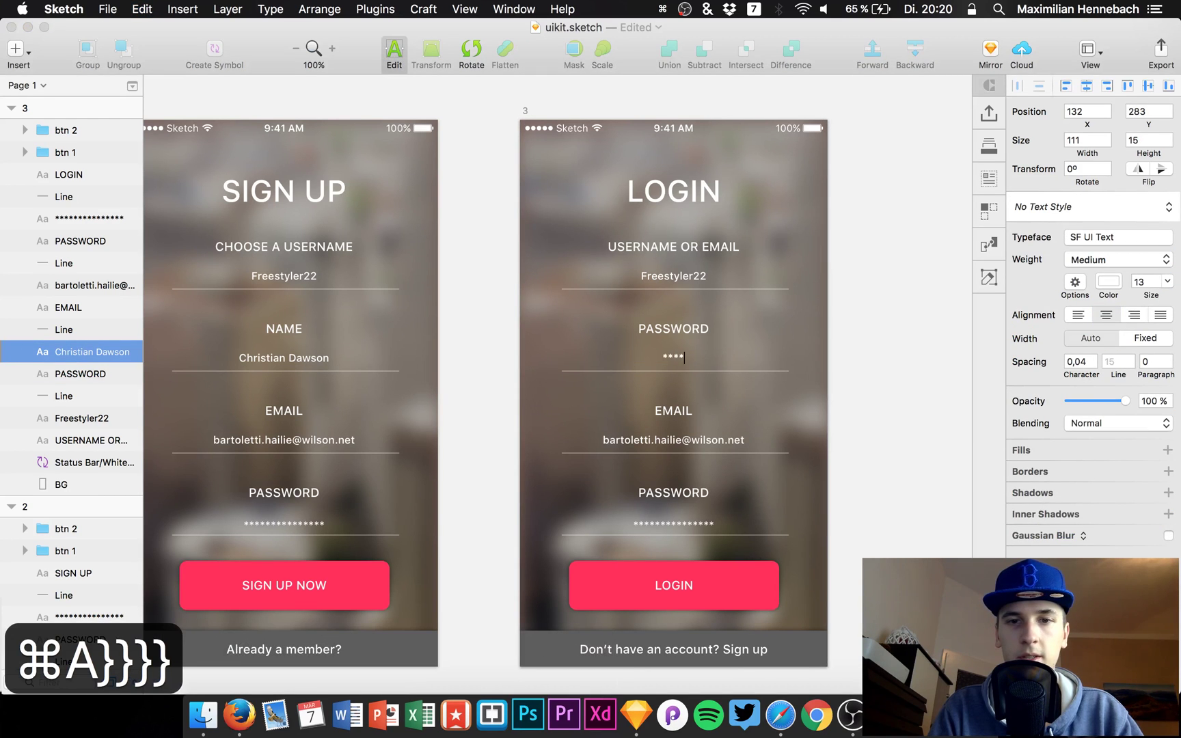
text(***)
click(659, 465)
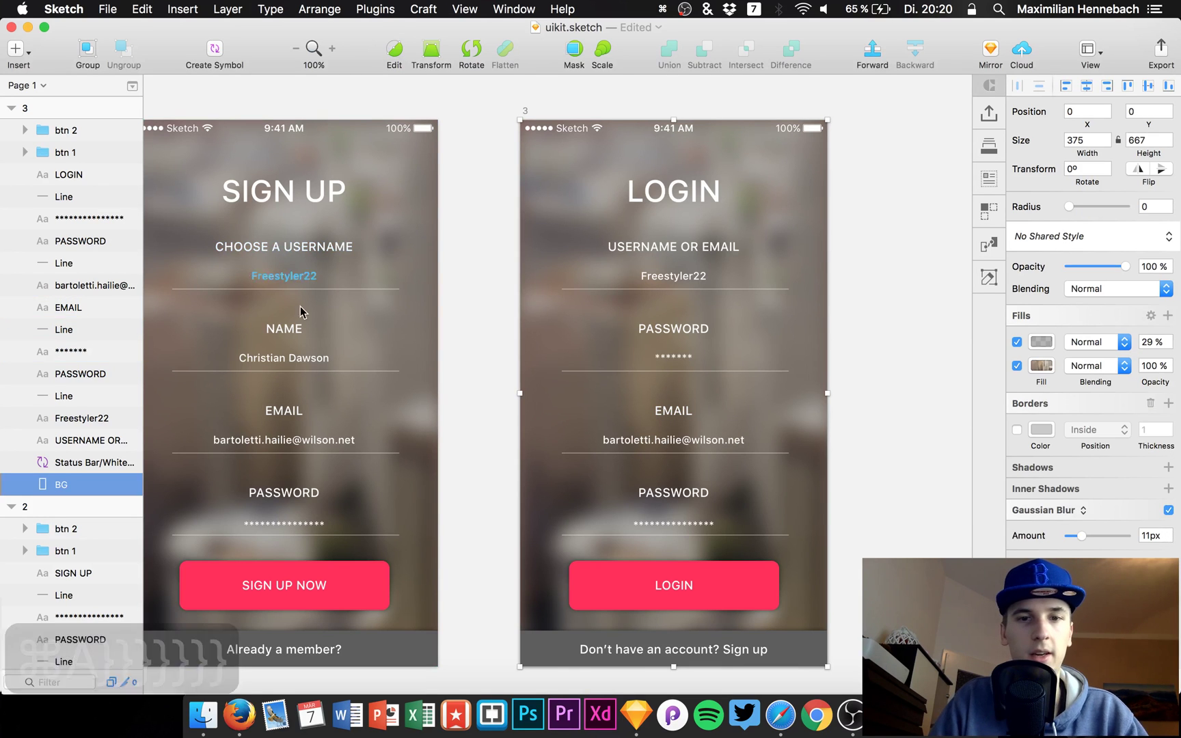
Delete the EMAIL field and the lower PASSWORD field from the LOGIN artboard, including their sample texts and lines.
click(671, 414)
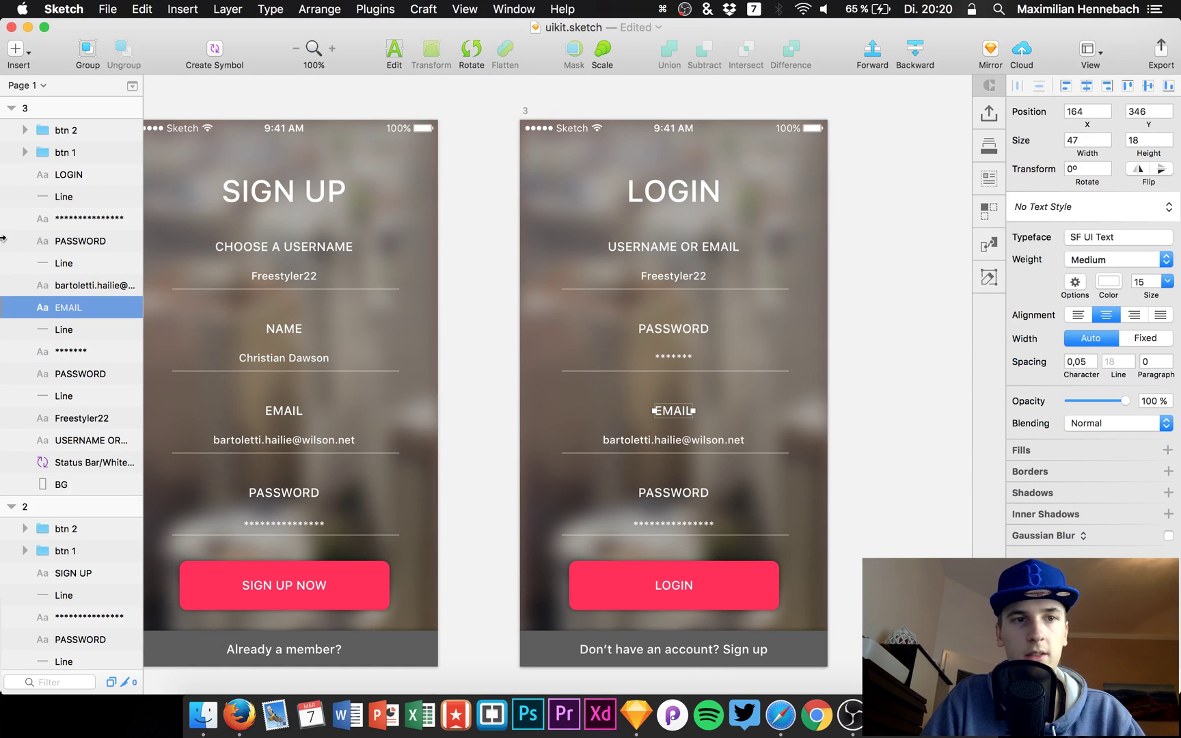
shift+click(71, 182)
shift+click(73, 193)
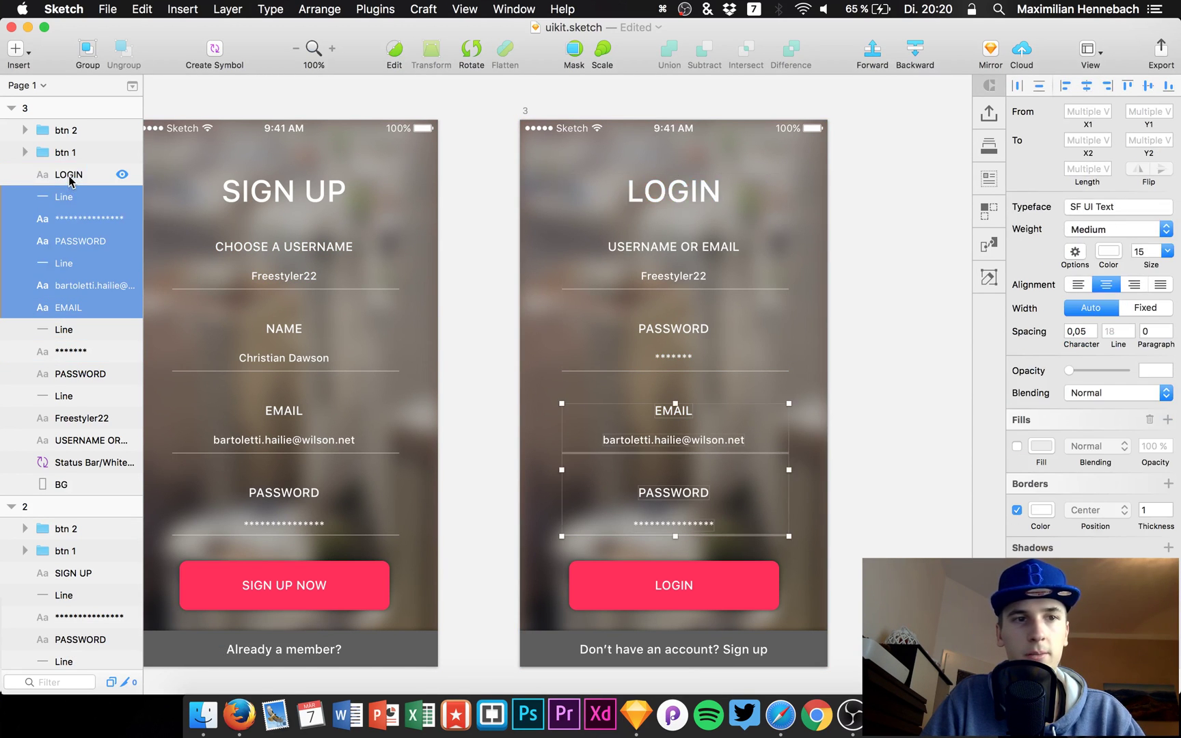
key(BackSpace)
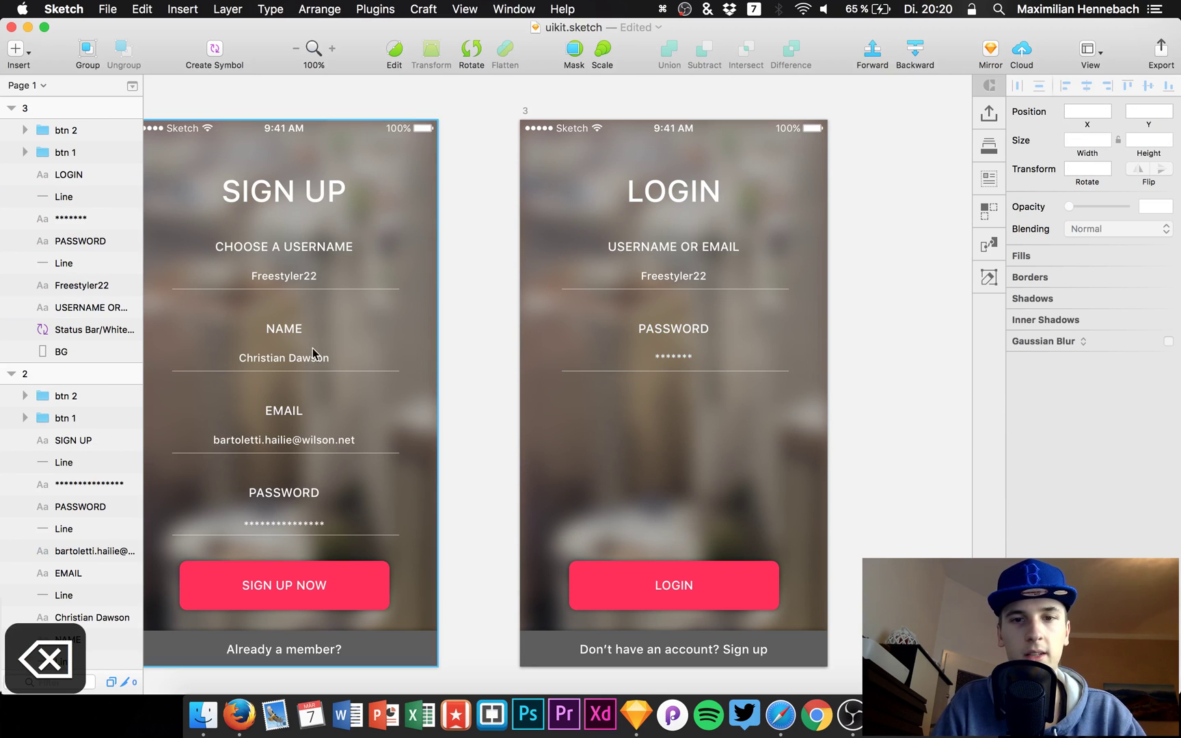
Move the red LOGIN button up beneath the PASSWORD field to Y position 339.
click(584, 545)
click(629, 608)
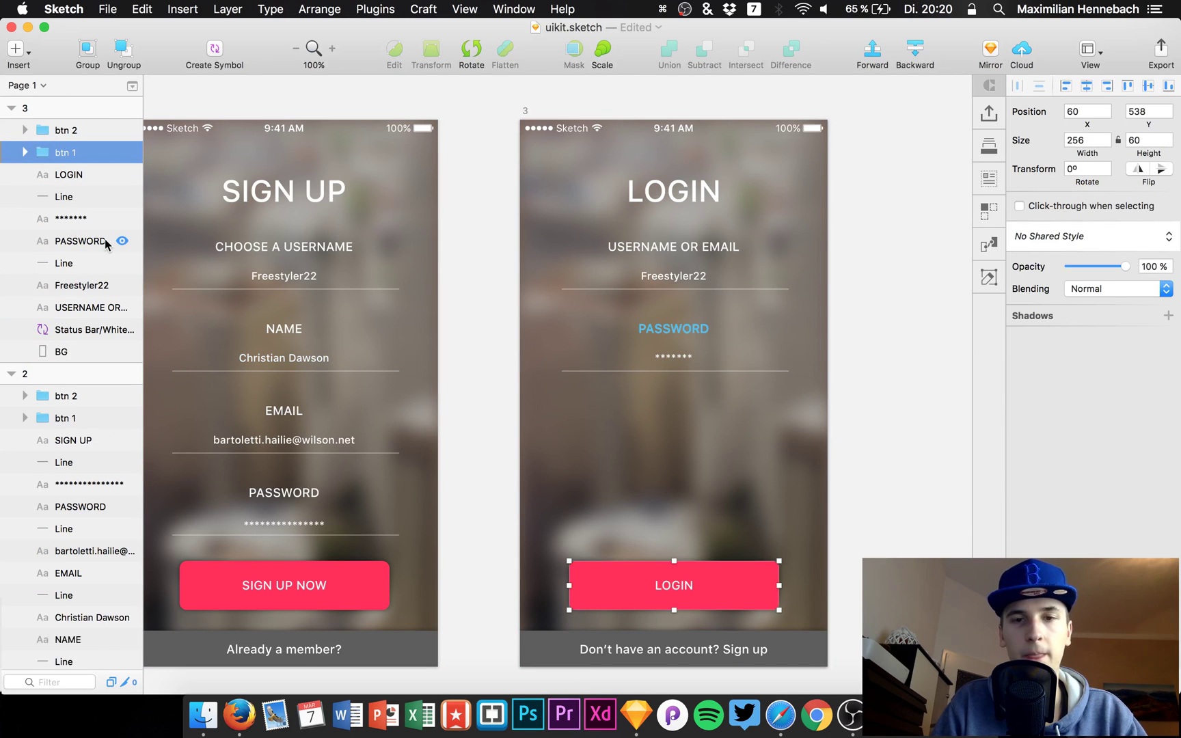
key(shift+Up)
key(shift+Up)
key(shift+Up)
key(shift+Up)
key(shift+Up)
key(shift+Up)
key(shift+Up)
key(shift+Up)
key(shift+Up)
key(shift+Up)
key(shift+Up)
key(shift+Up)
key(shift+Up)
key(shift+Up)
key(shift+Up)
key(shift+Up)
key(shift+Up)
key(shift+Up)
key(shift+Up)
key(shift+Up)
key(shift+Up)
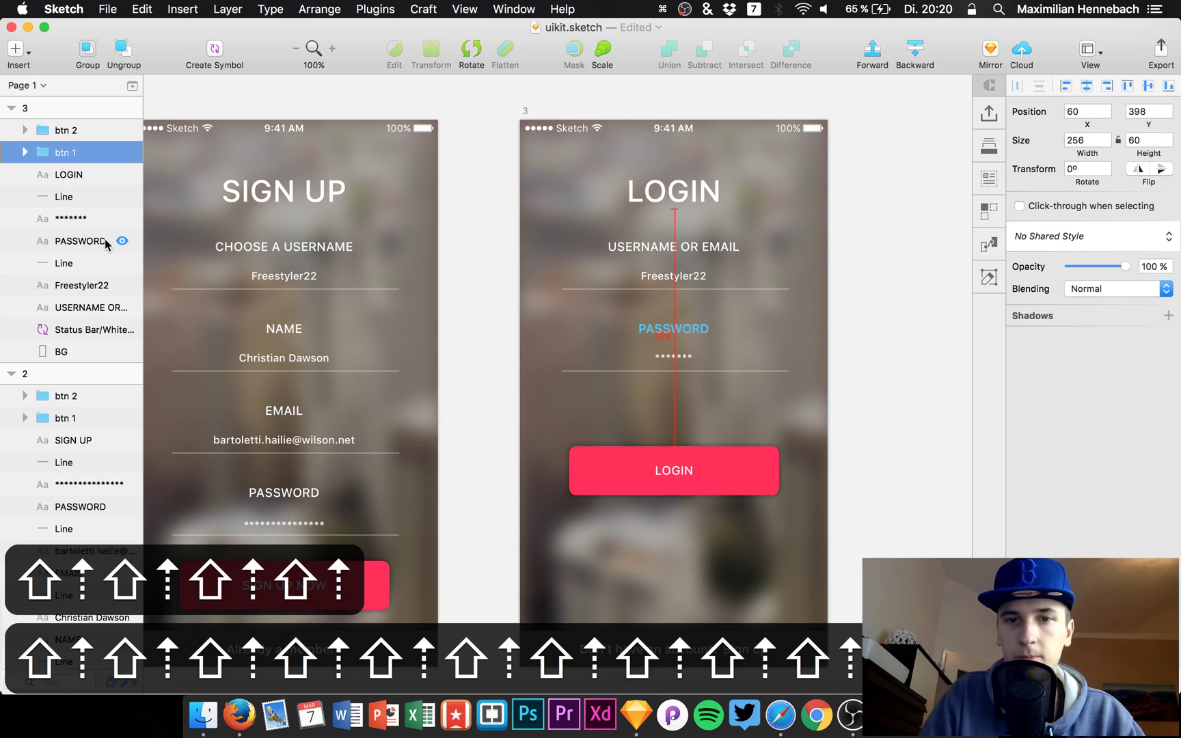
key(shift+Down)
key(shift+Down)
key(shift+Down)
key(shift+Up)
key(shift+Up)
key(shift+Up)
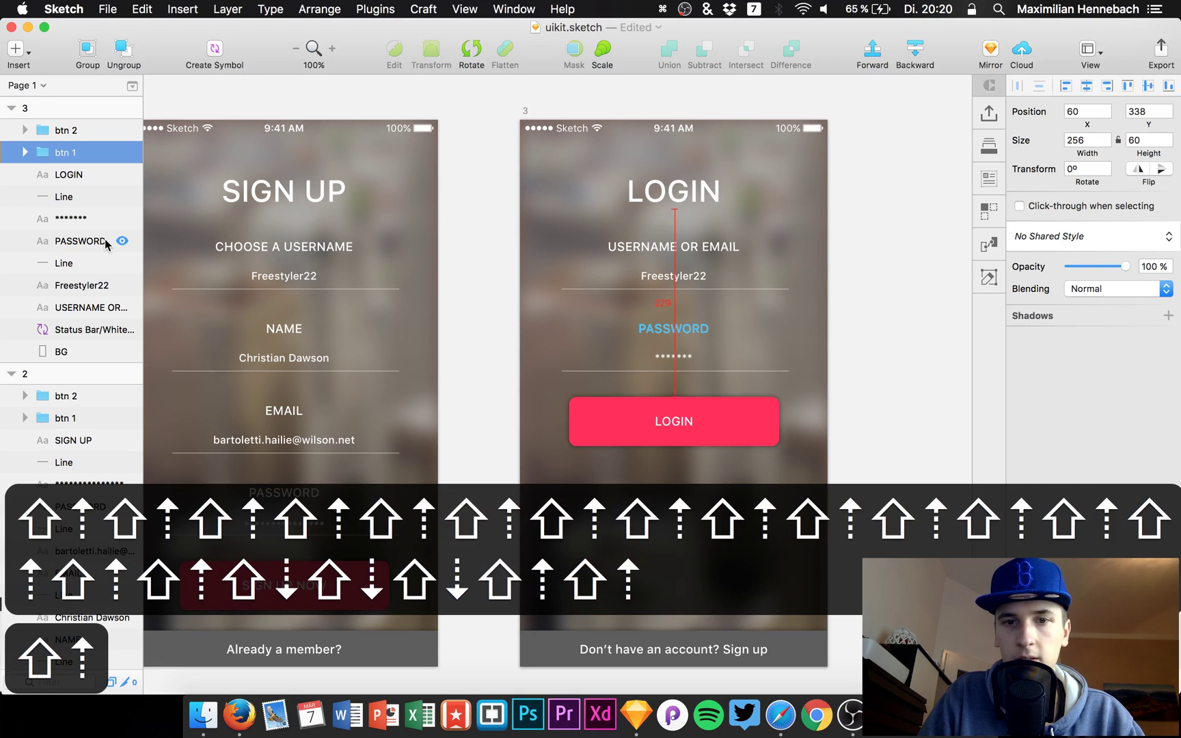
scroll(320, 282, left, 5)
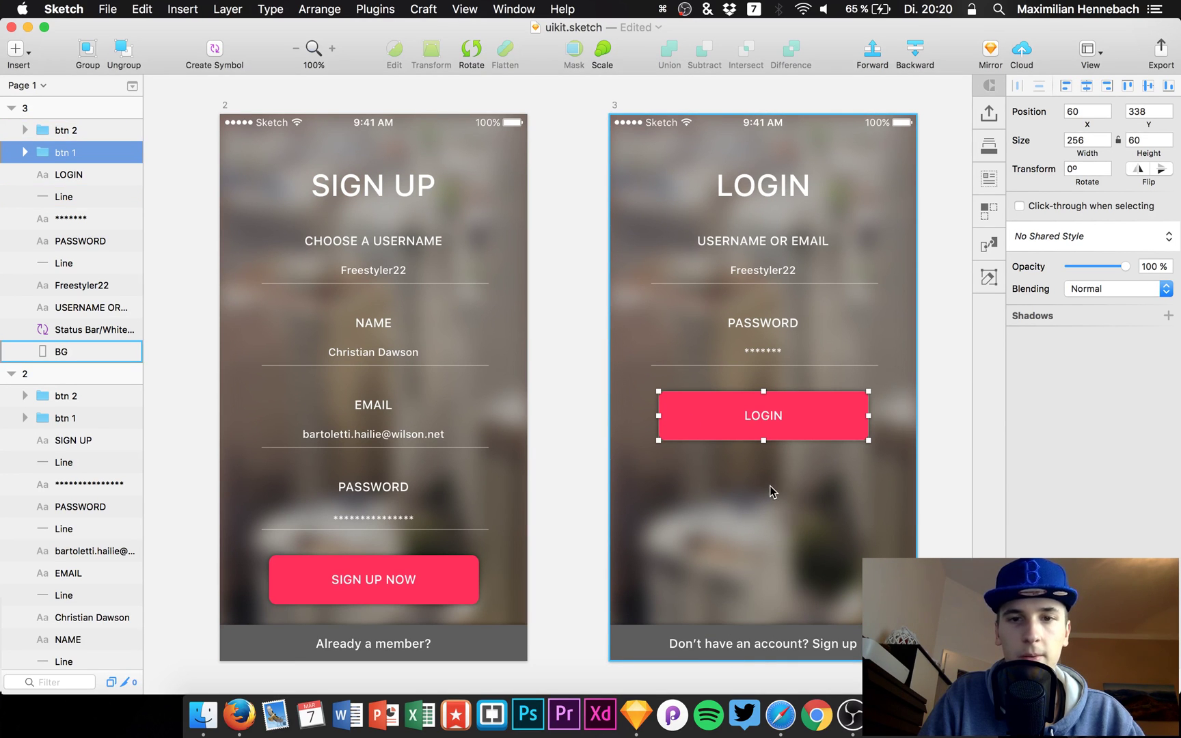
key(Down)
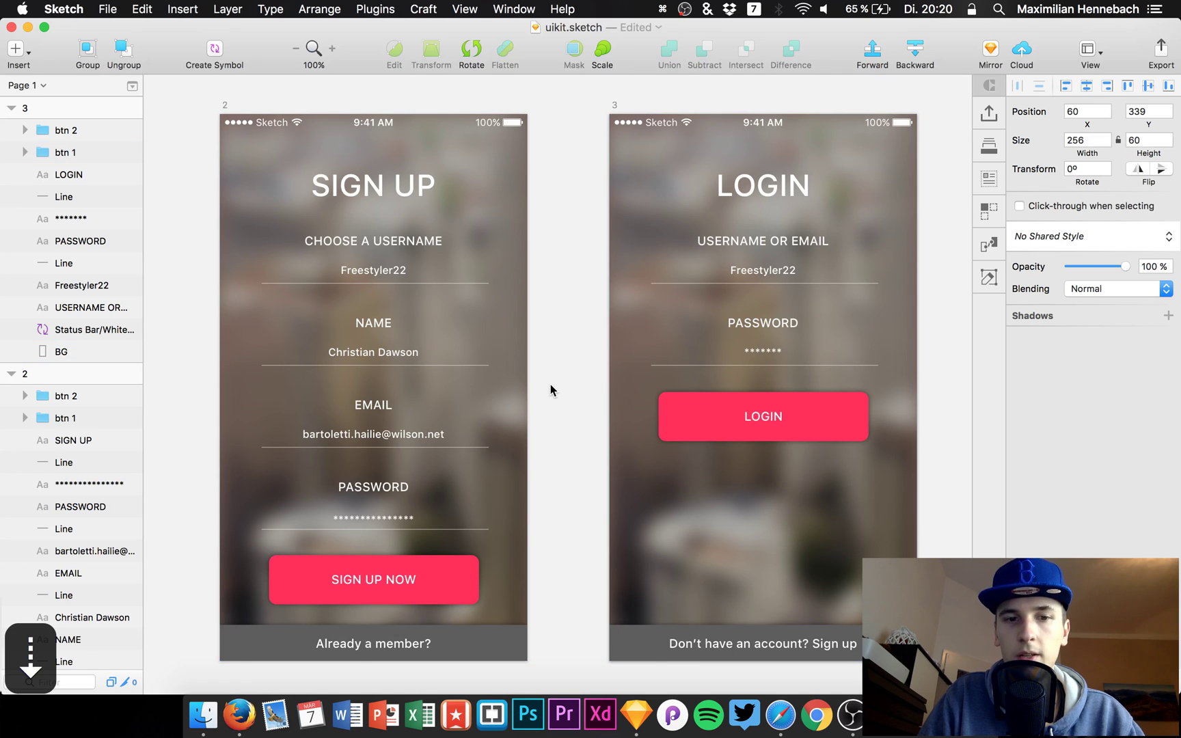
click(550, 389)
Save the document and review the welcome and SIGN UP artboards.
scroll(550, 388, left, 5)
key(super+s)
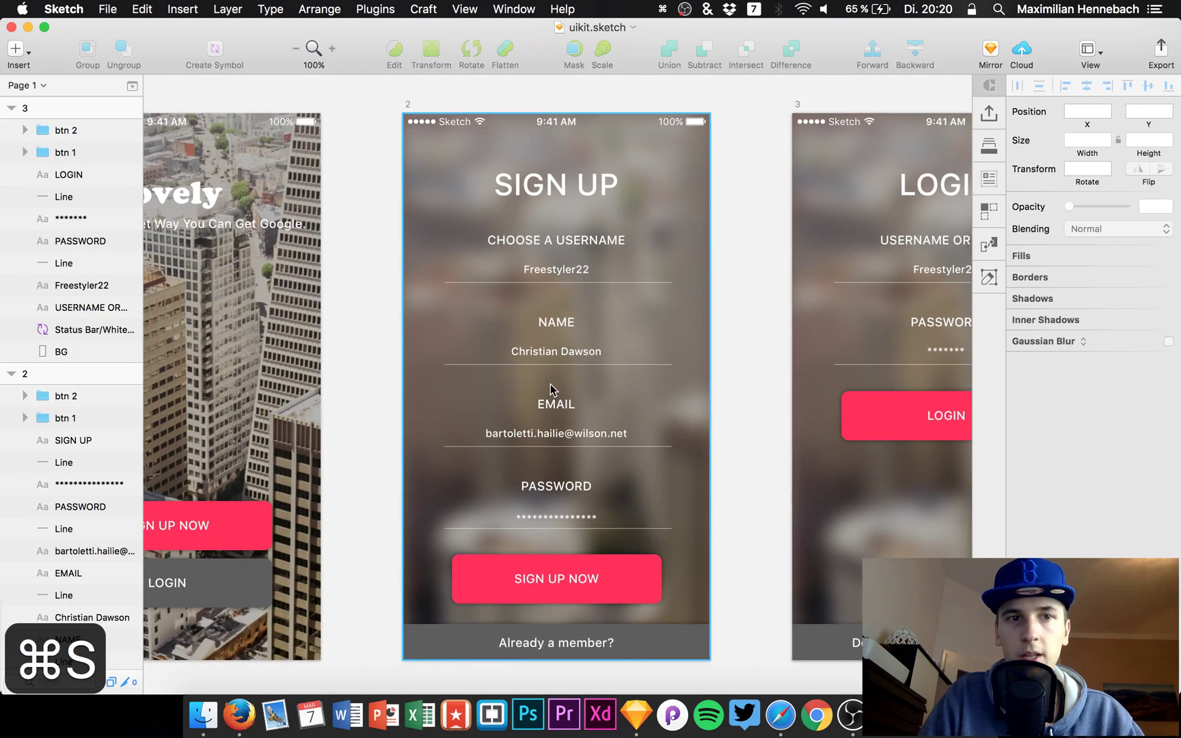
scroll(550, 389, left, 6)
scroll(551, 385, right, 2)
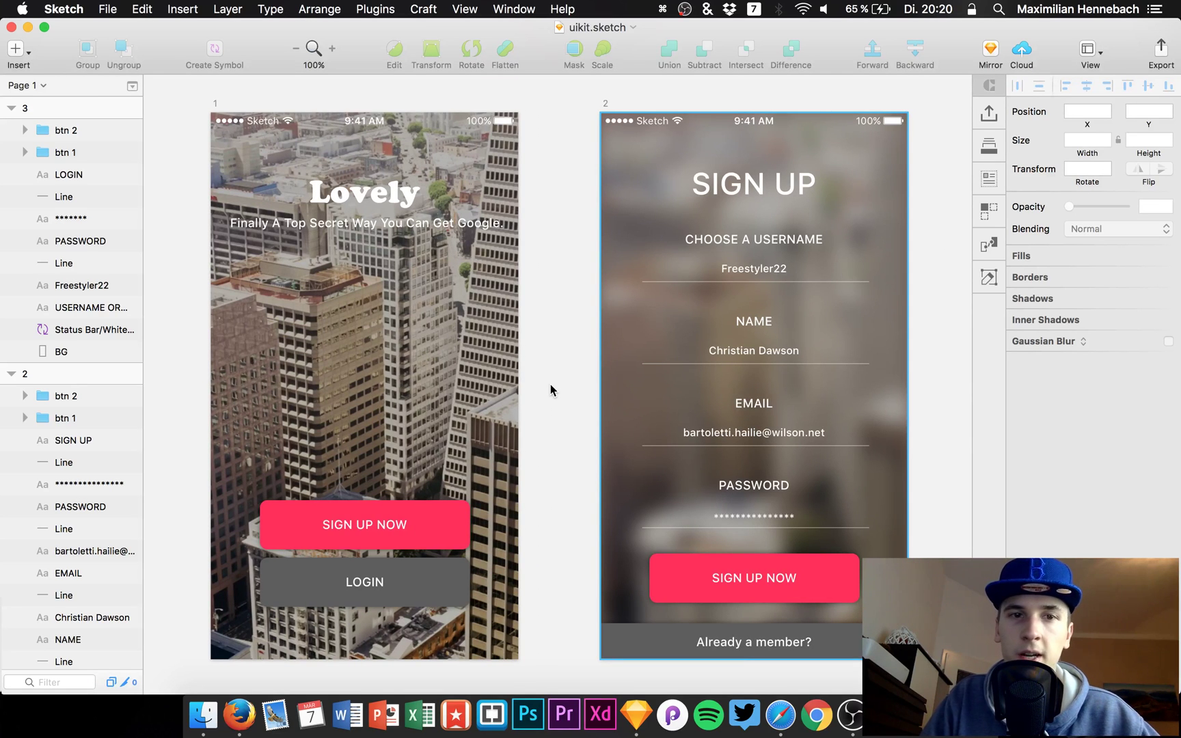
click(550, 335)
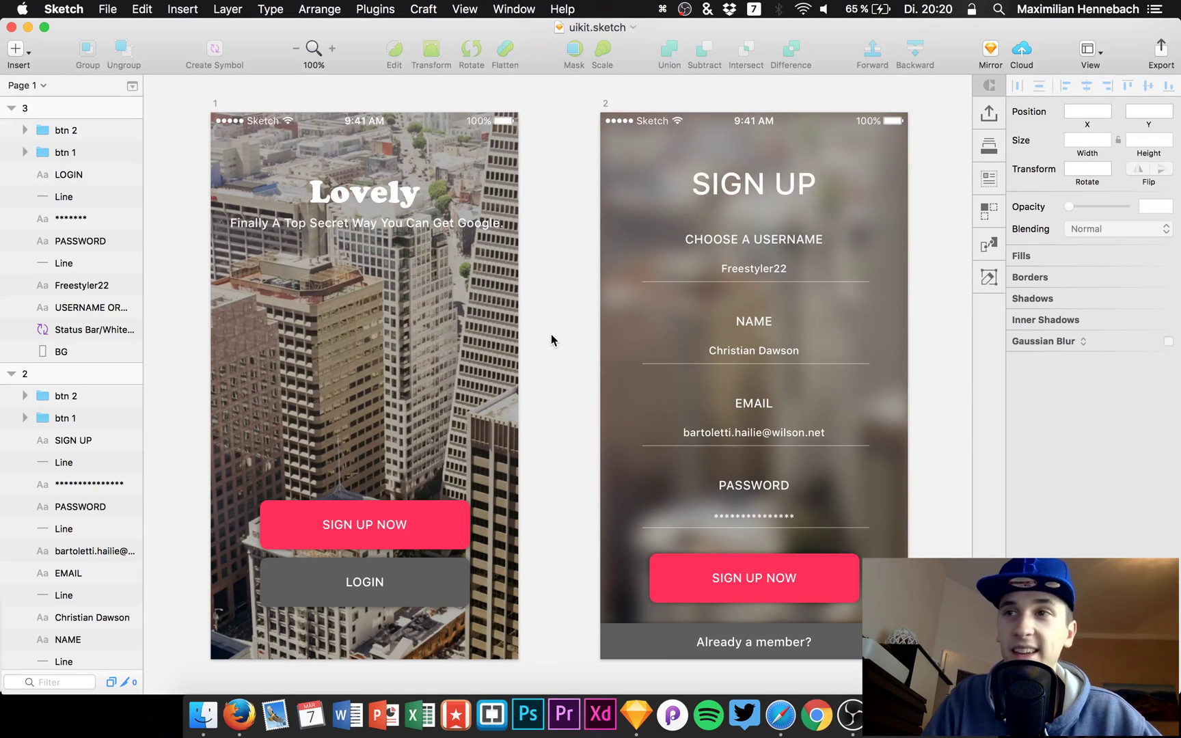
Collapse the layer groups of artboards 1, 2 and 3 in the layer list.
scroll(551, 335, right, 4)
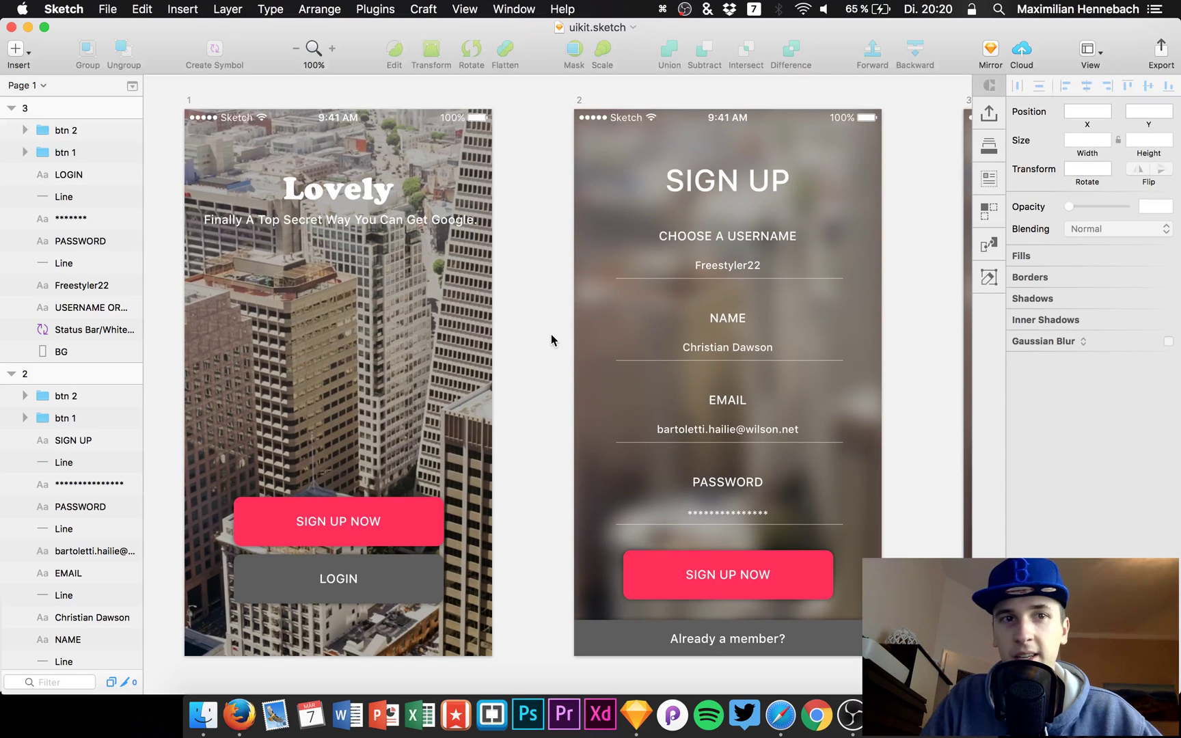
click(359, 340)
scroll(359, 341, right, 3)
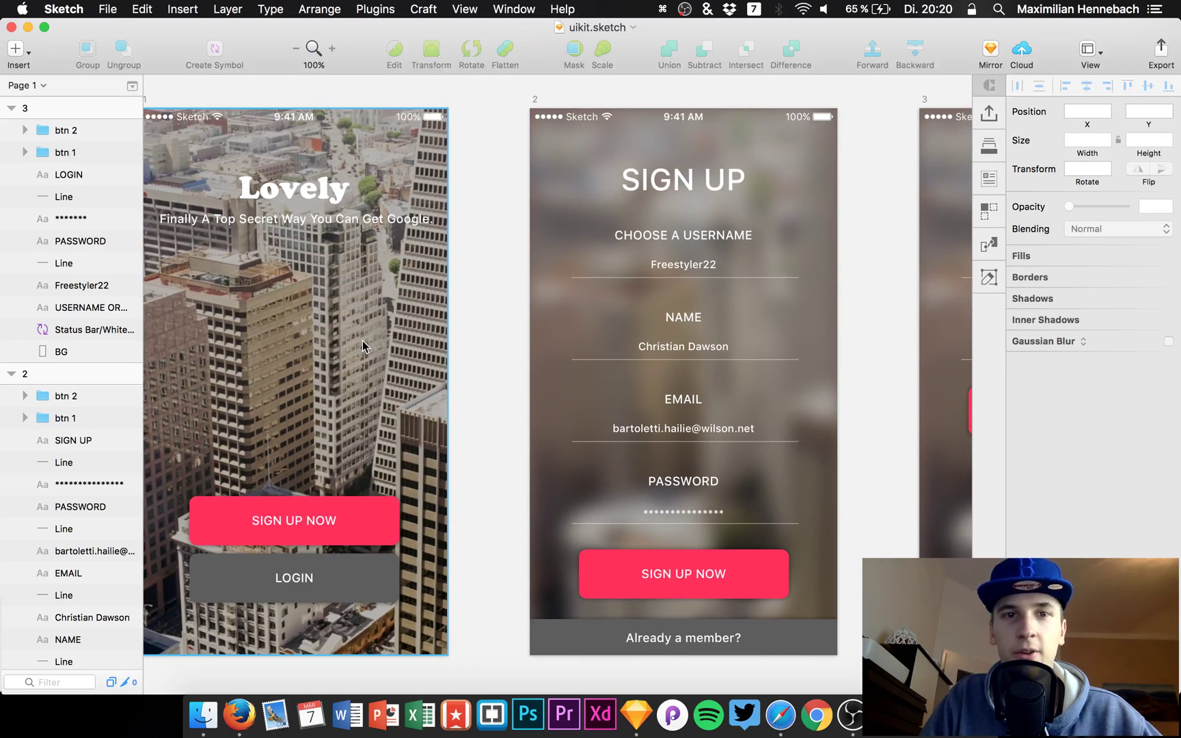
click(458, 340)
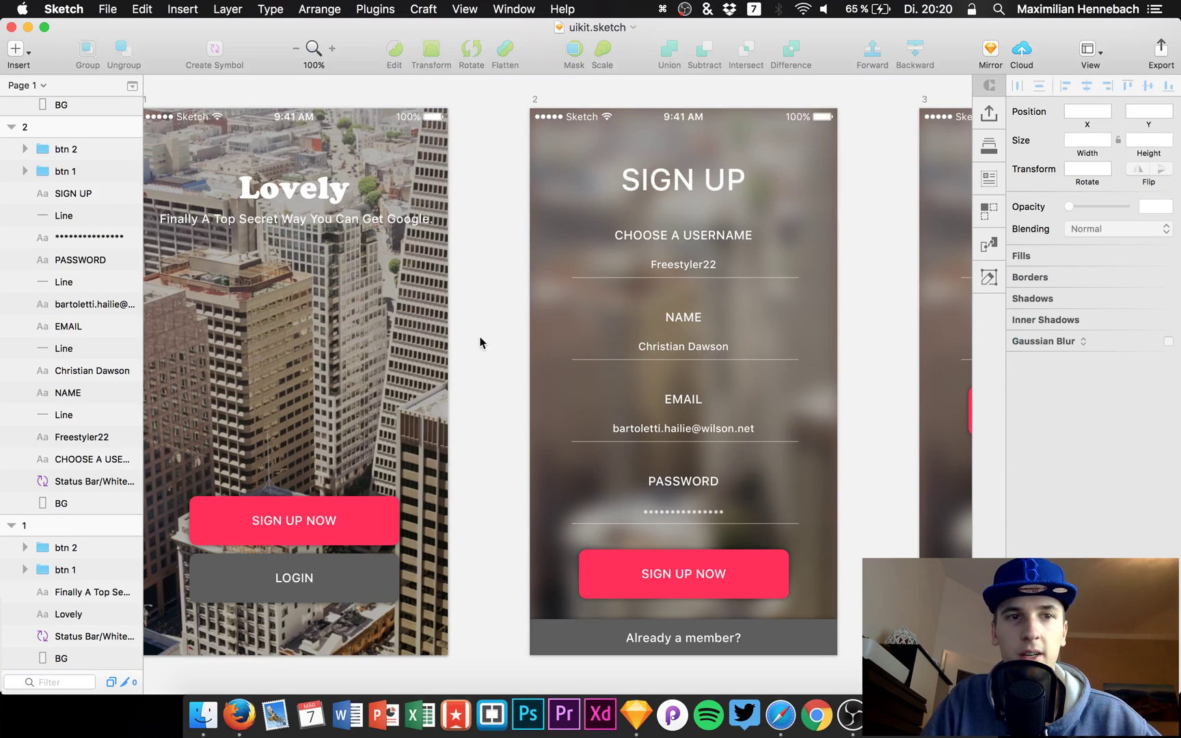
click(11, 127)
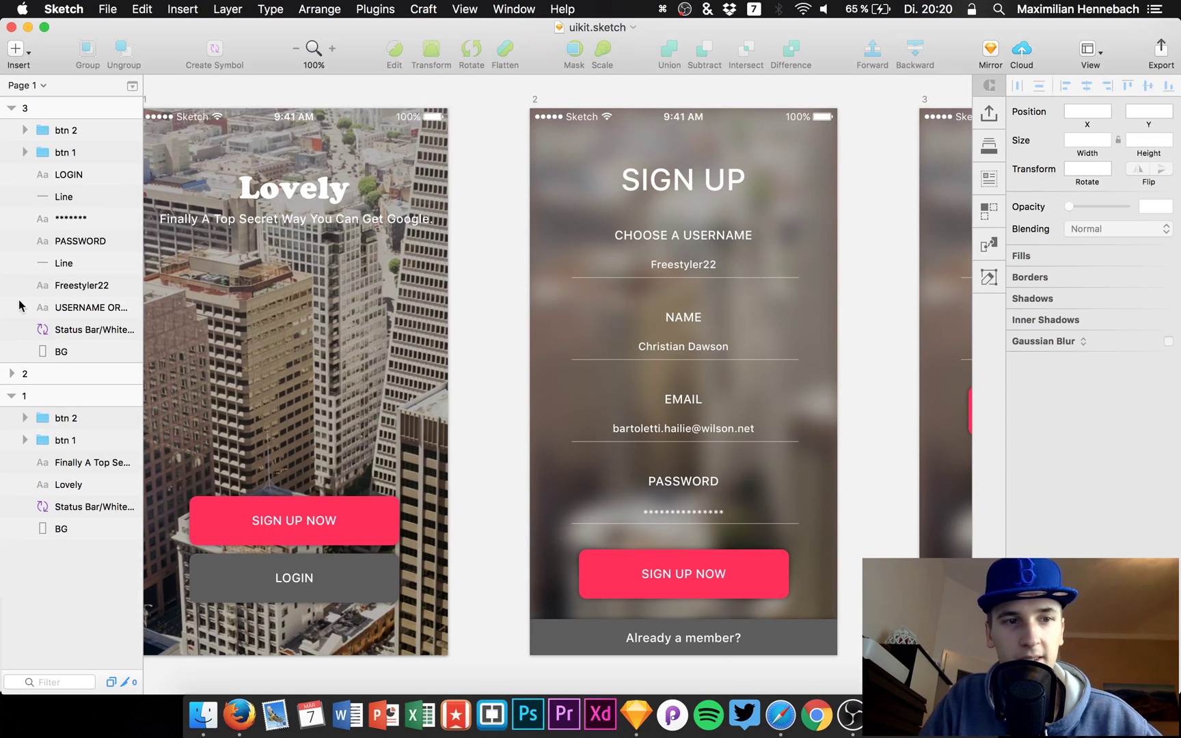
click(11, 397)
click(11, 108)
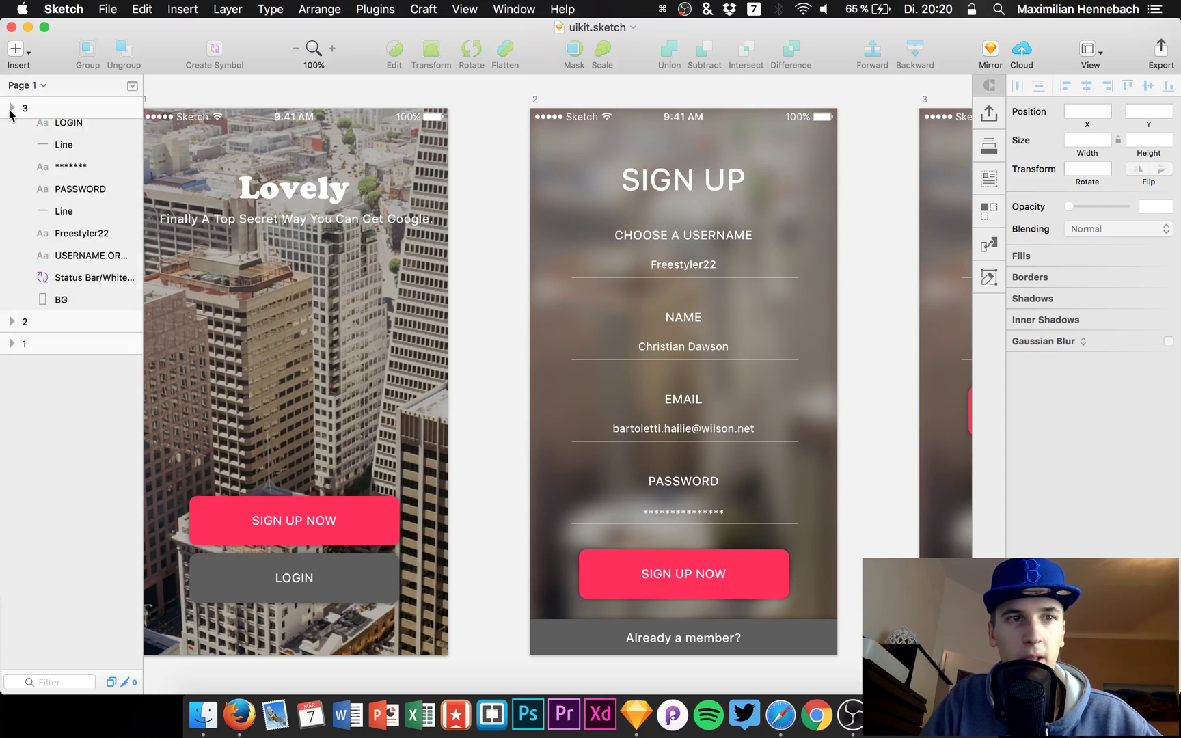
Compare the text and button layout of the welcome and SIGN UP artboards.
scroll(416, 112, left, 3)
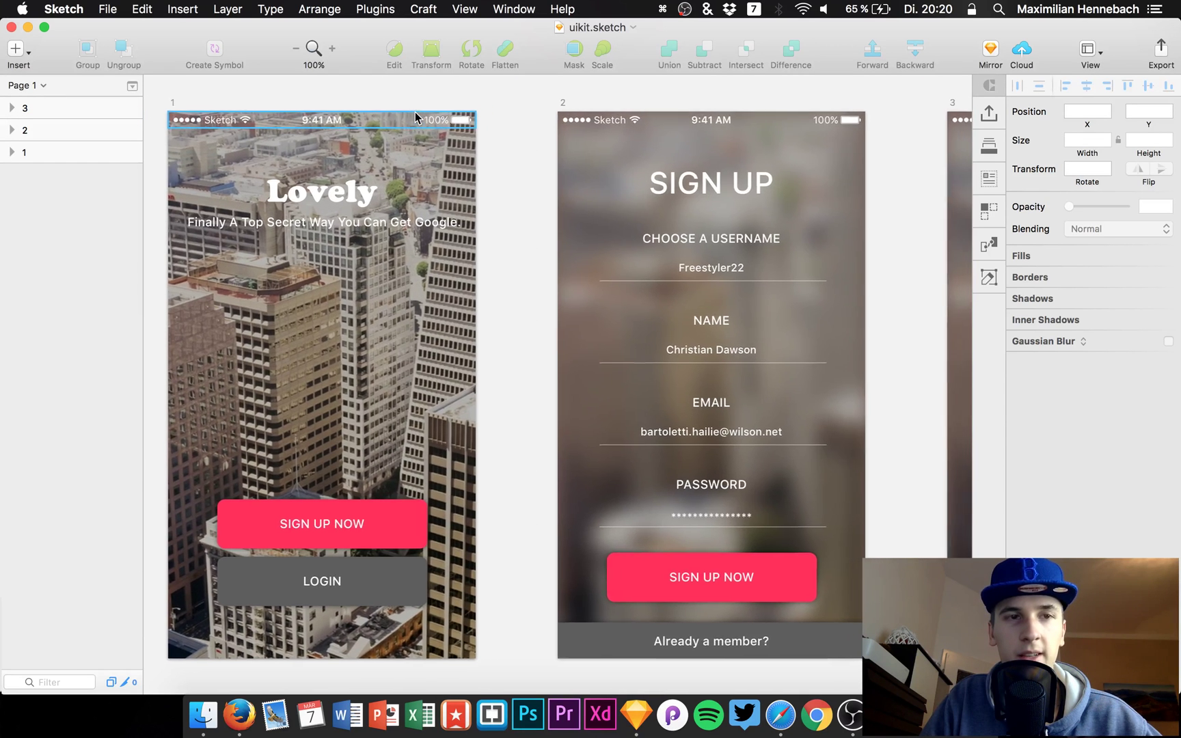
scroll(416, 116, left, 1)
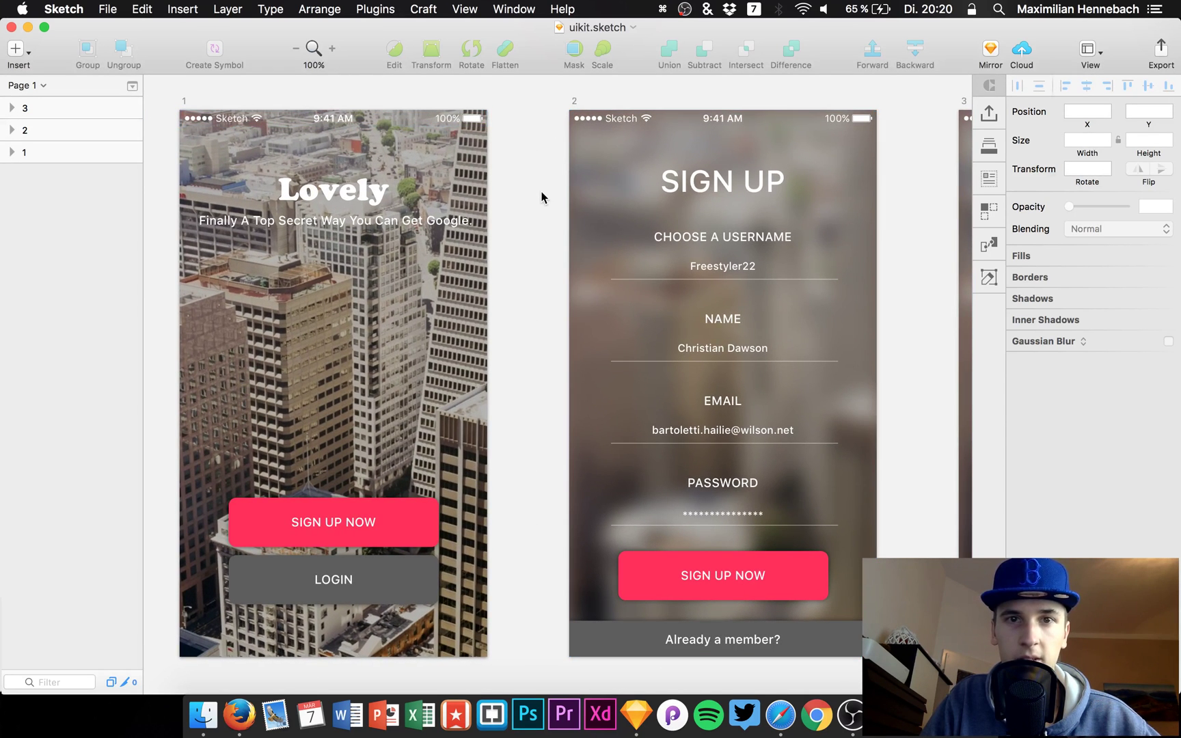
scroll(541, 198, down, 1)
scroll(539, 198, down, 2)
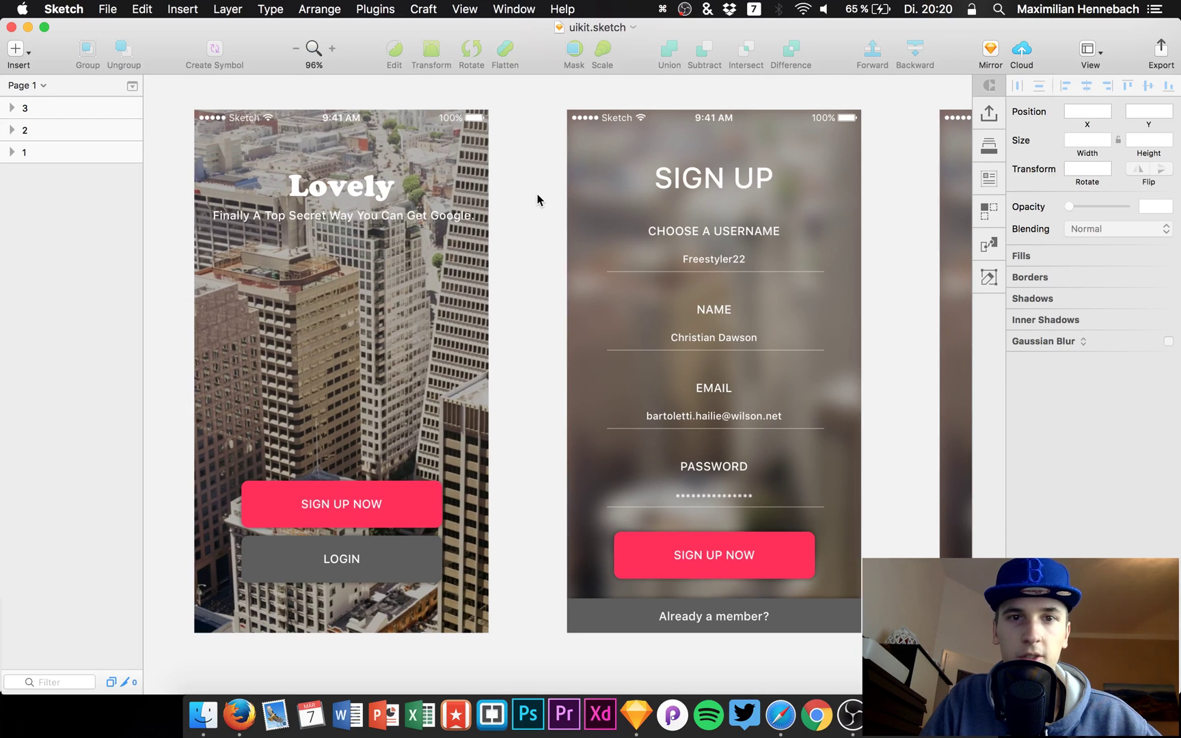
scroll(537, 199, down, 1)
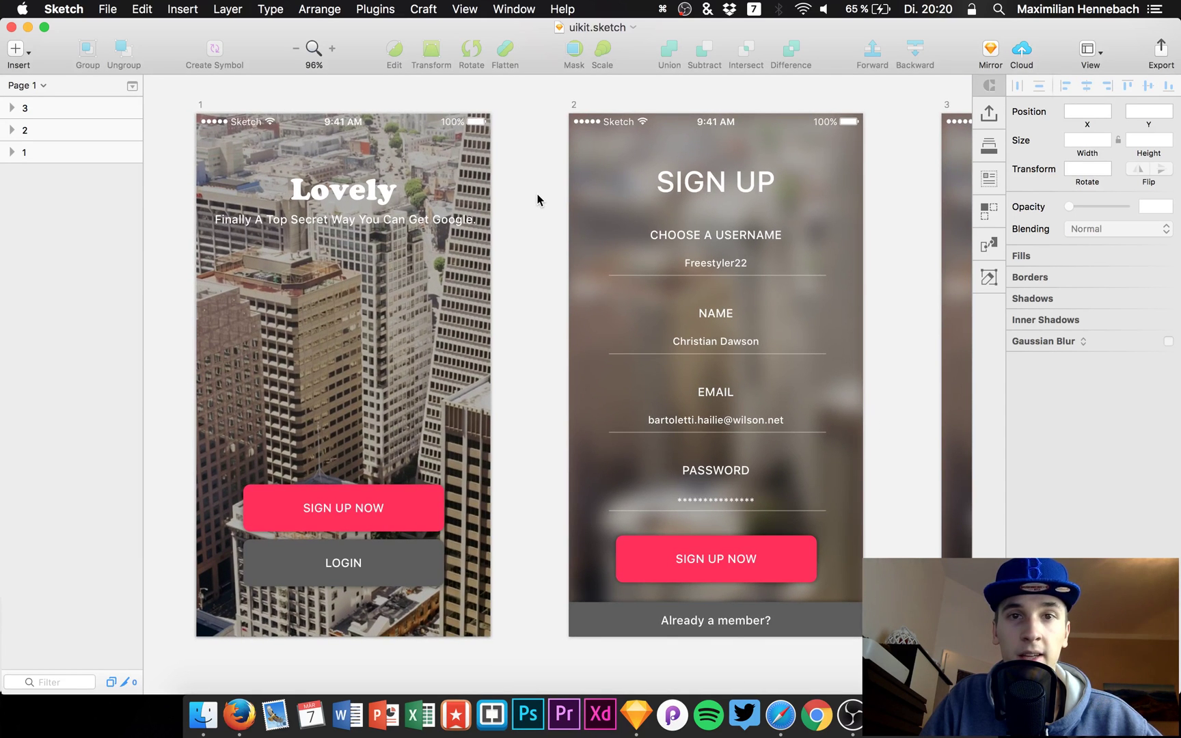
scroll(538, 198, left, 2)
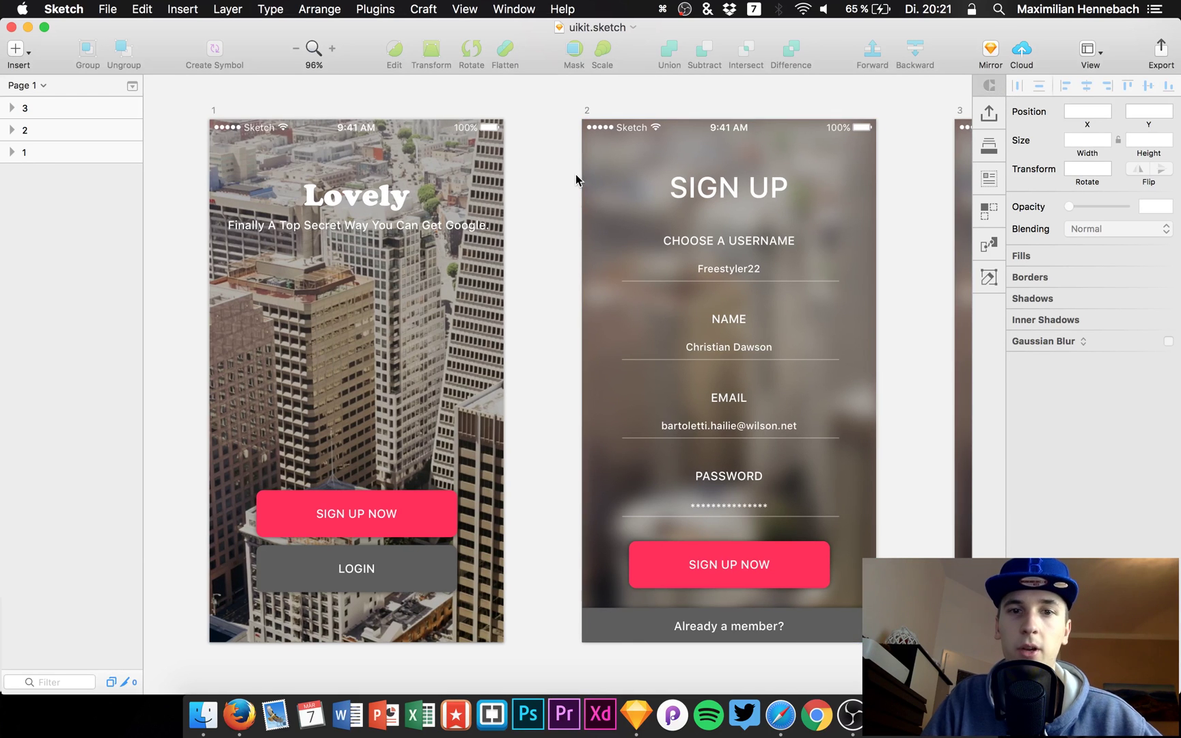
scroll(575, 180, right, 5)
scroll(575, 175, right, 1)
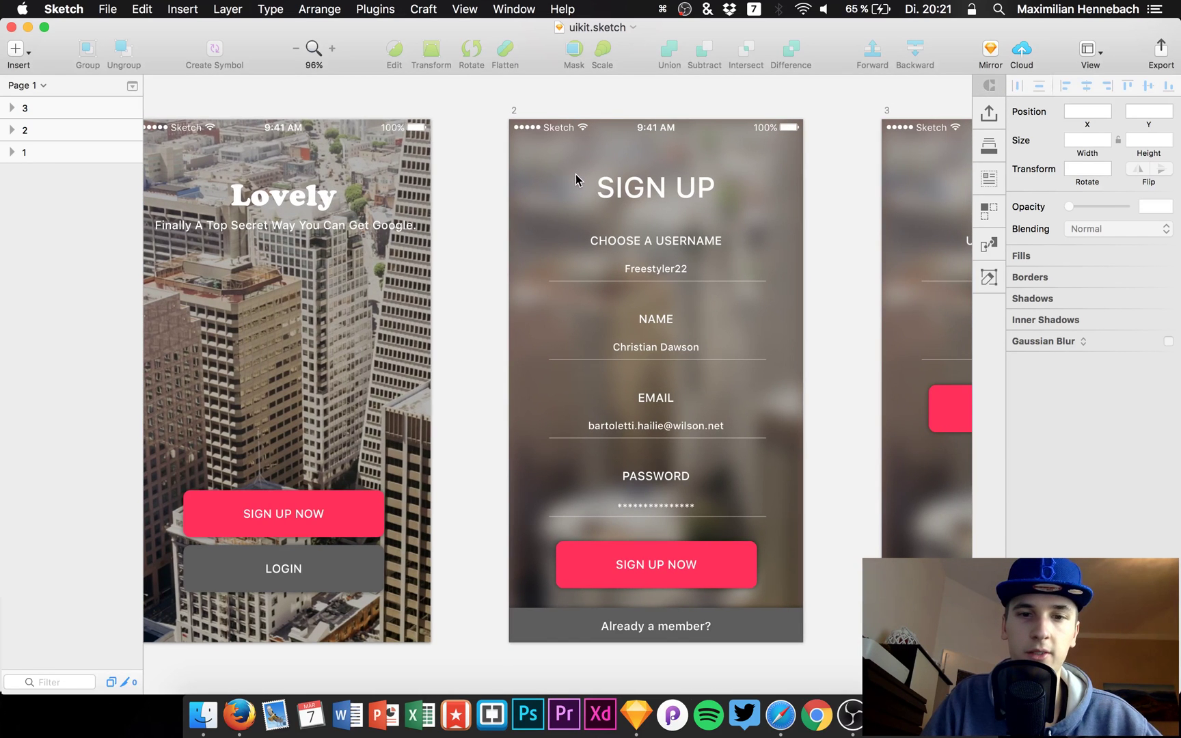
Nudge the red SIGN UP NOW button slightly upward on the SIGN UP artboard, closer to the password line, and deselect it.
click(718, 562)
key(Down)
key(Up)
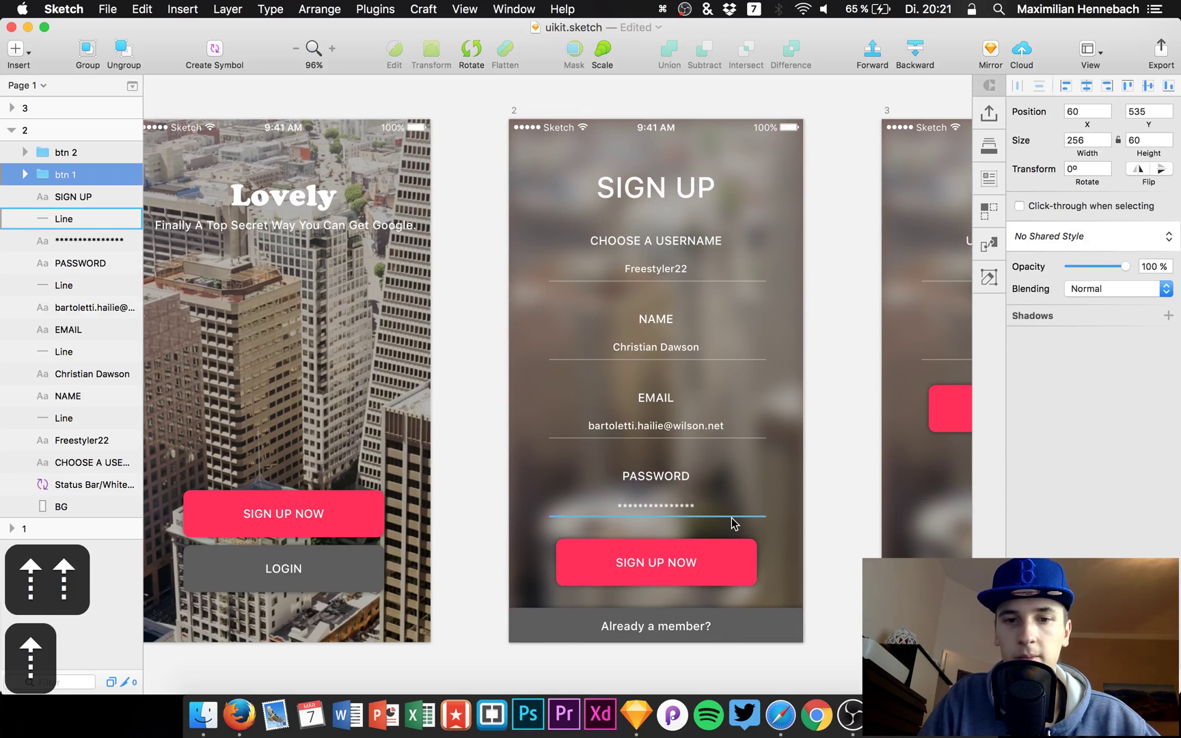
key(Up)
key(Up)
scroll(723, 515, right, 10)
click(696, 369)
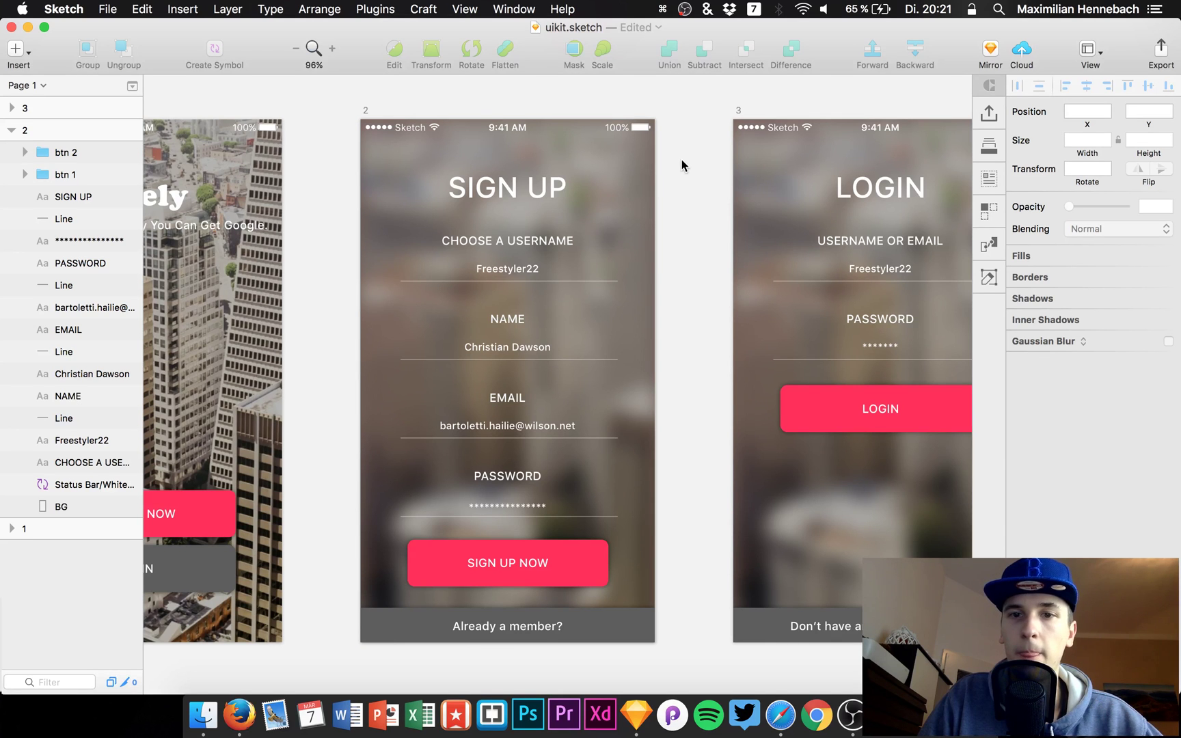
Show all three artboards together and review the welcome, SIGN UP and LOGIN screens side by side.
key(super+1)
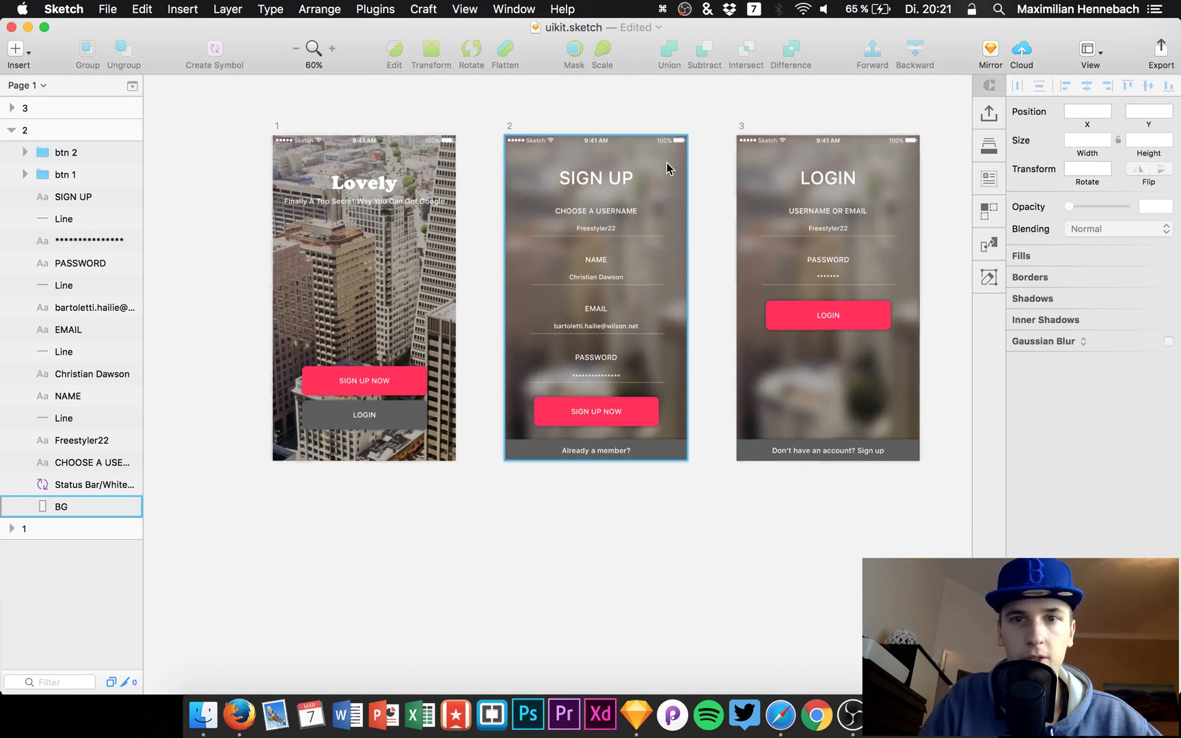
scroll(667, 162, right, 2)
scroll(667, 163, up, 2)
scroll(666, 162, up, 1)
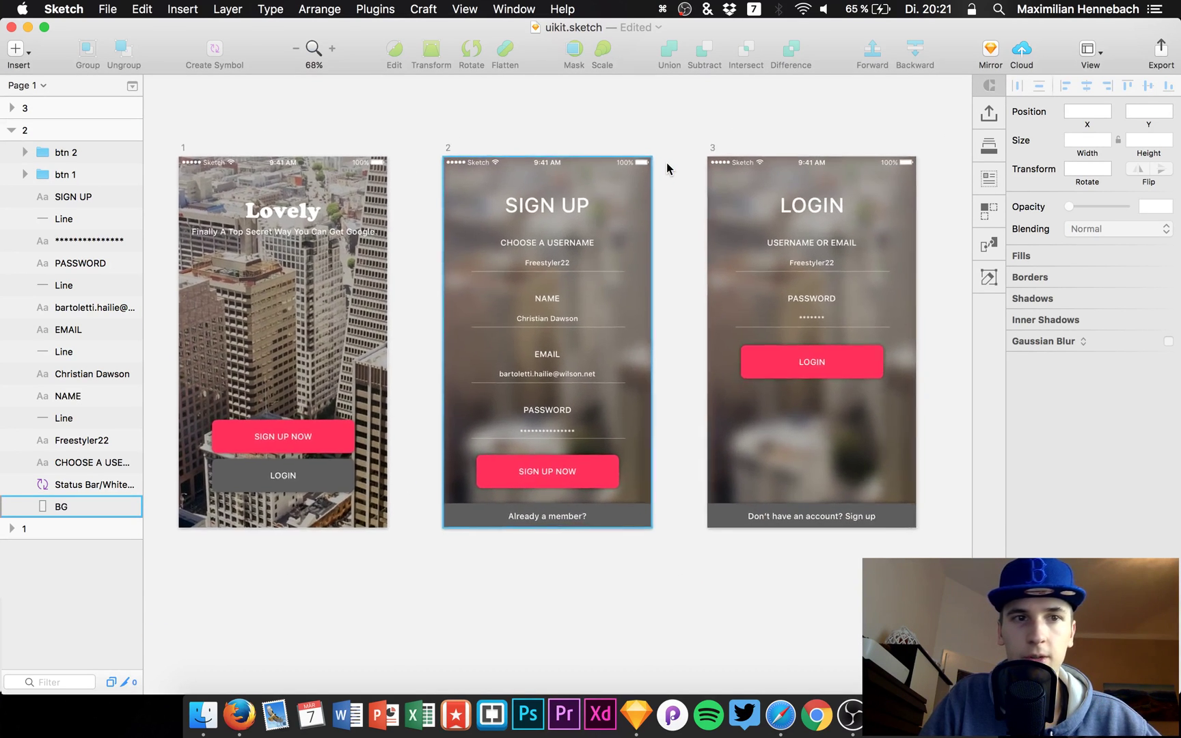
scroll(670, 162, up, 1)
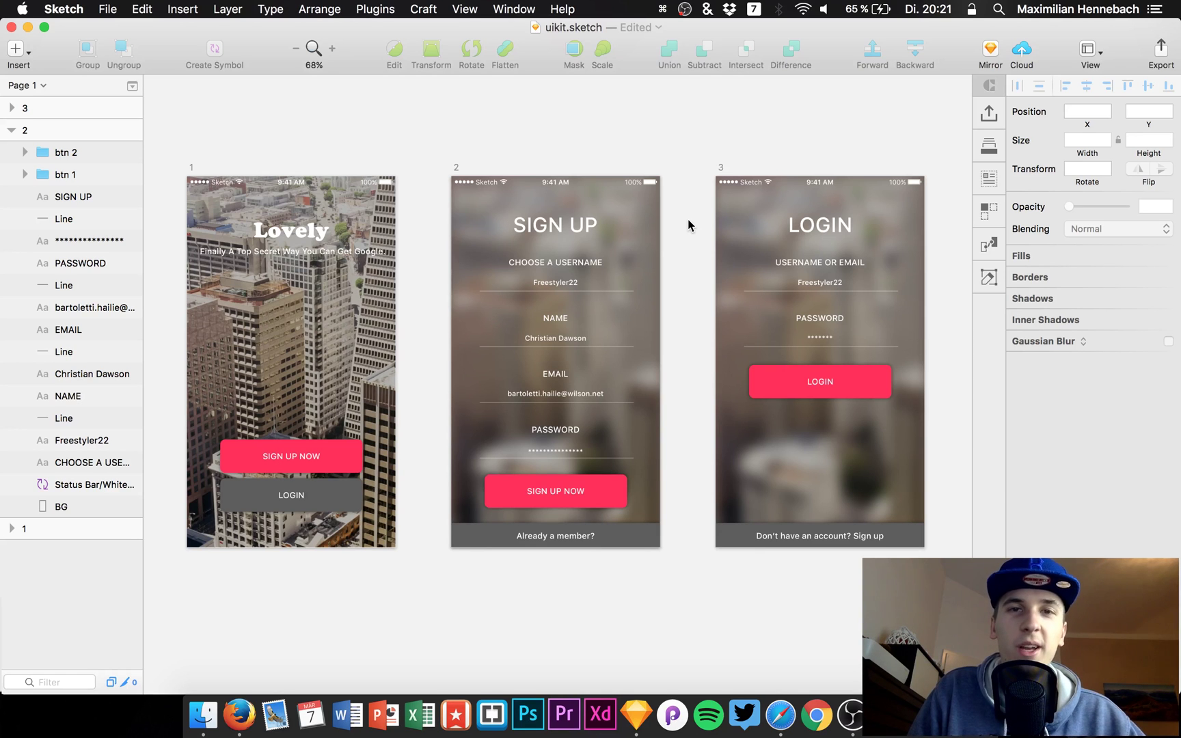
scroll(668, 188, down, 2)
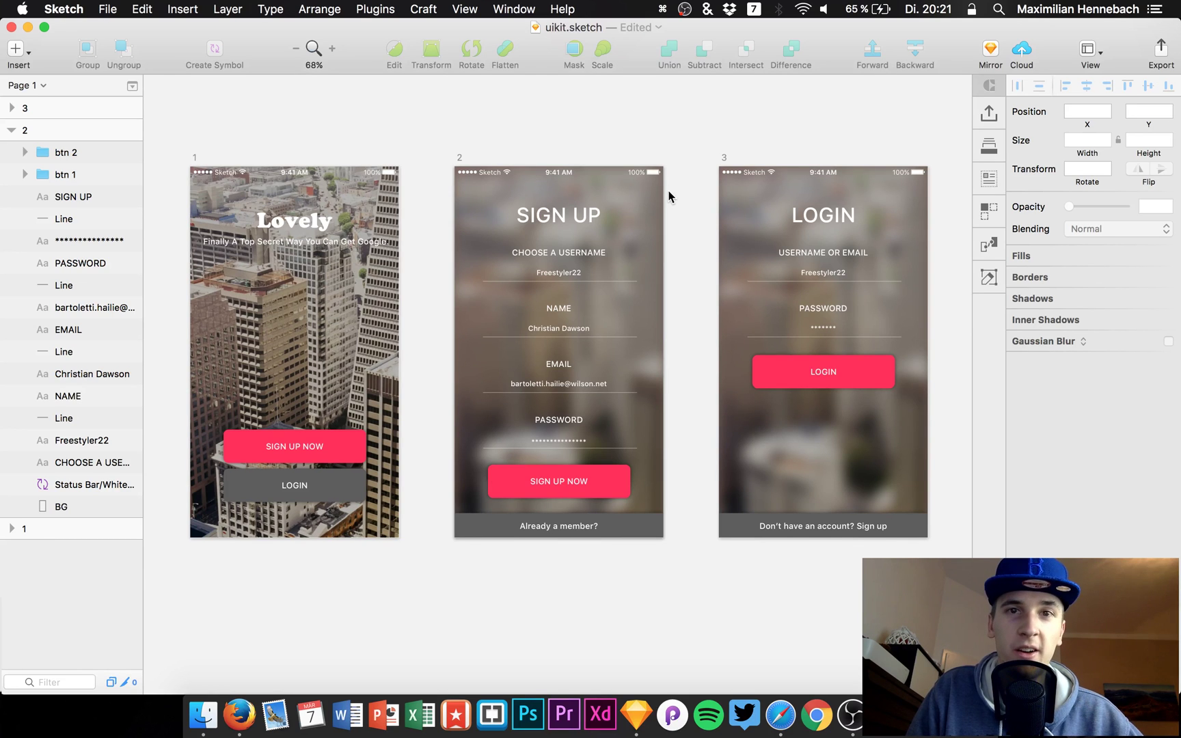
scroll(669, 196, down, 1)
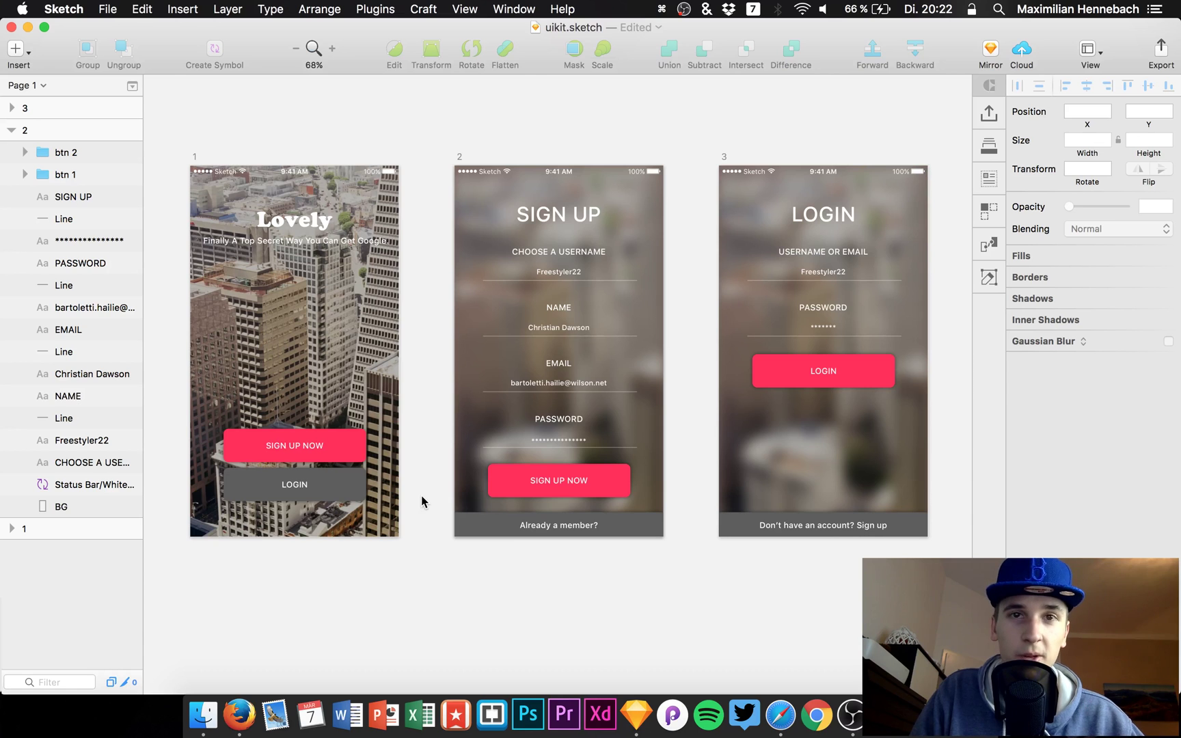
scroll(446, 386, up, 2)
right_click(447, 377)
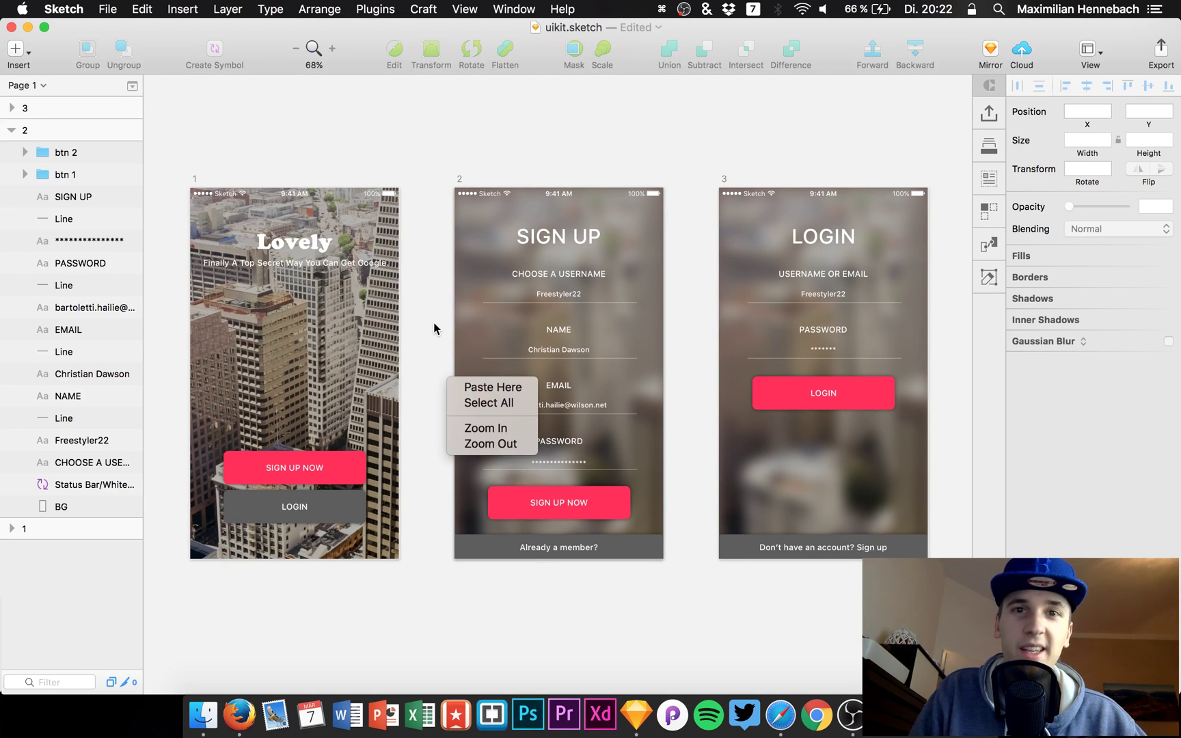